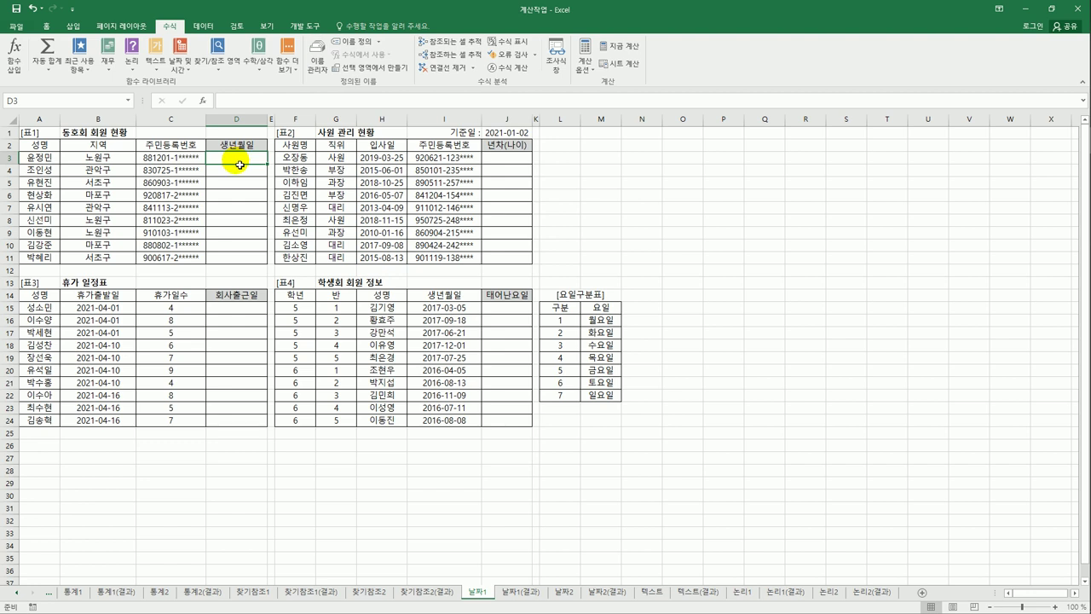
Begin a DATE formula in D3 of the 생년월일 column, using MID(C3,1,2) as the year argument
{"action": "left_click_drag", "start_coordinate": [190, 158], "coordinate": [197, 261]}
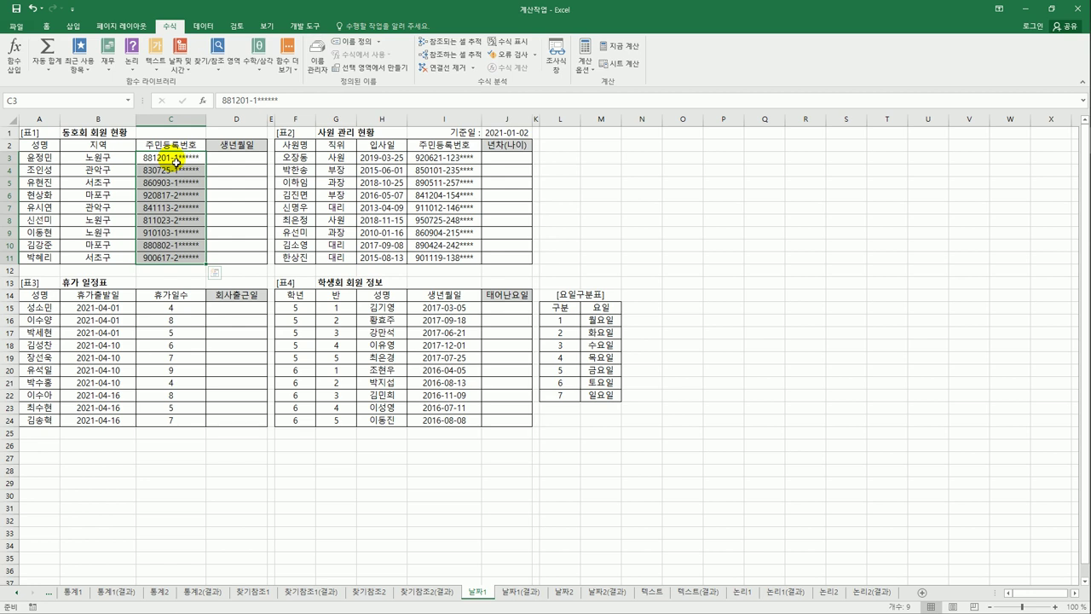
{"action": "left_click", "coordinate": [225, 162]}
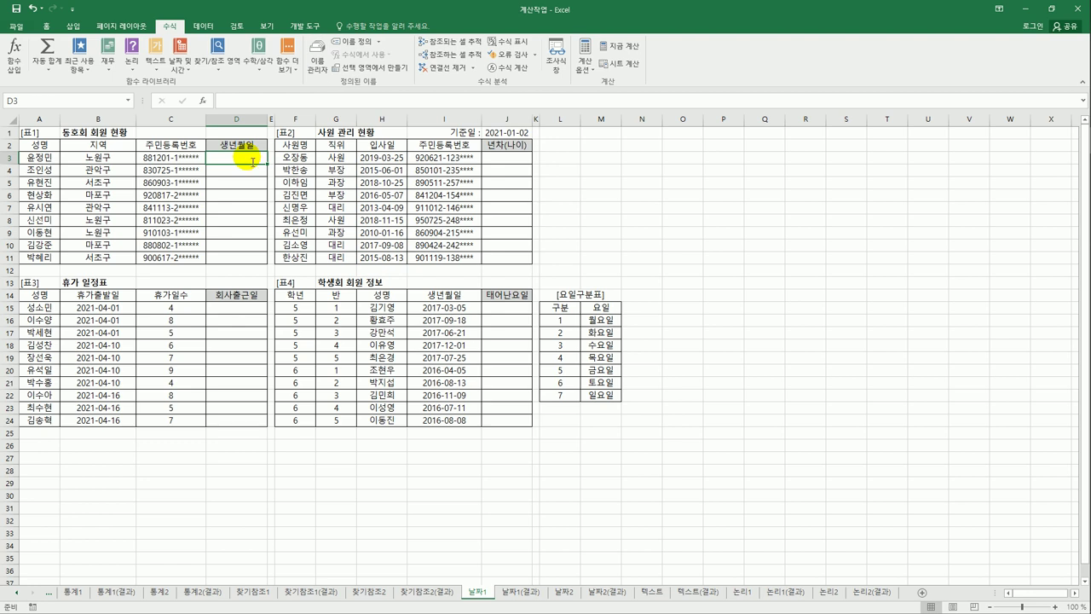
{"action": "type", "text": "="}
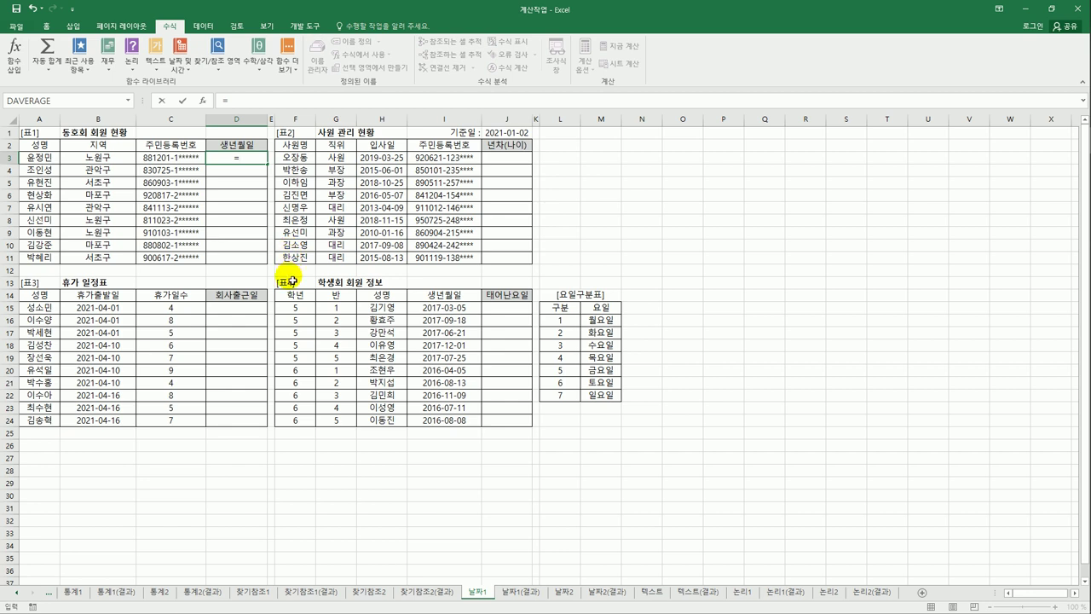
{"action": "type", "text": "d"}
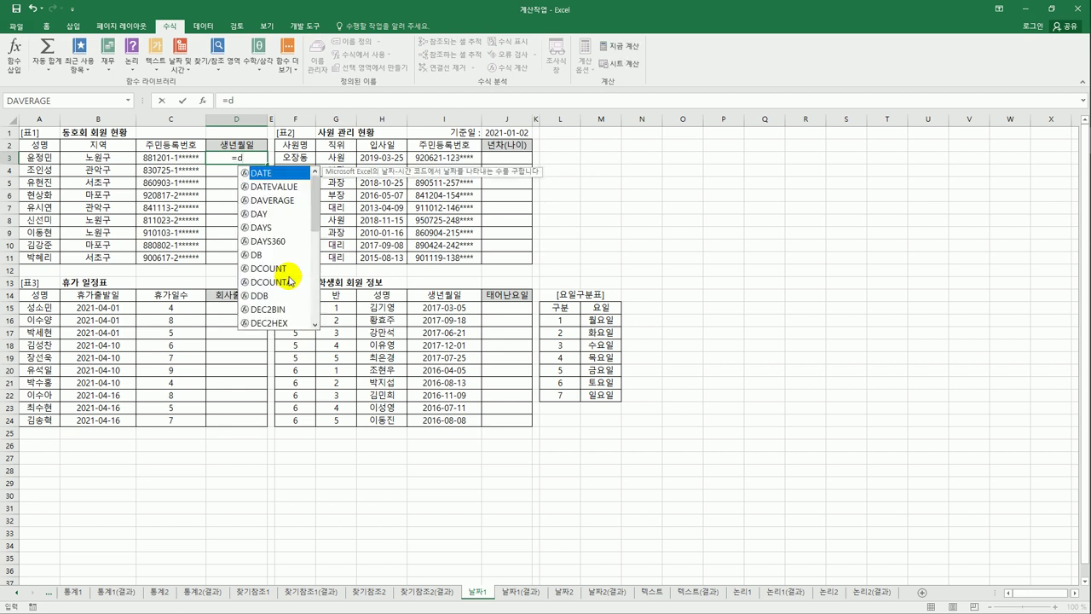
{"action": "double_click", "coordinate": [300, 174]}
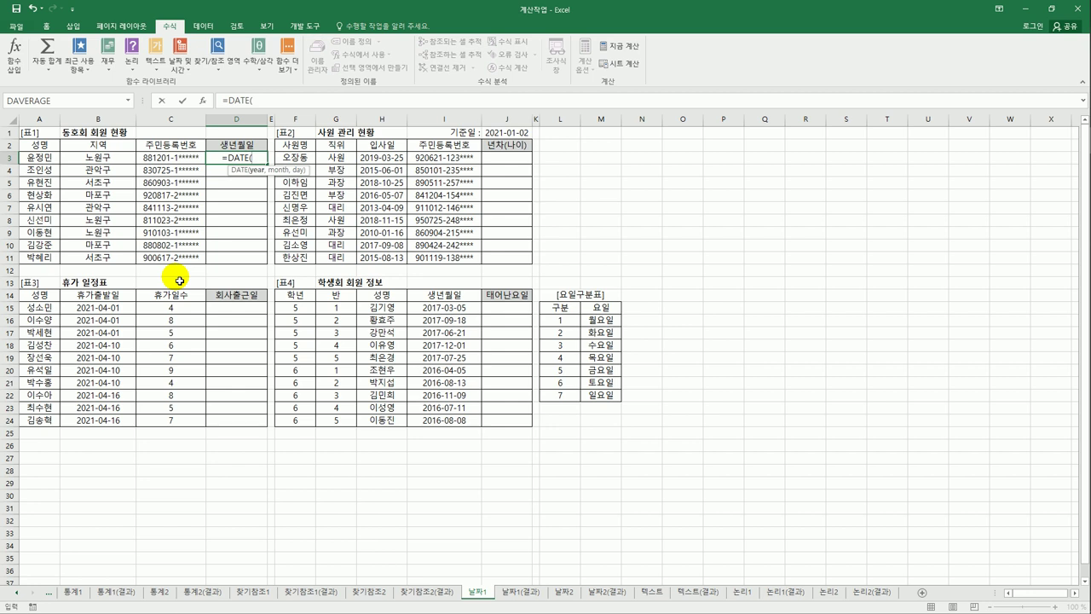
{"action": "type", "text": "m"}
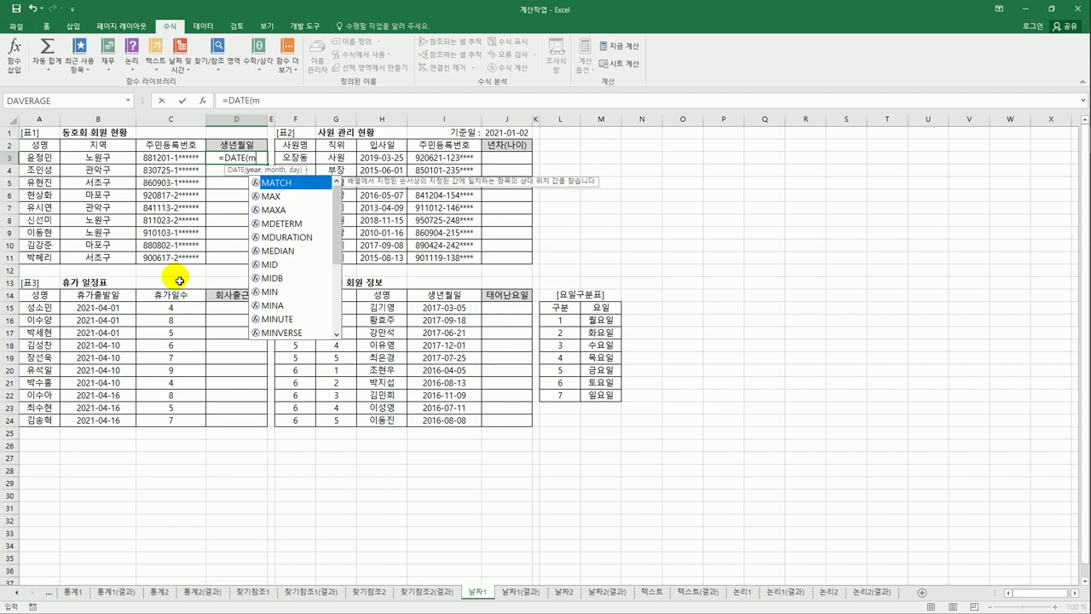
{"action": "double_click", "coordinate": [284, 265]}
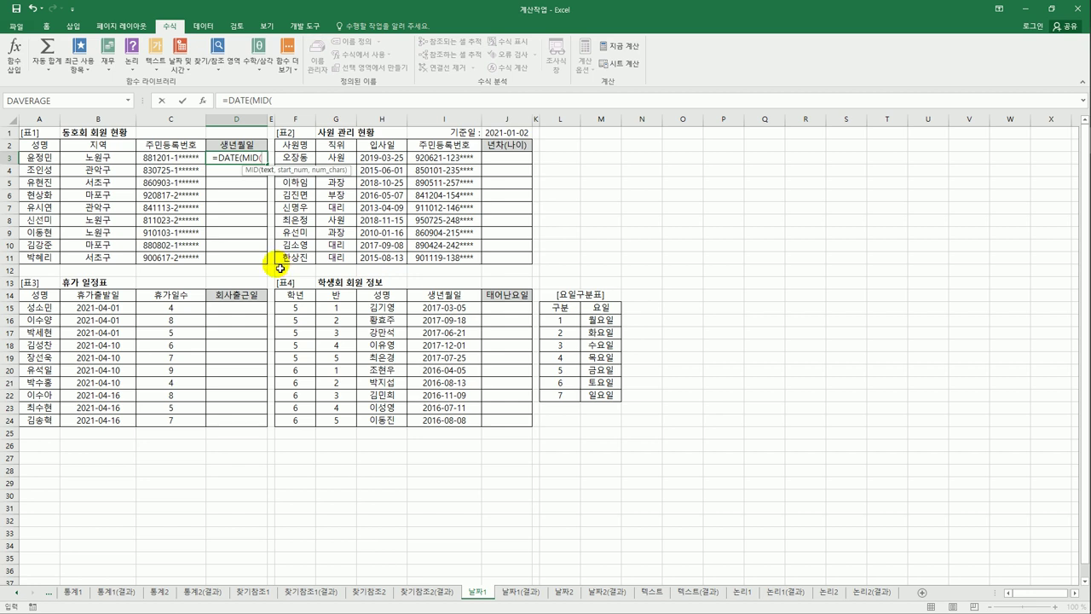
{"action": "left_click", "coordinate": [176, 159]}
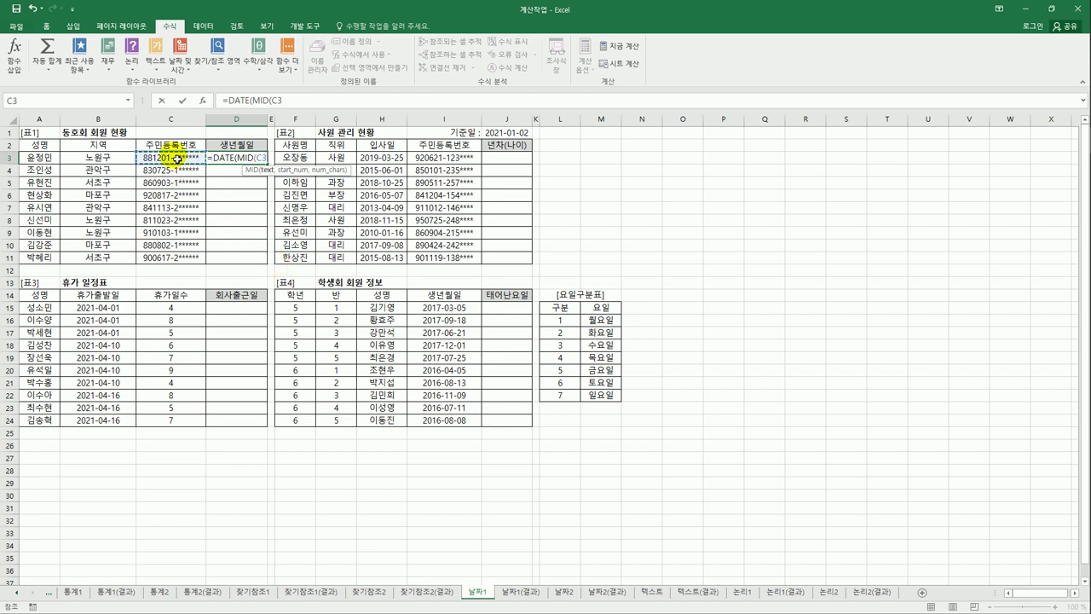
{"action": "type", "text": ","}
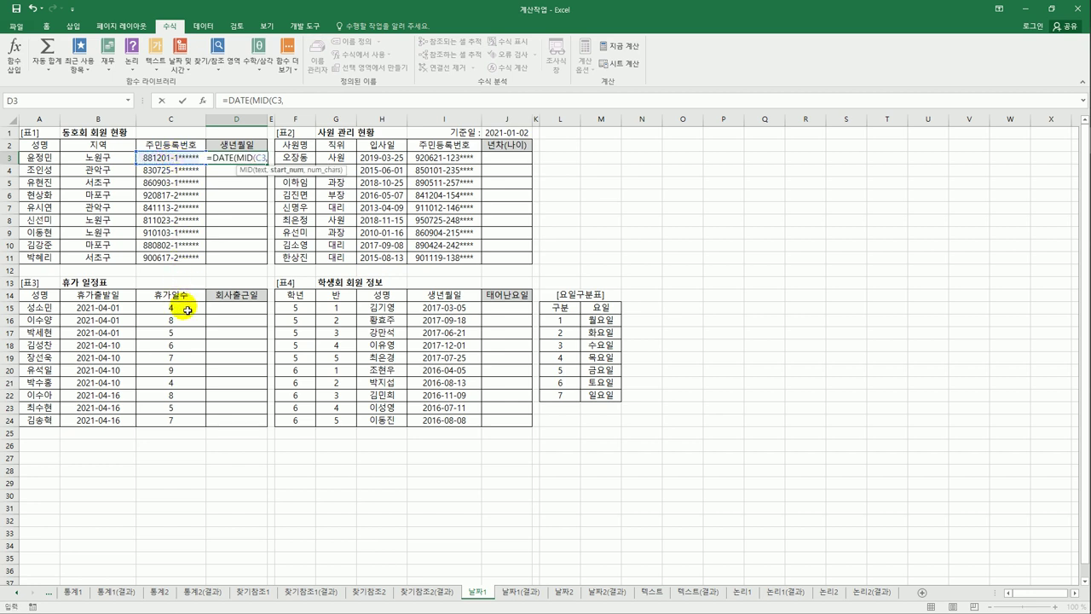
{"action": "type", "text": "1"}
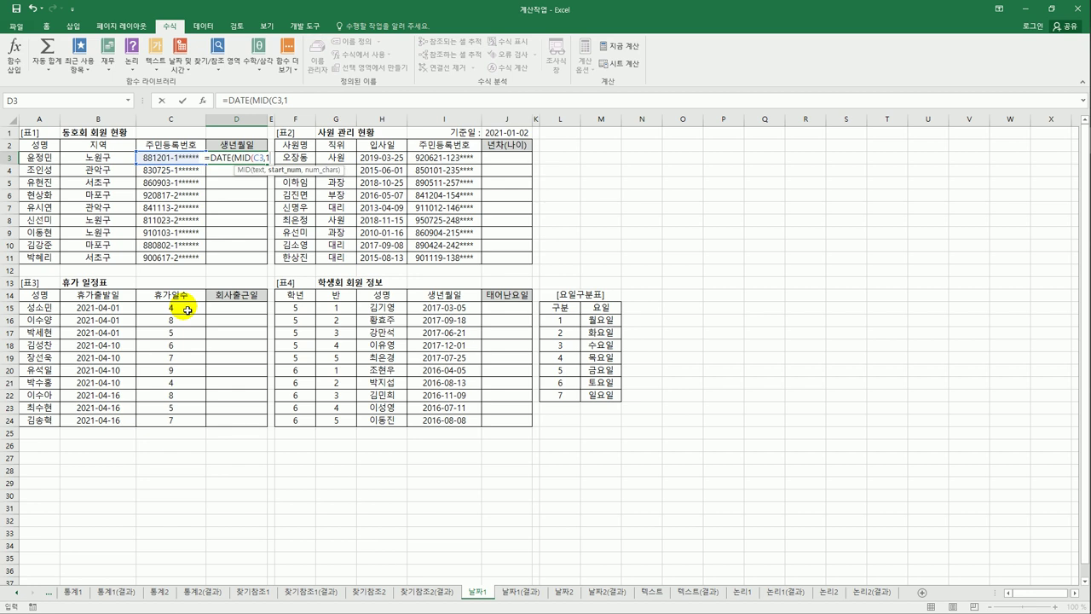
{"action": "type", "text": ",2"}
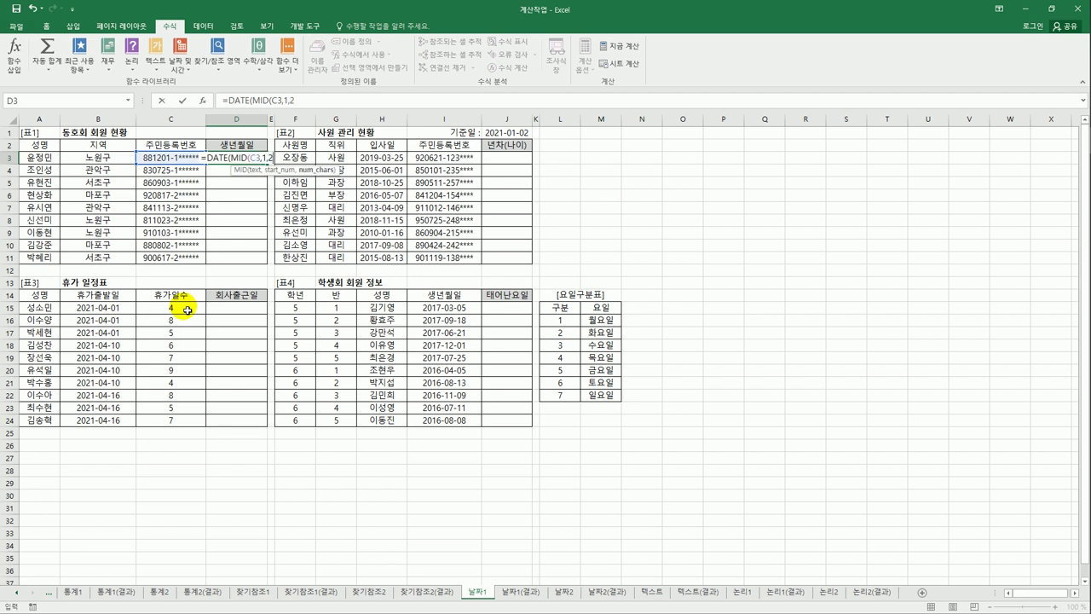
{"action": "type", "text": "),"}
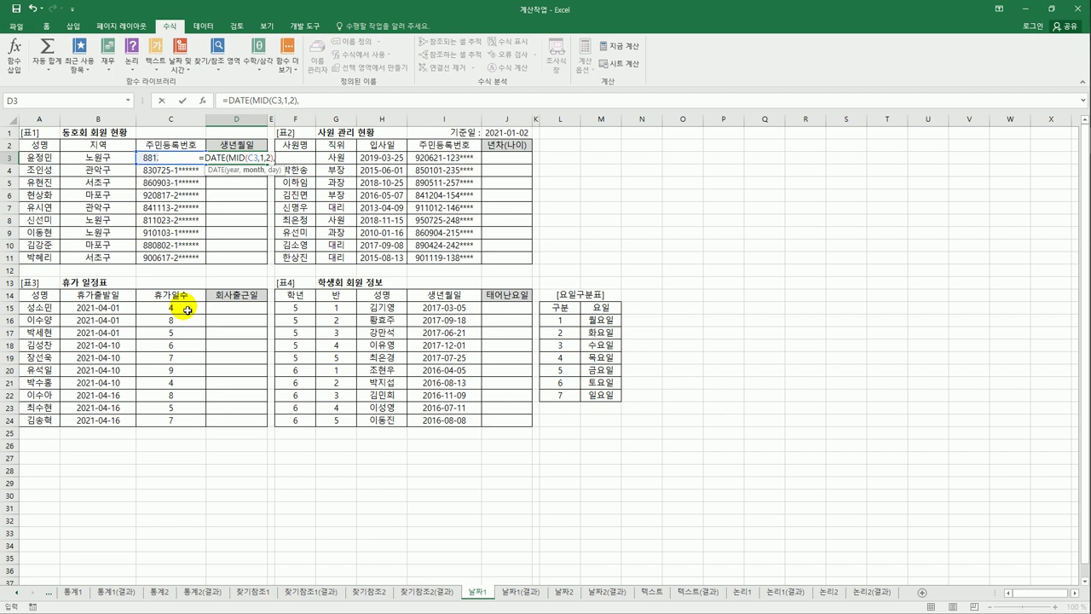
Add MID(C3,3,2) as the month argument of the DATE formula in D3
{"action": "type", "text": "mid"}
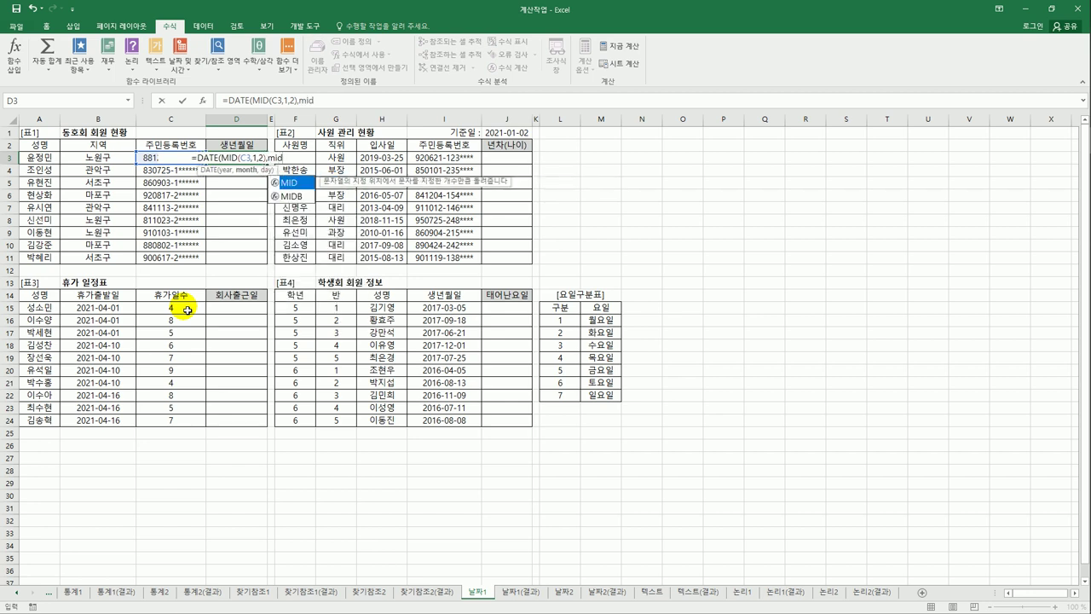
{"action": "type", "text": "("}
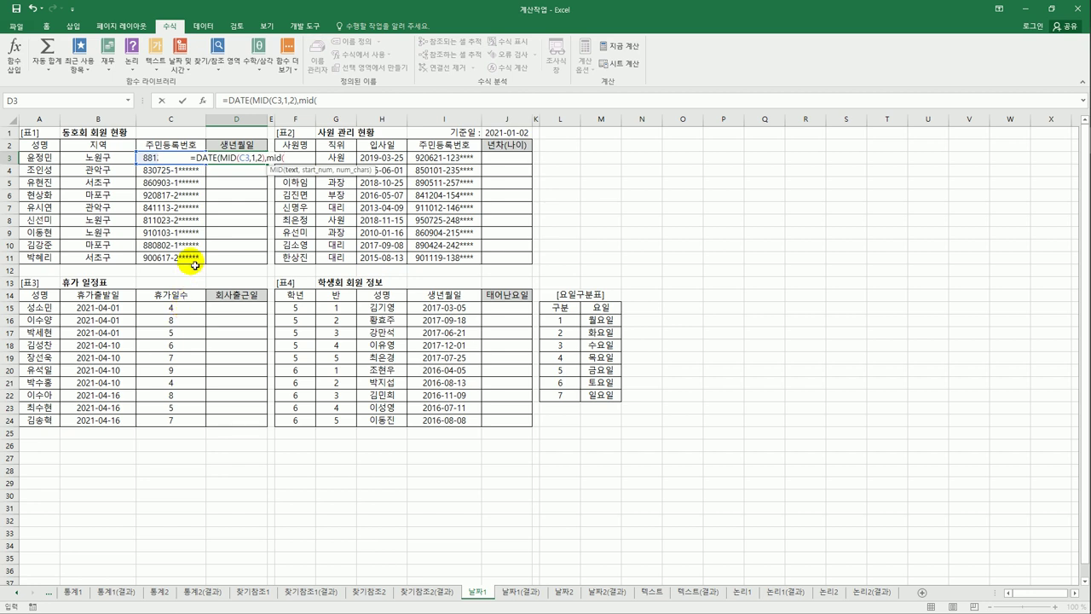
{"action": "left_click", "coordinate": [155, 163]}
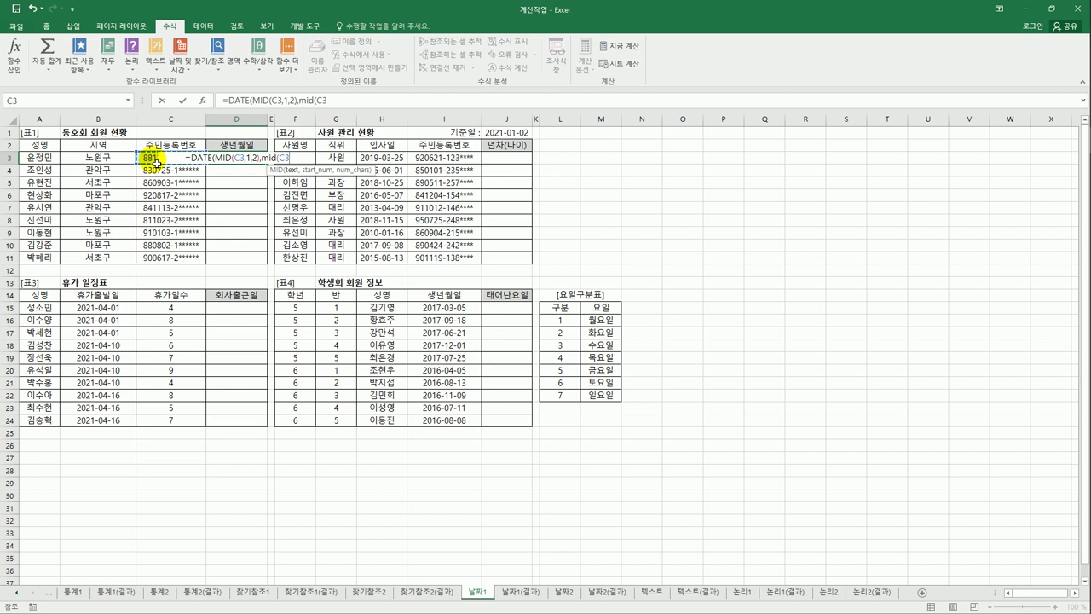
{"action": "type", "text": ",3"}
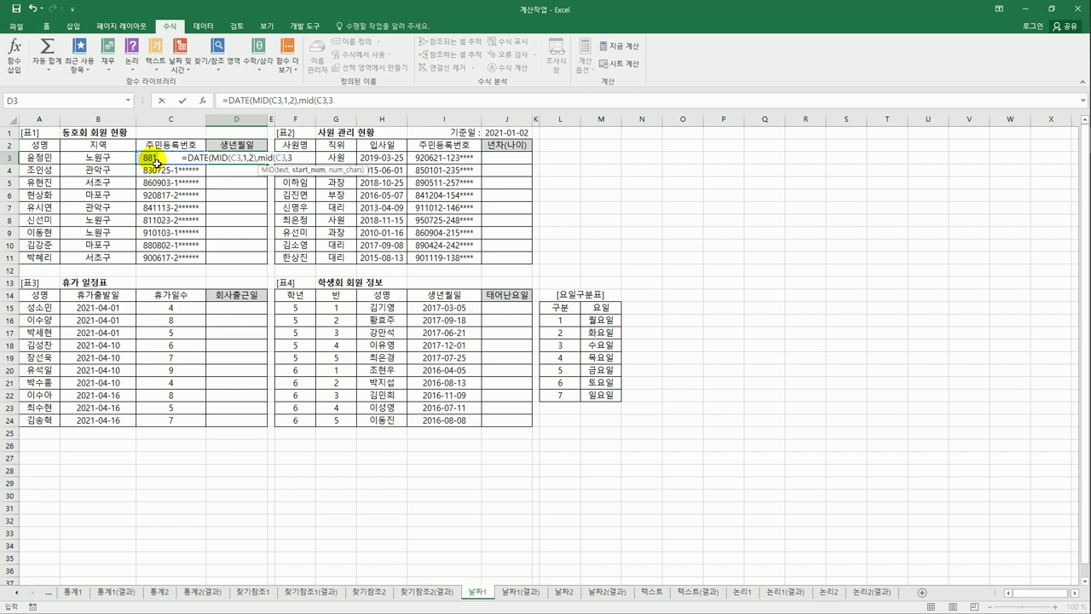
{"action": "type", "text": ",2"}
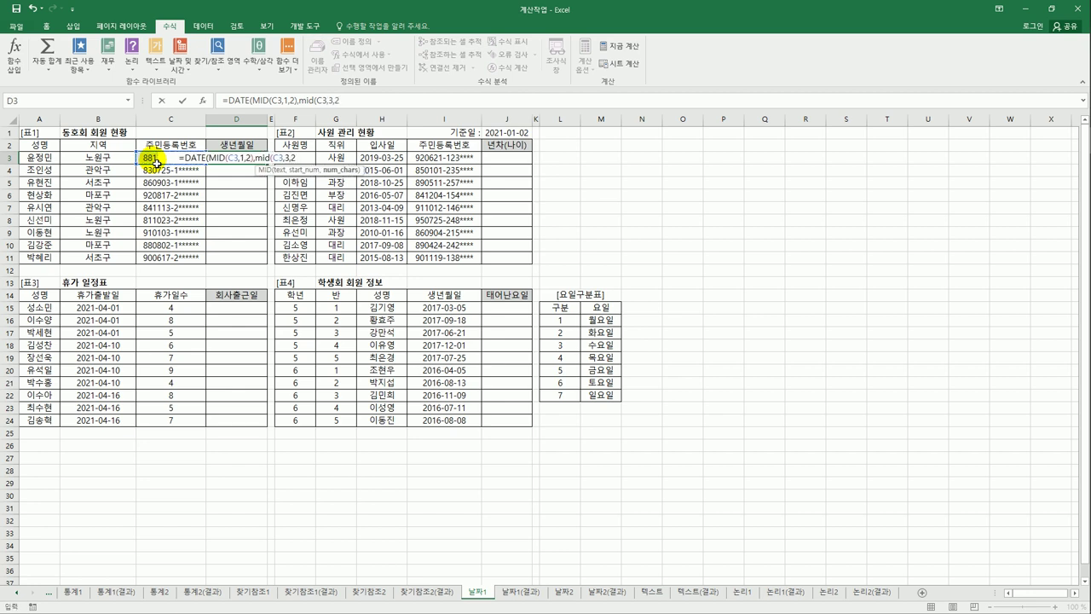
{"action": "type", "text": "),"}
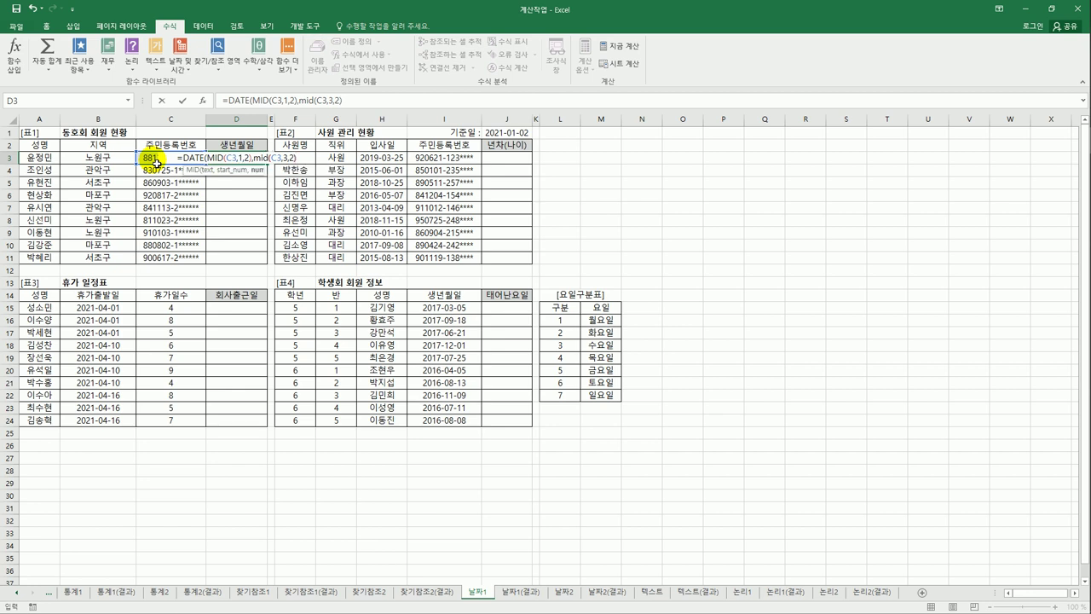
Complete the D3 formula with MID(C3,5,2) as the day argument and fill it down to D11
{"action": "type", "text": "mi"}
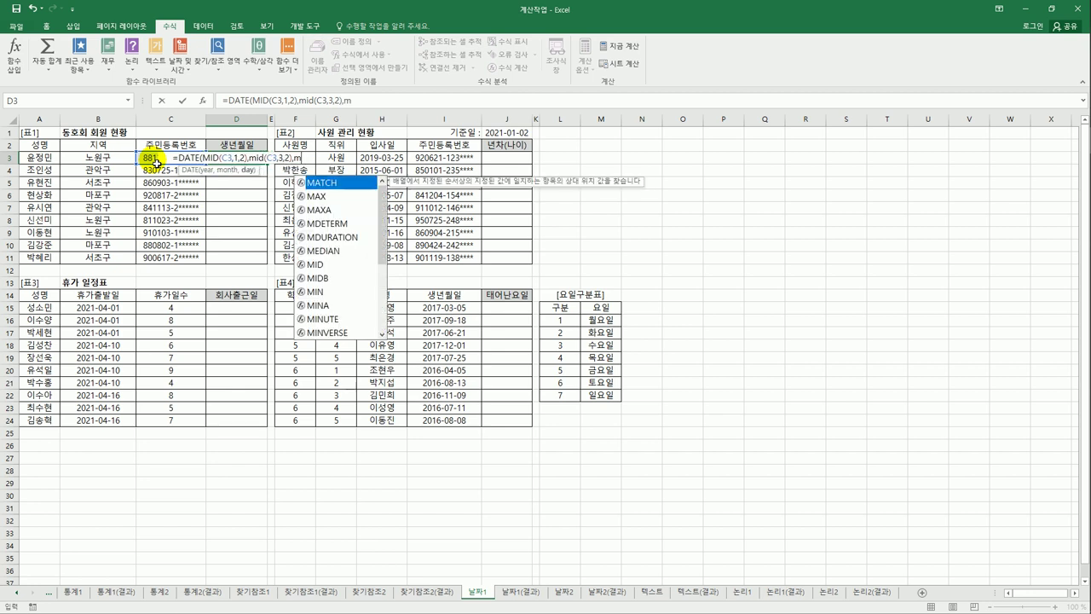
{"action": "key", "text": "Tab"}
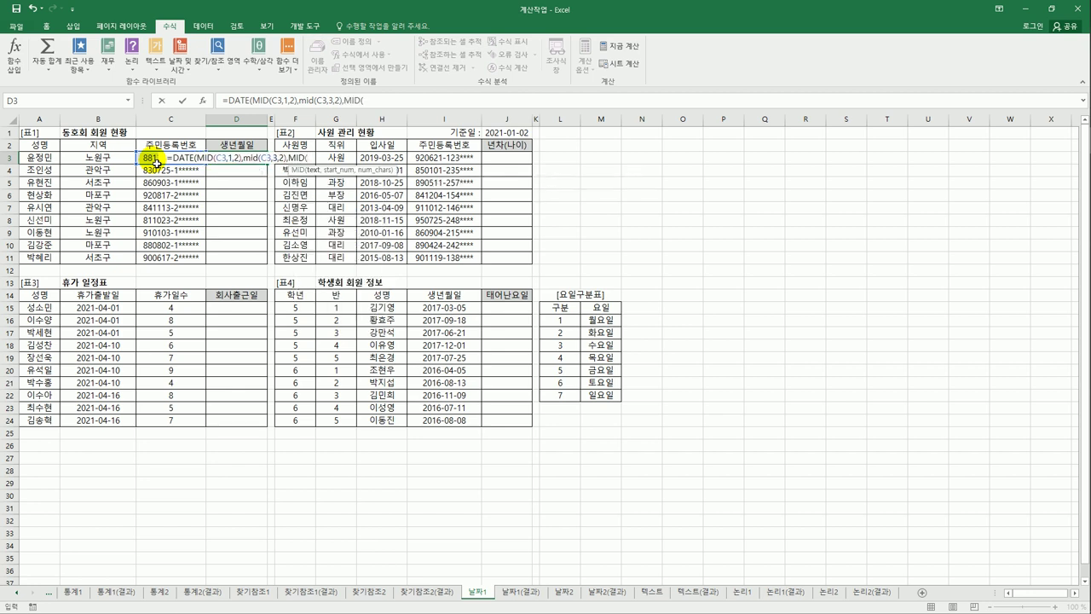
{"action": "left_click", "coordinate": [156, 162]}
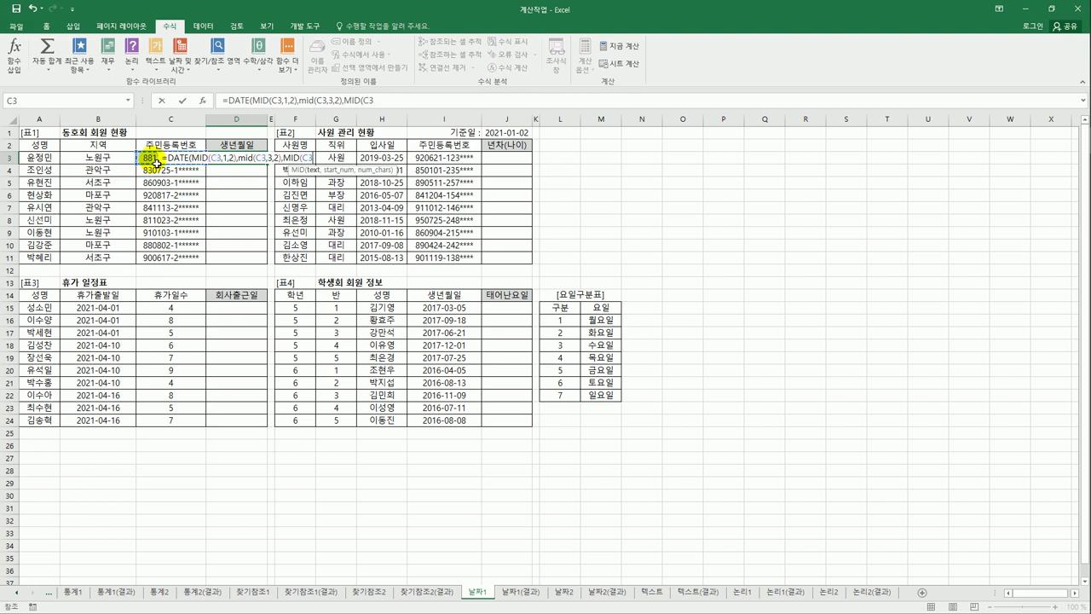
{"action": "type", "text": ",5"}
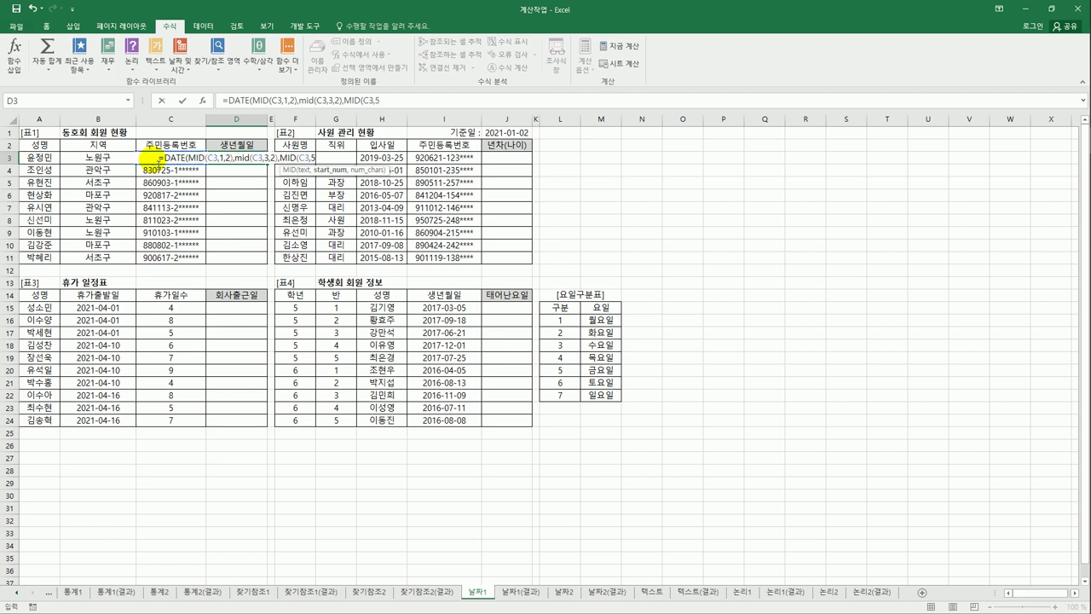
{"action": "type", "text": ",2"}
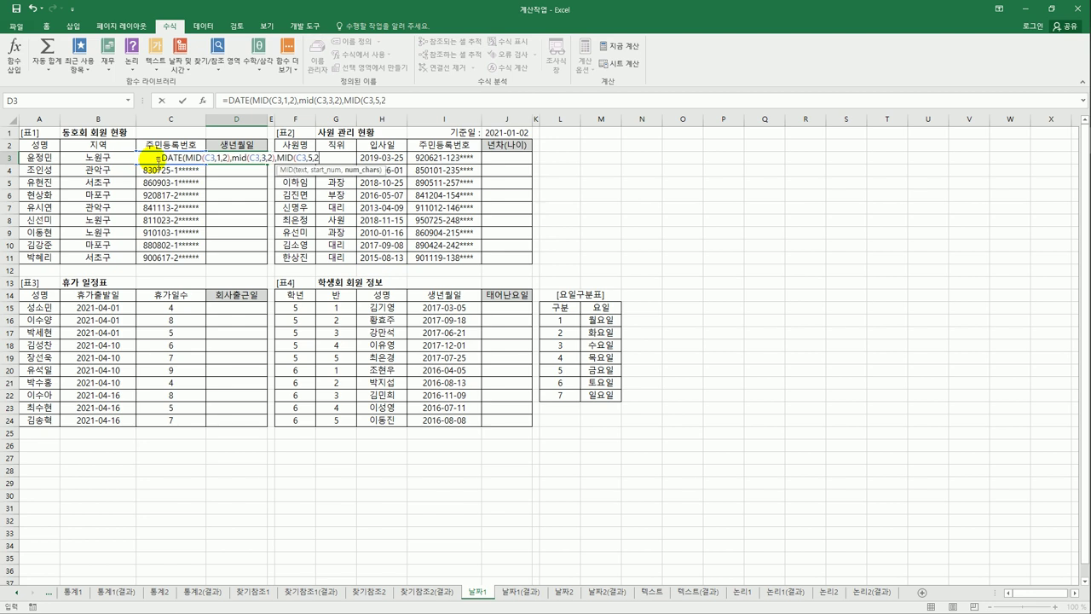
{"action": "type", "text": ")"}
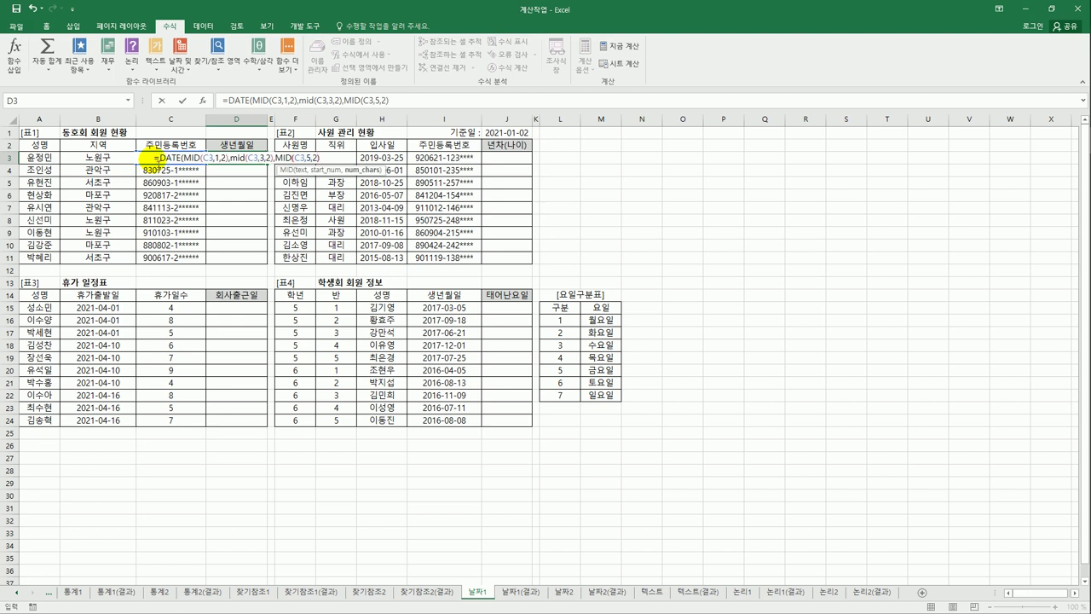
{"action": "type", "text": ")"}
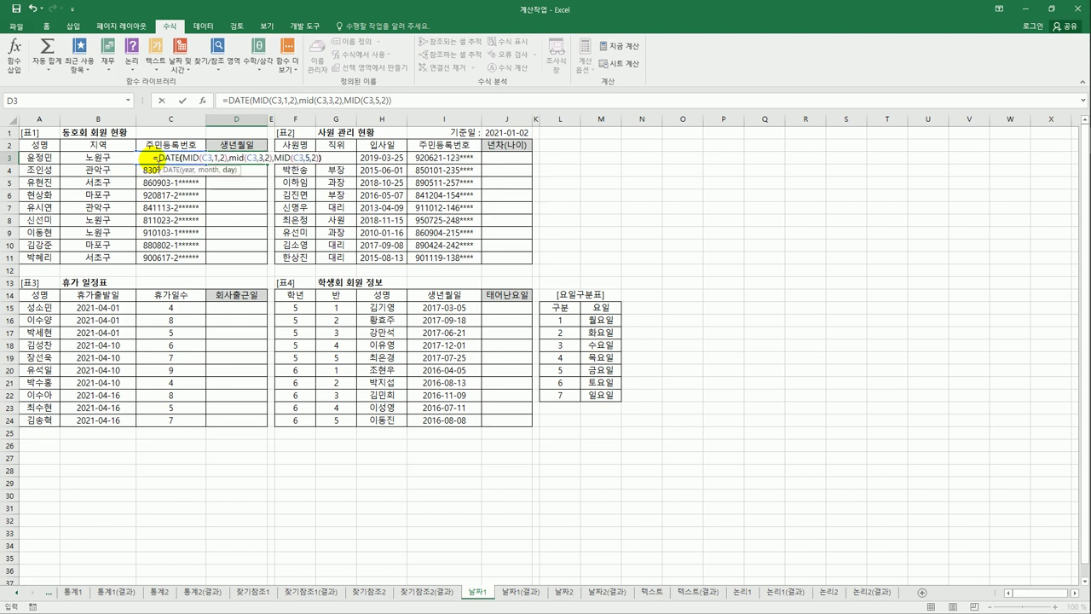
{"action": "key", "text": "Return"}
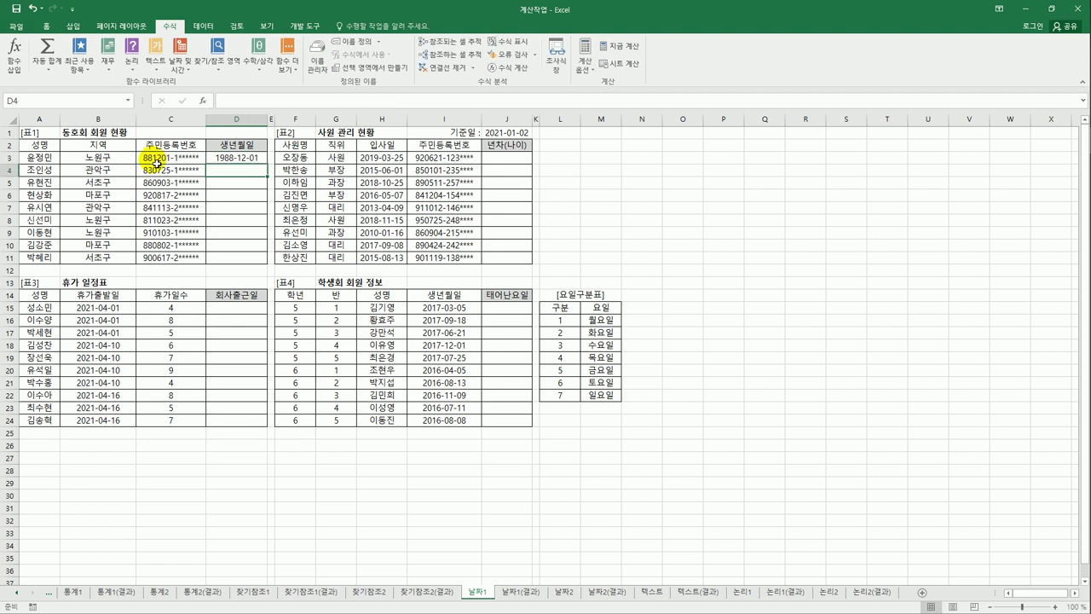
{"action": "left_click", "coordinate": [221, 159]}
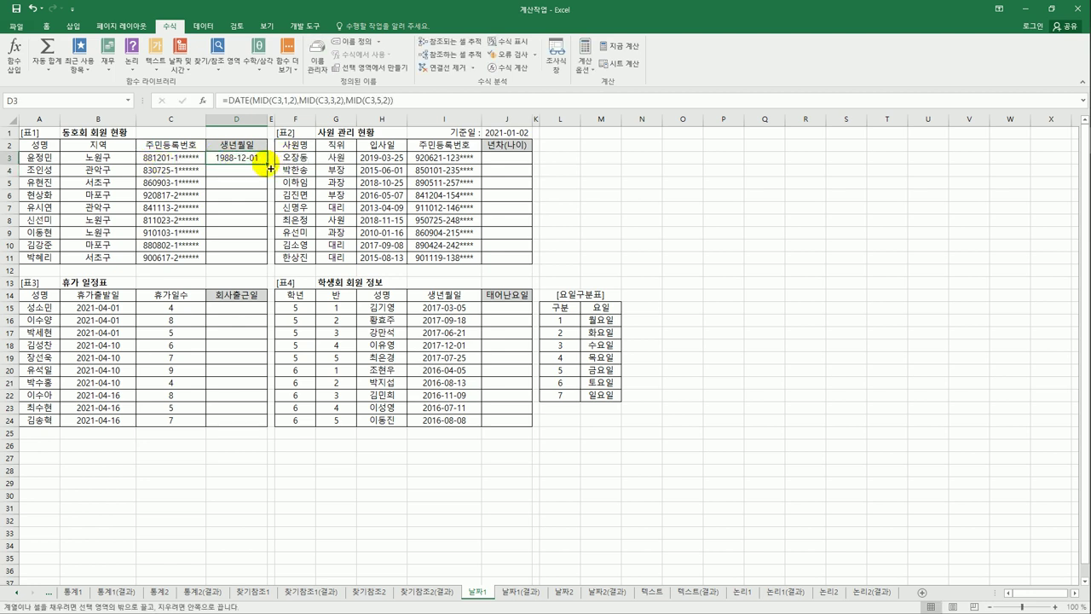
{"action": "left_click_drag", "start_coordinate": [268, 164], "coordinate": [260, 269]}
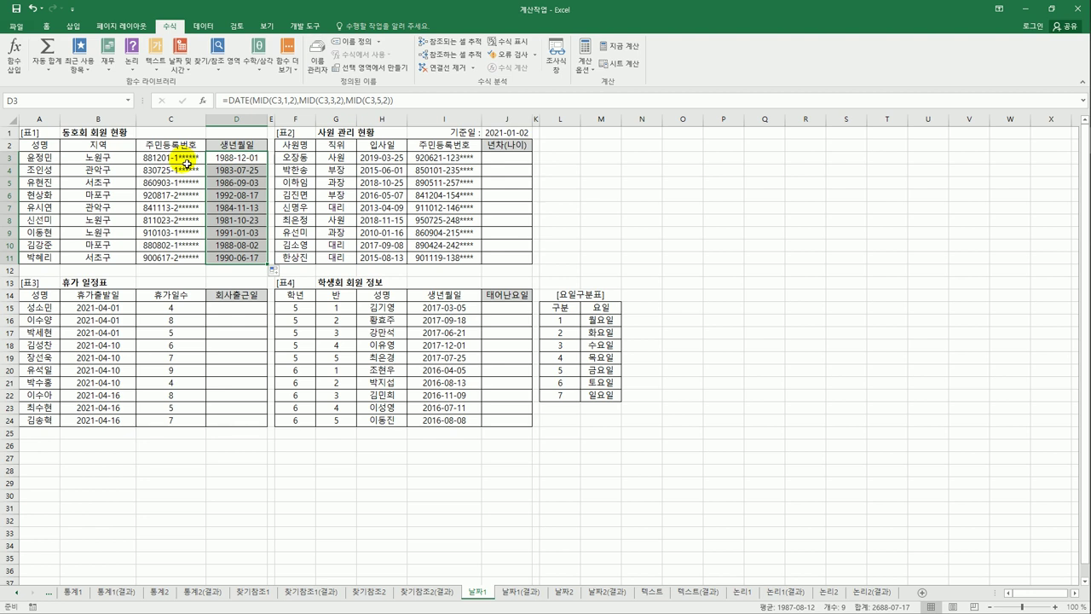
Enter =YEAR($J$1) in J3 of the 년차(나이) column, with the 기준일 cell as an absolute reference
{"action": "left_click", "coordinate": [506, 160]}
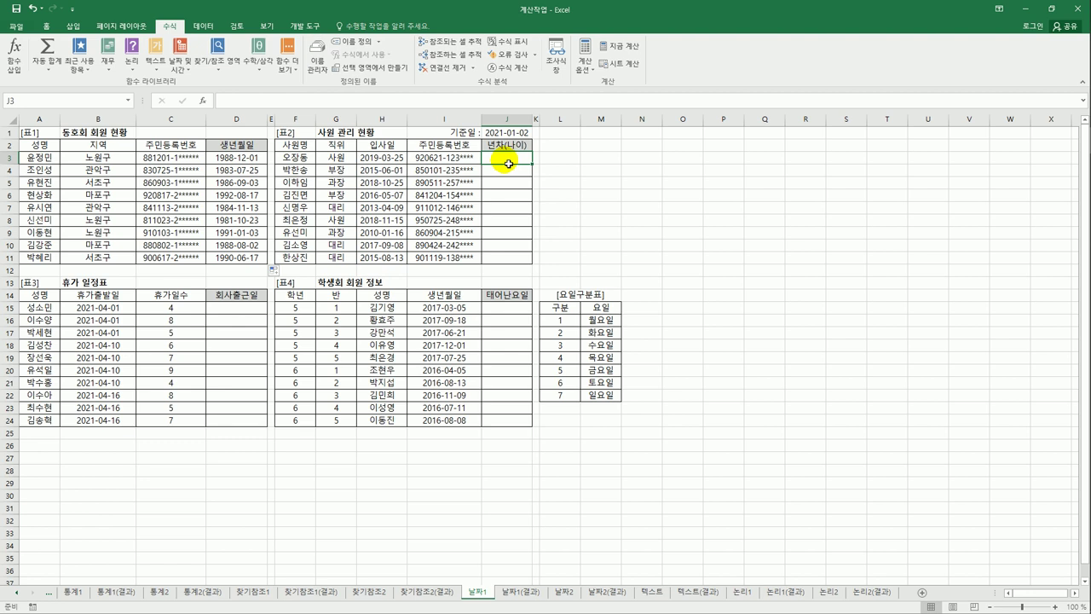
{"action": "left_click", "coordinate": [513, 135]}
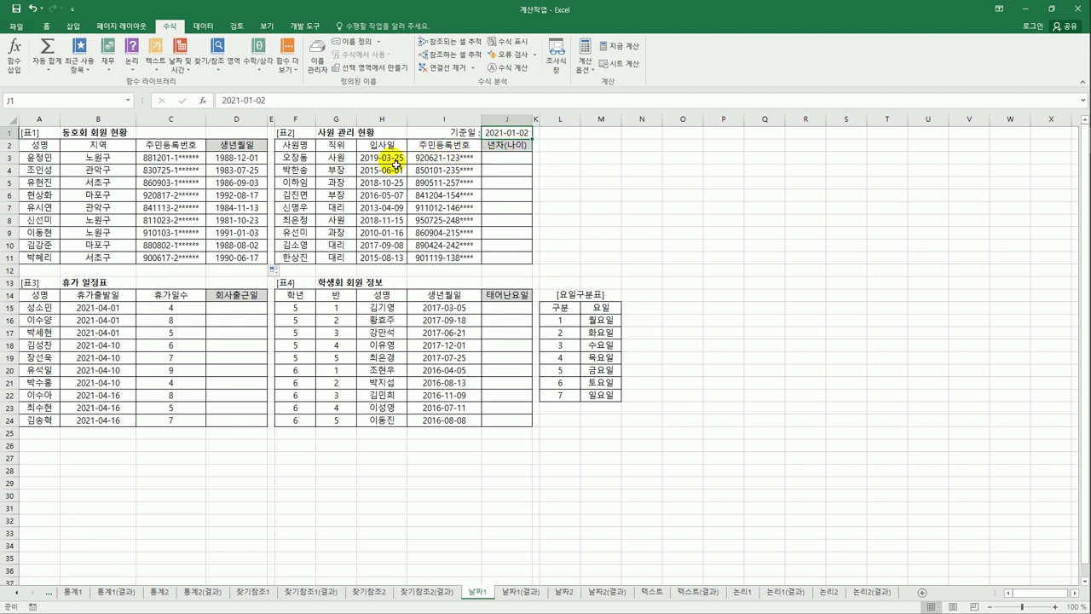
{"action": "left_click", "coordinate": [394, 159]}
{"action": "left_click", "coordinate": [428, 159]}
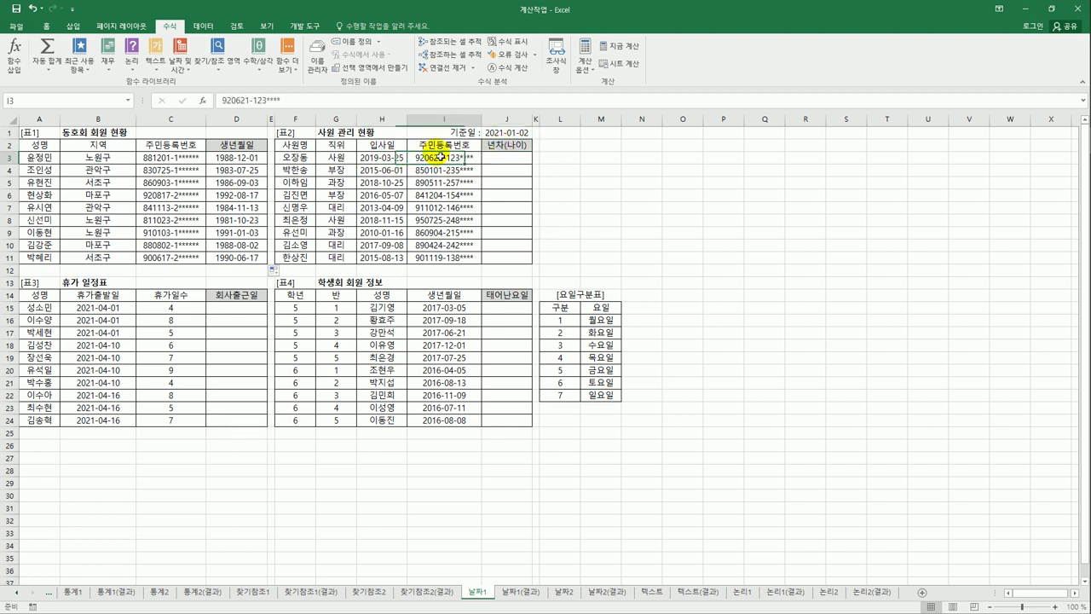
{"action": "left_click", "coordinate": [489, 160]}
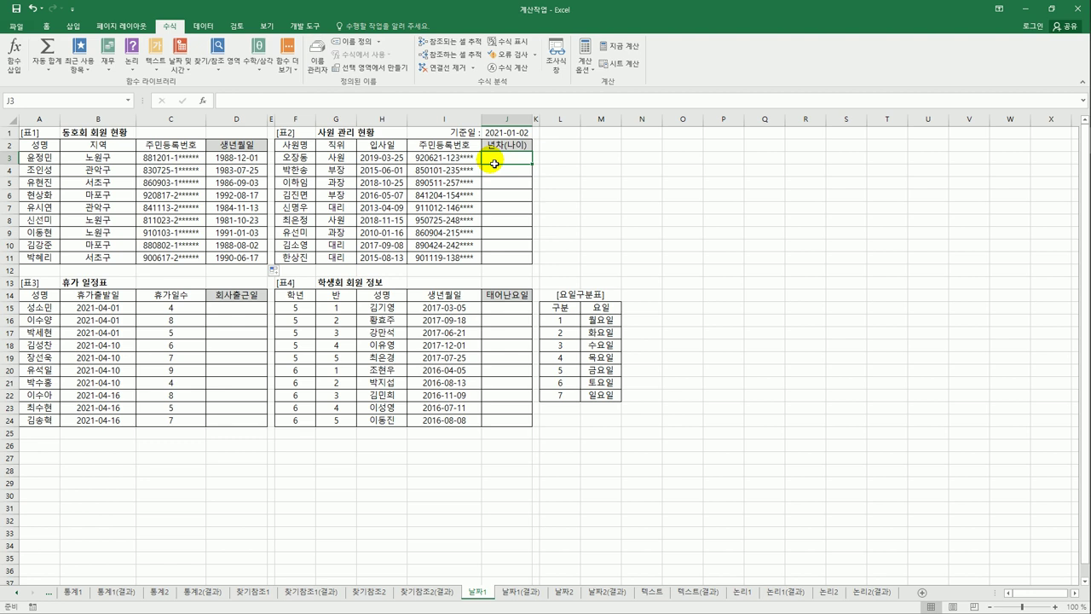
{"action": "type", "text": "="}
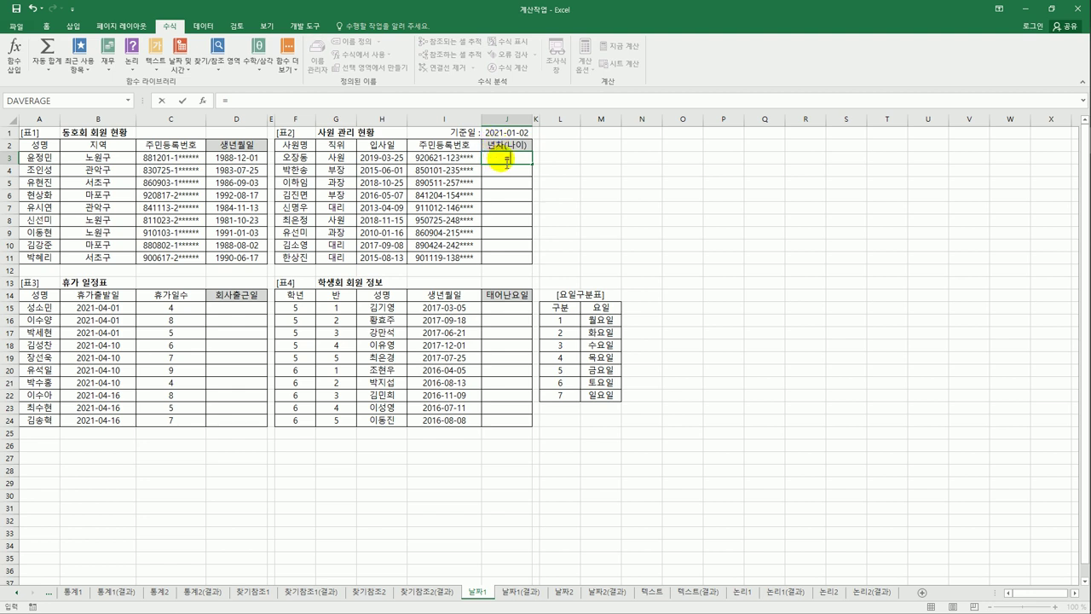
{"action": "type", "text": "y"}
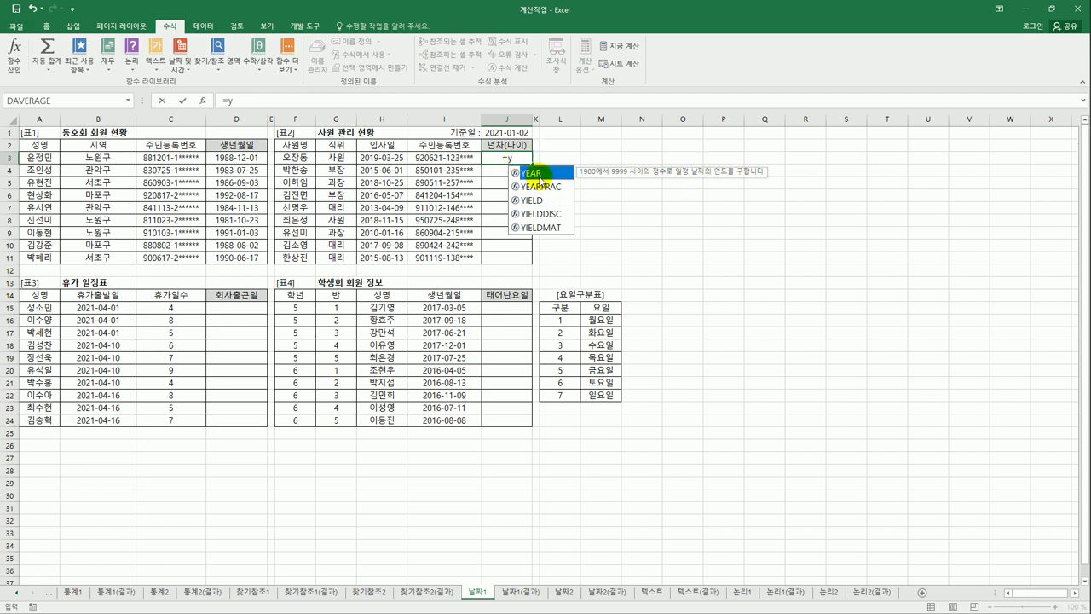
{"action": "double_click", "coordinate": [539, 176]}
{"action": "left_click", "coordinate": [509, 134]}
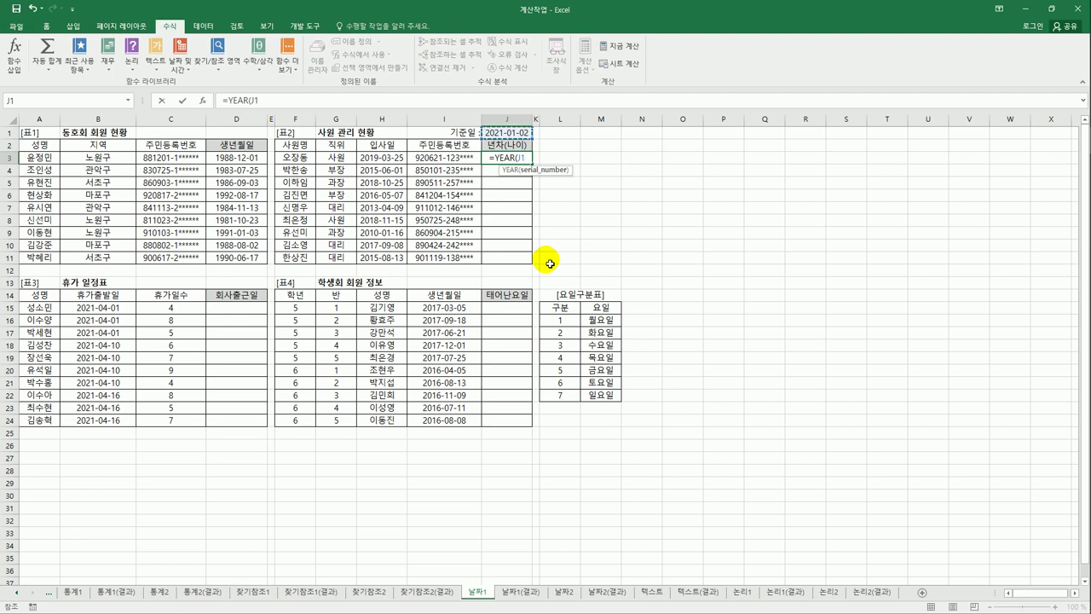
{"action": "key", "text": "F4"}
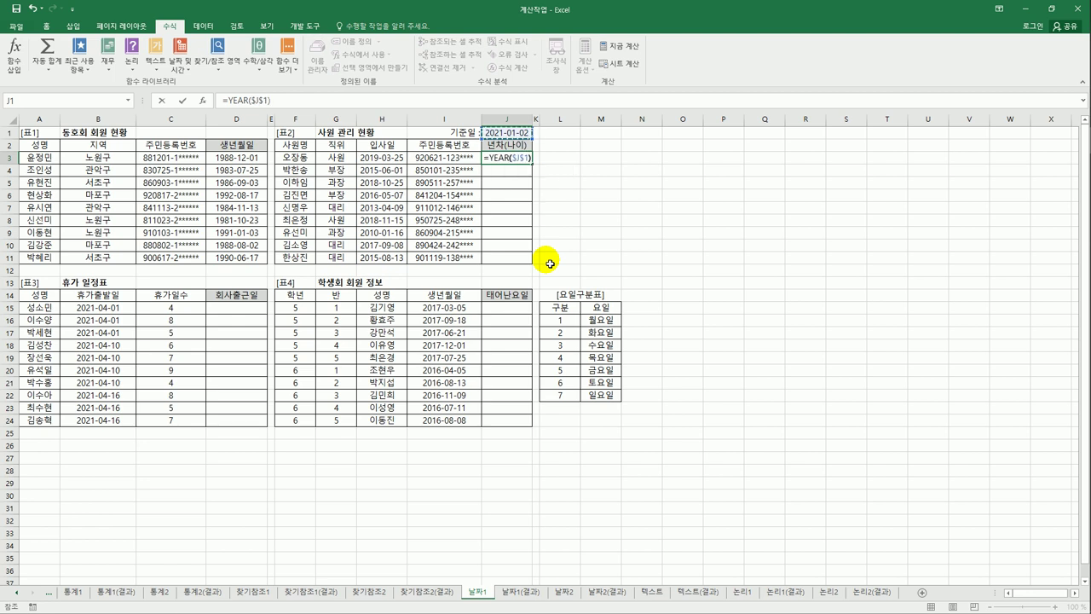
{"action": "key", "text": "Return"}
{"action": "key", "text": "Up"}
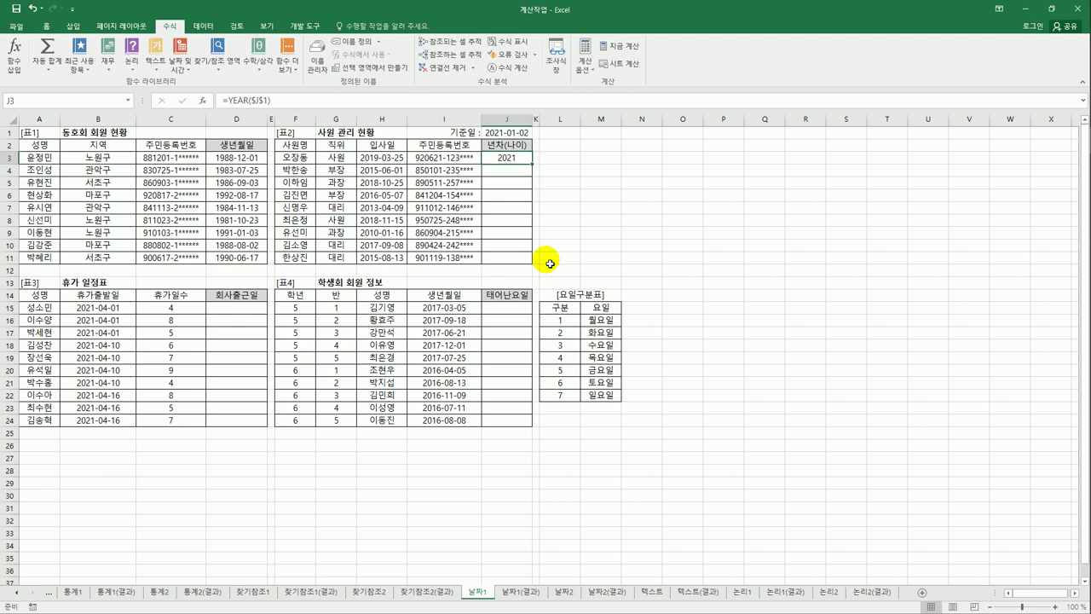
Extend the J3 formula to subtract YEAR(H3), the 입사일 year, and fill it down to J11
{"action": "left_click", "coordinate": [508, 134]}
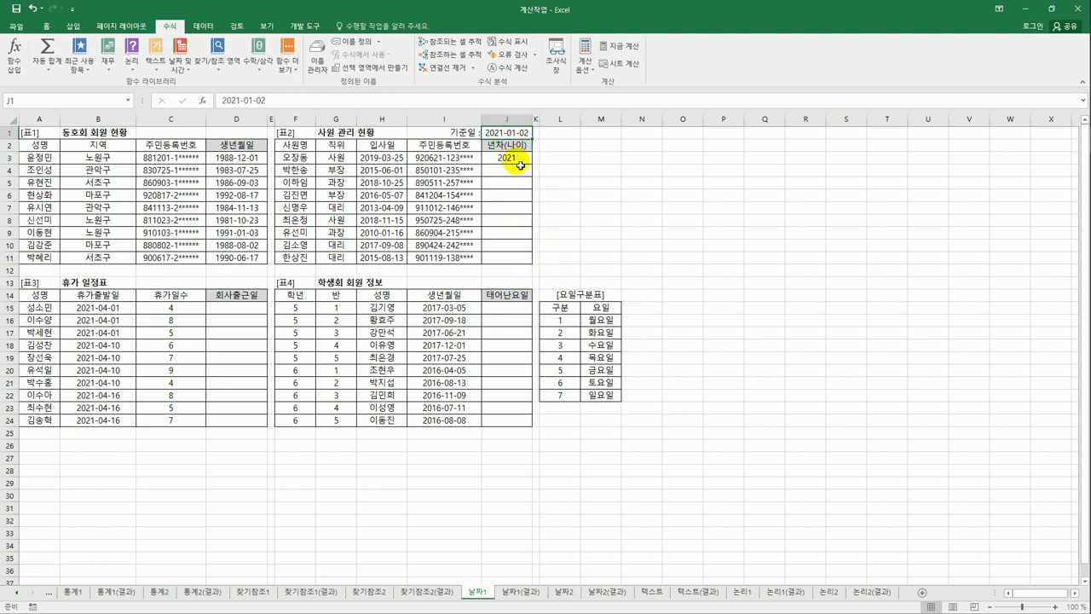
{"action": "left_click", "coordinate": [519, 161]}
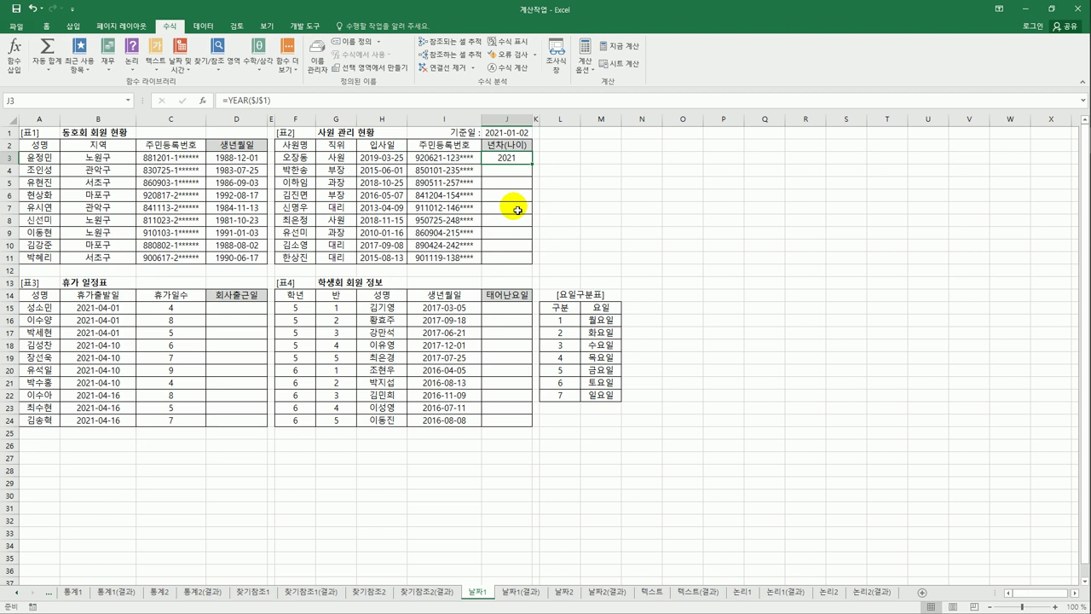
{"action": "left_click", "coordinate": [304, 102]}
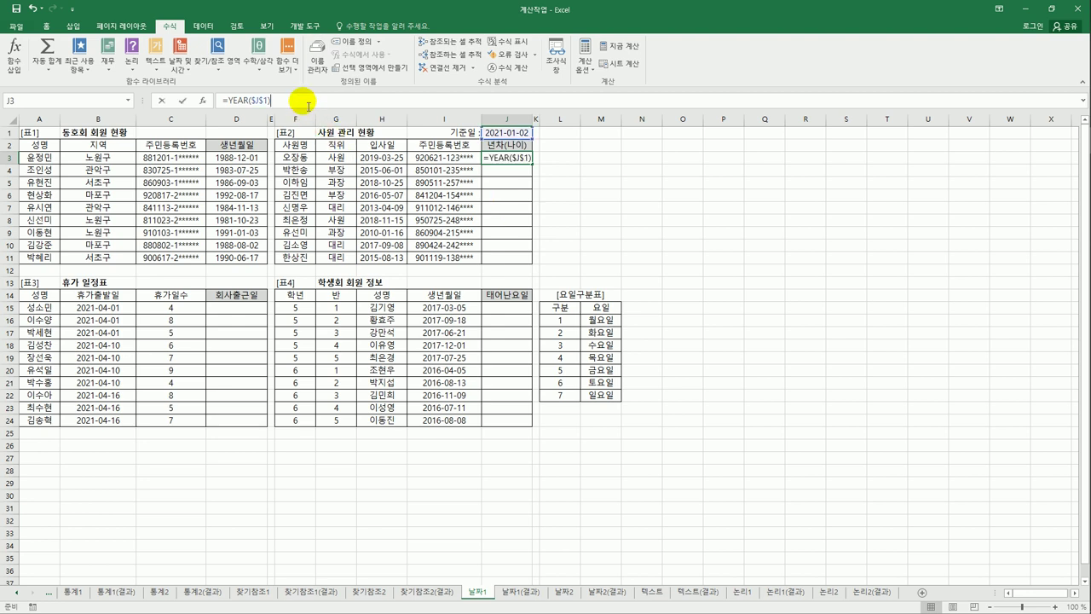
{"action": "type", "text": "-"}
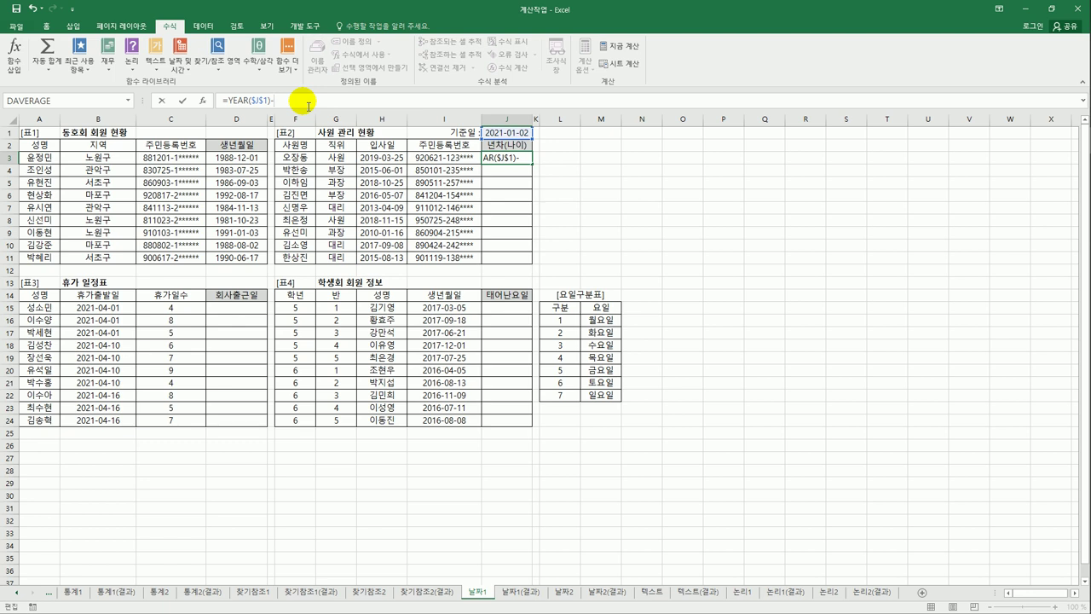
{"action": "type", "text": "yea"}
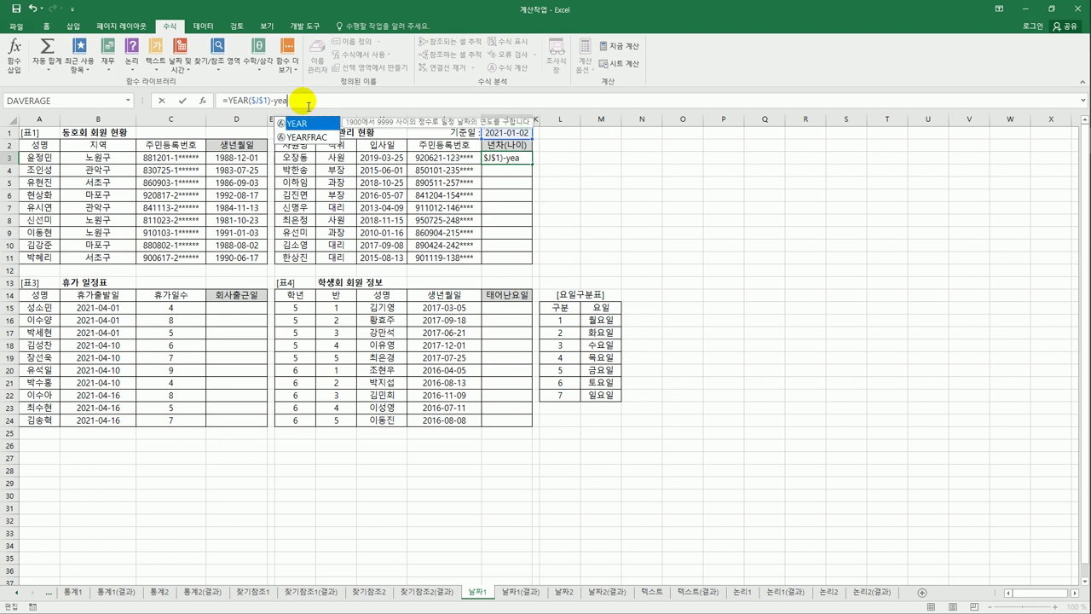
{"action": "key", "text": "BackSpace"}
{"action": "double_click", "coordinate": [300, 124]}
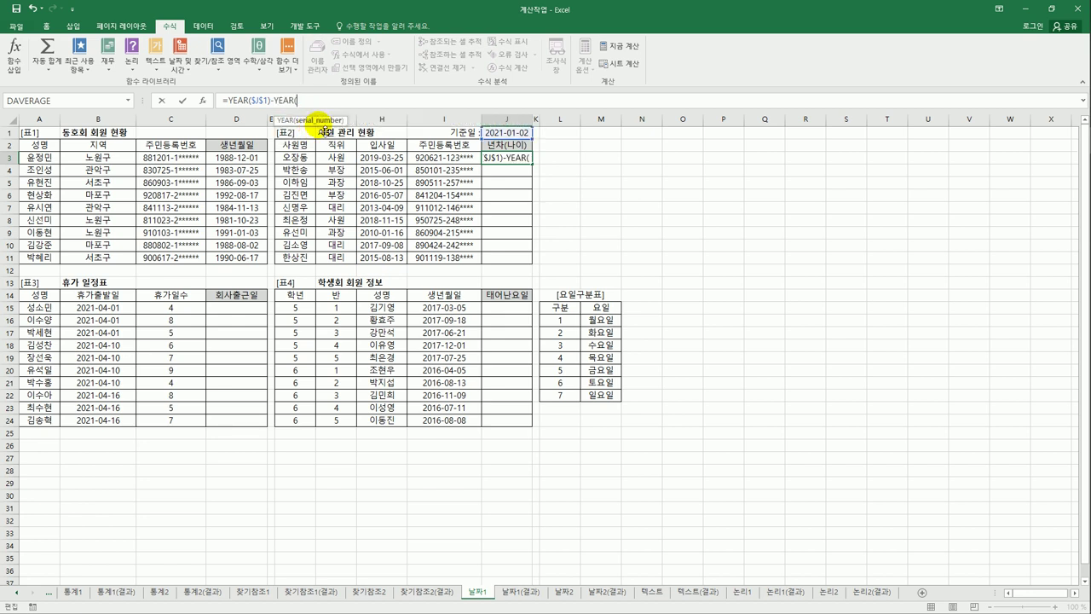
{"action": "left_click", "coordinate": [394, 159]}
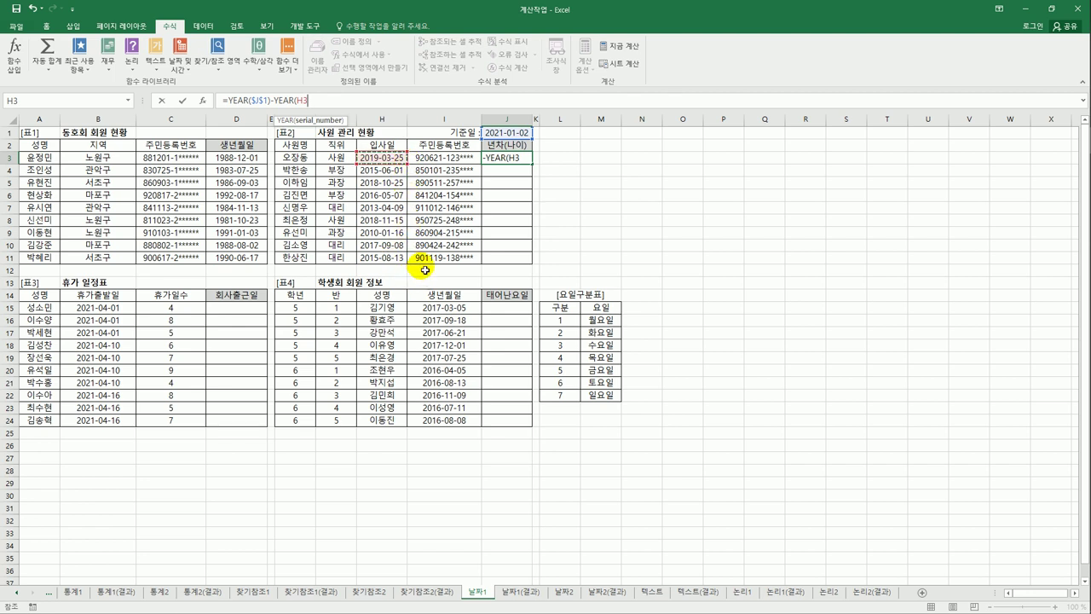
{"action": "type", "text": ")"}
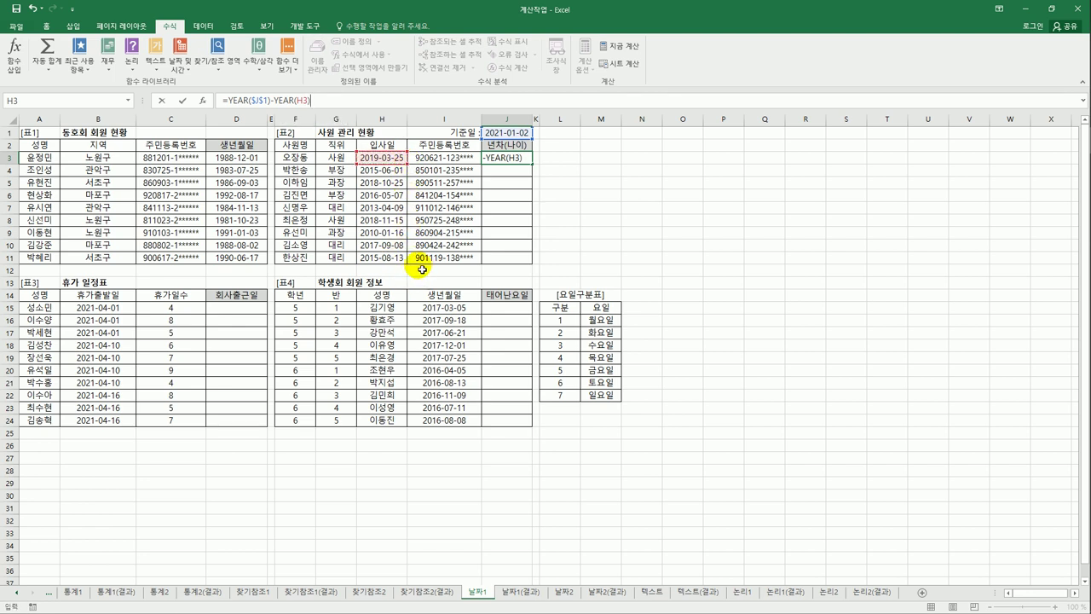
{"action": "key", "text": "Return"}
{"action": "left_click", "coordinate": [506, 157]}
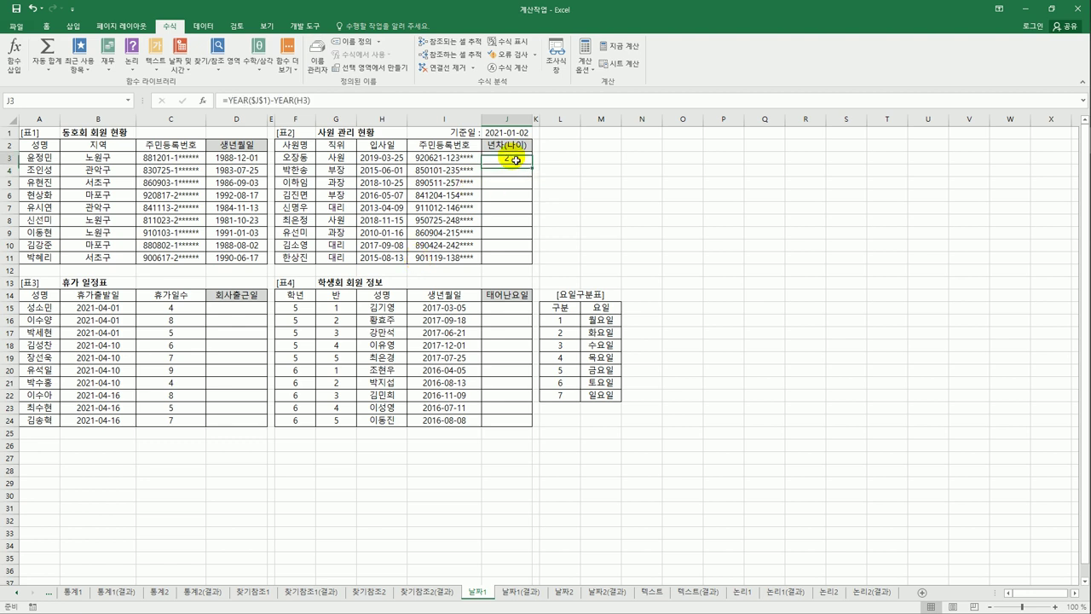
{"action": "left_click_drag", "start_coordinate": [538, 169], "coordinate": [523, 265]}
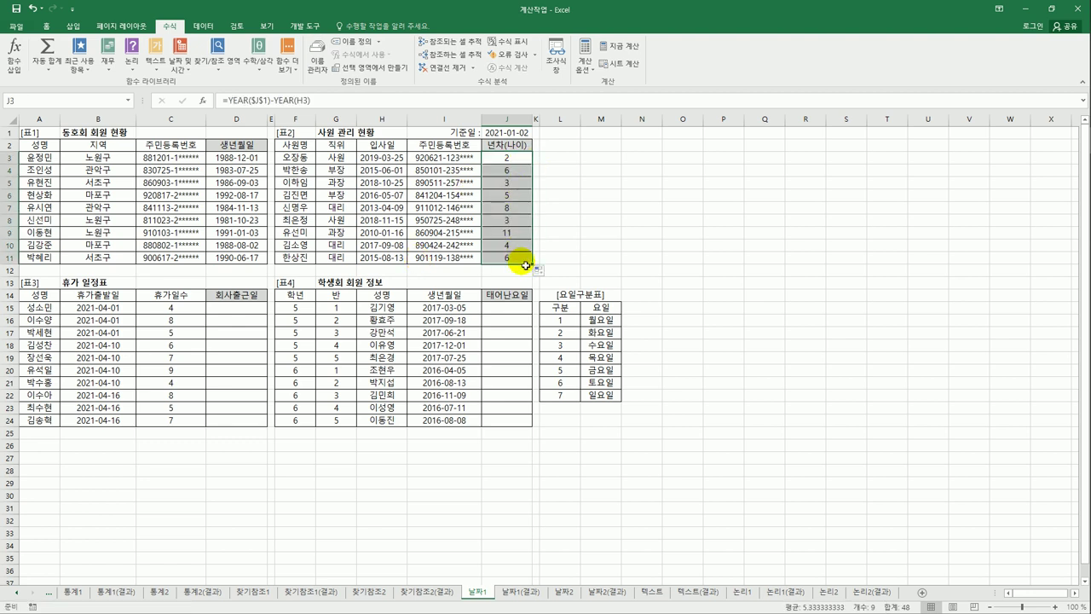
Append an opening parenthesis to the J3 formula with &"(" and fill it down to J11
{"action": "left_click", "coordinate": [517, 163]}
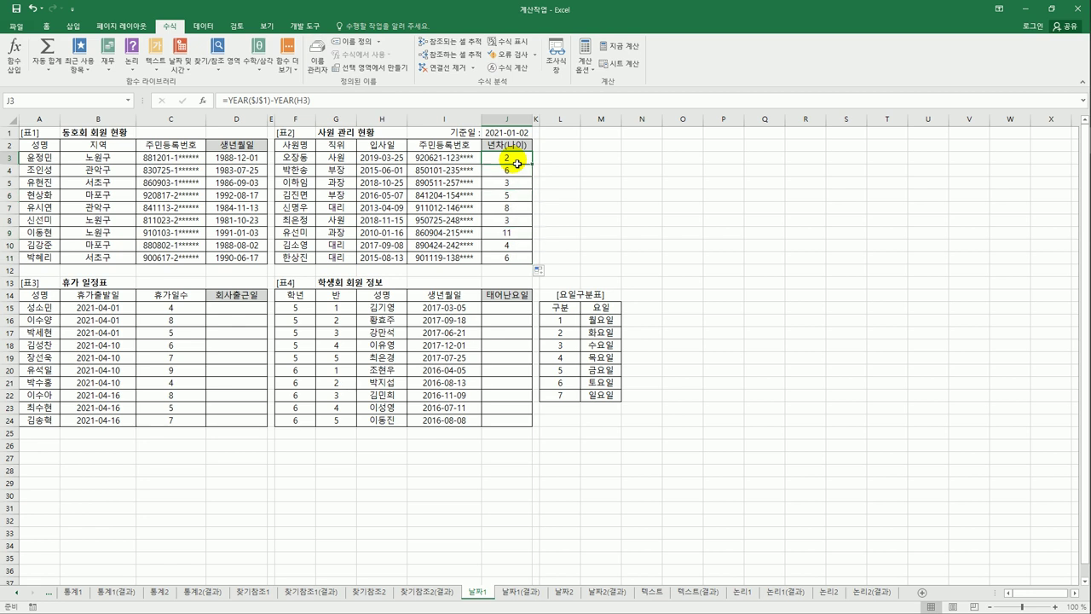
{"action": "left_click", "coordinate": [355, 98]}
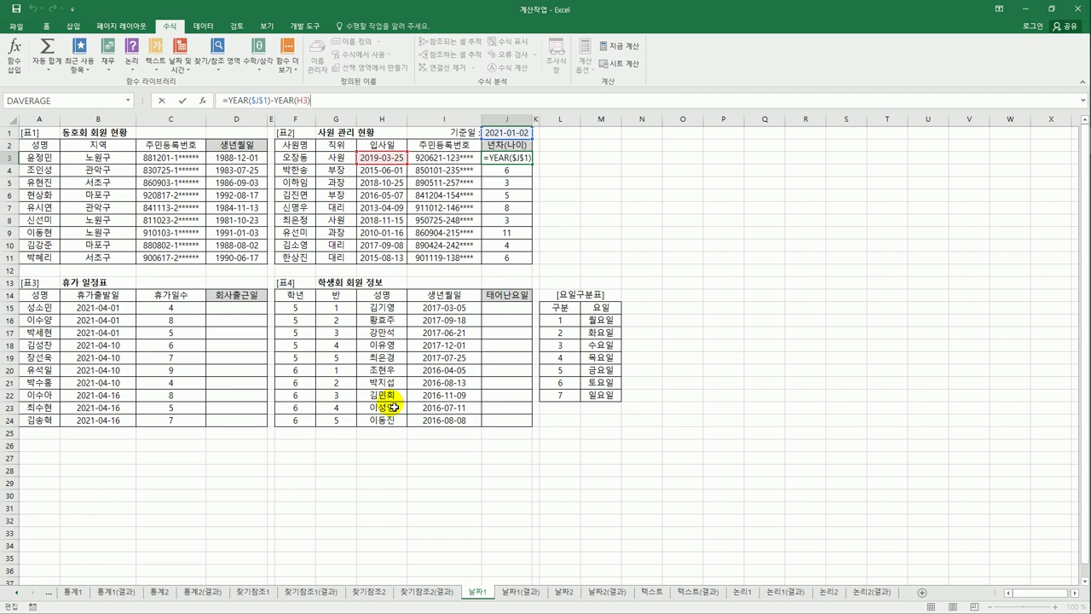
{"action": "type", "text": "\"(\""}
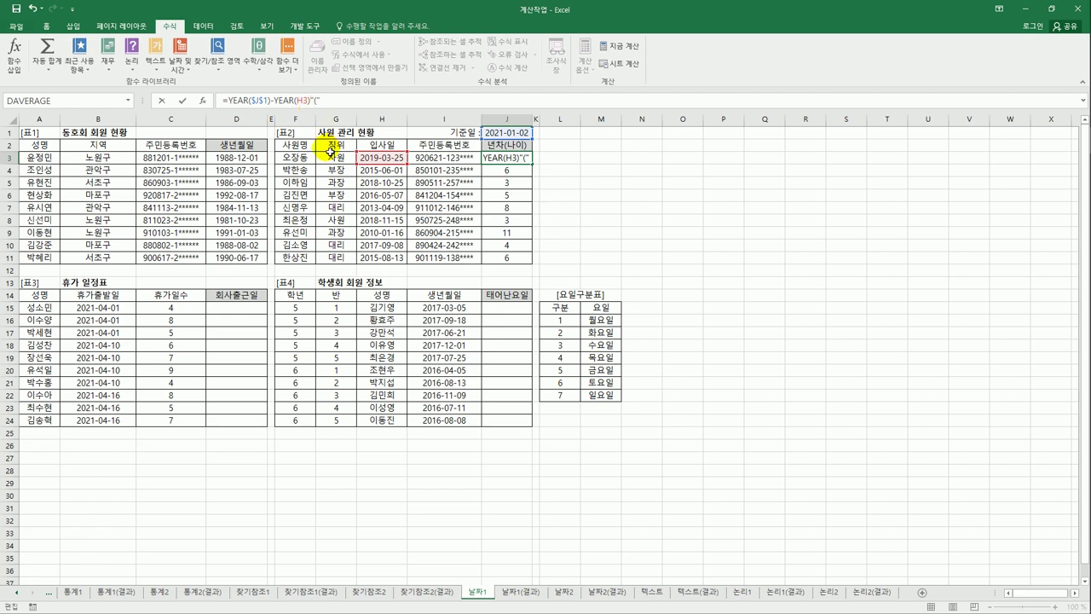
{"action": "type", "text": "&"}
{"action": "key", "text": "Return"}
{"action": "left_click", "coordinate": [521, 164]}
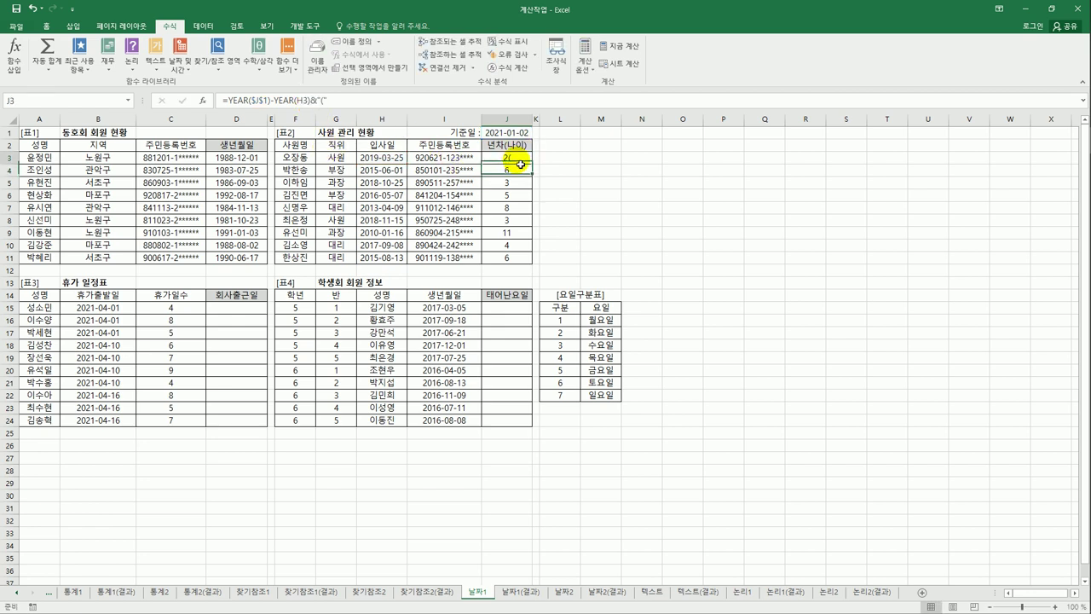
{"action": "left_click_drag", "start_coordinate": [533, 166], "coordinate": [522, 261]}
{"action": "left_click_drag", "start_coordinate": [517, 159], "coordinate": [517, 194]}
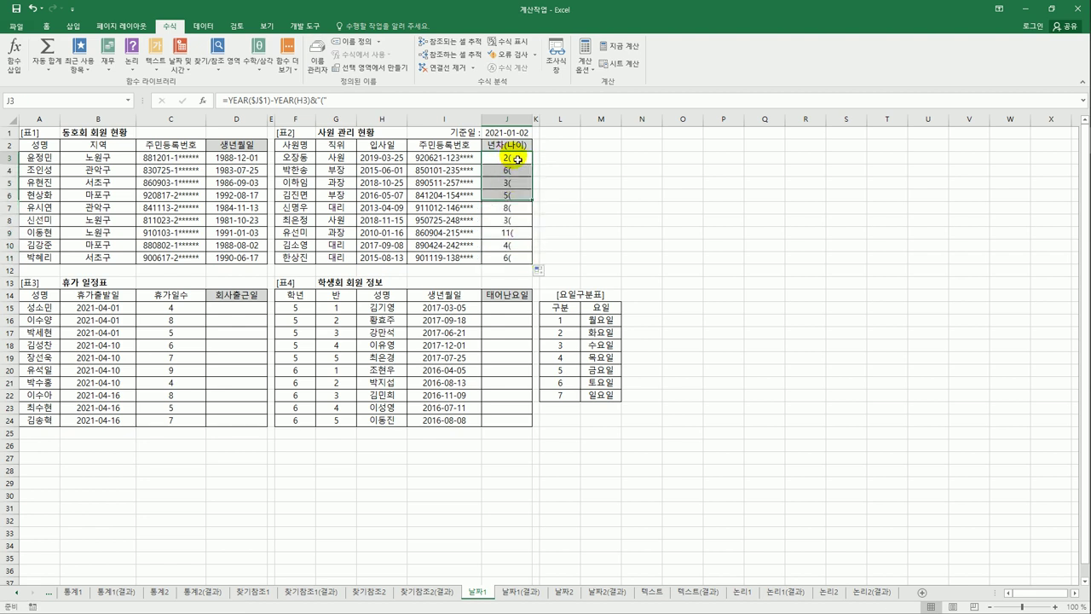
Append &YEAR($J$1) after the opening parenthesis text in the J3 formula to start the age part
{"action": "left_click", "coordinate": [337, 101]}
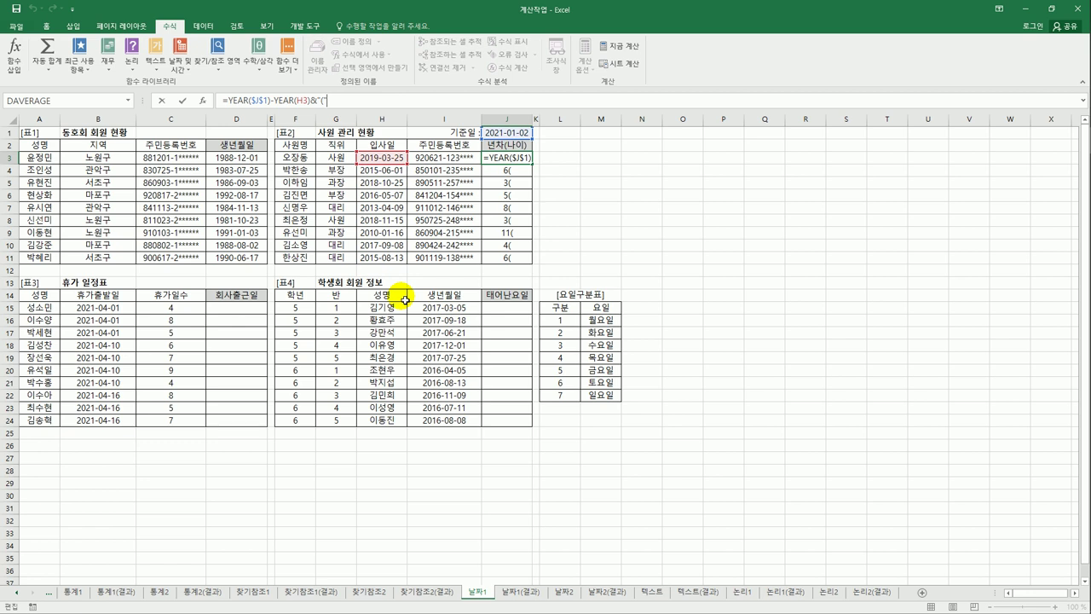
{"action": "type", "text": "&"}
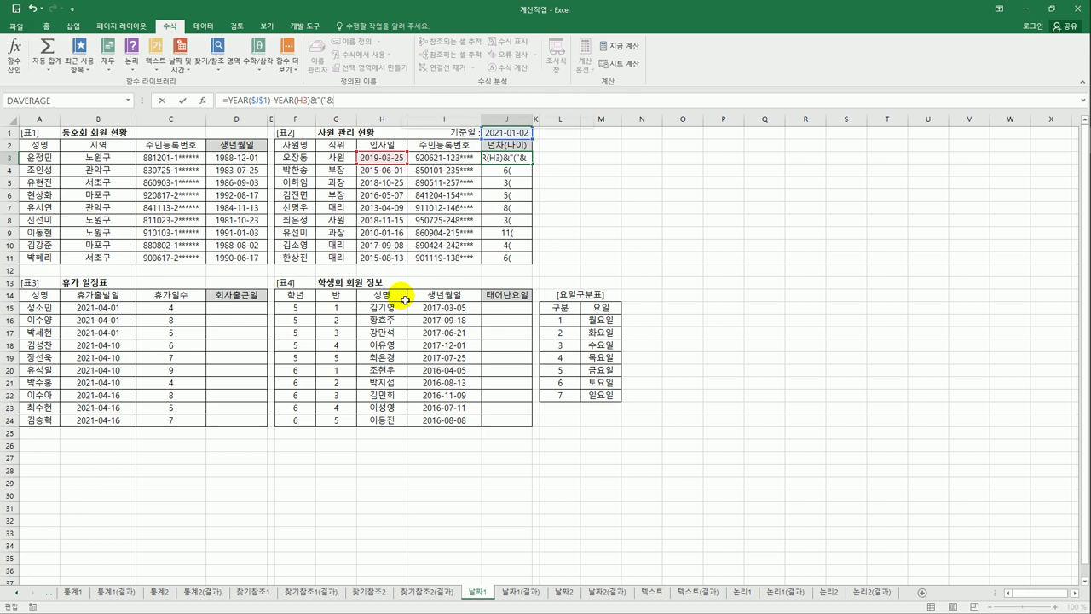
{"action": "type", "text": "y"}
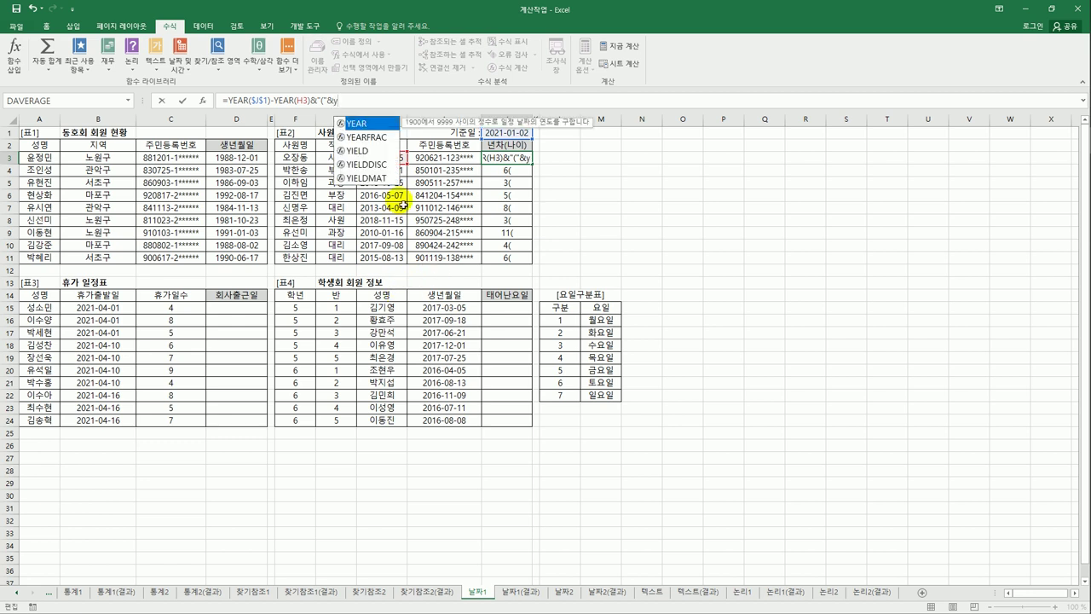
{"action": "double_click", "coordinate": [384, 124]}
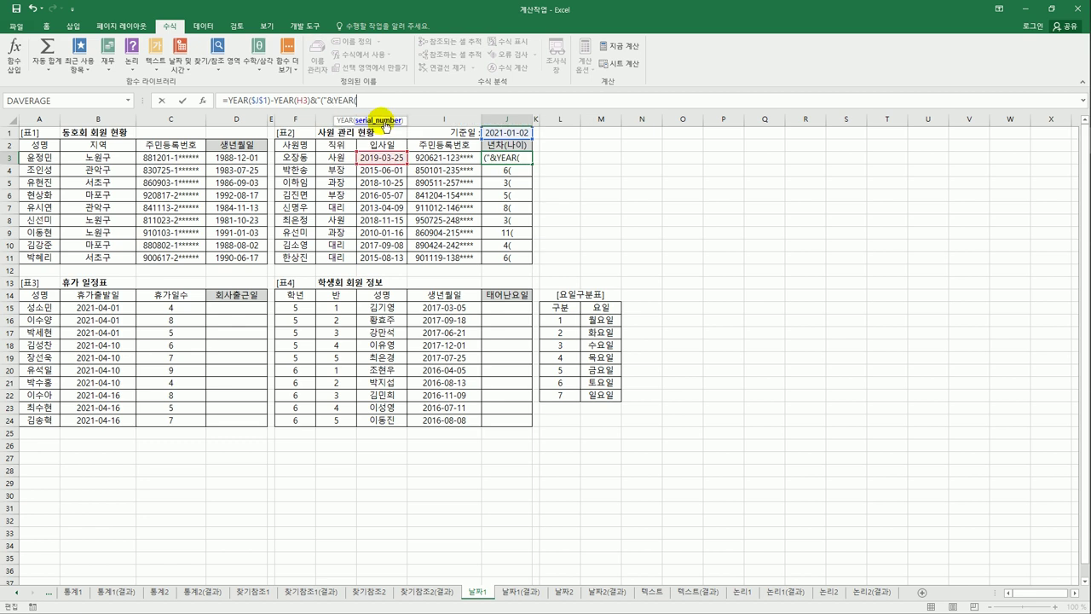
{"action": "left_click", "coordinate": [507, 134]}
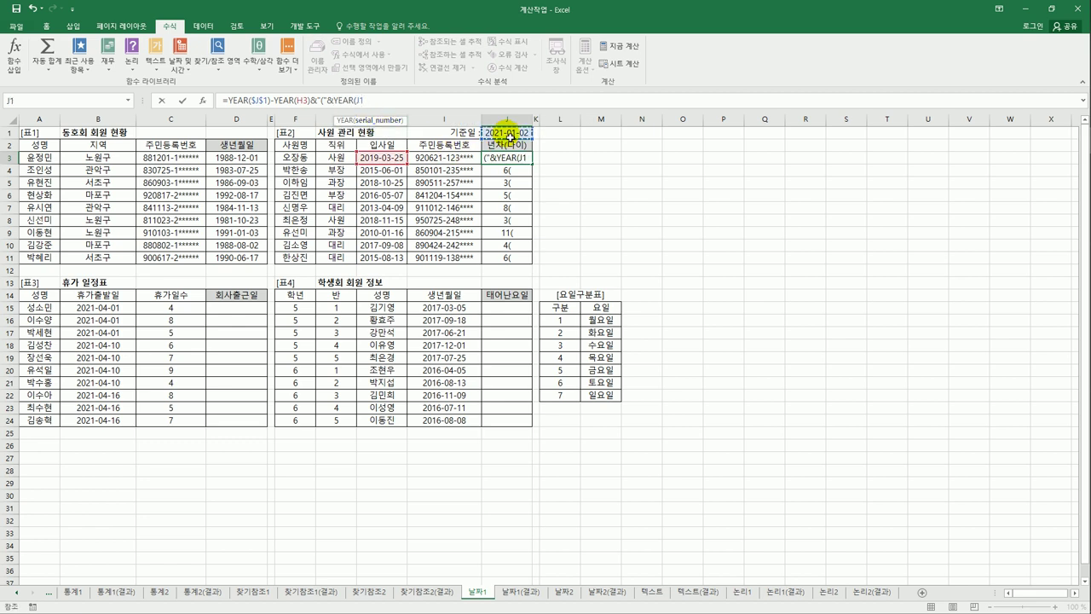
{"action": "key", "text": "F4"}
{"action": "type", "text": ")"}
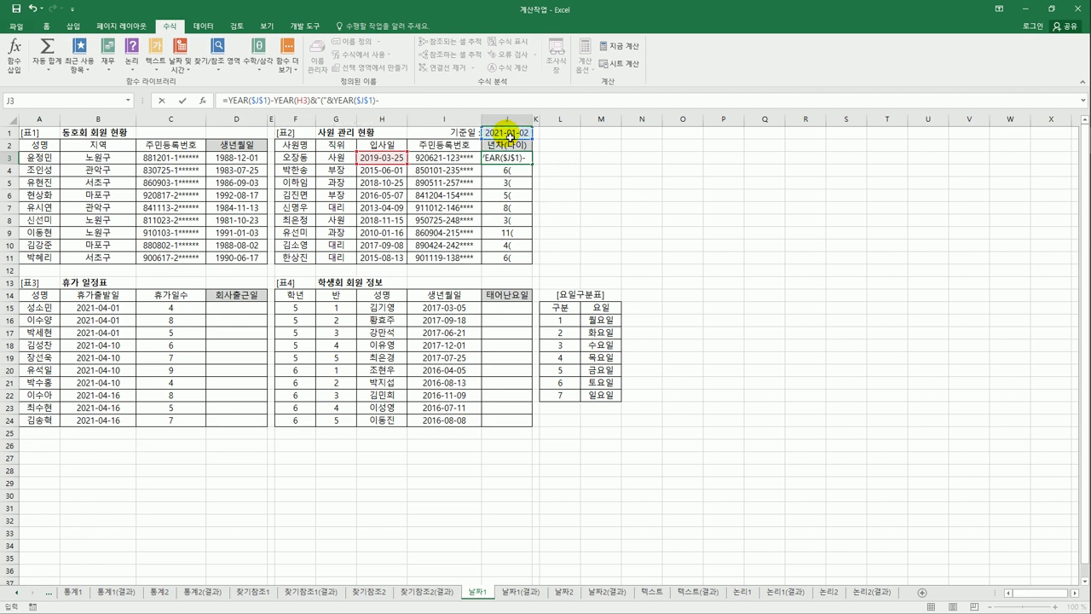
Subtract the birth year in the age part of the J3 formula by adding -(1900+LEFT(I3,2))
{"action": "type", "text": "-(1900+"}
{"action": "type", "text": "le"}
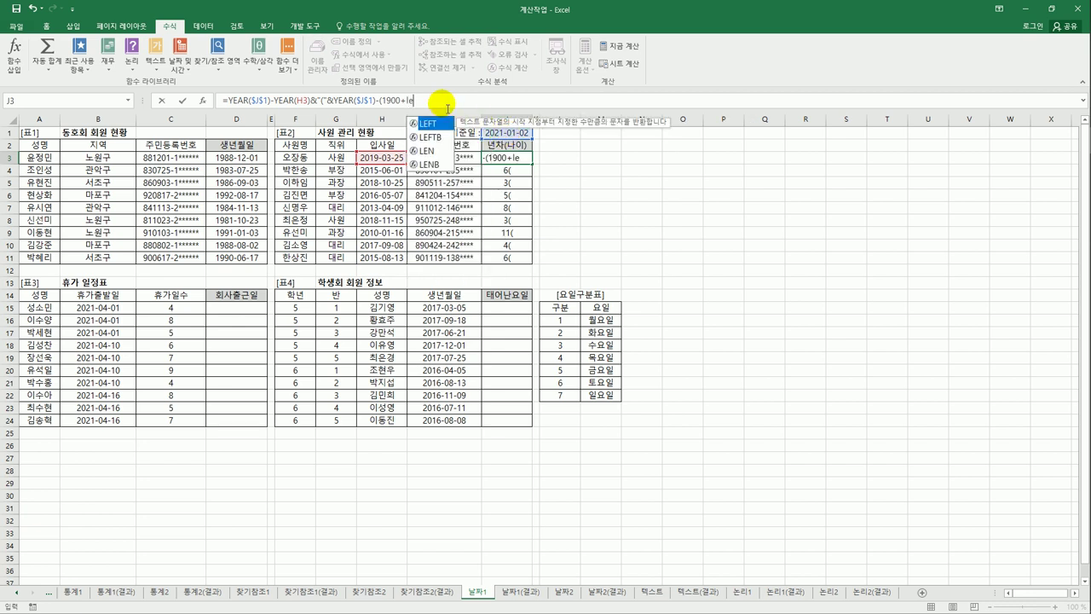
{"action": "double_click", "coordinate": [426, 124]}
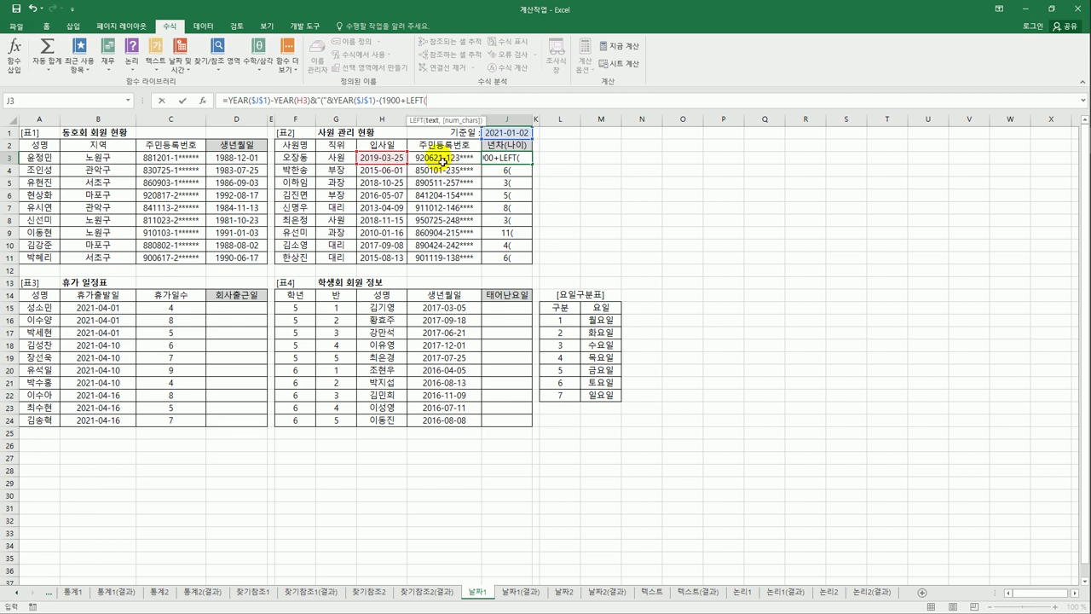
{"action": "left_click", "coordinate": [442, 159]}
{"action": "type", "text": ",2)"}
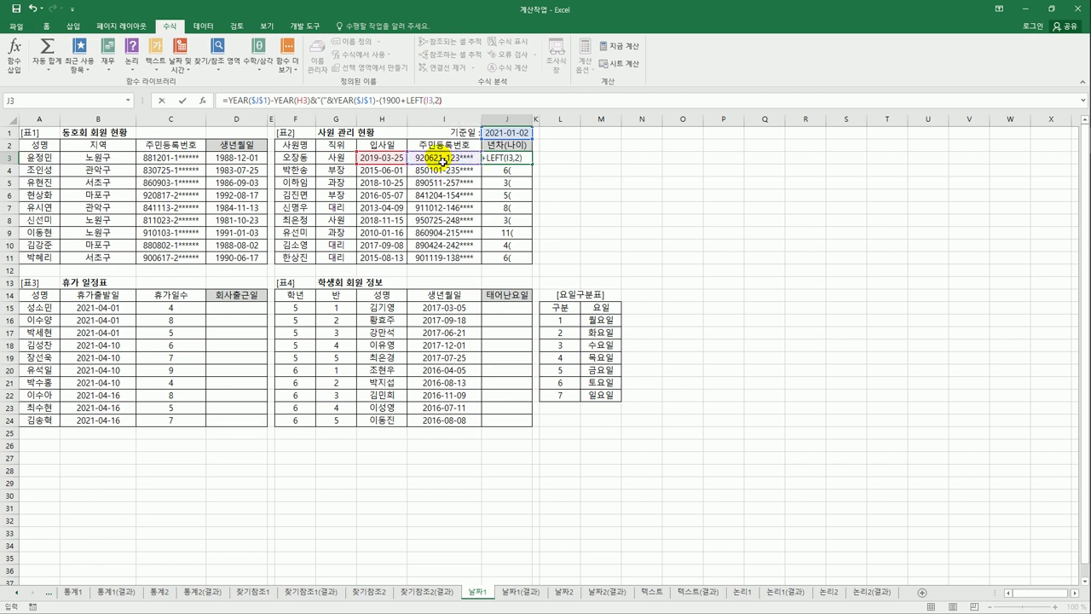
{"action": "type", "text": ")"}
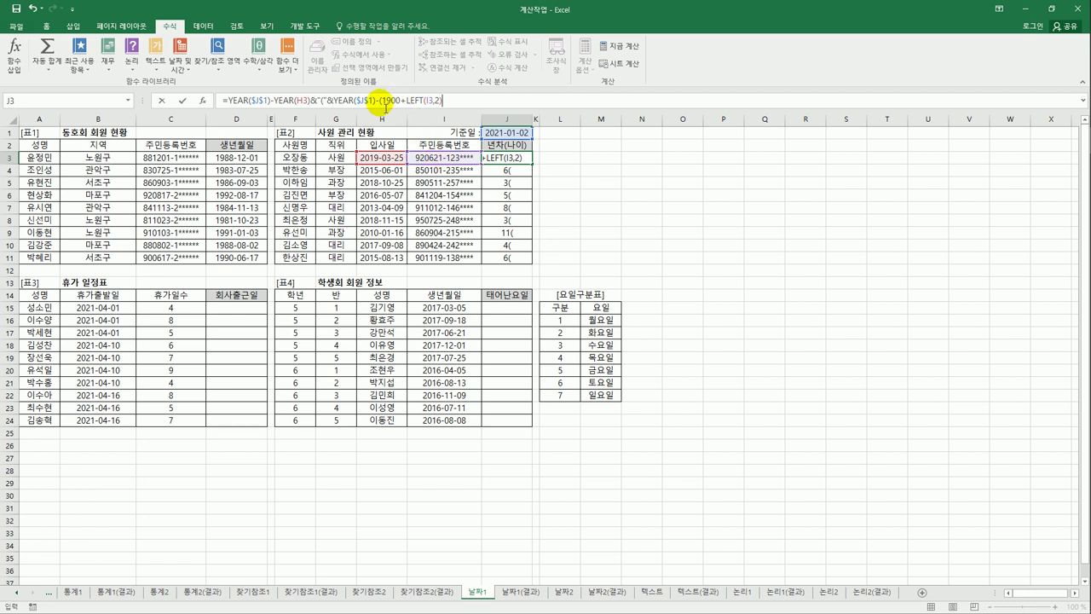
{"action": "left_click_drag", "start_coordinate": [380, 103], "coordinate": [450, 103]}
{"action": "left_click", "coordinate": [450, 102]}
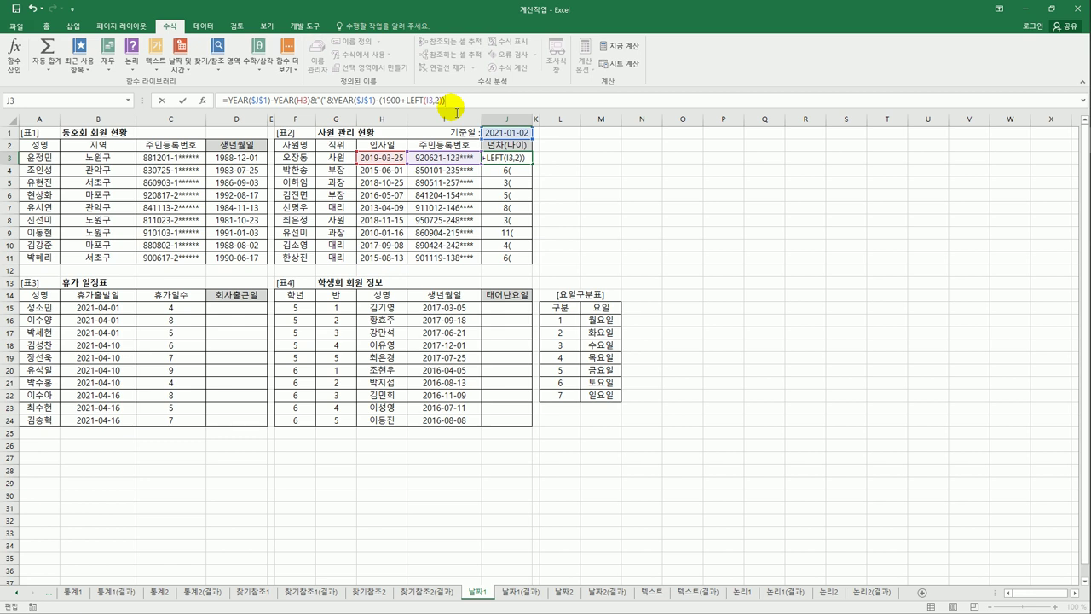
Commit the J3 formula with its age calculation and fill it down to J11
{"action": "key", "text": "Return"}
{"action": "key", "text": "Up"}
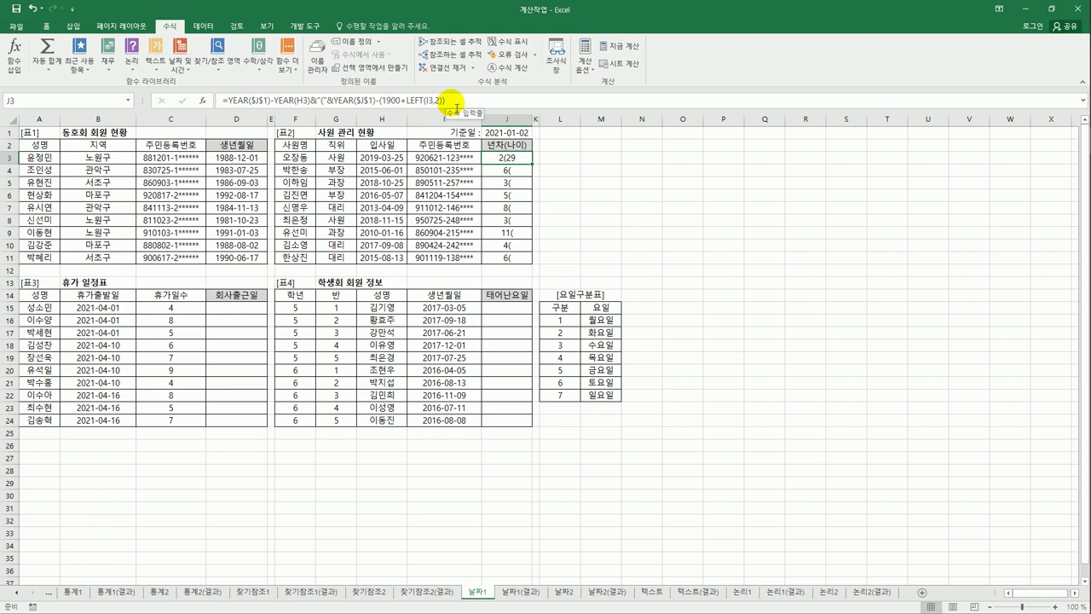
{"action": "left_click", "coordinate": [451, 100]}
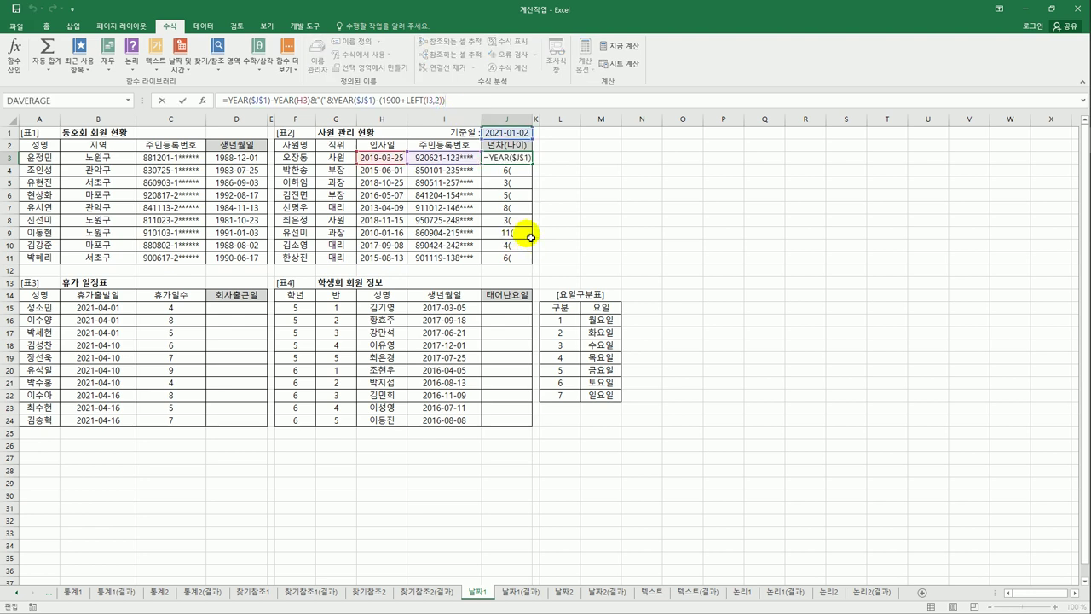
{"action": "key", "text": "Escape"}
{"action": "left_click_drag", "start_coordinate": [532, 164], "coordinate": [538, 266]}
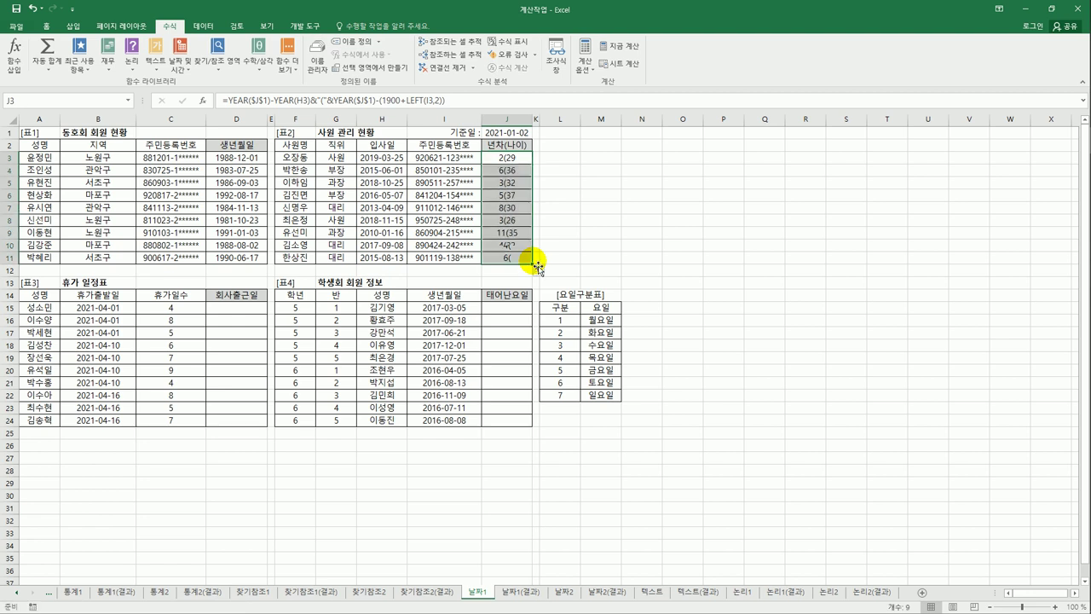
Append a closing parenthesis to the J3 formula with &")" and fill it down to J11
{"action": "left_click", "coordinate": [502, 158]}
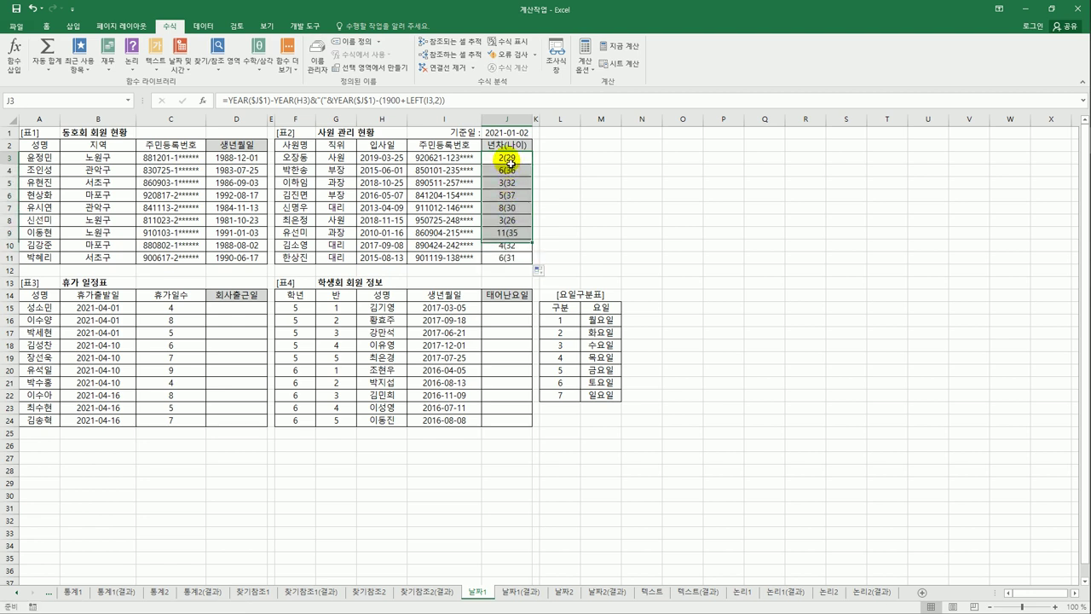
{"action": "left_click", "coordinate": [469, 103]}
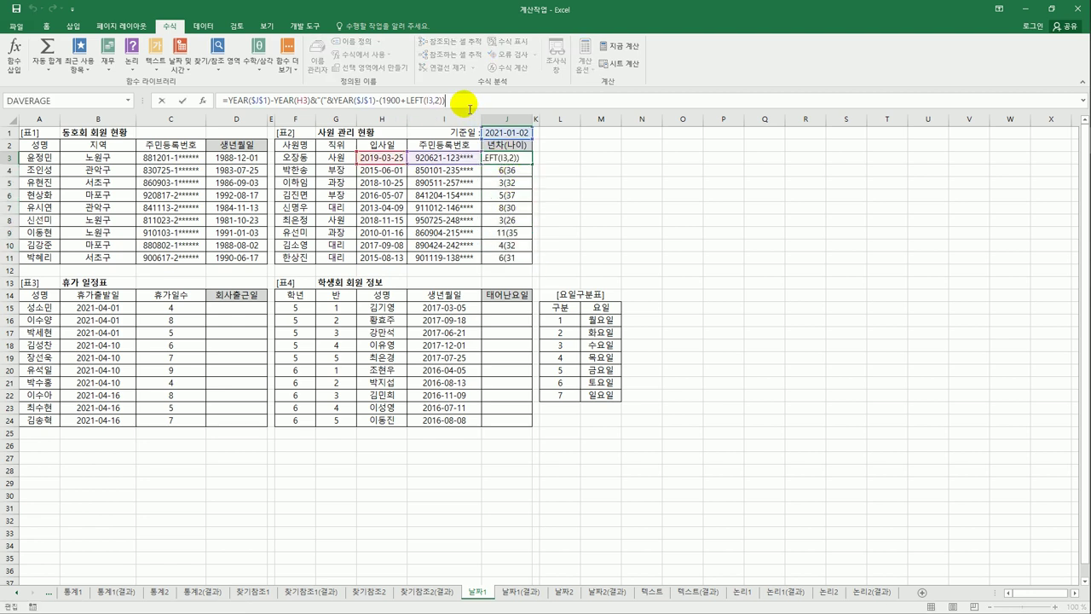
{"action": "type", "text": "&\")\""}
{"action": "key", "text": "ctrl+Return"}
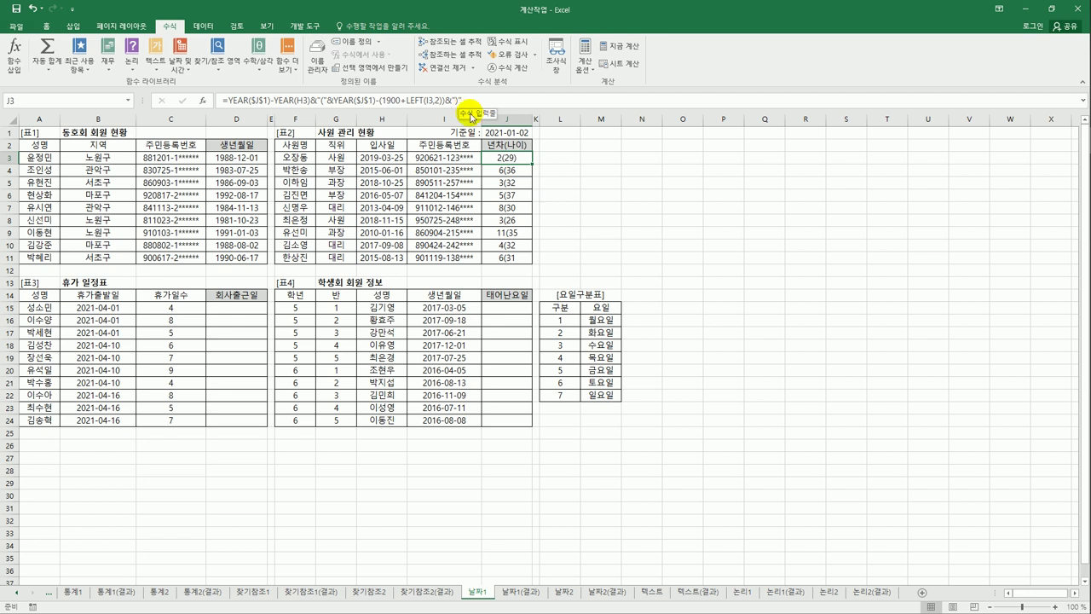
{"action": "left_click_drag", "start_coordinate": [535, 168], "coordinate": [519, 255]}
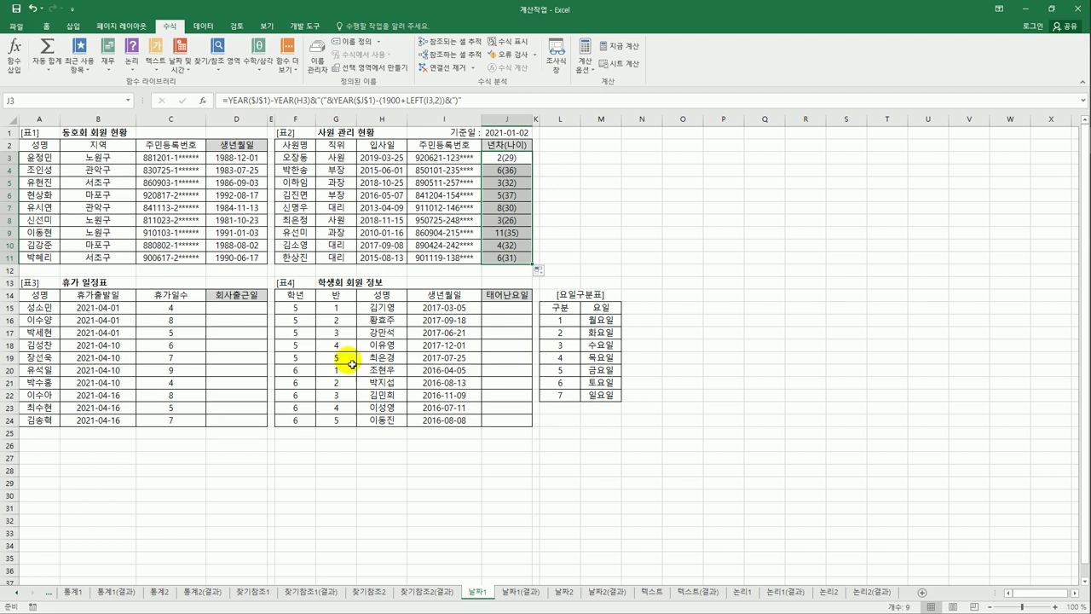
Calculate the 회사출근일 in D15 of 표3 with =WORKDAY(B15,C15) and fill it down to D24
{"action": "left_click", "coordinate": [226, 309]}
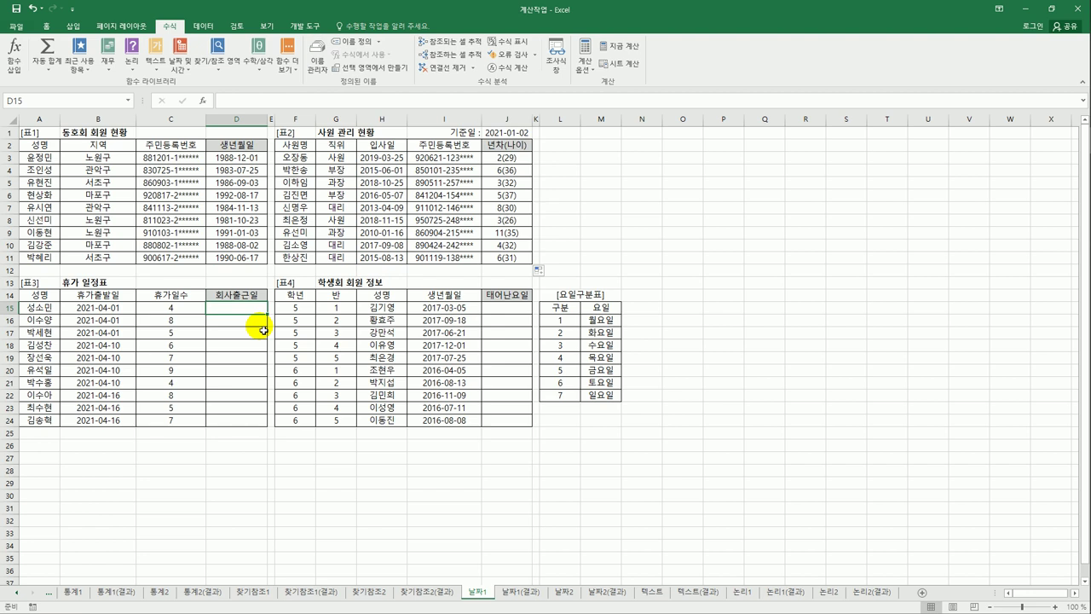
{"action": "type", "text": "=w"}
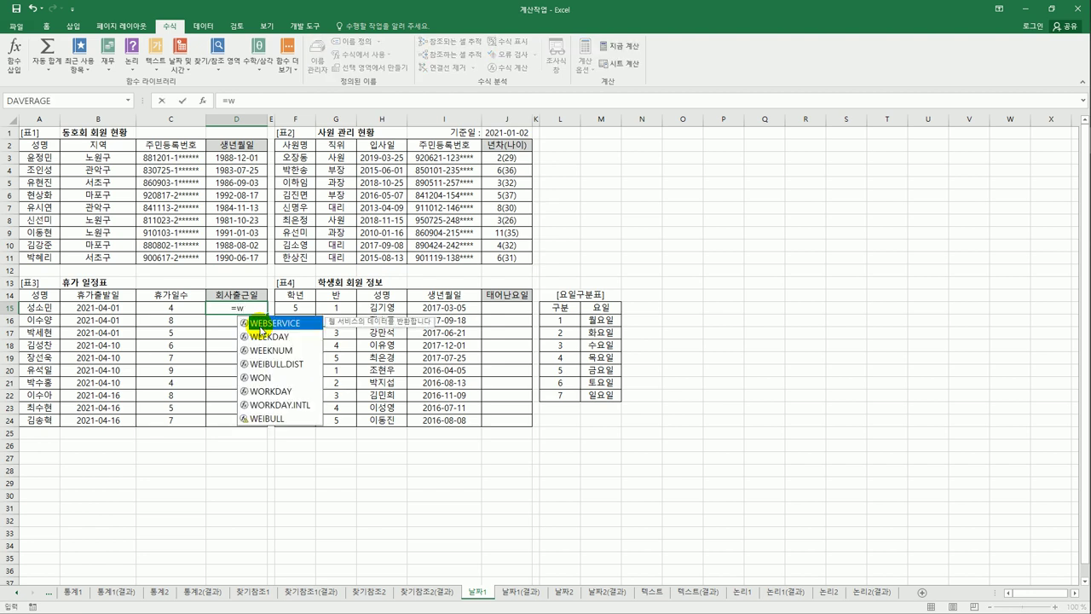
{"action": "left_click", "coordinate": [277, 392]}
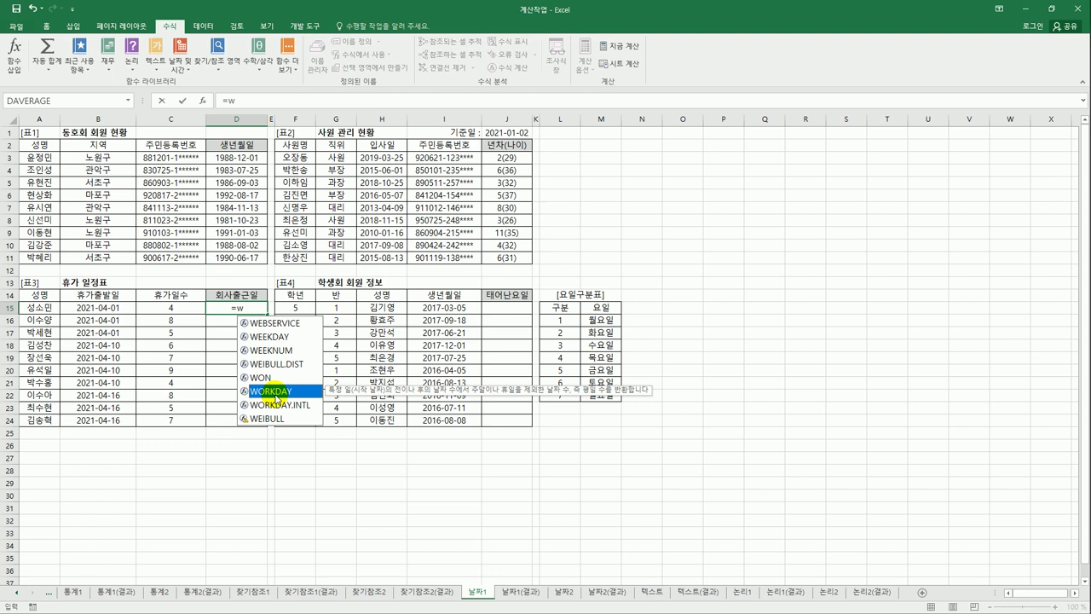
{"action": "double_click", "coordinate": [275, 392]}
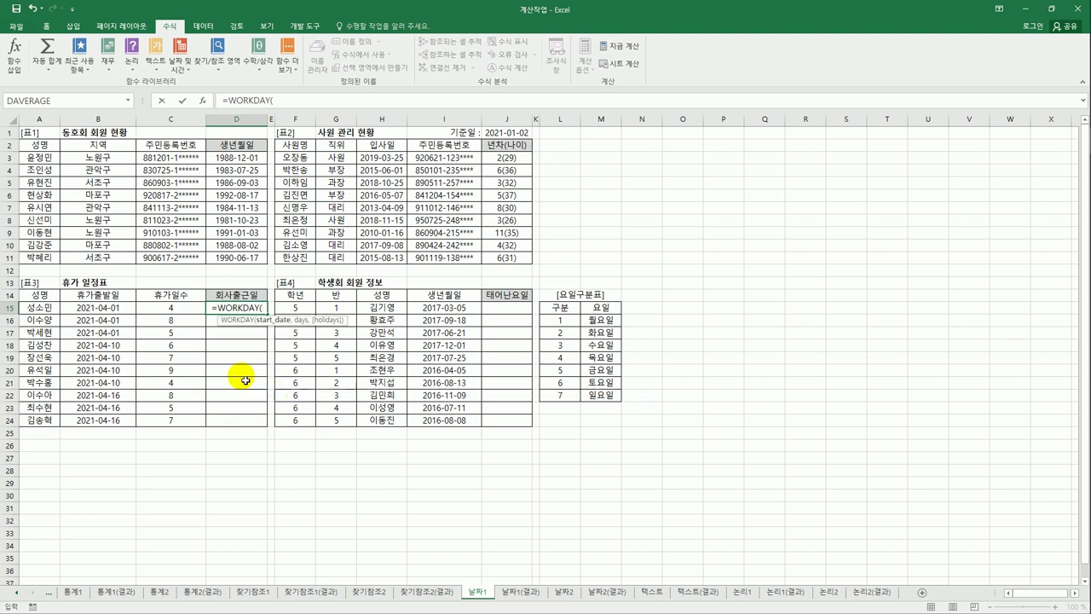
{"action": "left_click", "coordinate": [112, 310]}
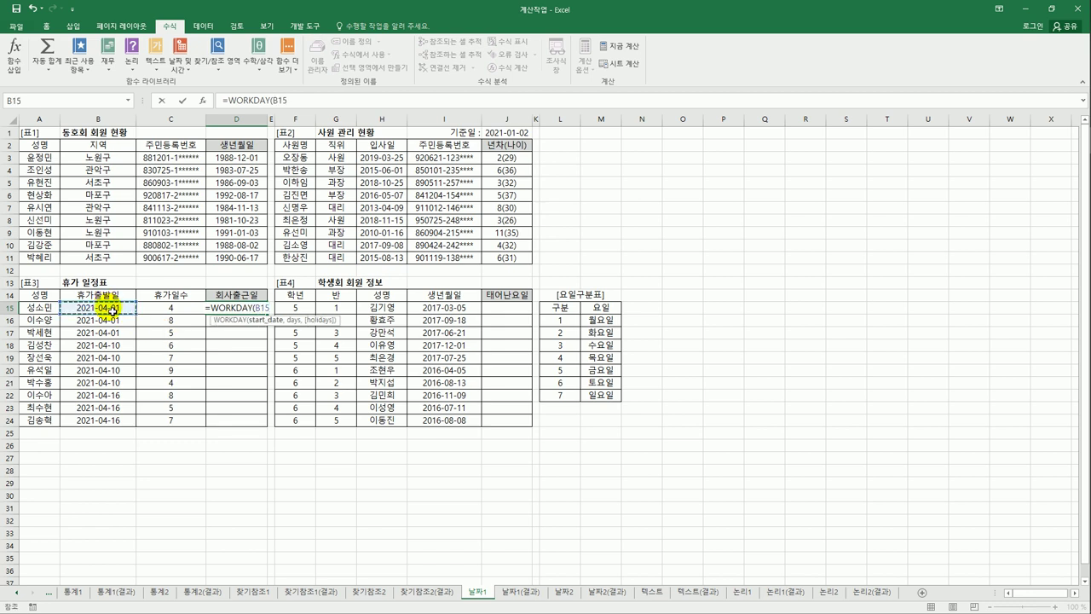
{"action": "type", "text": ","}
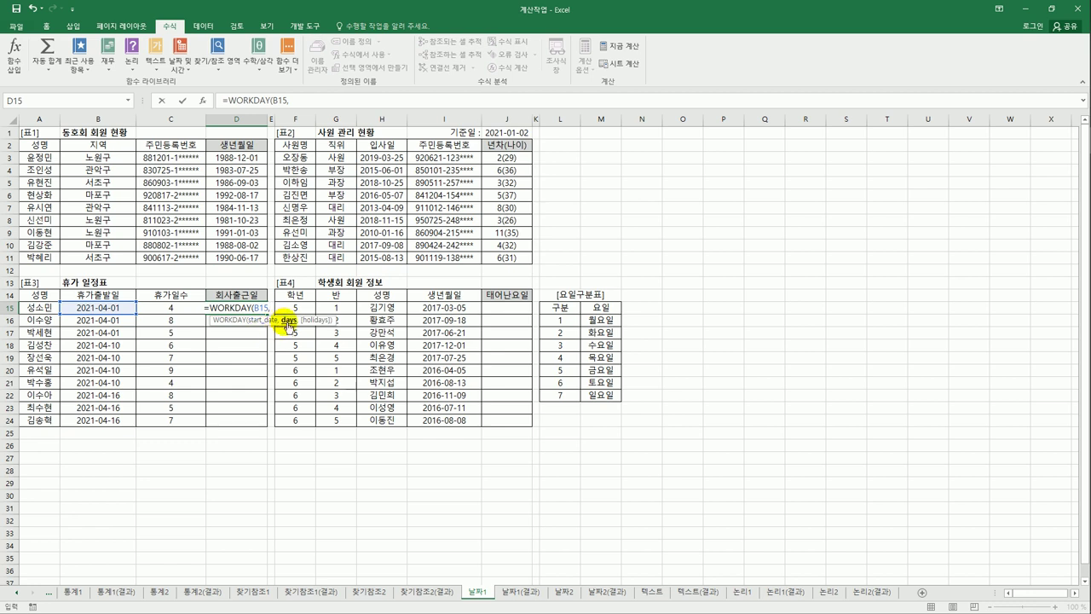
{"action": "left_click", "coordinate": [171, 310]}
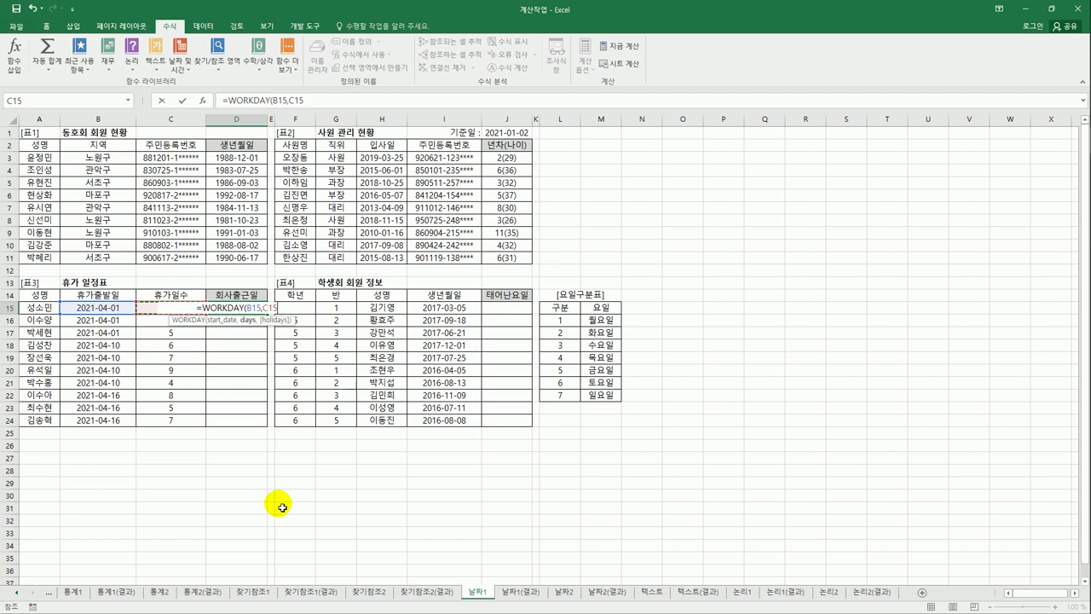
{"action": "key", "text": "Return"}
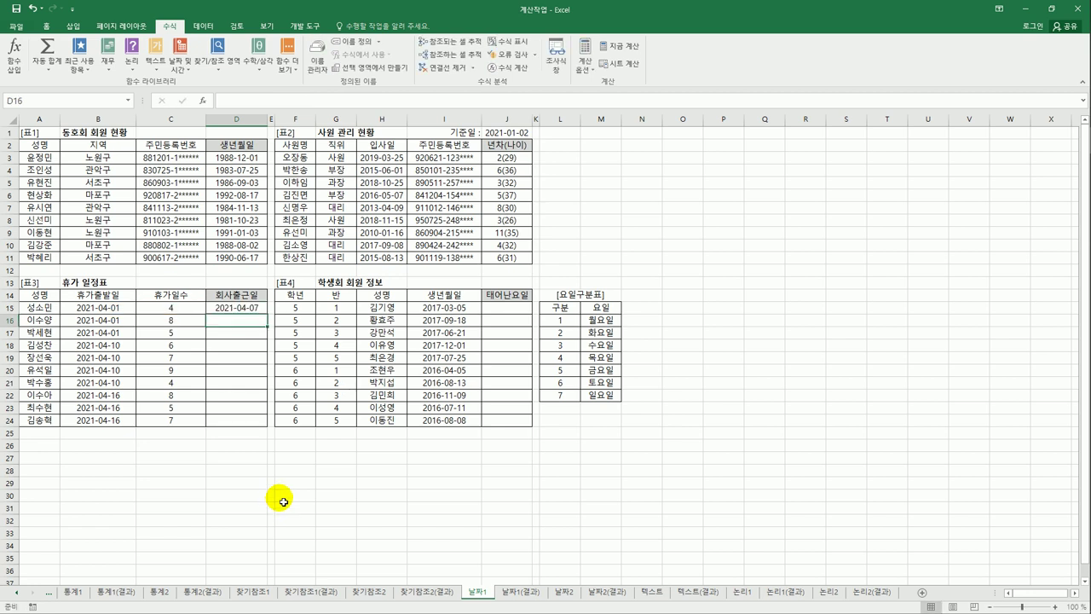
{"action": "left_click", "coordinate": [255, 308]}
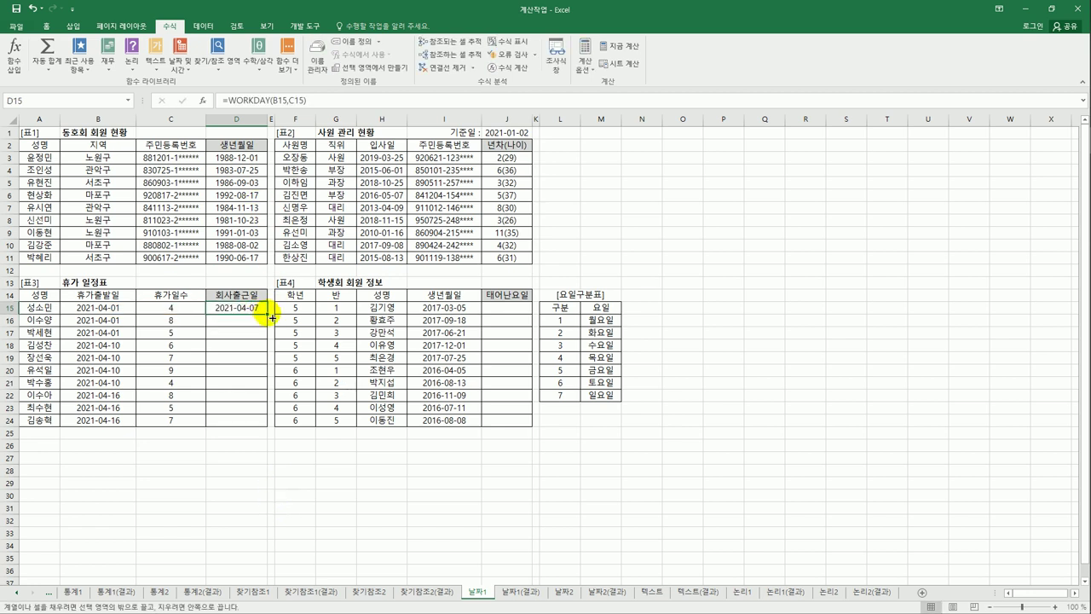
{"action": "left_click_drag", "start_coordinate": [272, 317], "coordinate": [263, 424]}
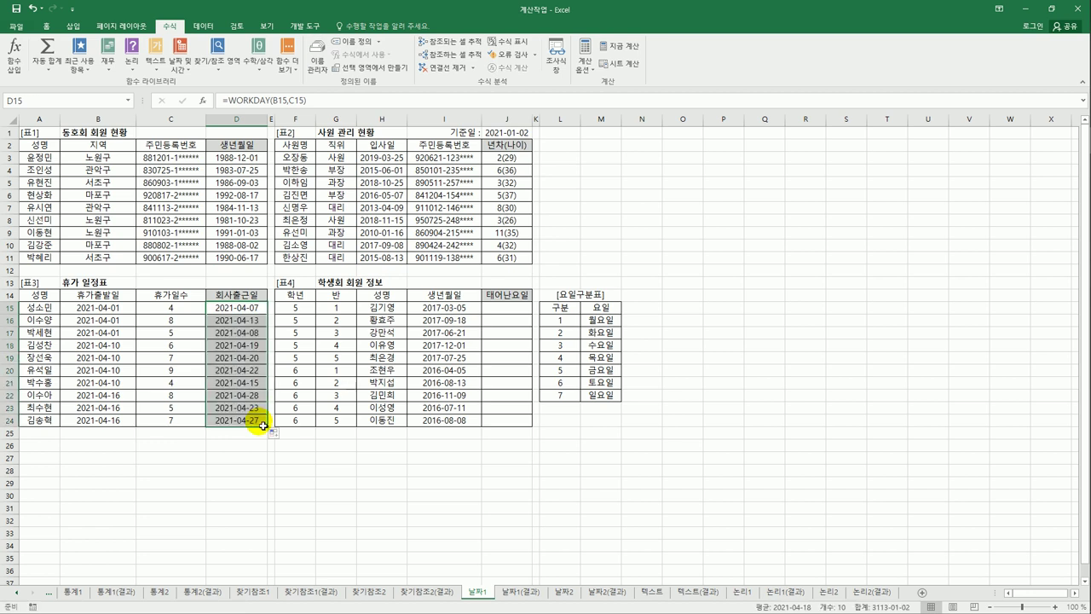
Check the first row of 표3, comparing its 휴가출발일, 휴가일수 and calculated 회사출근일
{"action": "left_click_drag", "start_coordinate": [115, 310], "coordinate": [122, 315]}
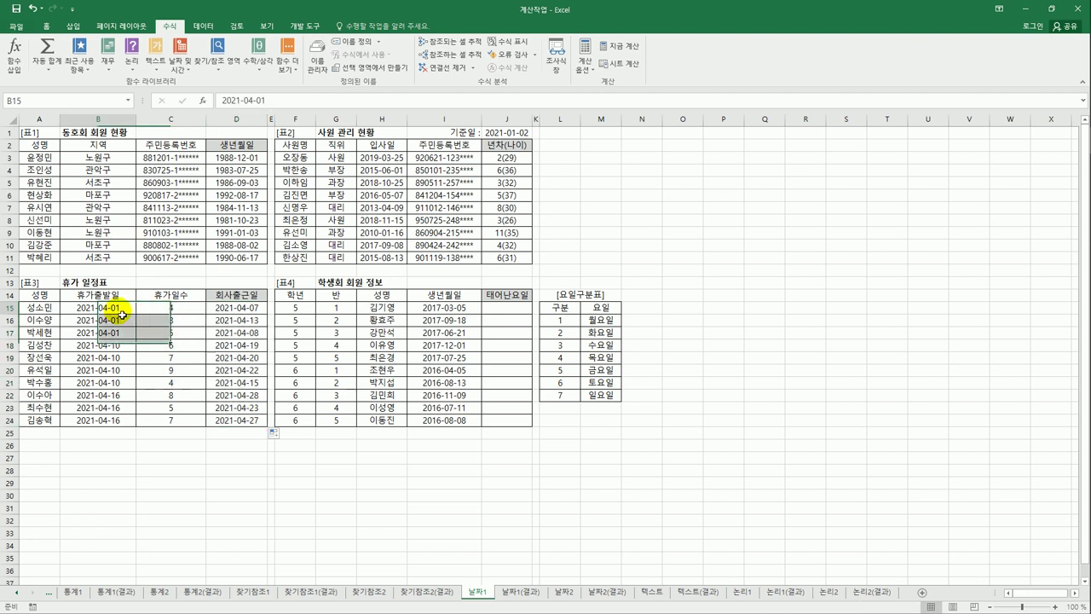
{"action": "left_click", "coordinate": [174, 309]}
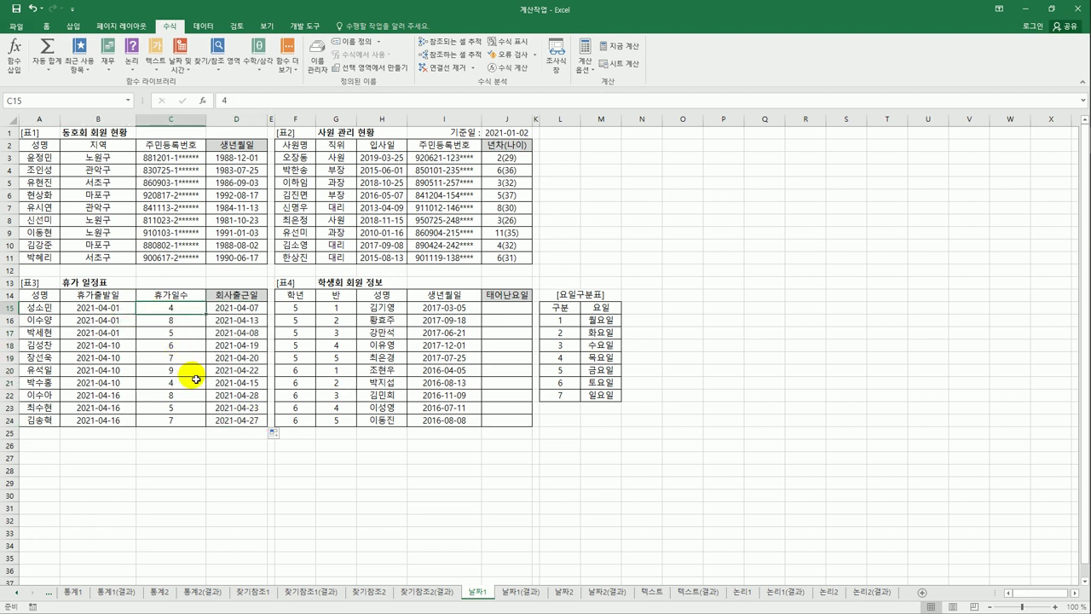
{"action": "left_click", "coordinate": [235, 309]}
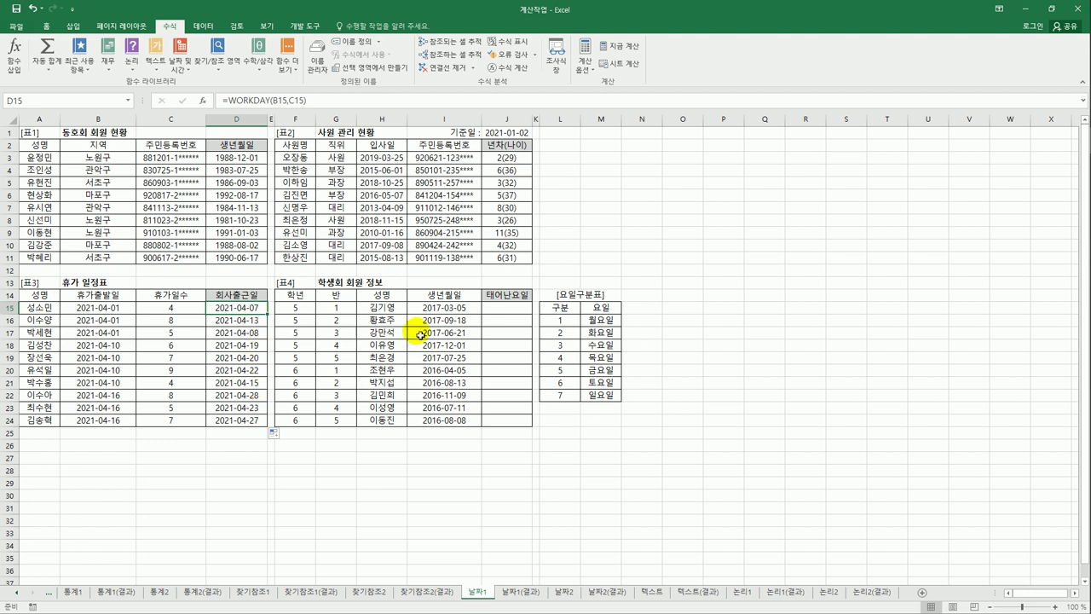
Examine the 생년월일 dates in 표4 and the number-to-weekday mapping in the 요일구분표 at L16:M22
{"action": "left_click", "coordinate": [498, 310]}
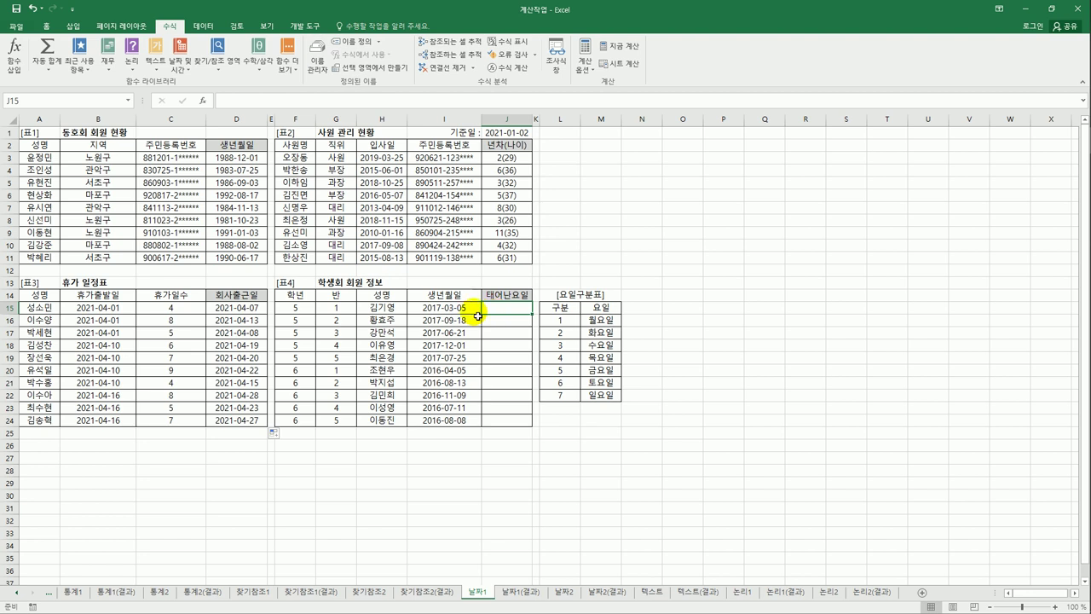
{"action": "left_click_drag", "start_coordinate": [562, 320], "coordinate": [598, 397]}
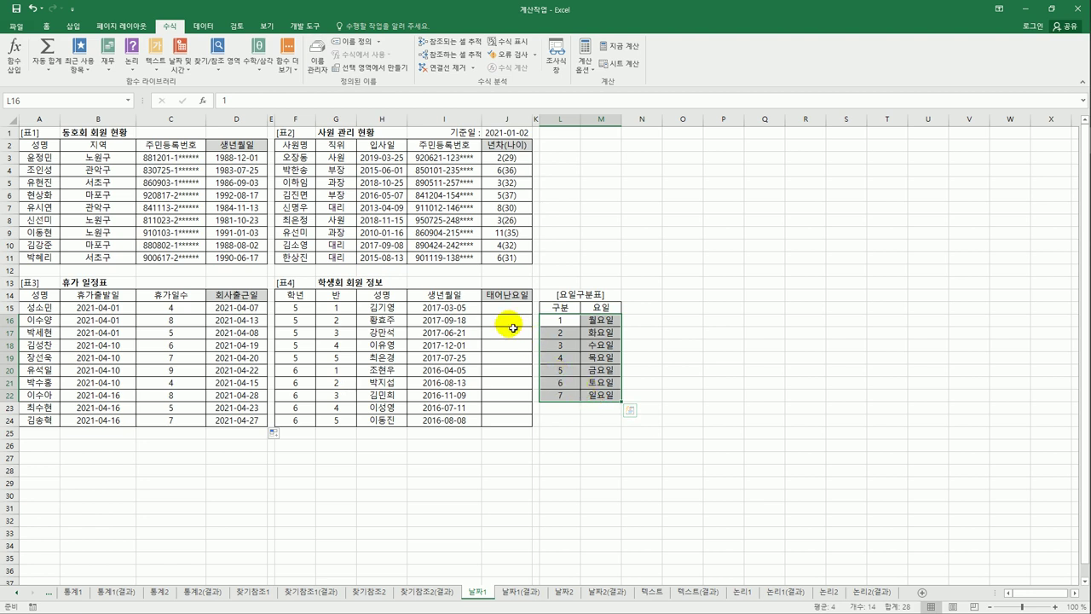
{"action": "left_click", "coordinate": [509, 311]}
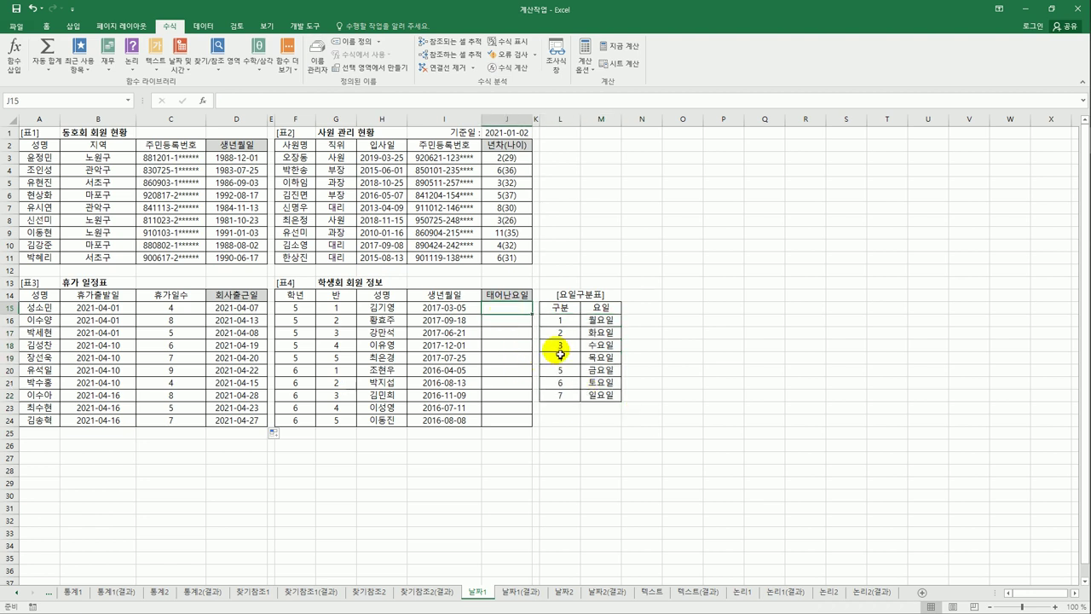
{"action": "left_click_drag", "start_coordinate": [461, 308], "coordinate": [467, 431]}
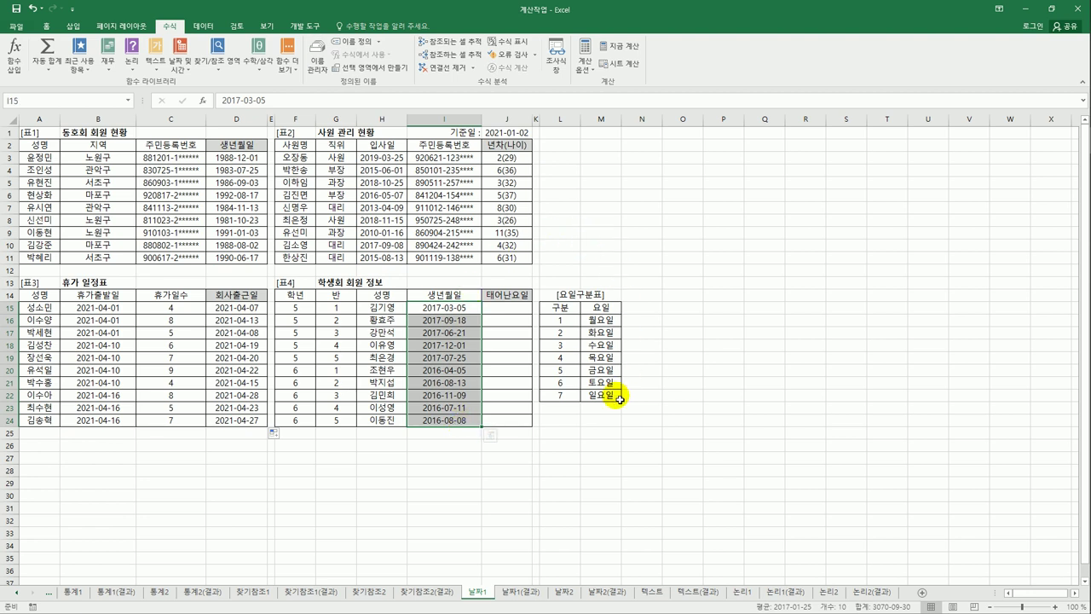
{"action": "left_click", "coordinate": [463, 318]}
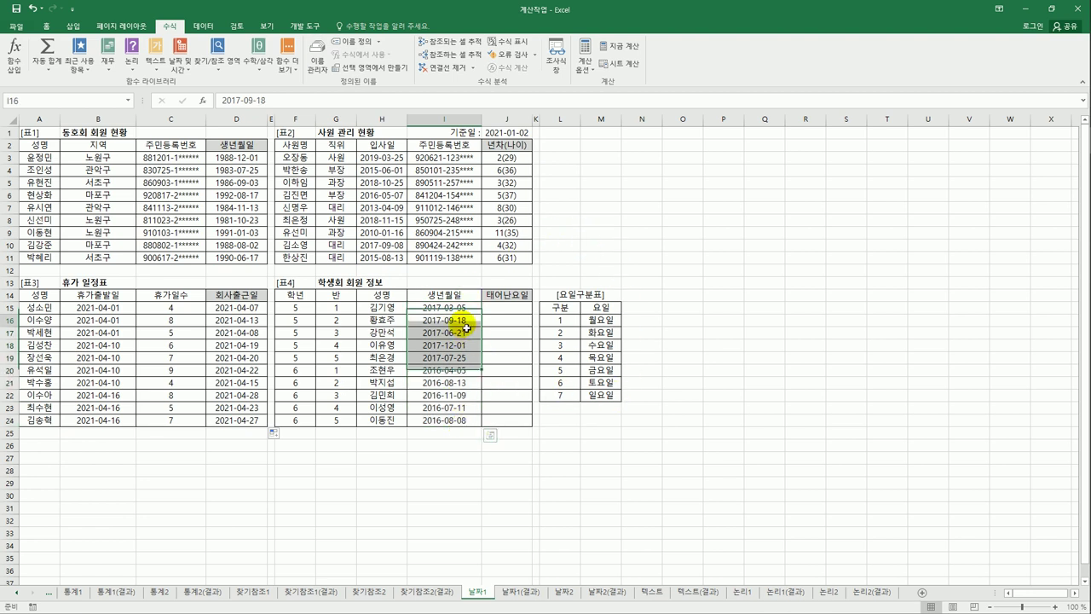
{"action": "left_click", "coordinate": [510, 311]}
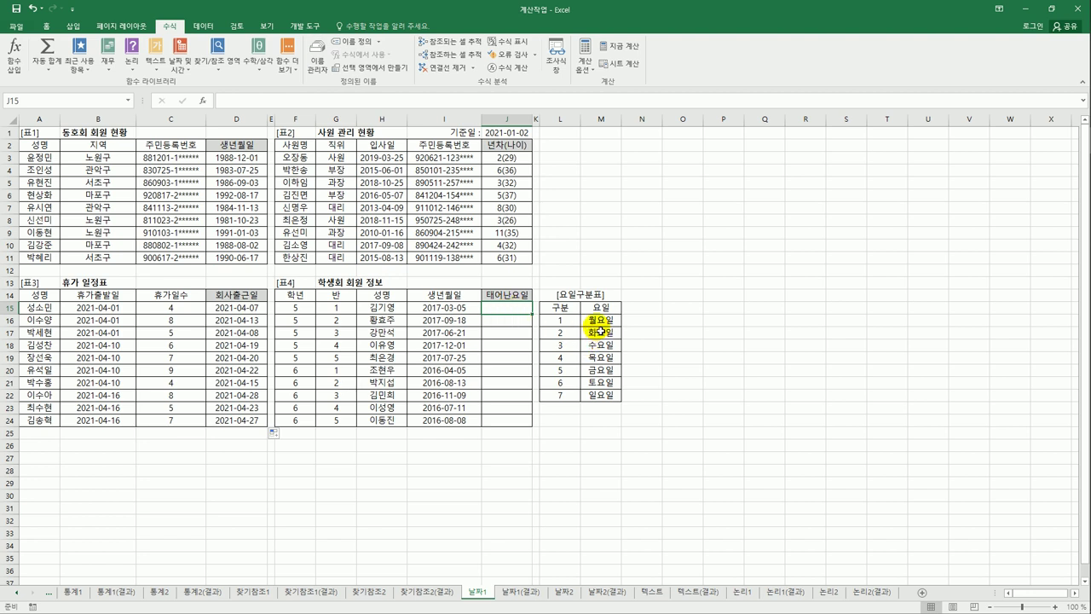
{"action": "left_click", "coordinate": [573, 323]}
{"action": "left_click_drag", "start_coordinate": [572, 323], "coordinate": [569, 401]}
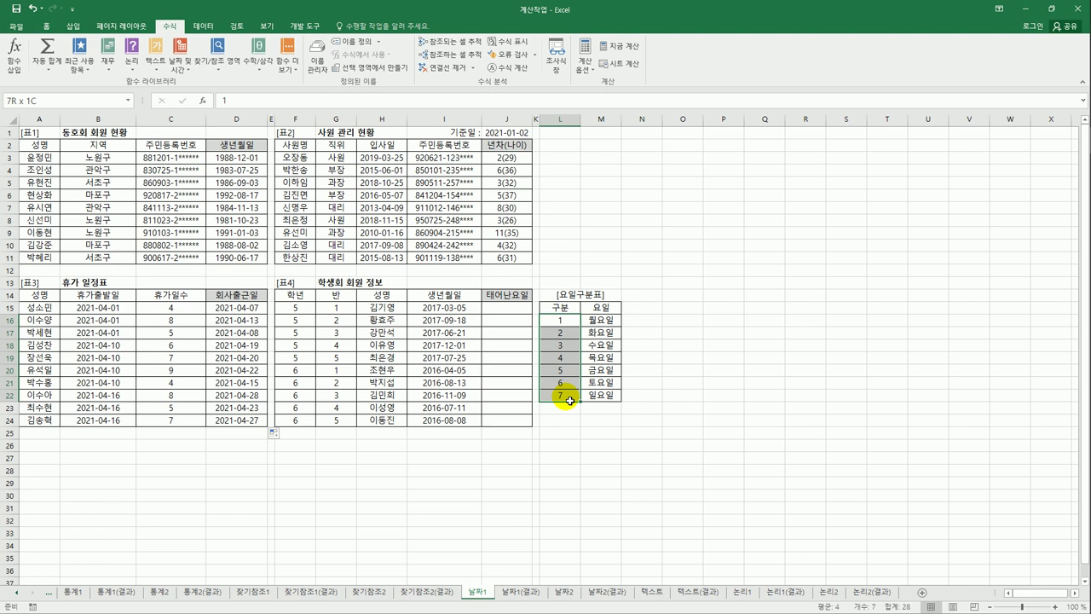
{"action": "left_click_drag", "start_coordinate": [569, 401], "coordinate": [586, 400]}
{"action": "mouse_move", "coordinate": [464, 308]}
{"action": "left_mouse_down"}
{"action": "mouse_move", "coordinate": [462, 425]}
{"action": "mouse_move", "coordinate": [461, 322]}
{"action": "left_mouse_up"}
Enter =WEEKDAY(I15,2) in J15 of 표4, using the return type that numbers Monday as 1 through Sunday as 7
{"action": "left_click", "coordinate": [507, 312]}
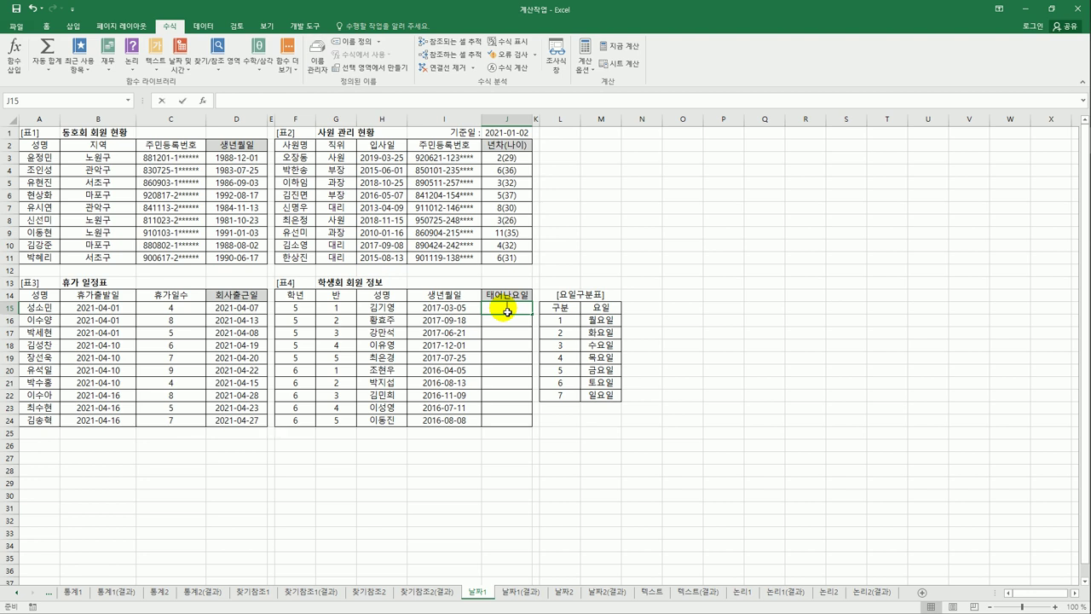
{"action": "type", "text": "=w"}
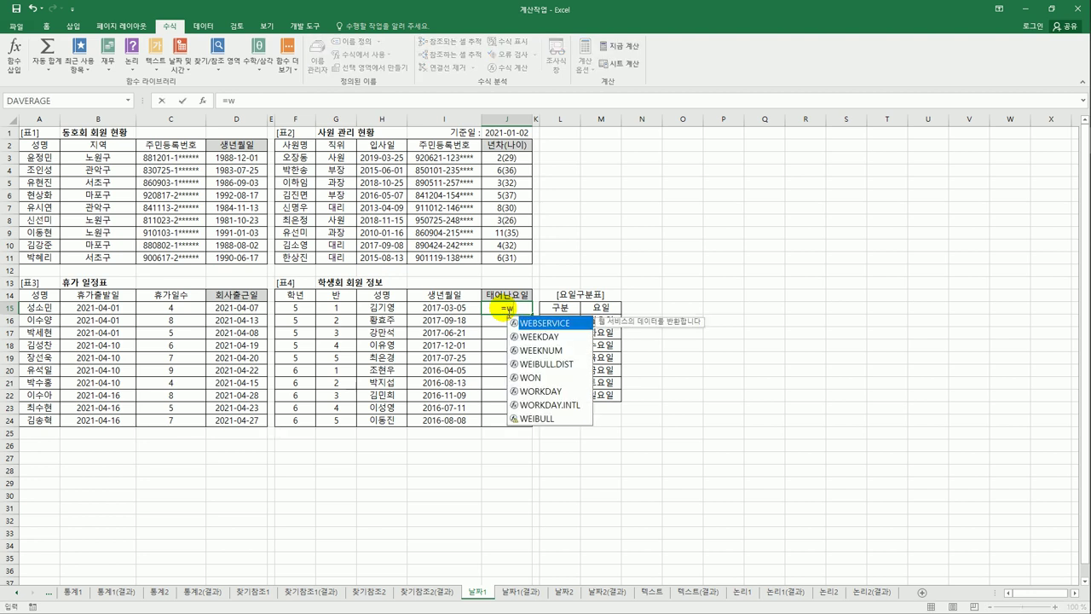
{"action": "key", "text": "Down"}
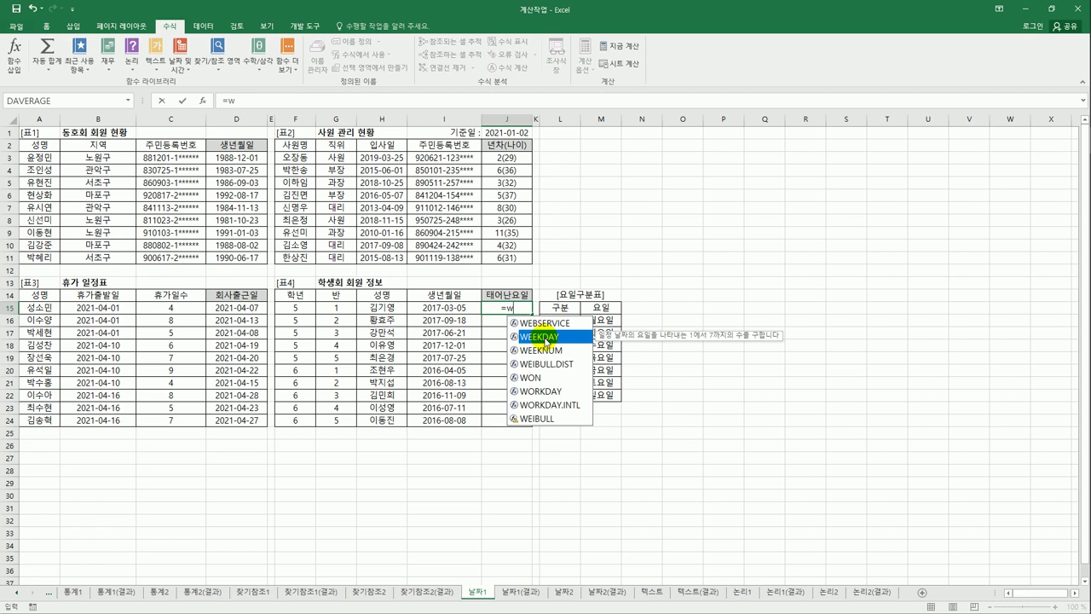
{"action": "double_click", "coordinate": [548, 339]}
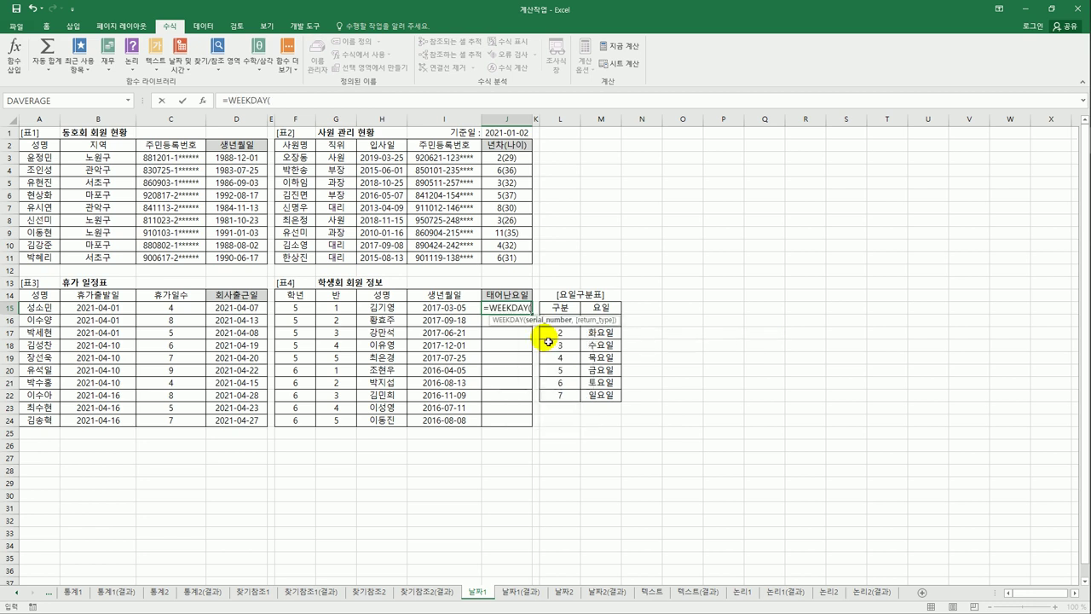
{"action": "left_click", "coordinate": [450, 315]}
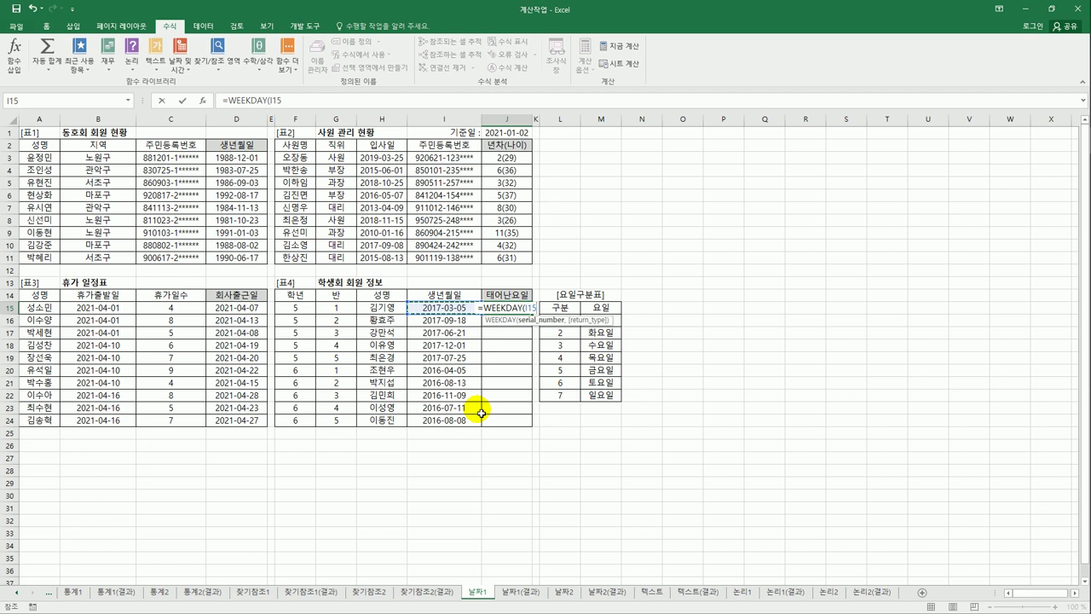
{"action": "type", "text": ","}
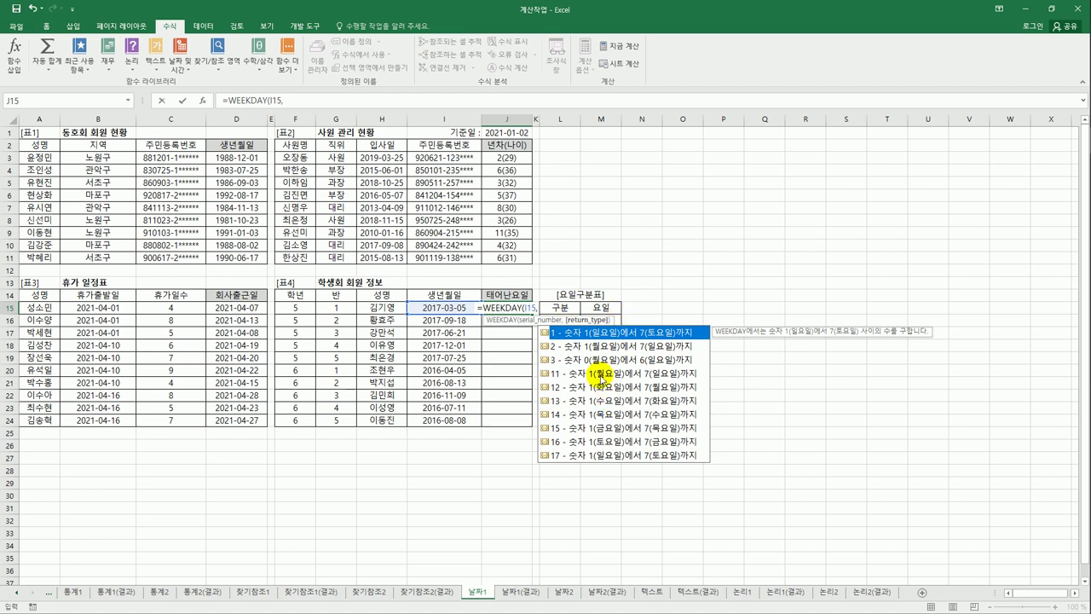
{"action": "left_click", "coordinate": [600, 347]}
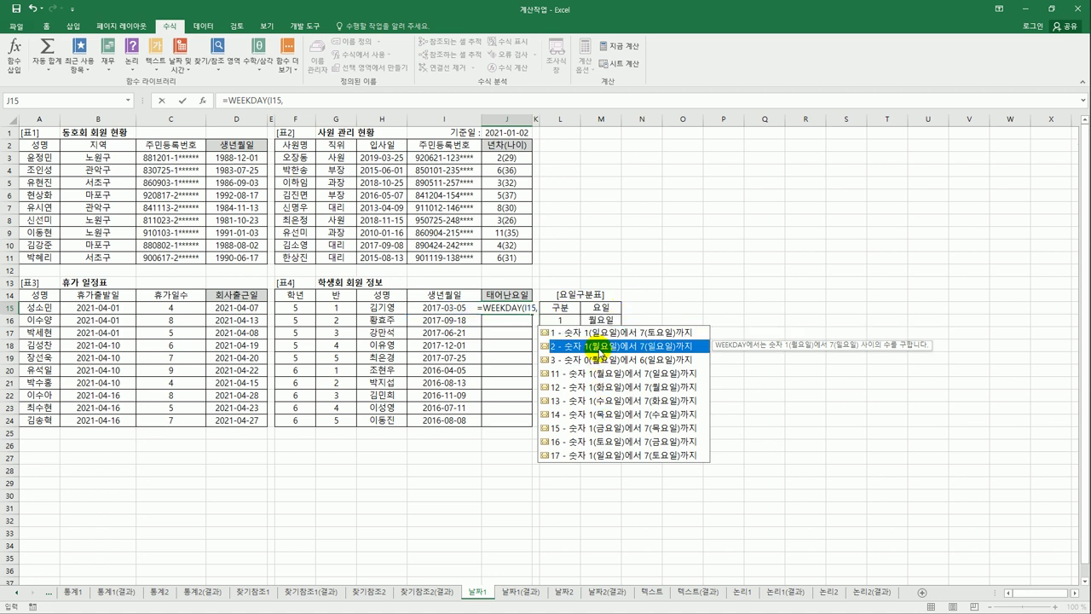
{"action": "double_click", "coordinate": [600, 348]}
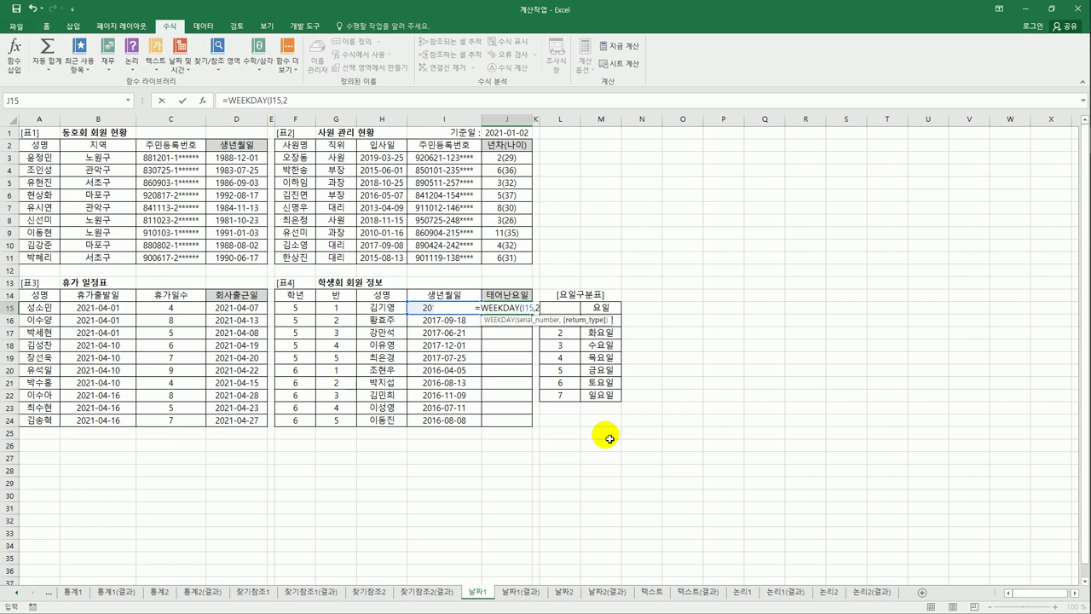
{"action": "type", "text": ")"}
{"action": "key", "text": "Return"}
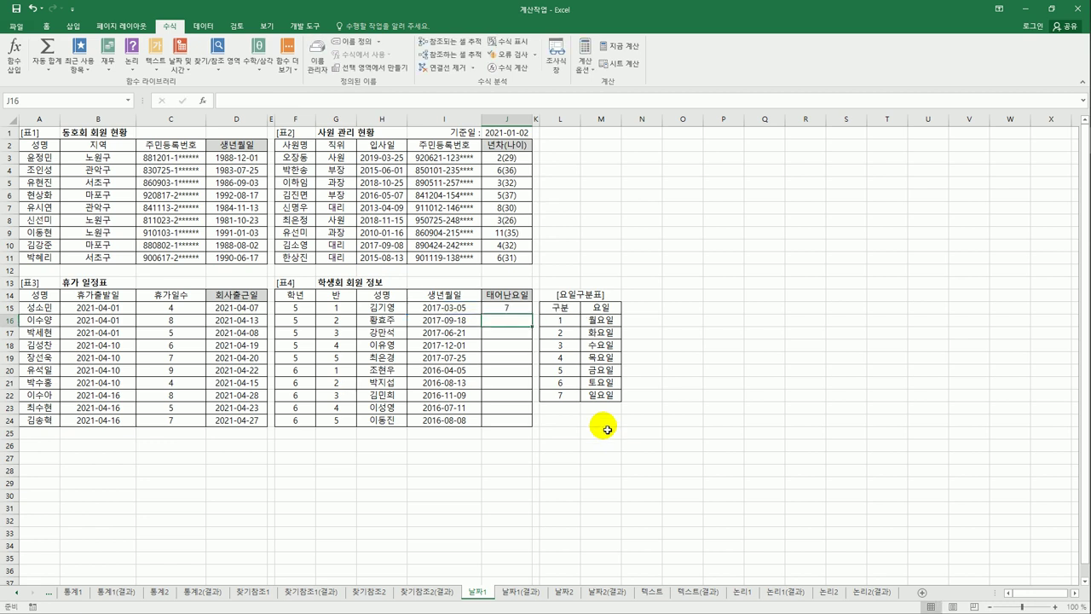
Fill the WEEKDAY formula from J15 down to J24 in the 태어난요일 column
{"action": "left_click", "coordinate": [564, 326]}
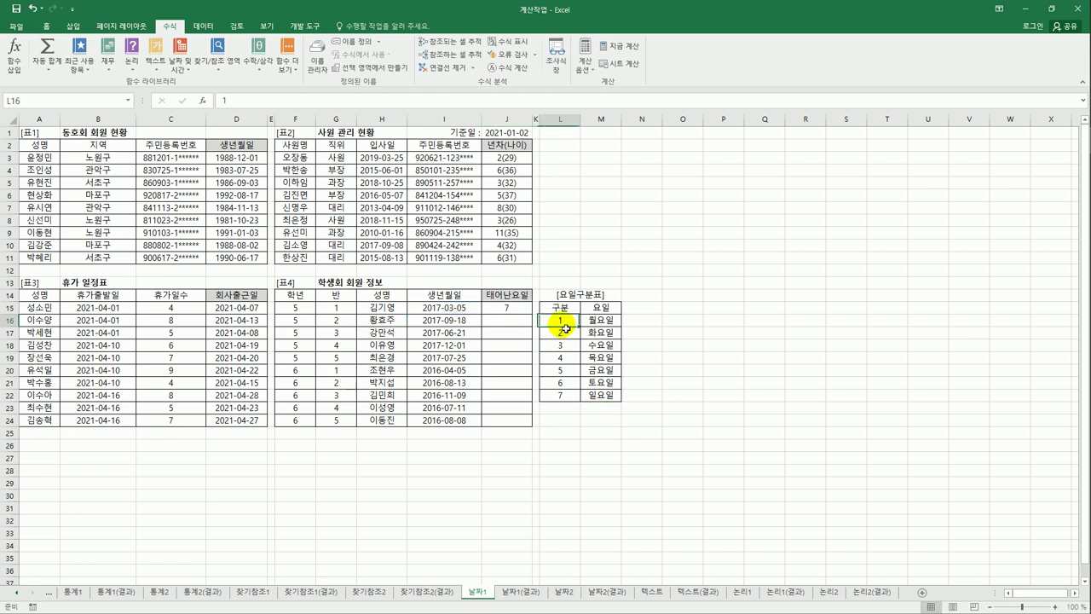
{"action": "left_click", "coordinate": [516, 310]}
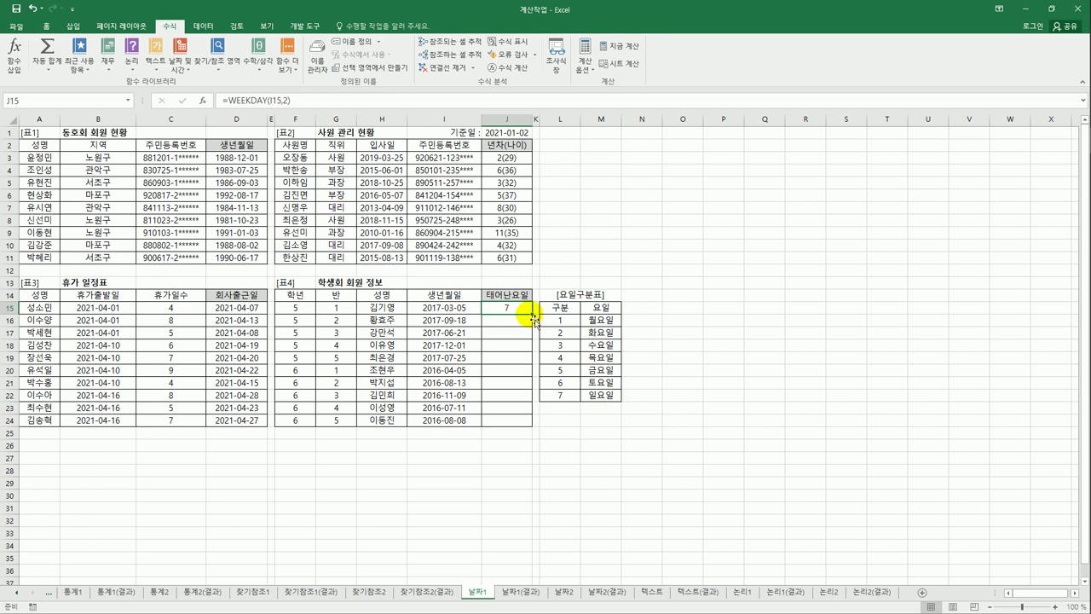
{"action": "left_click_drag", "start_coordinate": [535, 317], "coordinate": [537, 428]}
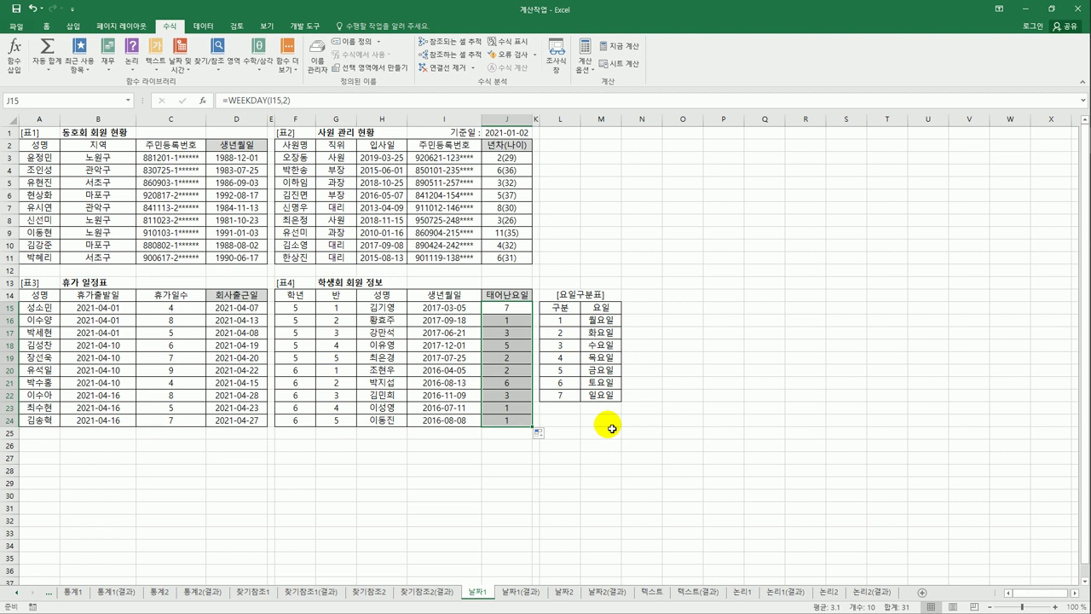
Wrap the WEEKDAY formula in J15 in a VLOOKUP function so that WEEKDAY(I15,2) becomes the lookup value
{"action": "left_click", "coordinate": [508, 308]}
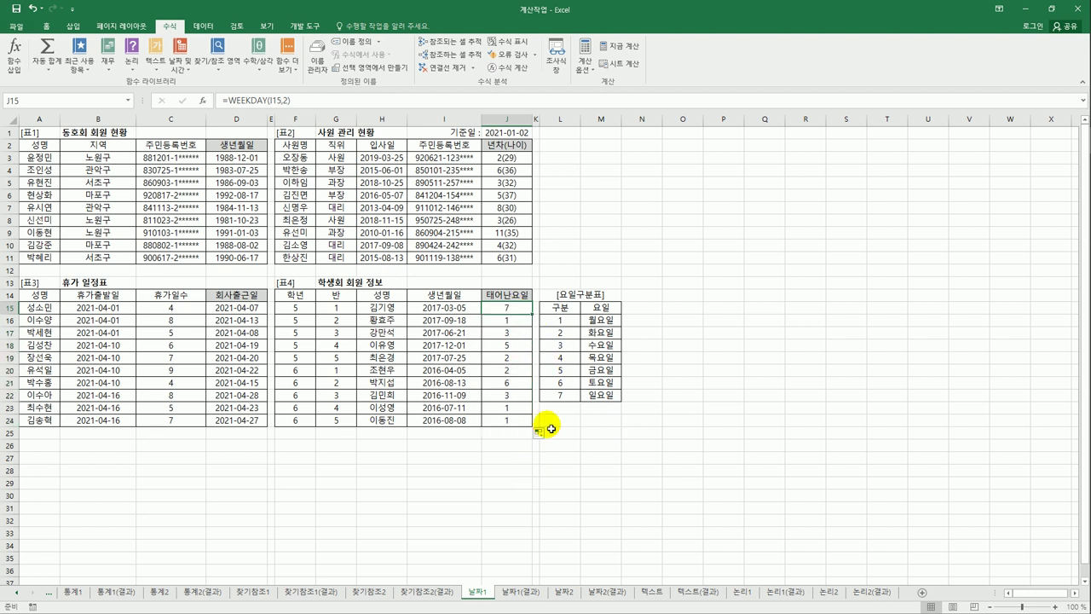
{"action": "left_click", "coordinate": [228, 100]}
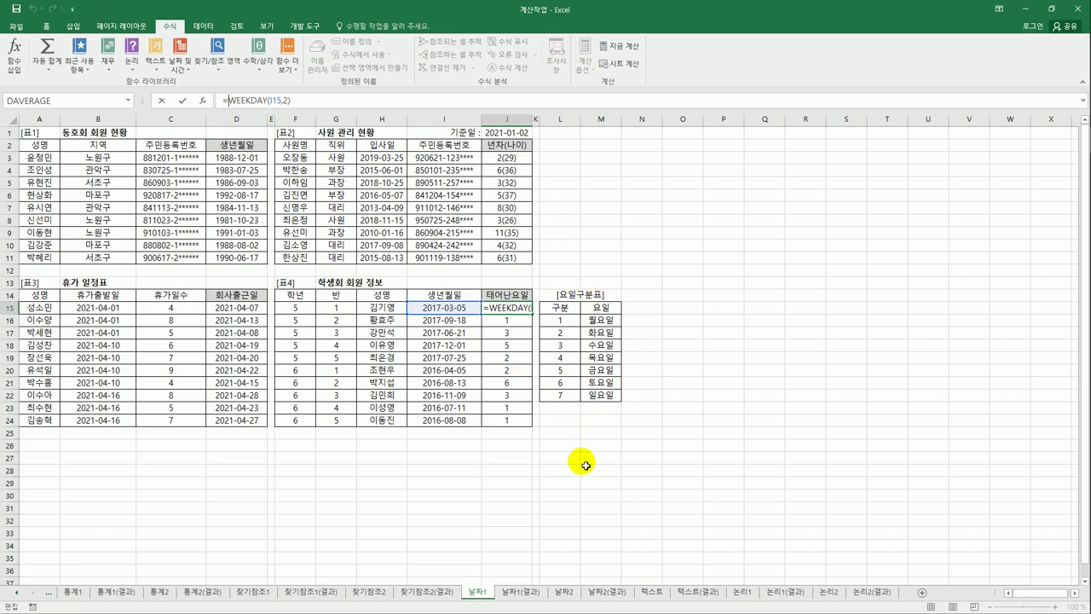
{"action": "type", "text": "v"}
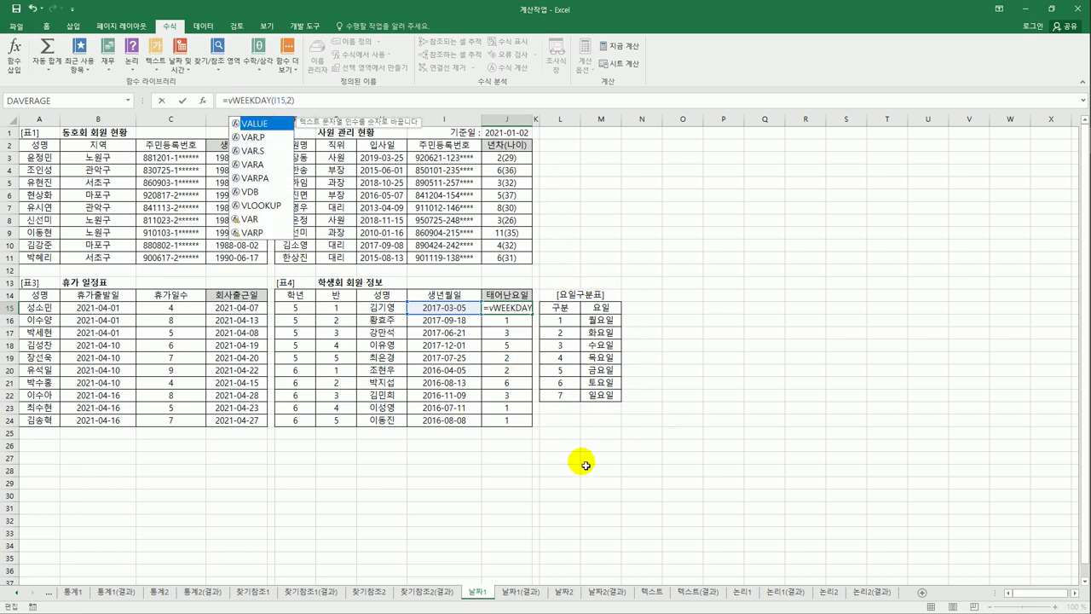
{"action": "type", "text": "l"}
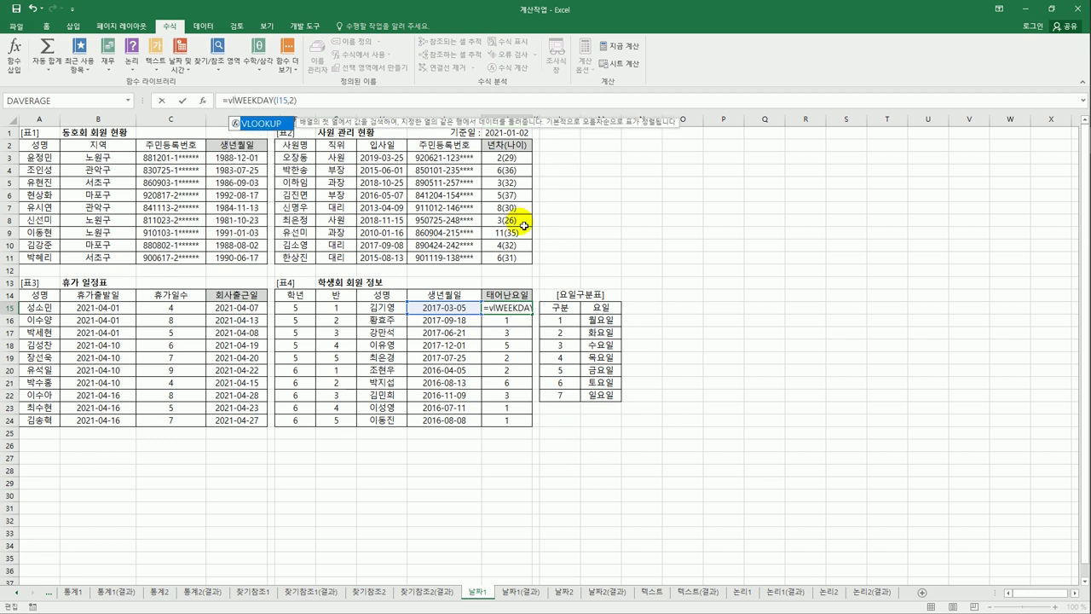
{"action": "double_click", "coordinate": [271, 123]}
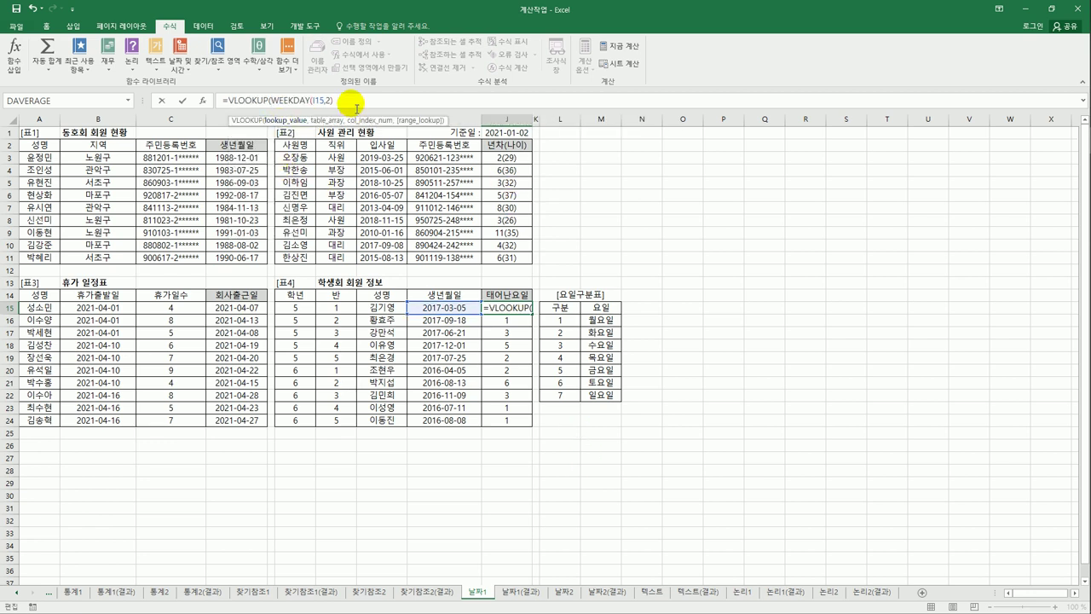
{"action": "type", "text": ","}
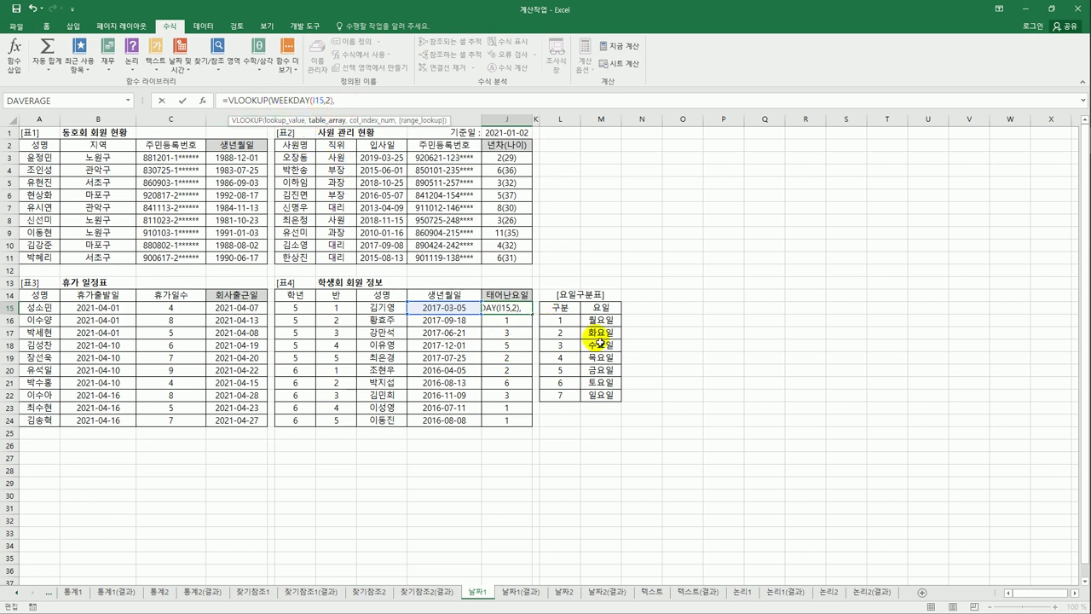
Complete the J15 VLOOKUP with the absolute table range $L$16:$M$22, column index 2 and exact match FALSE
{"action": "left_click_drag", "start_coordinate": [561, 320], "coordinate": [594, 397]}
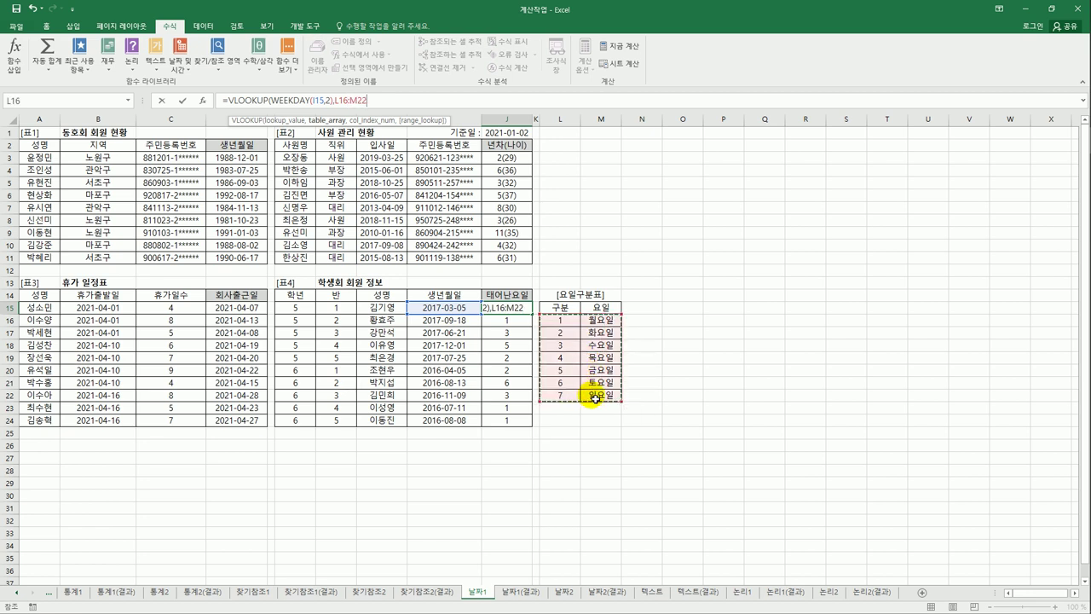
{"action": "key", "text": "F4"}
{"action": "type", "text": ","}
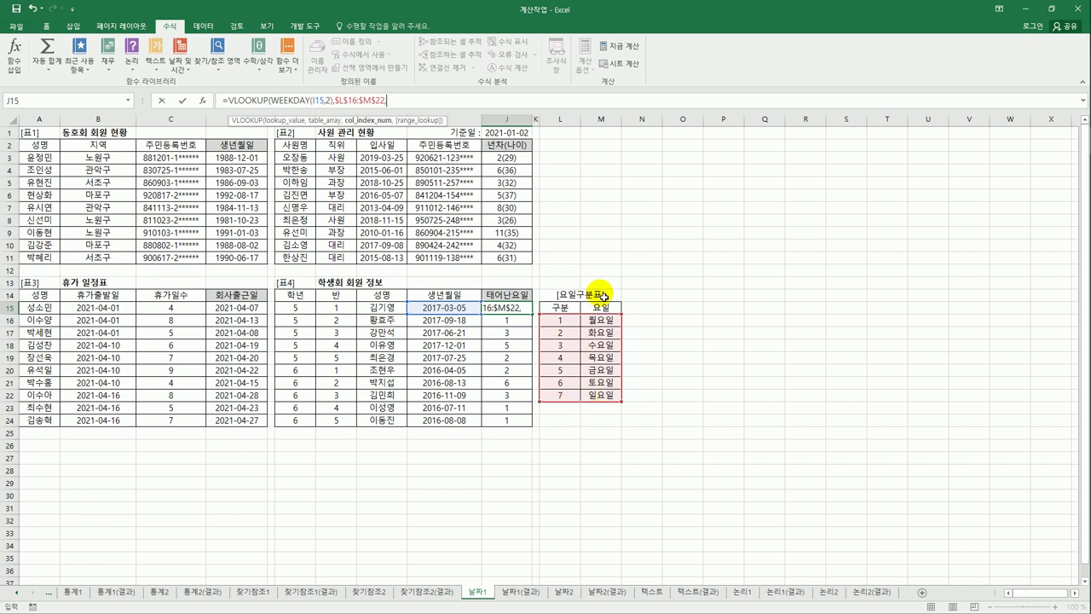
{"action": "type", "text": "2"}
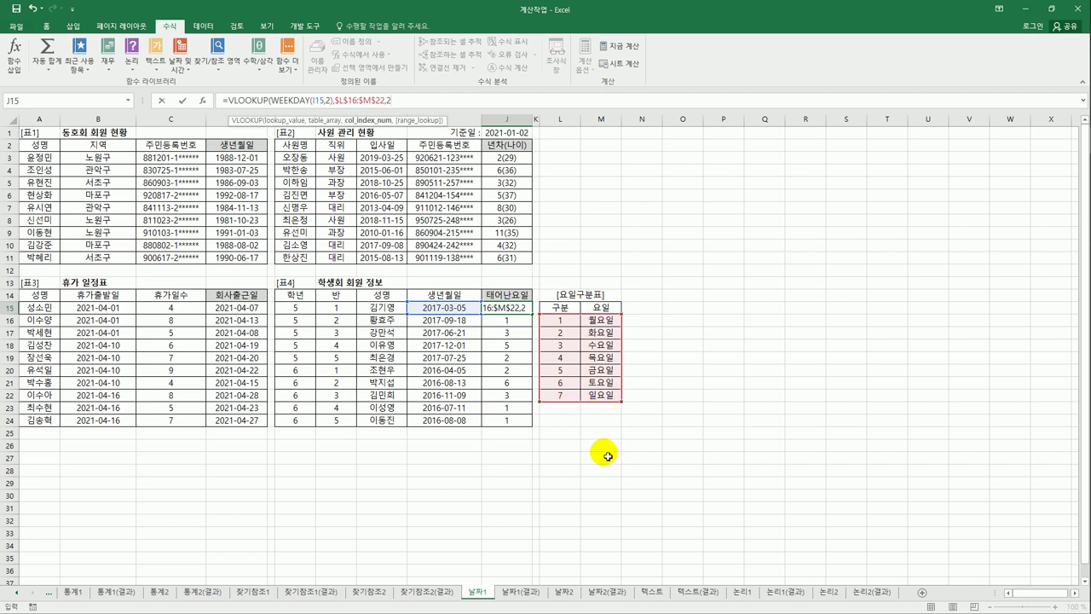
{"action": "type", "text": ","}
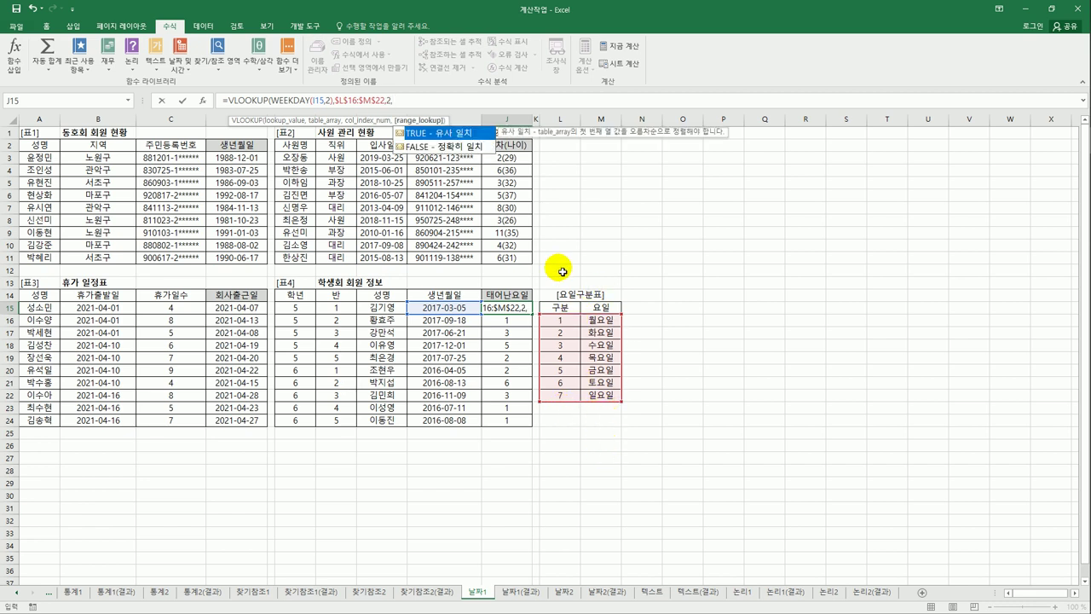
{"action": "double_click", "coordinate": [452, 148]}
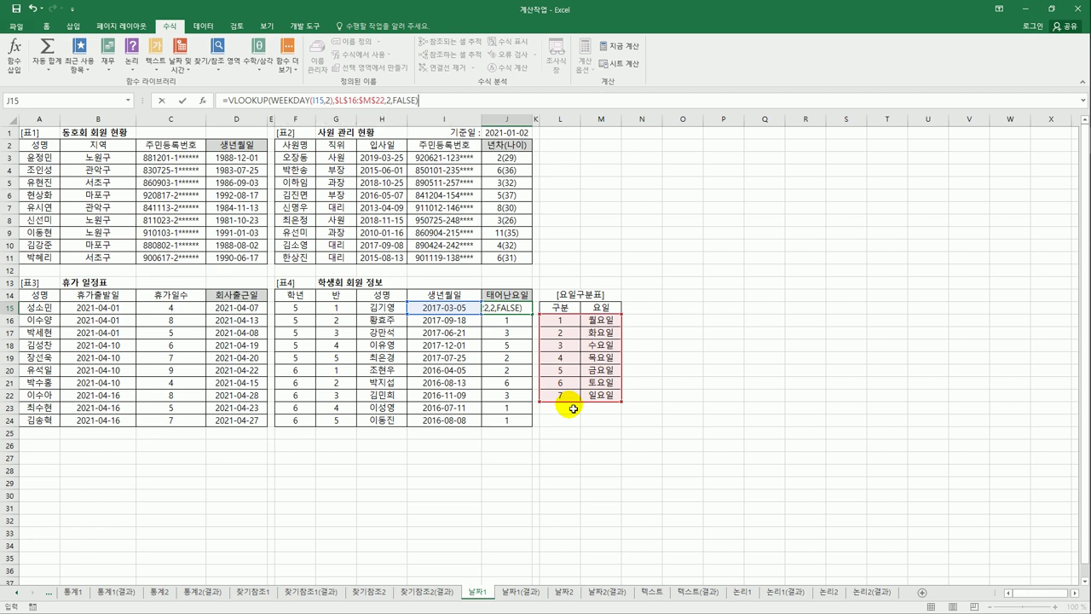
{"action": "key", "text": "Return"}
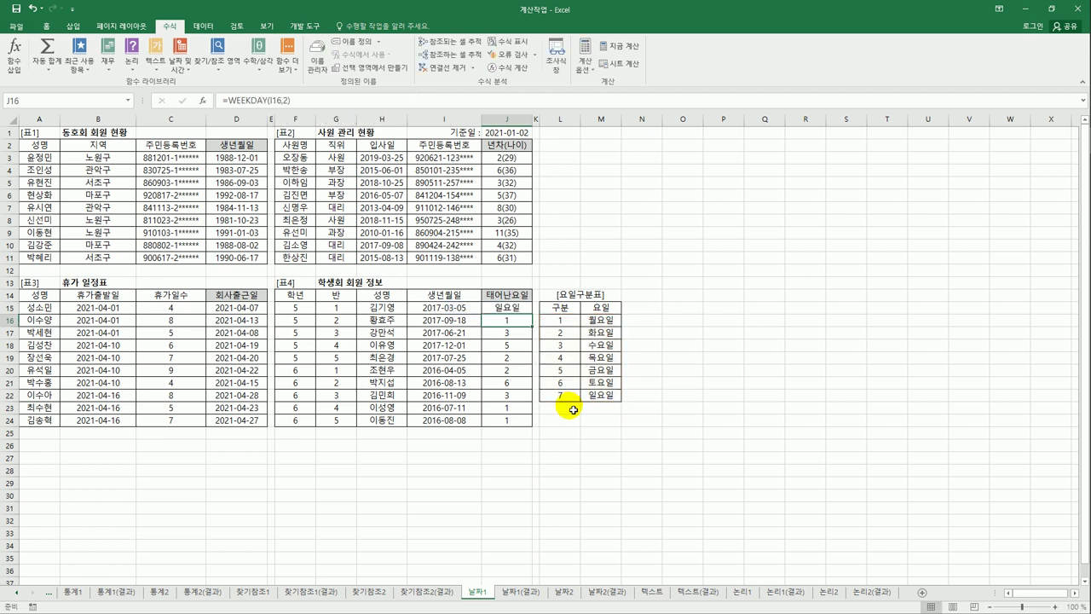
Fill the VLOOKUP weekday formula from J15 down to J24
{"action": "left_click", "coordinate": [527, 310]}
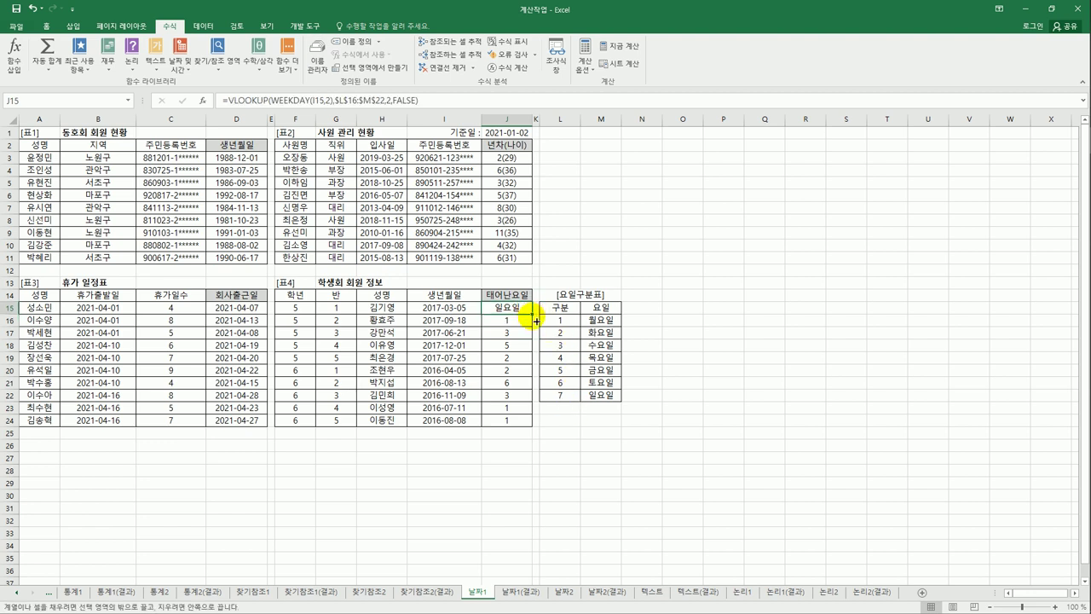
{"action": "left_click_drag", "start_coordinate": [531, 313], "coordinate": [534, 435]}
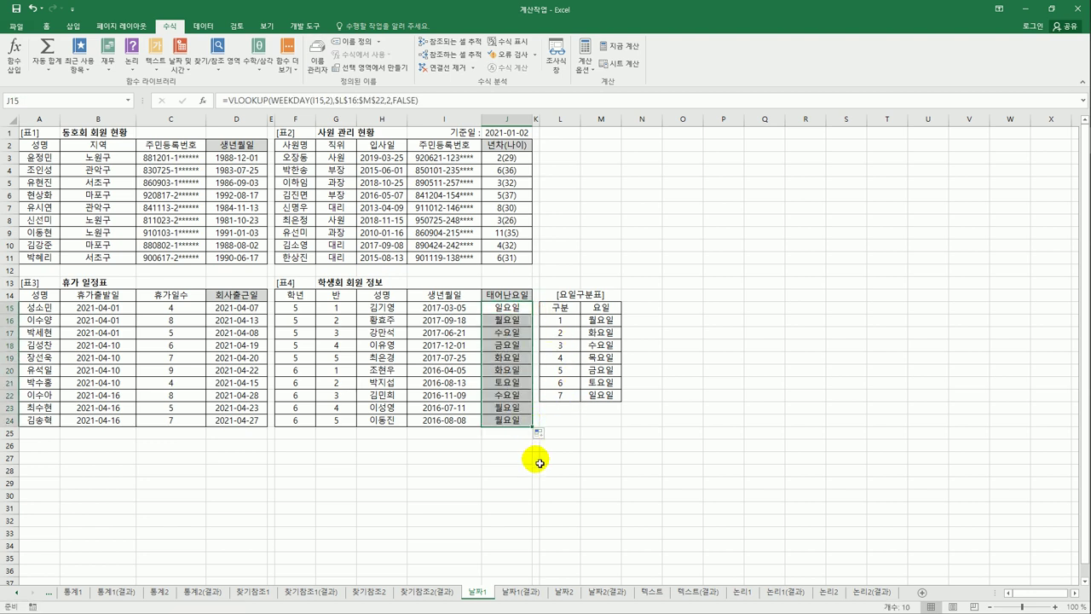
{"action": "left_click", "coordinate": [521, 421]}
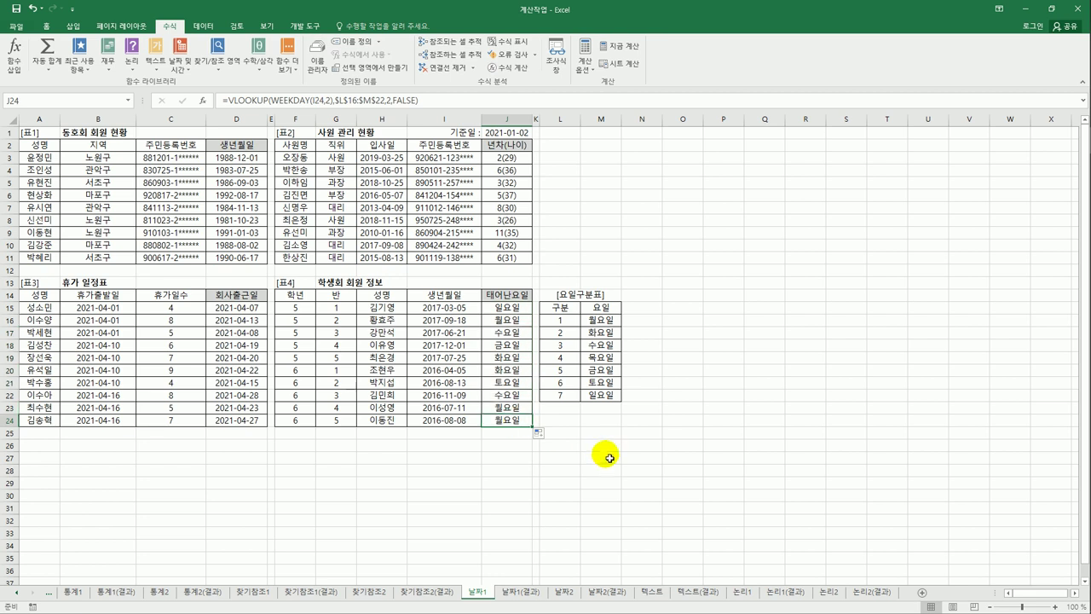
Compare the answers on the 날짜1 sheet with those on the 날짜1(결과) sheet
{"action": "left_click", "coordinate": [516, 597]}
{"action": "left_click", "coordinate": [486, 594]}
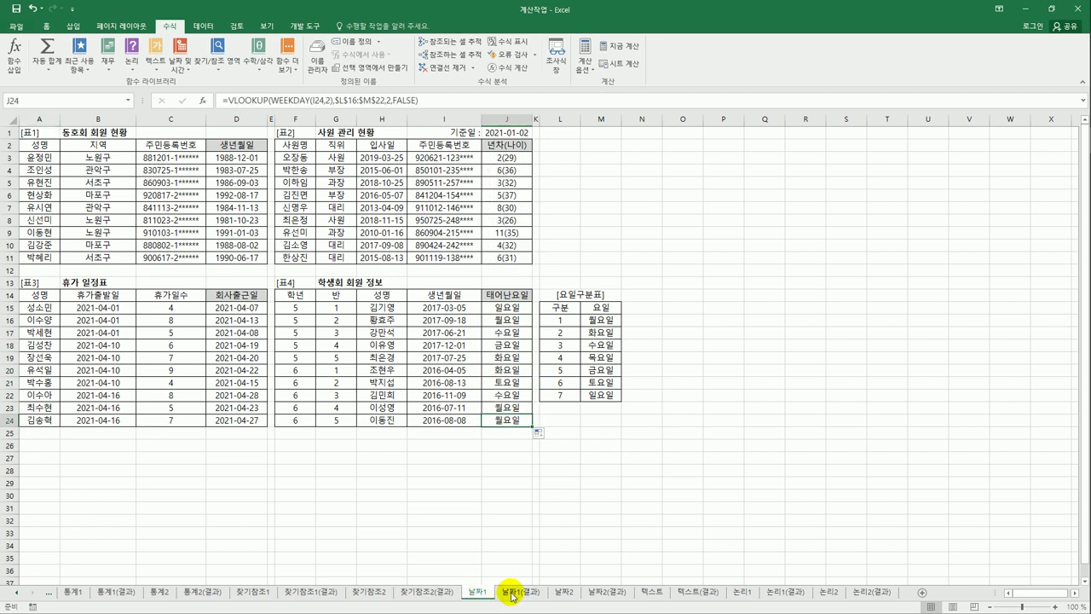
{"action": "left_click", "coordinate": [511, 596]}
{"action": "left_click", "coordinate": [480, 597]}
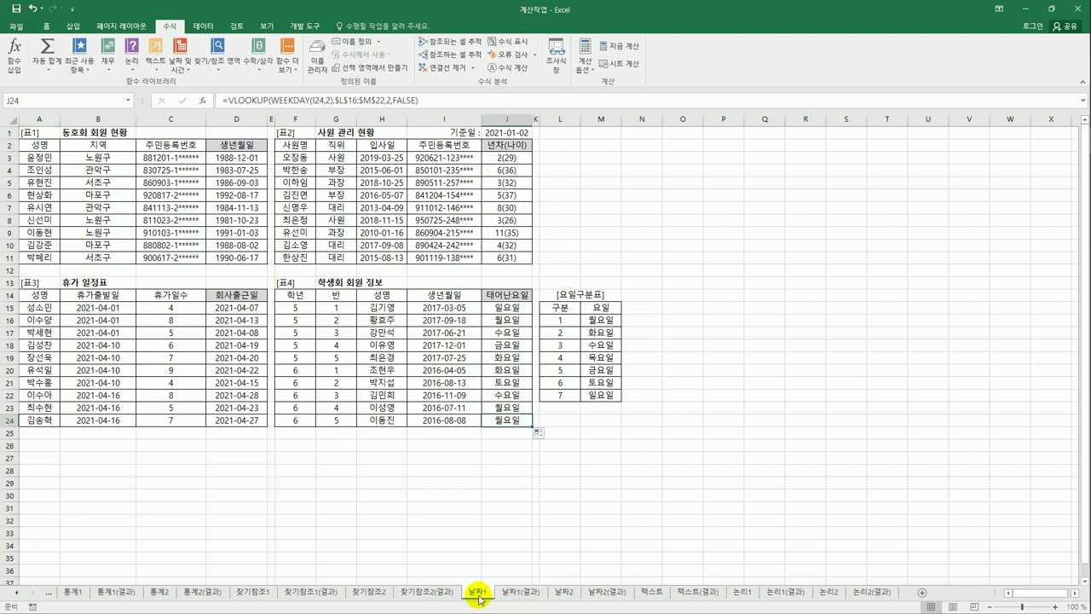
{"action": "left_click", "coordinate": [509, 597]}
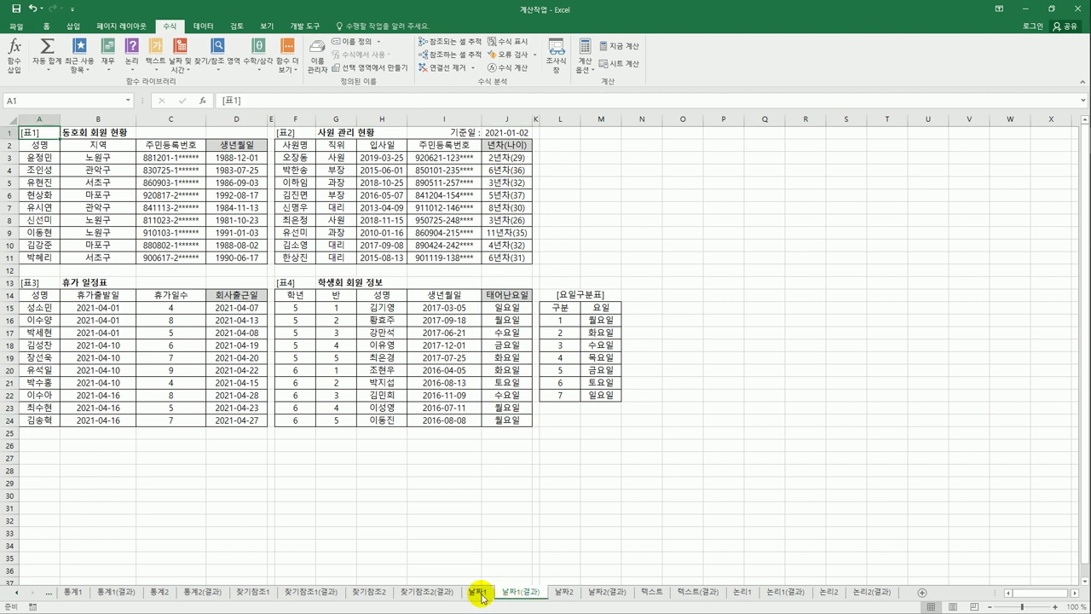
{"action": "left_click", "coordinate": [483, 591]}
{"action": "left_click", "coordinate": [516, 594]}
{"action": "left_click", "coordinate": [477, 591]}
Change the J3 formula's joining text to "년차(", refill it down to J11, and compare with the 날짜1(결과) sheet
{"action": "left_click", "coordinate": [514, 159]}
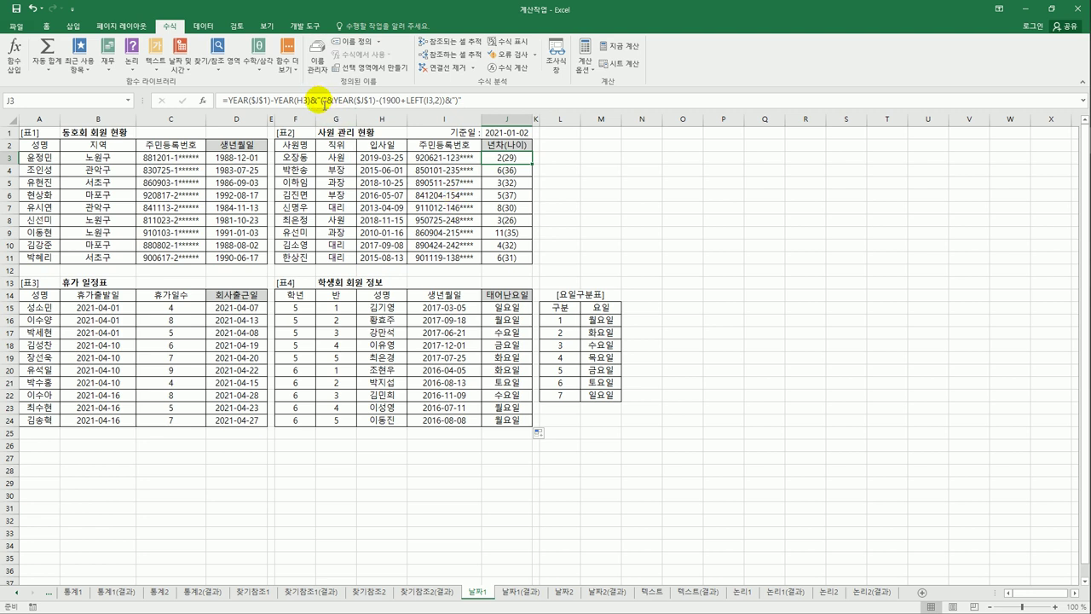
{"action": "left_click", "coordinate": [325, 102]}
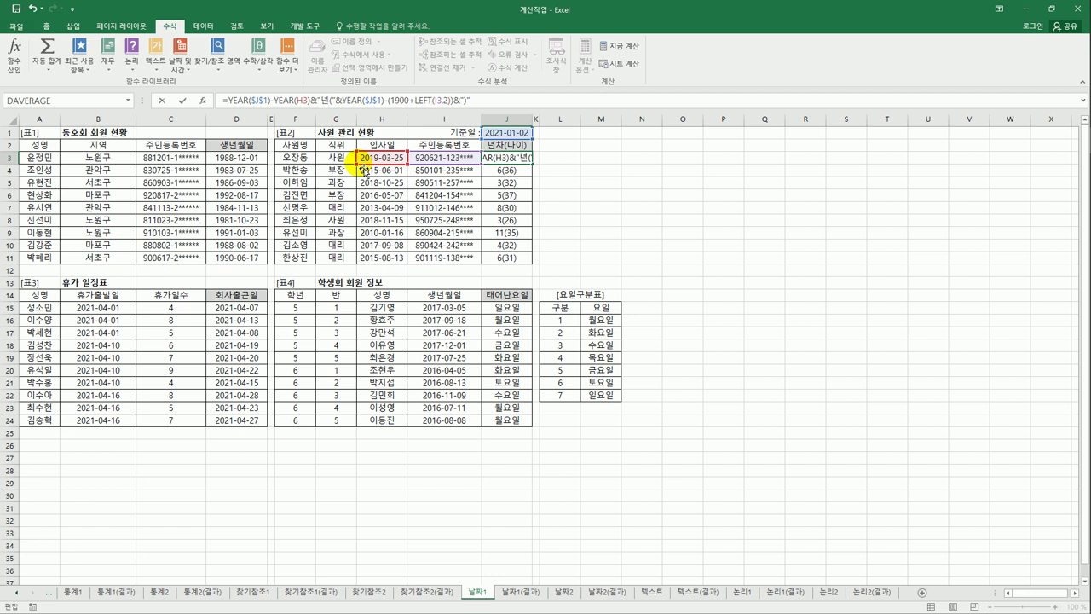
{"action": "key", "text": "Return"}
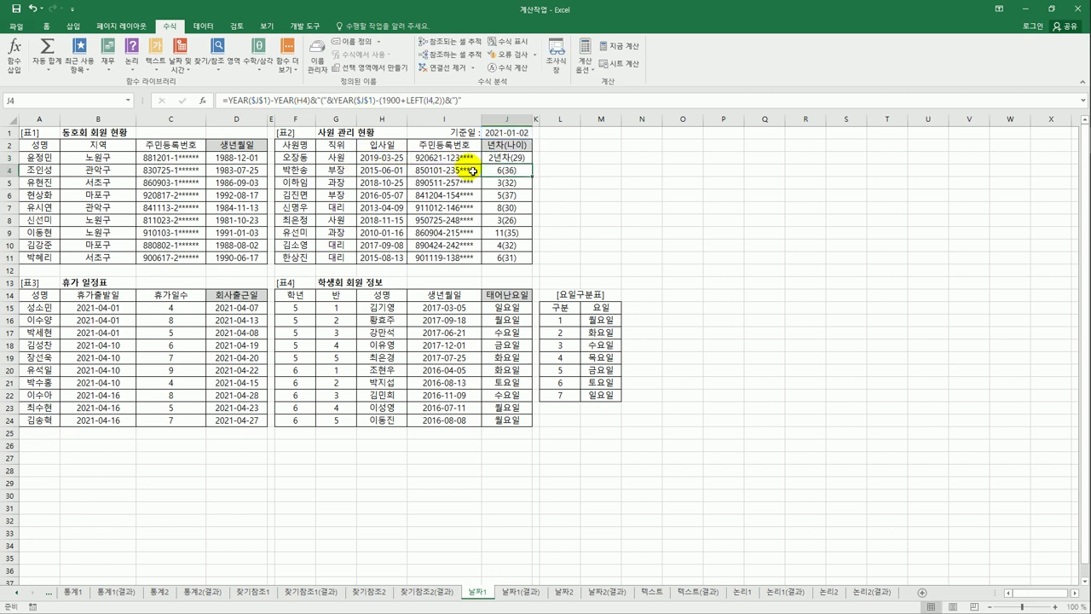
{"action": "left_click", "coordinate": [505, 159]}
{"action": "left_click_drag", "start_coordinate": [528, 164], "coordinate": [523, 269]}
{"action": "left_click", "coordinate": [504, 157]}
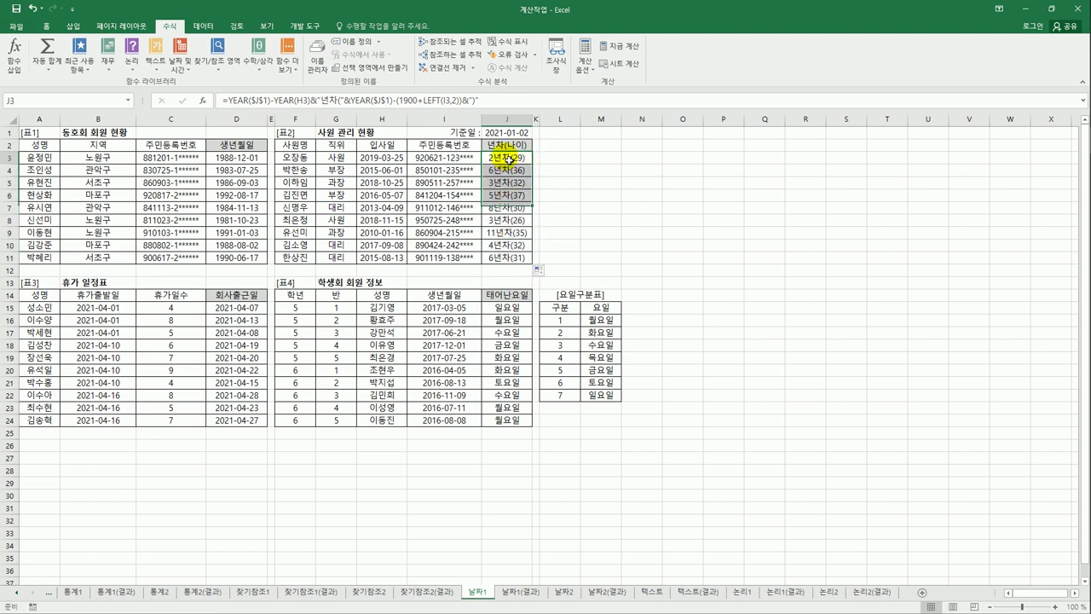
{"action": "left_click", "coordinate": [510, 591]}
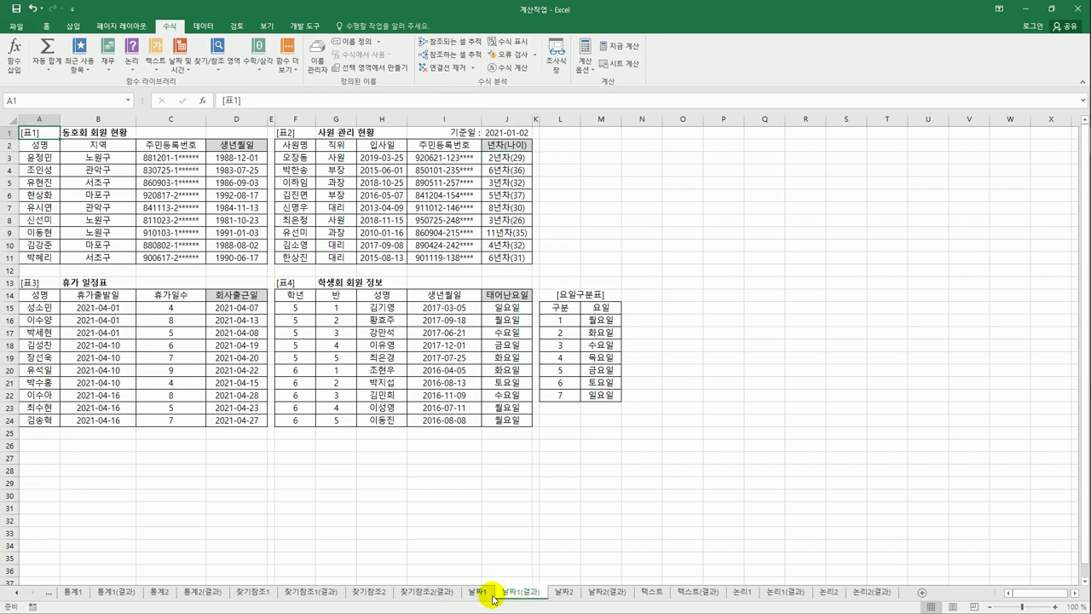
Compare the 날짜1 sheet with 날짜1(결과) once more, and open the 날짜2 sheet at cell D3
{"action": "left_click", "coordinate": [488, 591]}
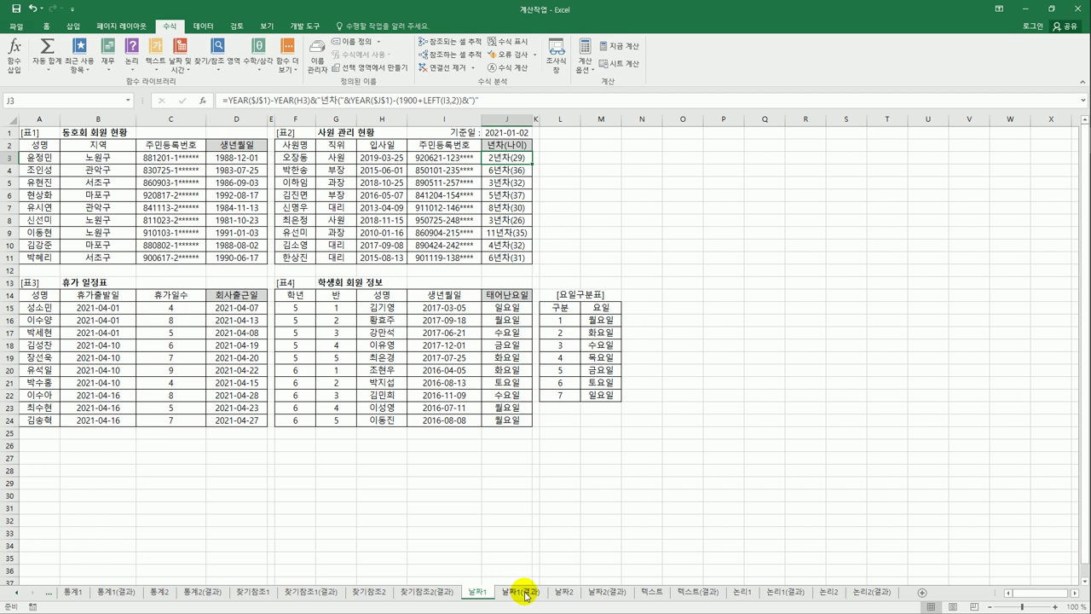
{"action": "left_click", "coordinate": [523, 592]}
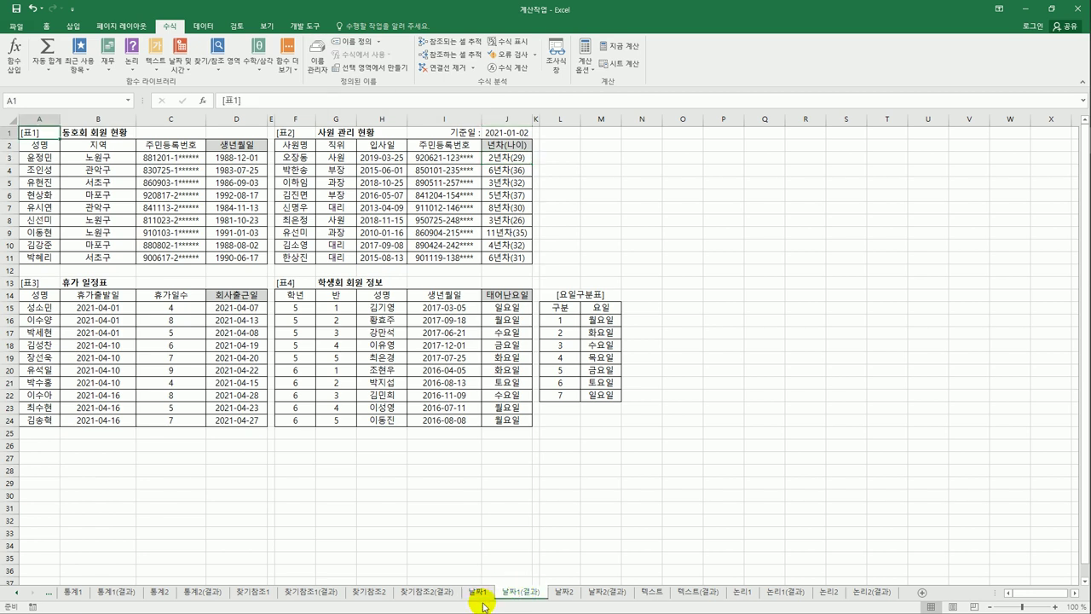
{"action": "left_click", "coordinate": [561, 594]}
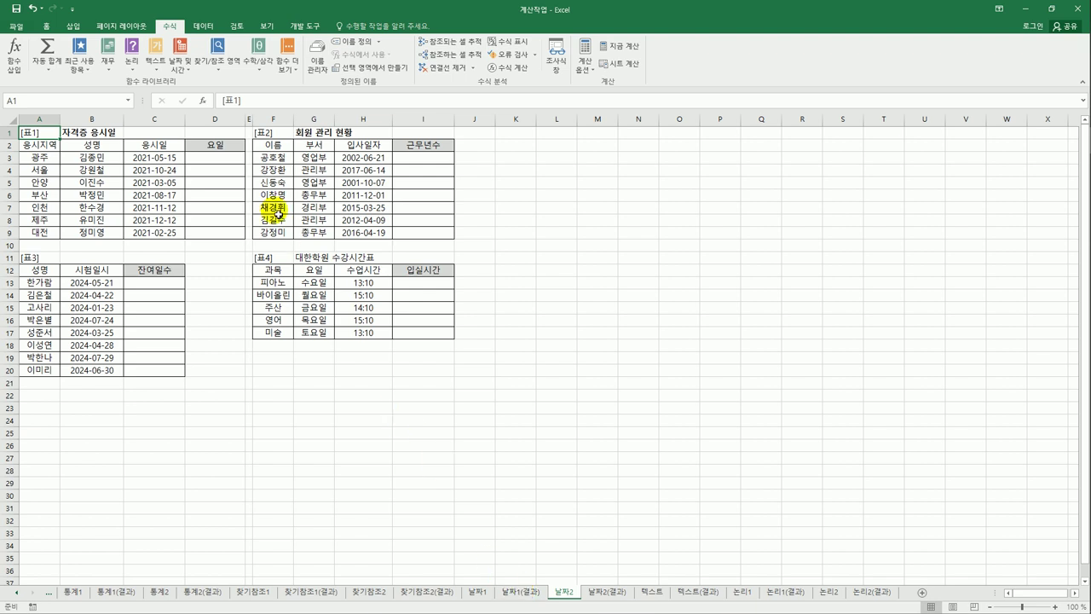
{"action": "left_click", "coordinate": [233, 160]}
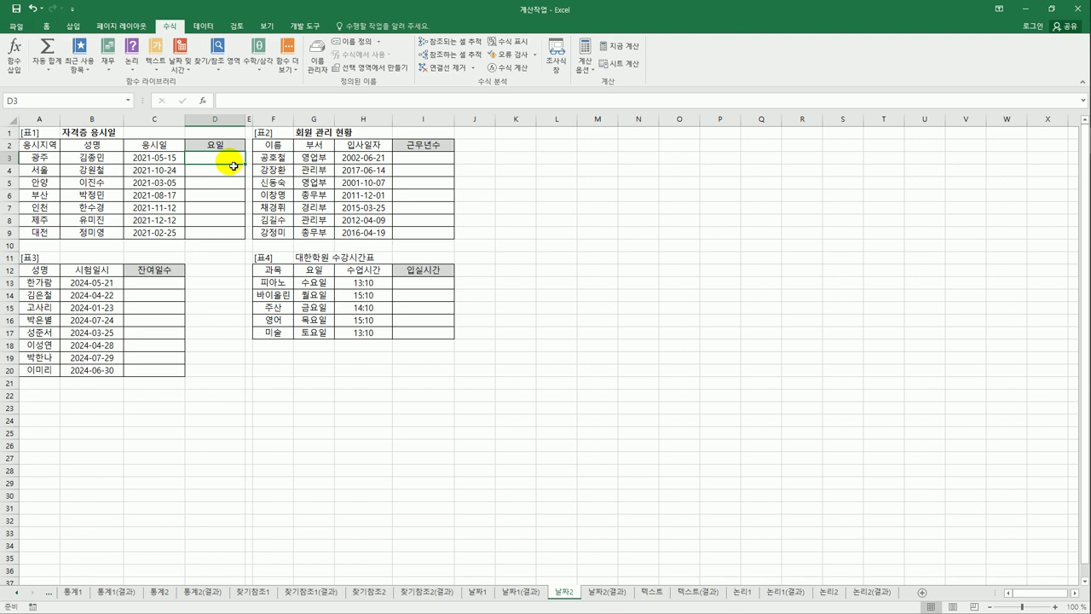
Review the WEEKDAY(I15,2) lookup value inside the J15 VLOOKUP formula on the 날짜1 sheet
{"action": "left_click", "coordinate": [476, 592]}
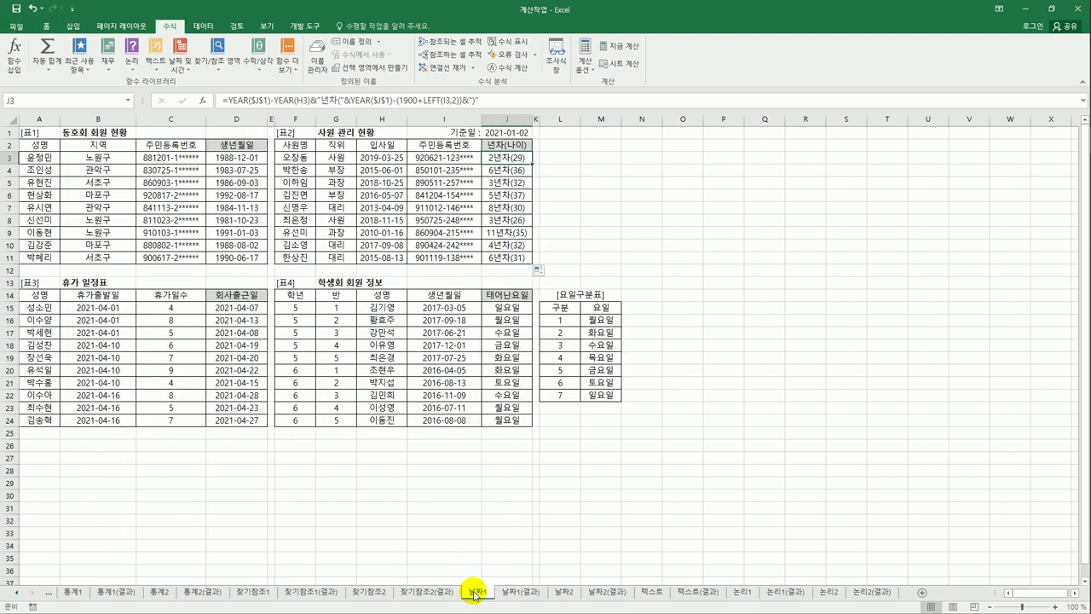
{"action": "left_click", "coordinate": [512, 308]}
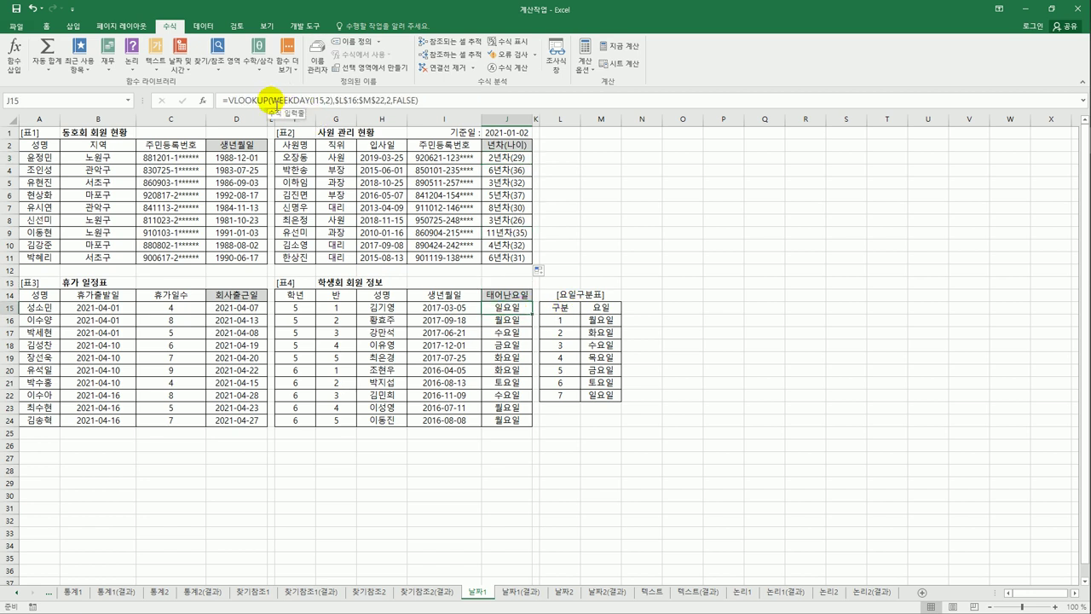
{"action": "left_click_drag", "start_coordinate": [271, 100], "coordinate": [338, 105]}
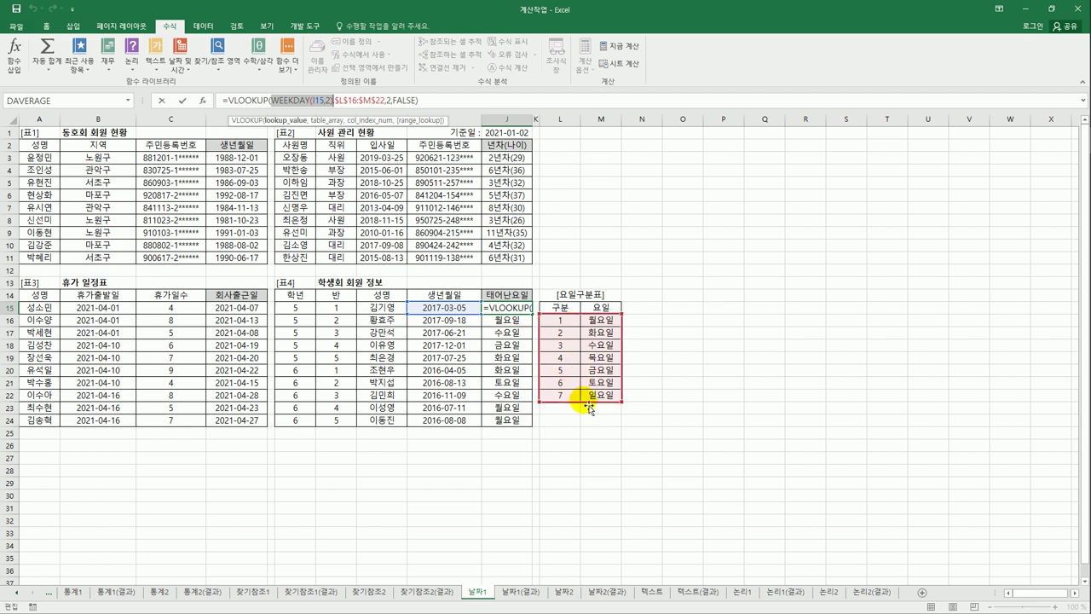
{"action": "key", "text": "ctrl+Return"}
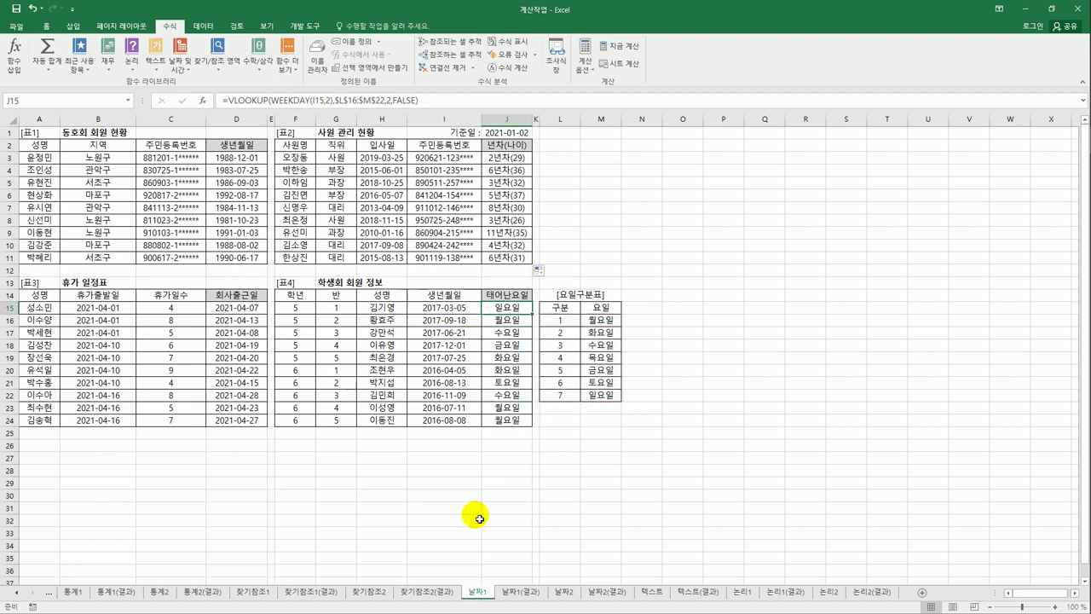
On the 날짜2 sheet, enter =WEEKDAY(C3,2) in D3 with the return type that counts Monday as 1
{"action": "left_click", "coordinate": [560, 592]}
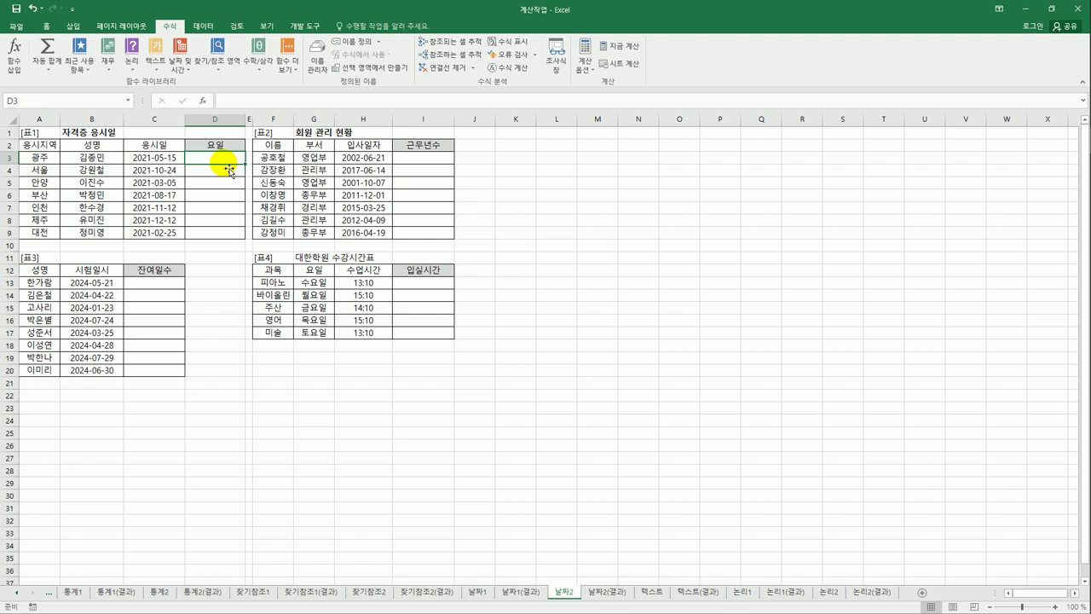
{"action": "type", "text": "="}
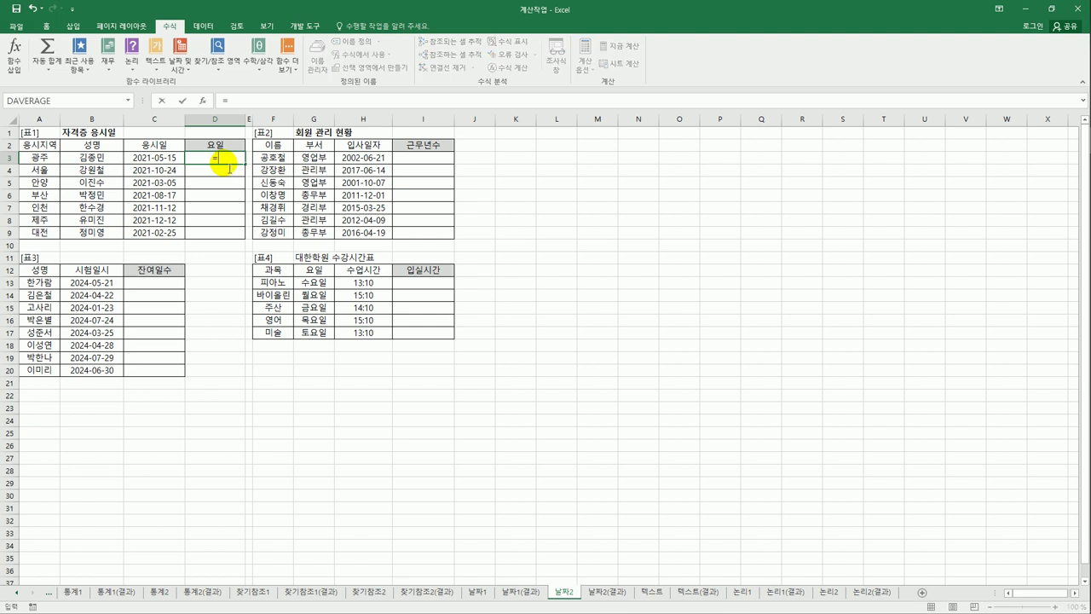
{"action": "type", "text": "w"}
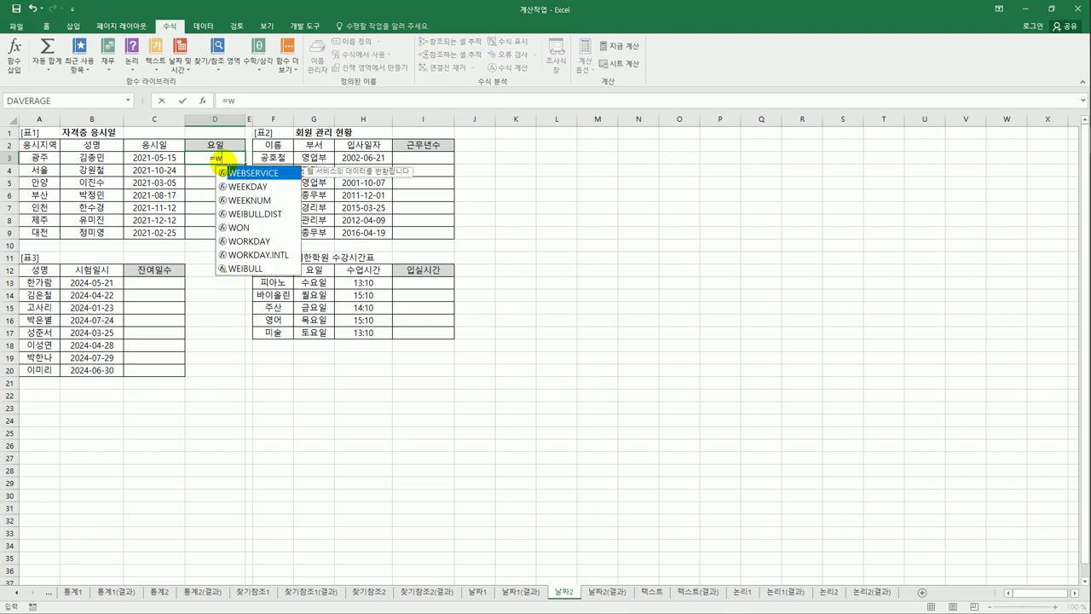
{"action": "double_click", "coordinate": [250, 187]}
{"action": "left_click", "coordinate": [167, 159]}
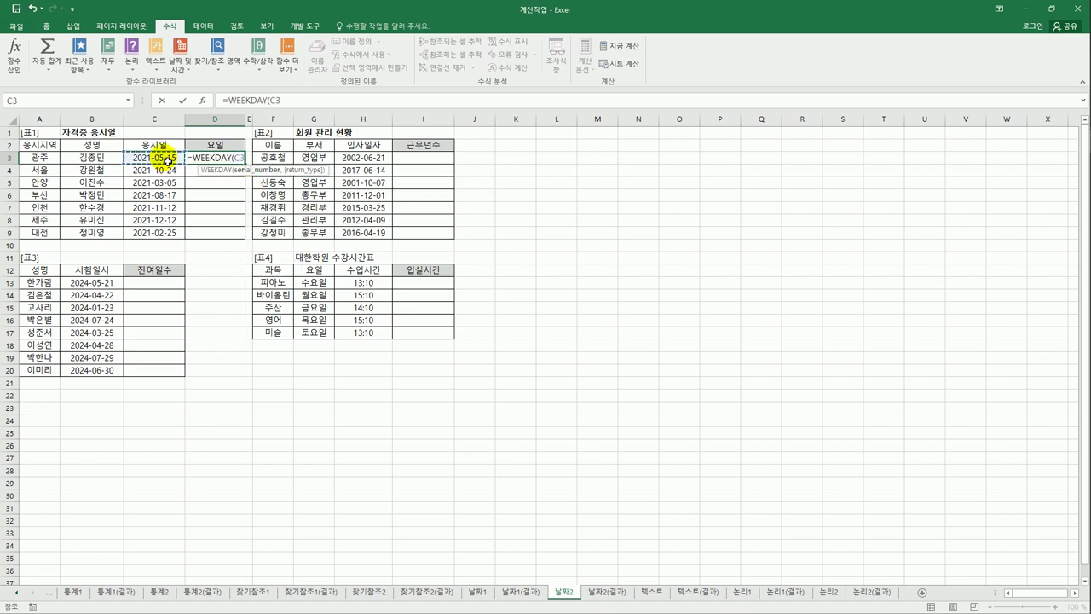
{"action": "type", "text": ","}
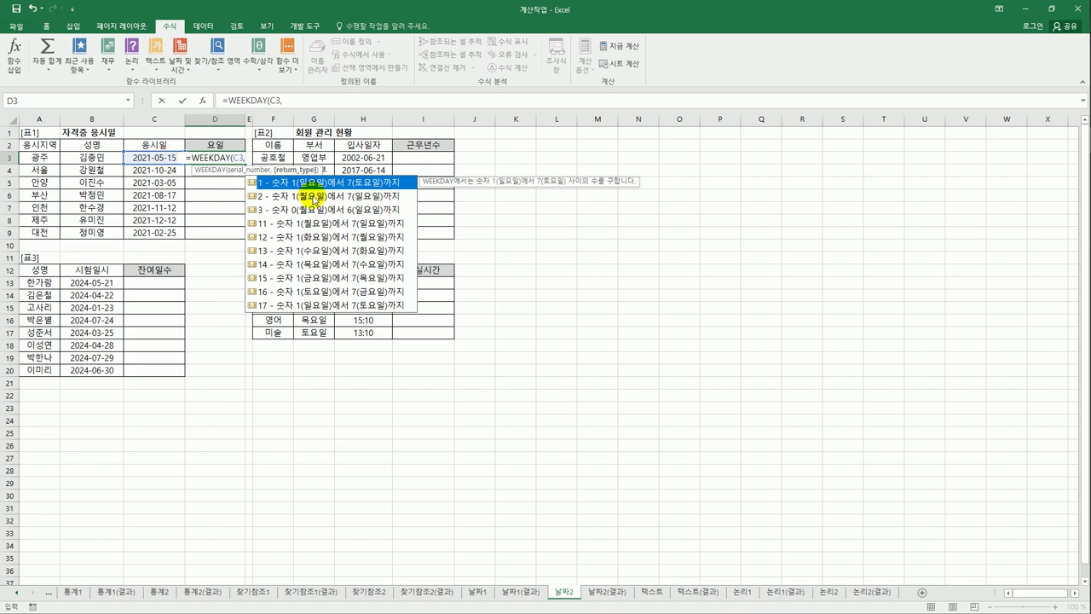
{"action": "double_click", "coordinate": [314, 196]}
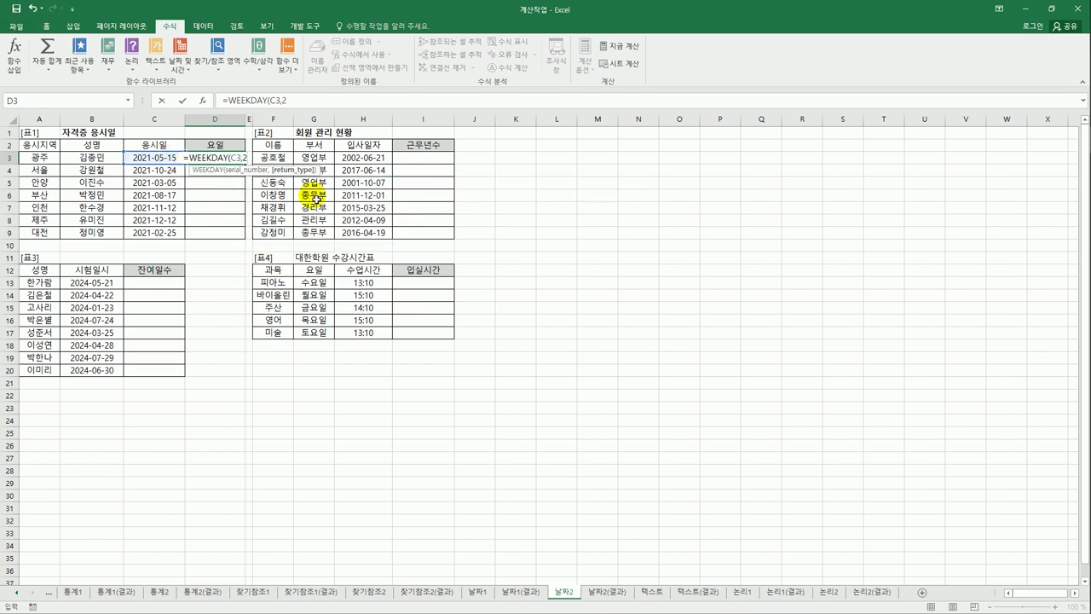
{"action": "type", "text": ")"}
{"action": "key", "text": "Return"}
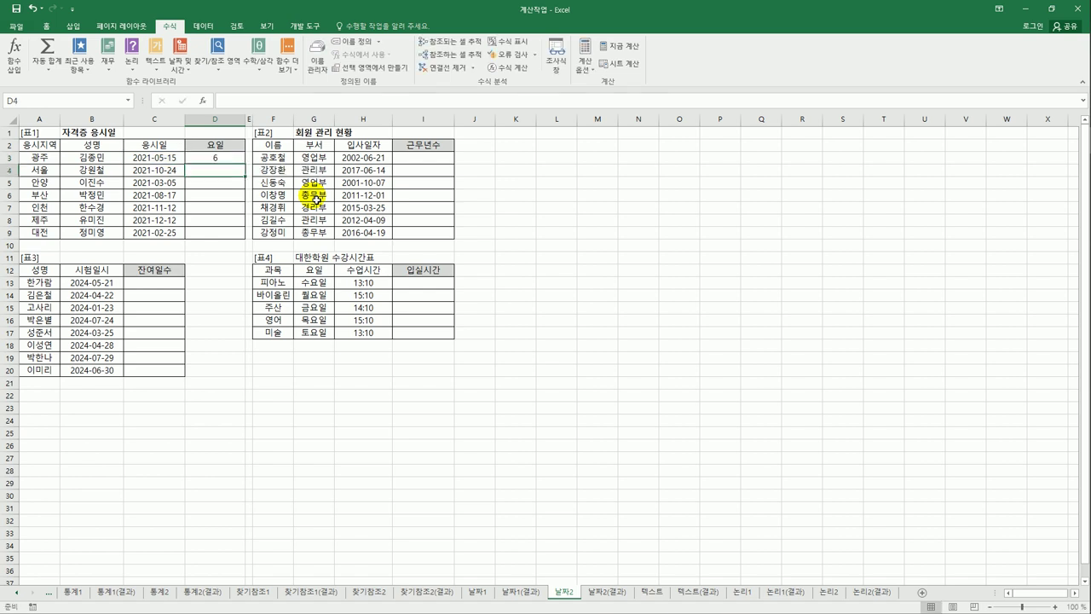
Fill the WEEKDAY formula from D3 down to D9 and check the weekday numbers in the 요일 column
{"action": "left_click", "coordinate": [231, 157]}
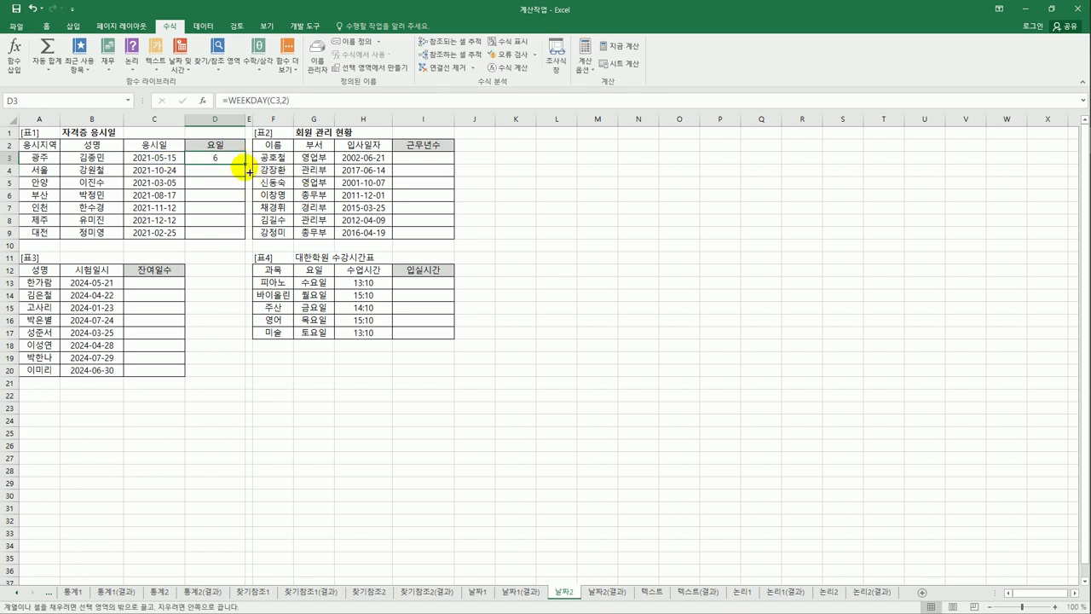
{"action": "left_click_drag", "start_coordinate": [247, 170], "coordinate": [238, 238]}
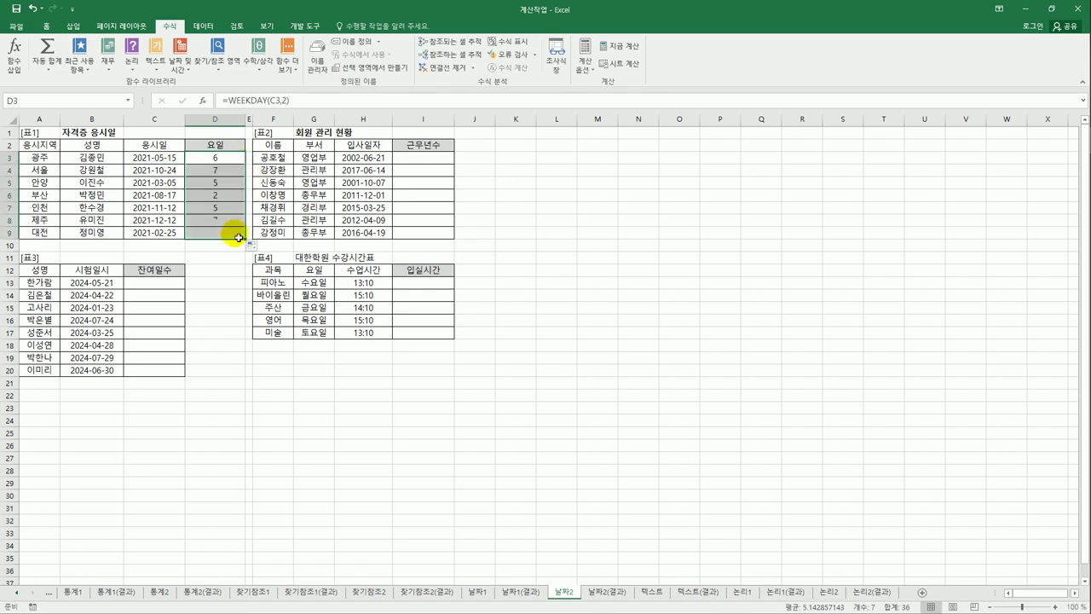
{"action": "left_click", "coordinate": [221, 156]}
{"action": "left_click", "coordinate": [228, 170]}
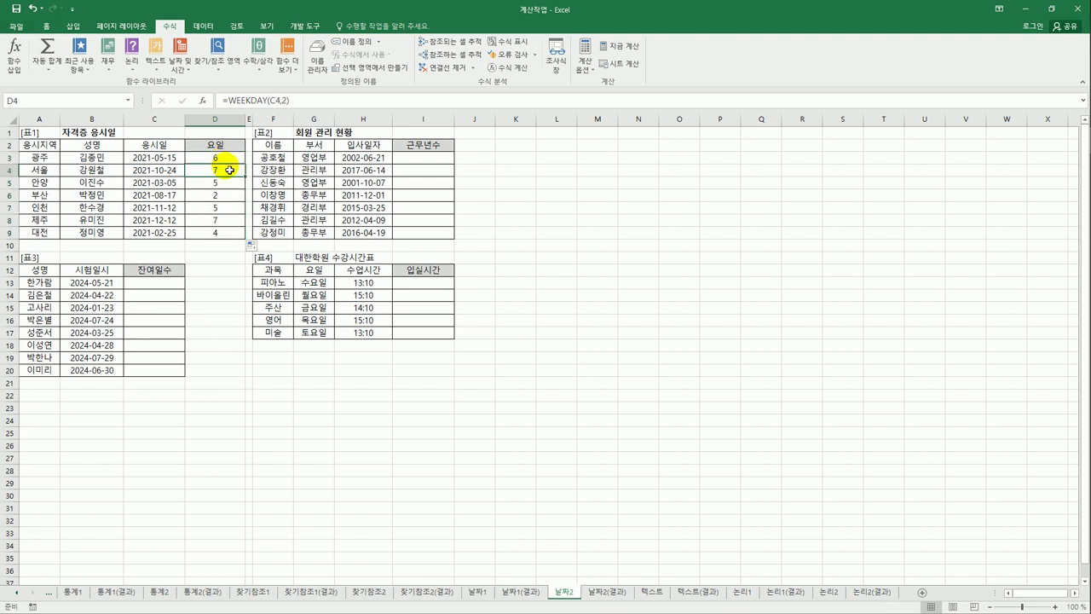
{"action": "left_click_drag", "start_coordinate": [226, 181], "coordinate": [227, 233]}
{"action": "left_click", "coordinate": [221, 157]}
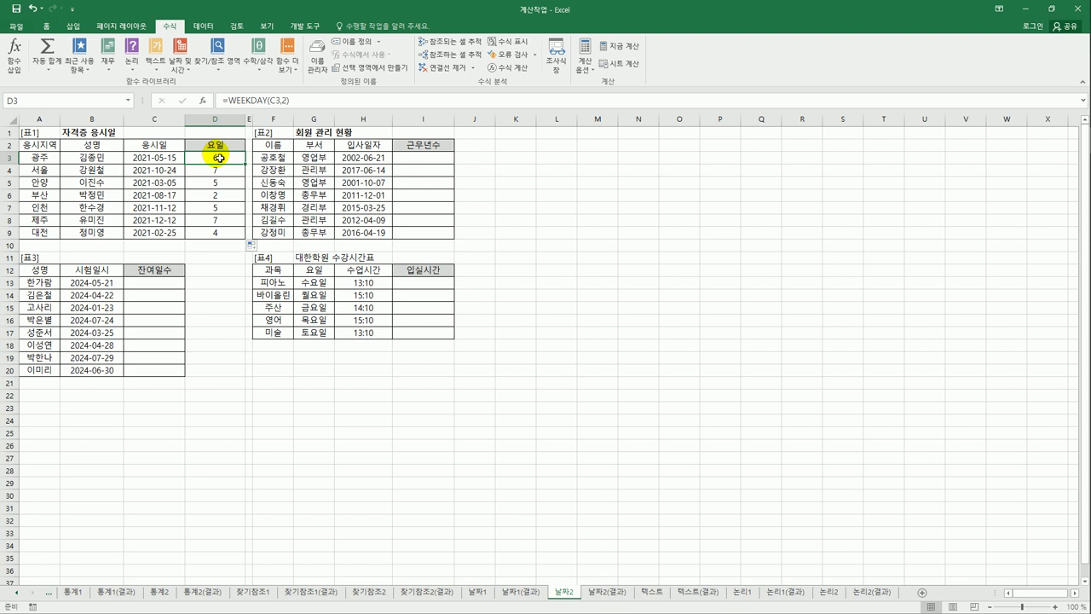
Change the D3 formula to =IF(WEEKDAY(C3,2)<=5,"평일","주말") and fill it down to D9
{"action": "left_click", "coordinate": [220, 101]}
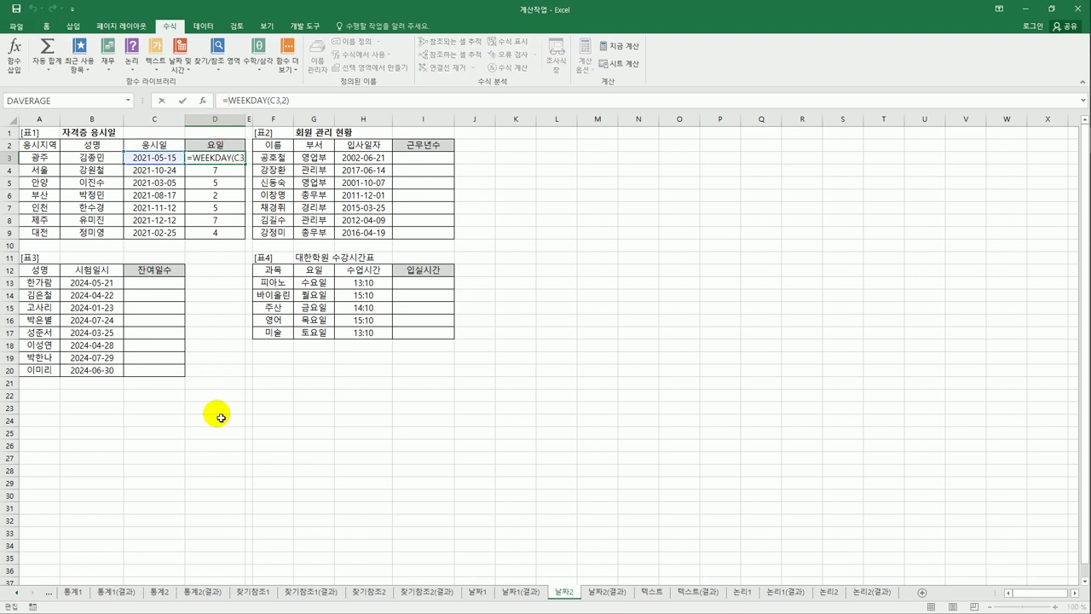
{"action": "type", "text": "IF("}
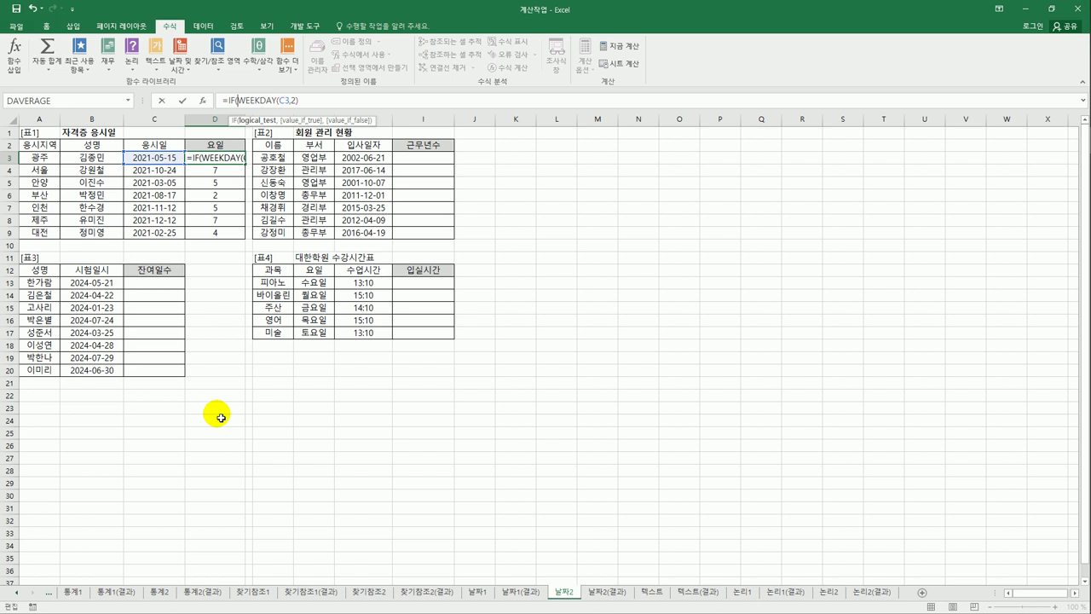
{"action": "left_click", "coordinate": [304, 103]}
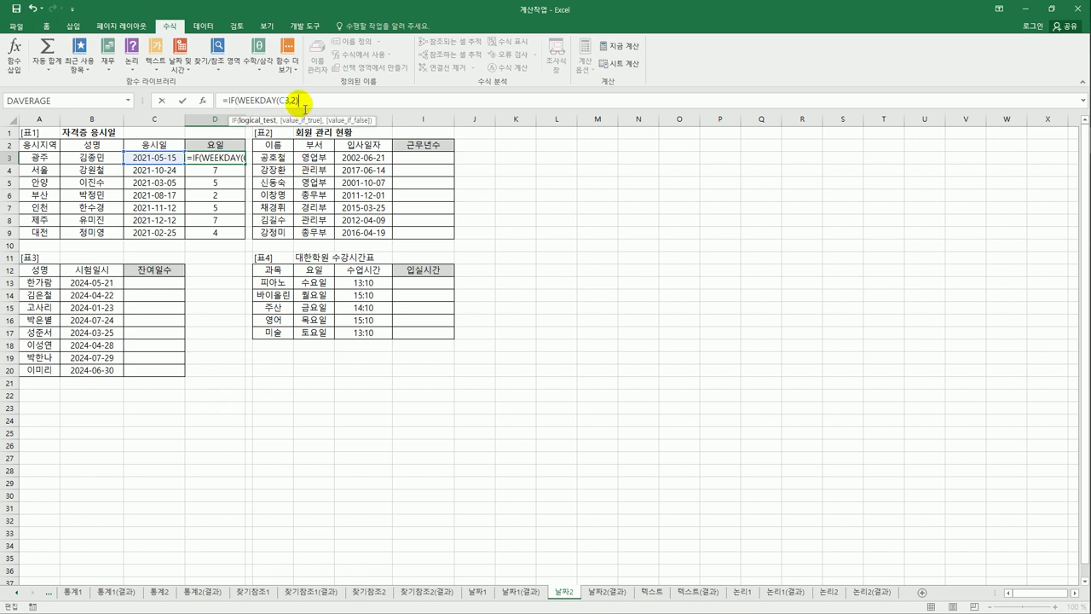
{"action": "type", "text": "<="}
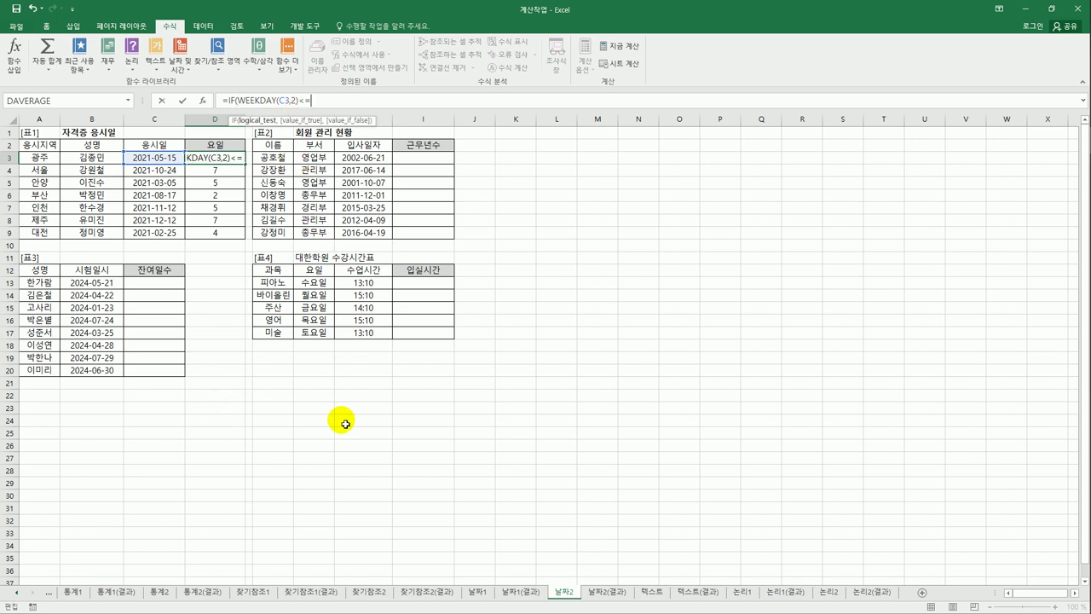
{"action": "type", "text": "5,"}
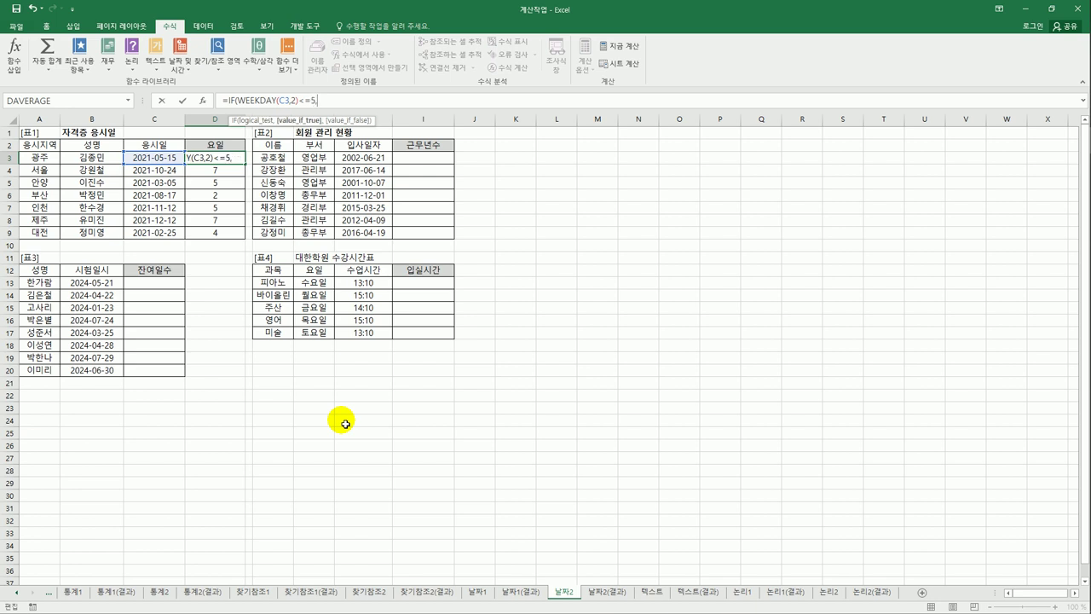
{"action": "type", "text": "\"평일\",\""}
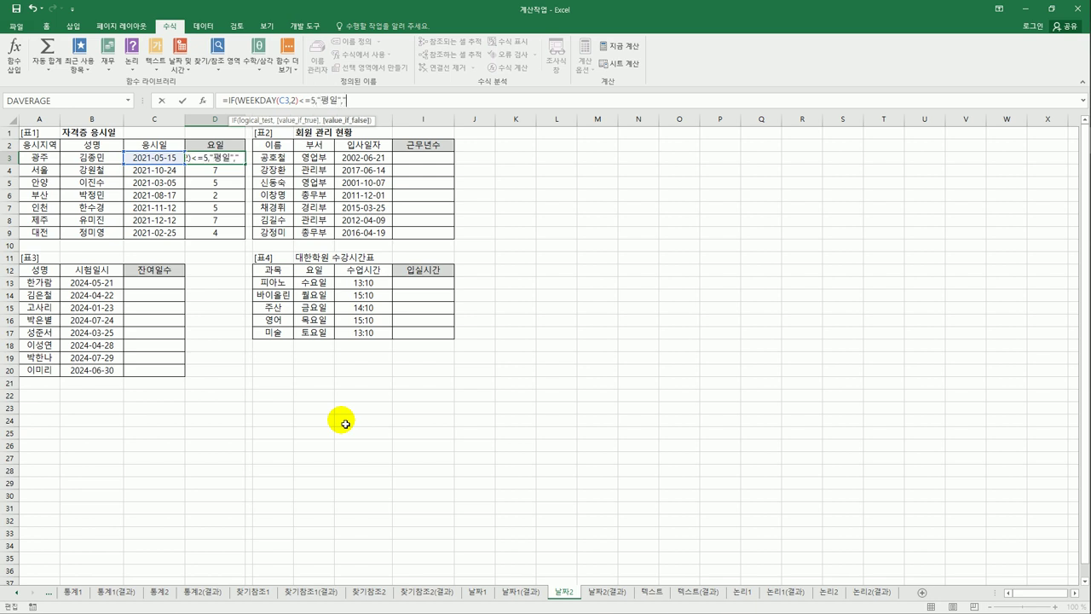
{"action": "type", "text": "주말\")"}
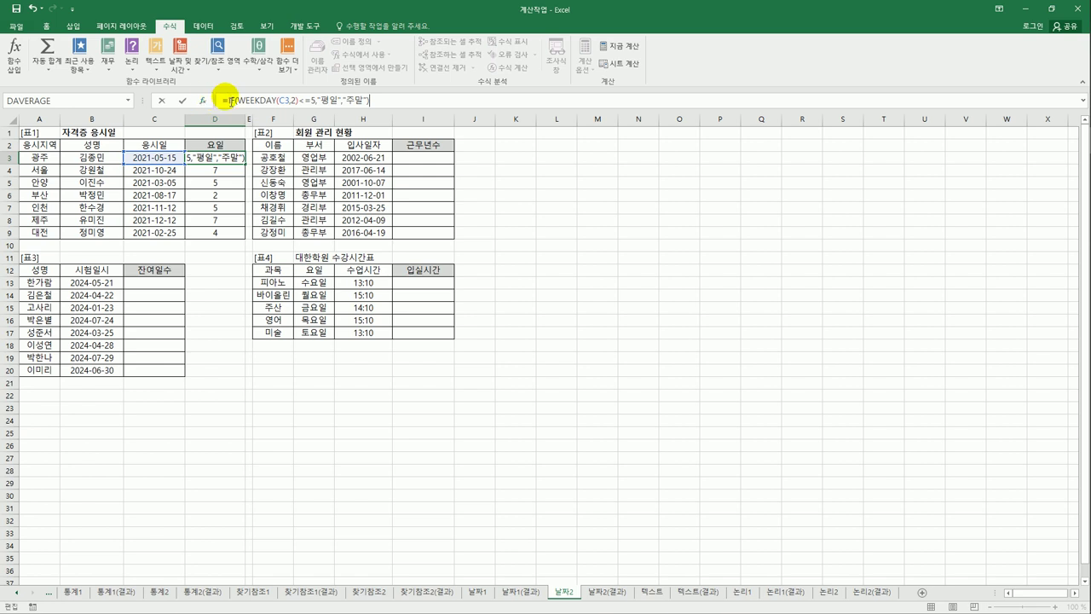
{"action": "left_click_drag", "start_coordinate": [237, 100], "coordinate": [316, 102]}
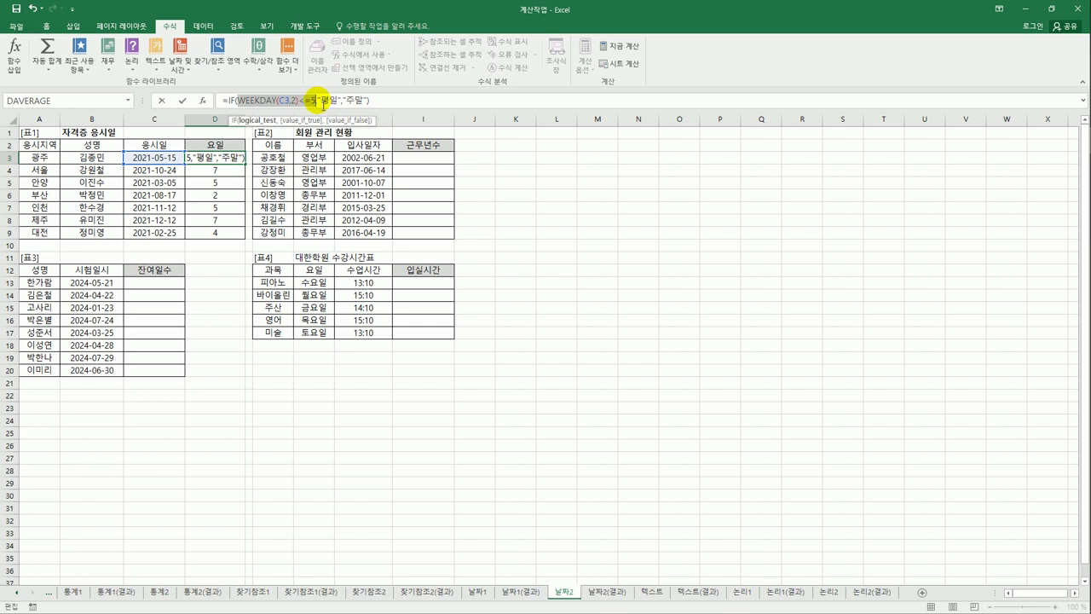
{"action": "left_click_drag", "start_coordinate": [317, 100], "coordinate": [372, 106]}
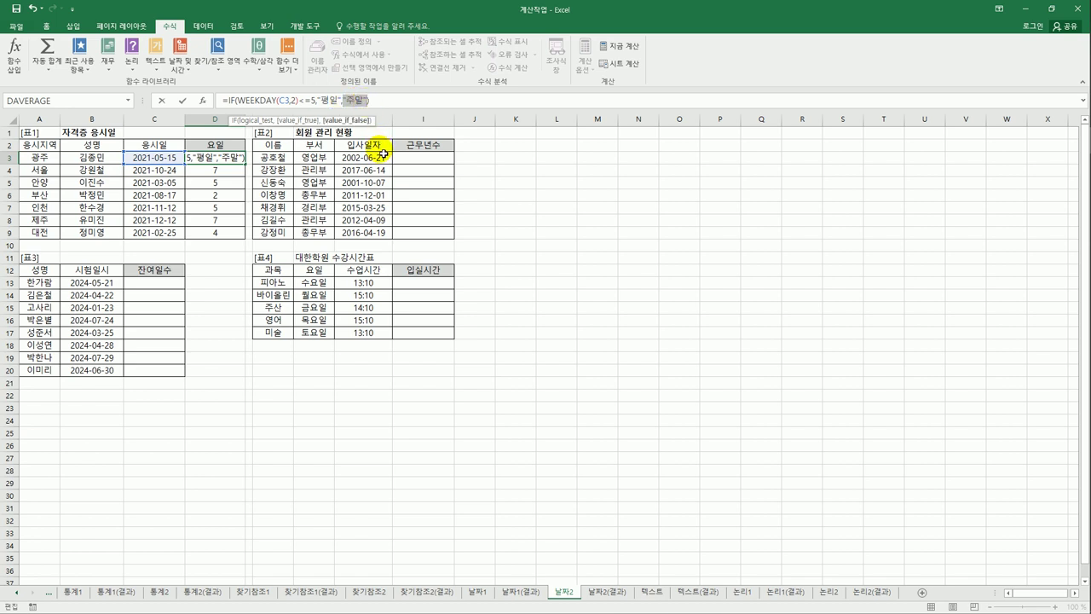
{"action": "key", "text": "Return"}
{"action": "left_click", "coordinate": [228, 157]}
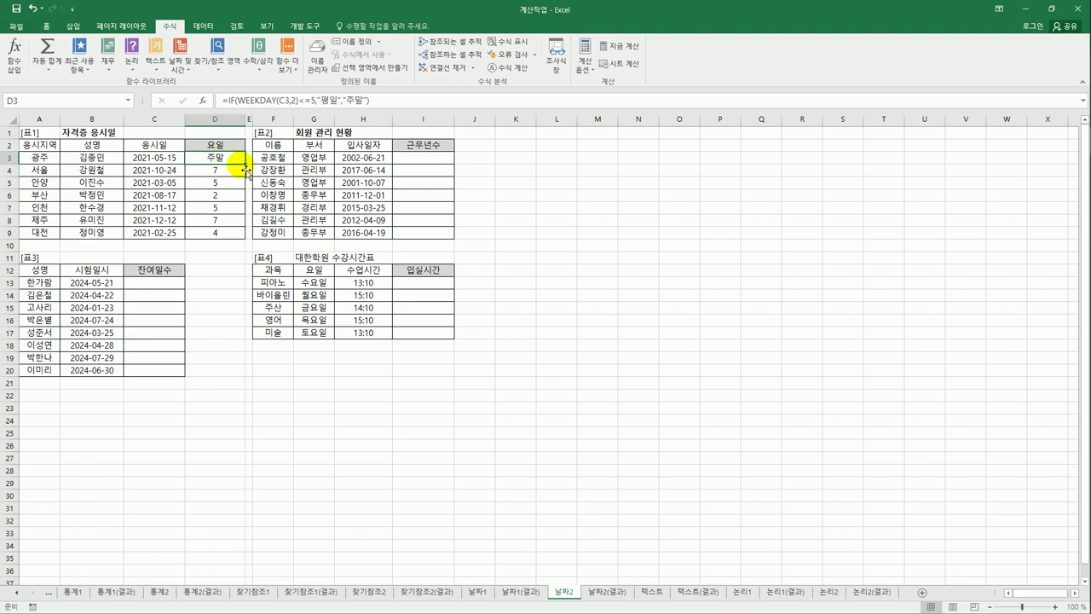
{"action": "left_click_drag", "start_coordinate": [246, 164], "coordinate": [248, 245]}
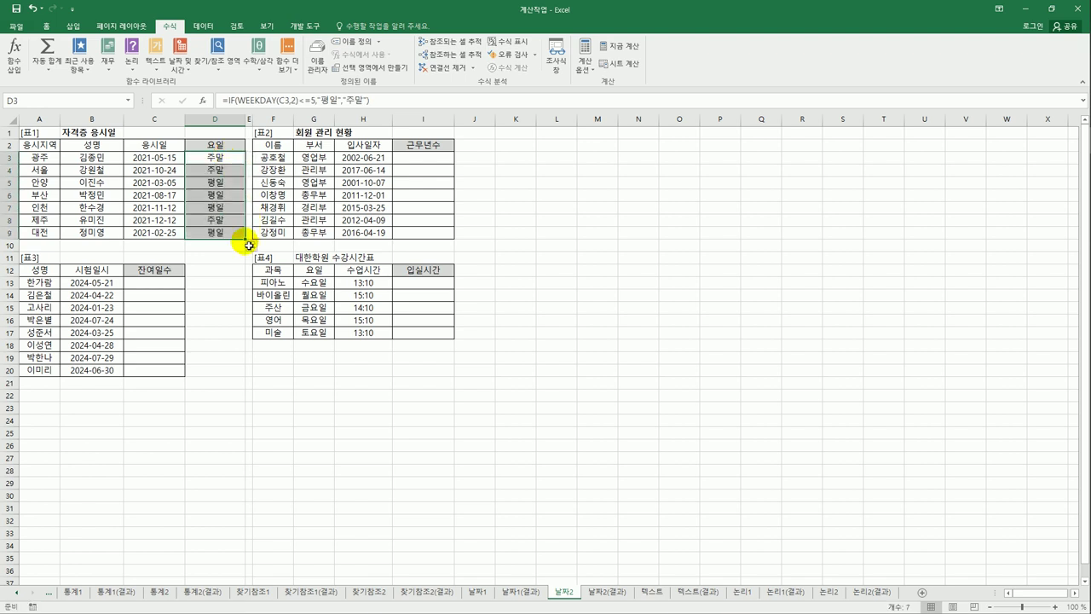
Enter =YEAR(TODAY()) in I3, the first 근무년수 cell of 표2
{"action": "left_click", "coordinate": [413, 165]}
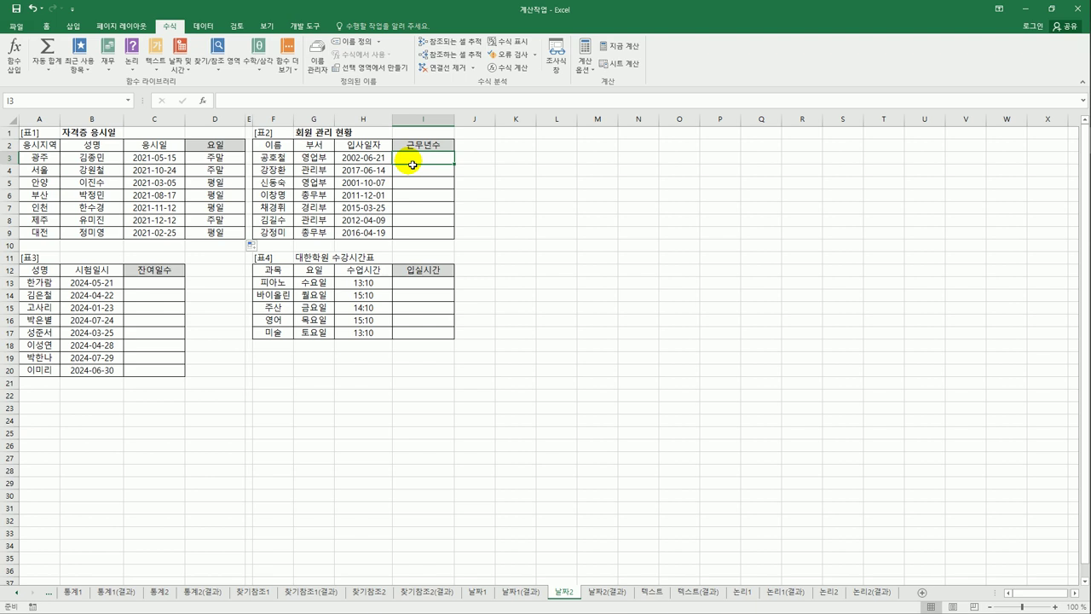
{"action": "left_click", "coordinate": [379, 159]}
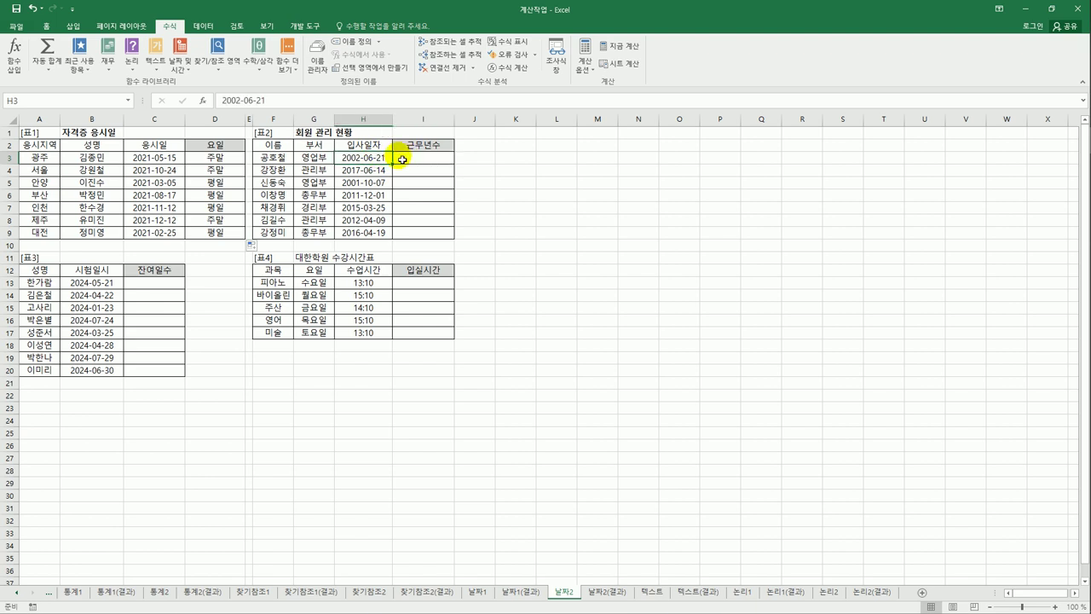
{"action": "left_click", "coordinate": [405, 159]}
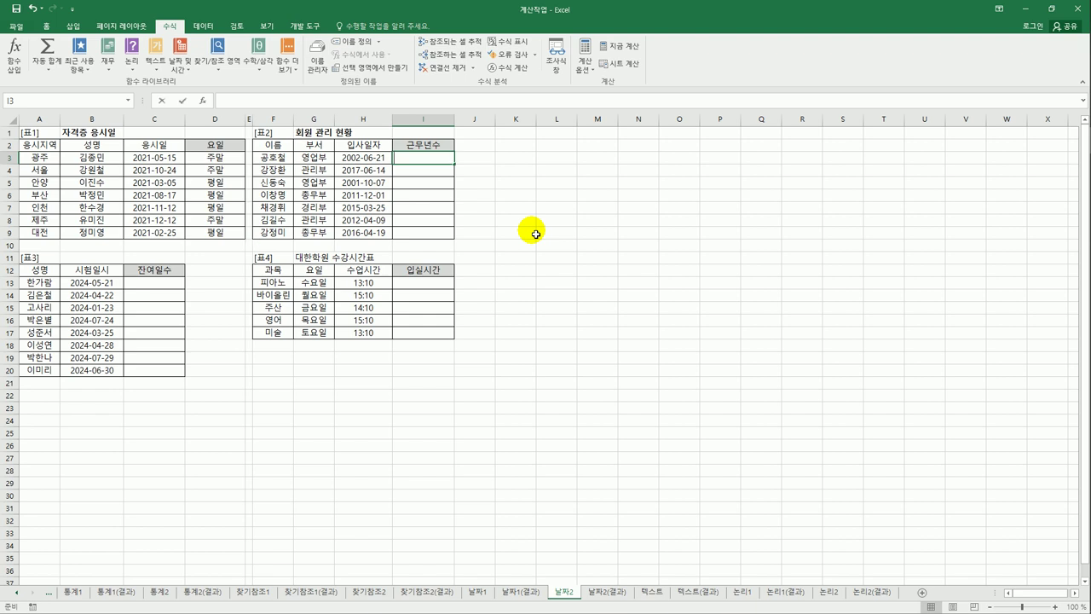
{"action": "type", "text": "=ㅛ"}
{"action": "key", "text": "BackSpace"}
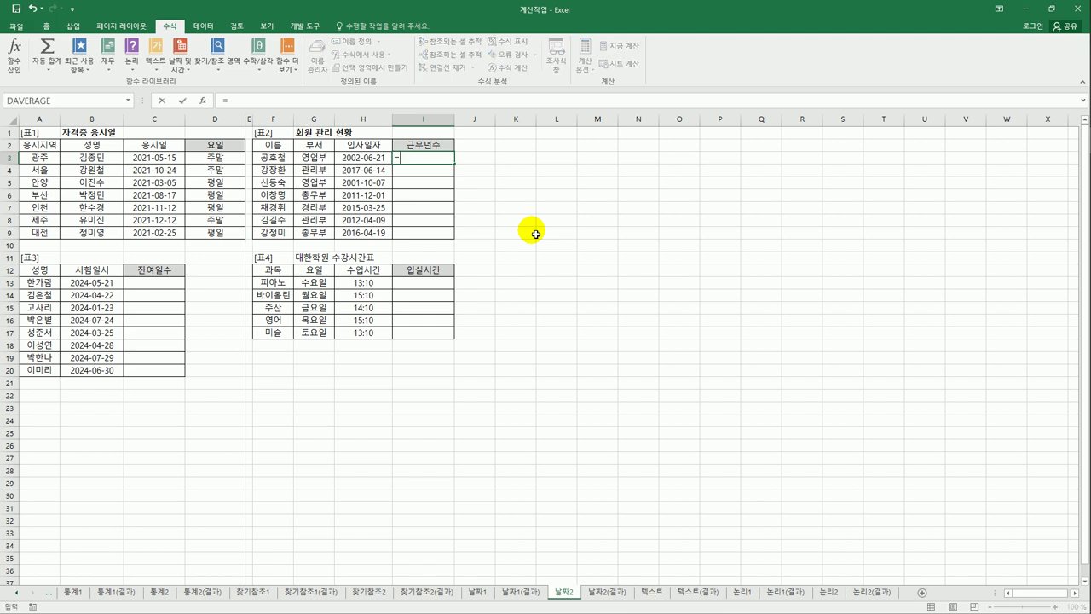
{"action": "key", "text": "Hangul"}
{"action": "type", "text": "y"}
{"action": "key", "text": "Tab"}
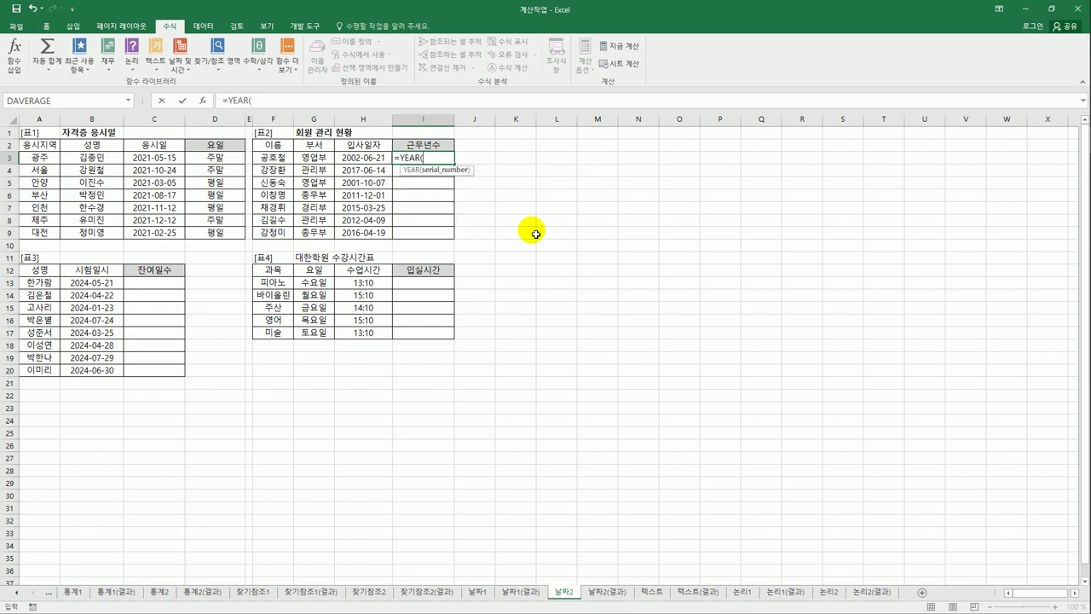
{"action": "type", "text": "to"}
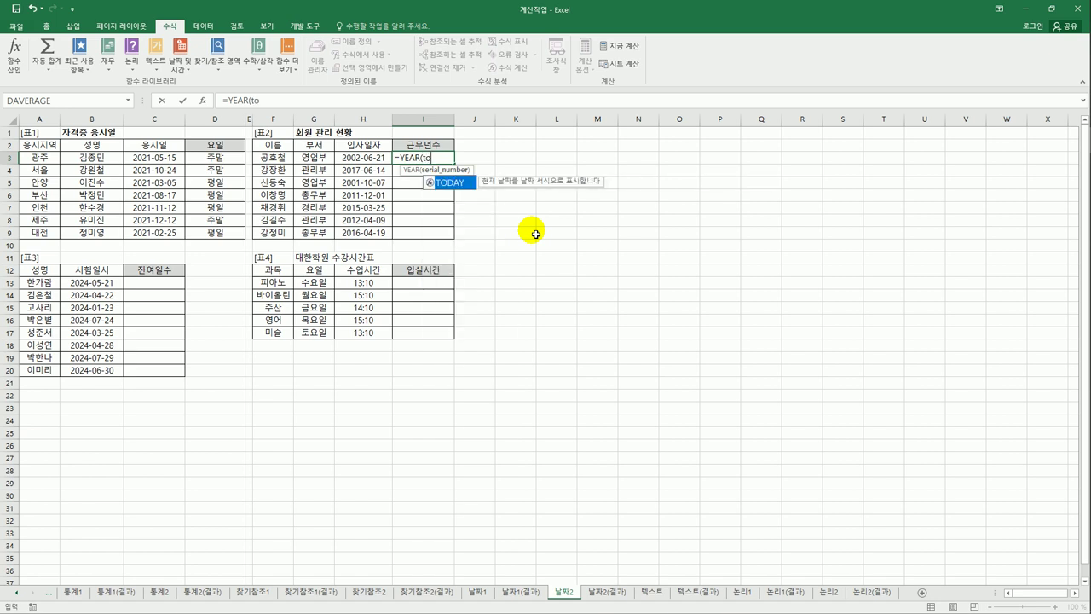
{"action": "key", "text": "Tab"}
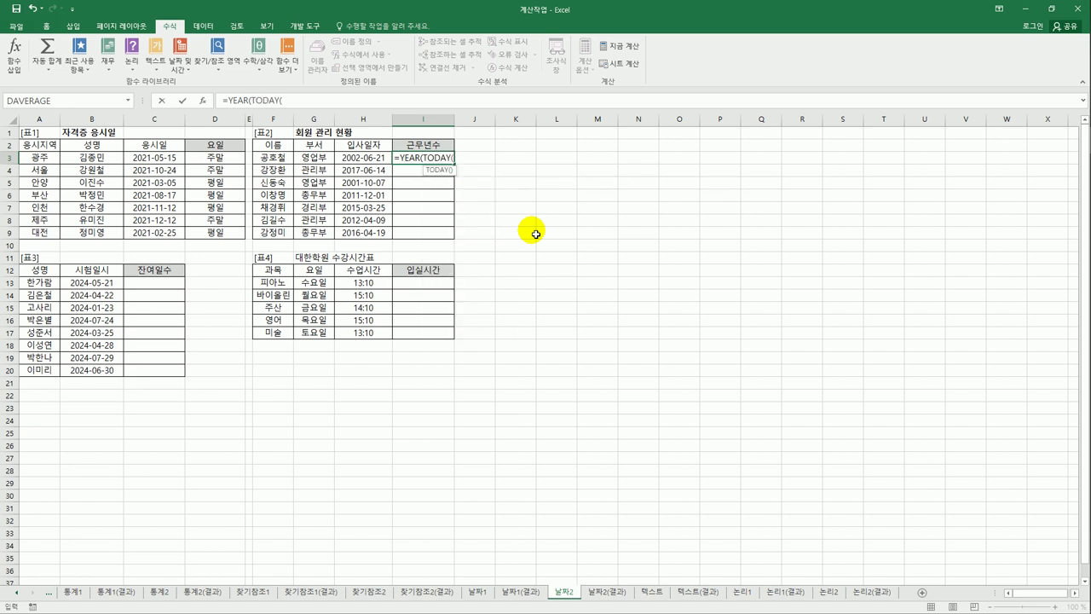
{"action": "type", "text": "))"}
{"action": "key", "text": "Return"}
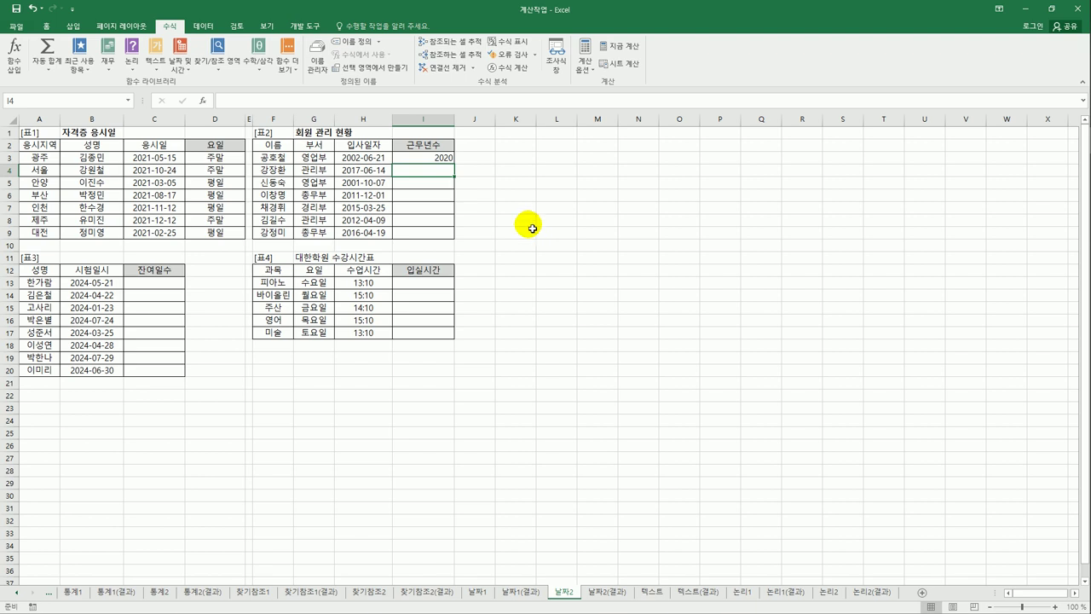
Extend the I3 formula to =YEAR(TODAY())-YEAR(H3) so it subtracts the 입사일자 year
{"action": "left_click", "coordinate": [428, 161]}
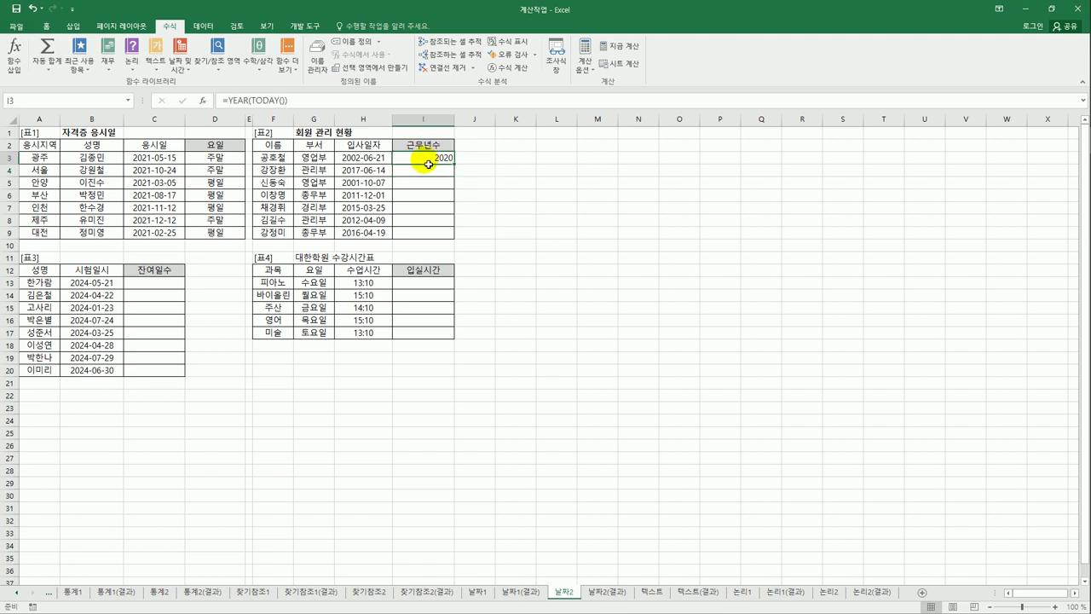
{"action": "left_click", "coordinate": [312, 106]}
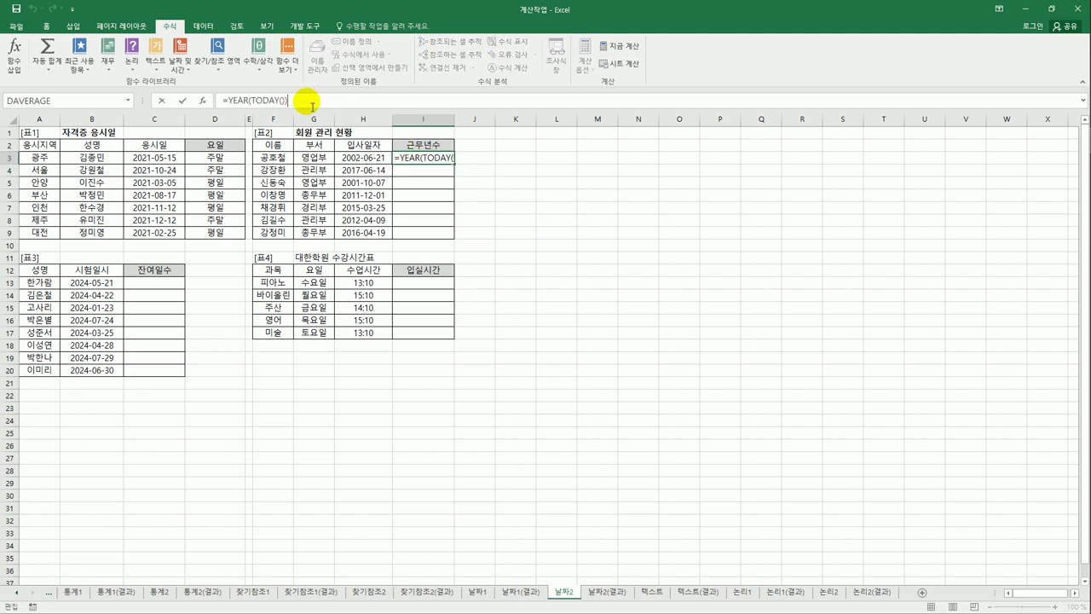
{"action": "type", "text": "-year("}
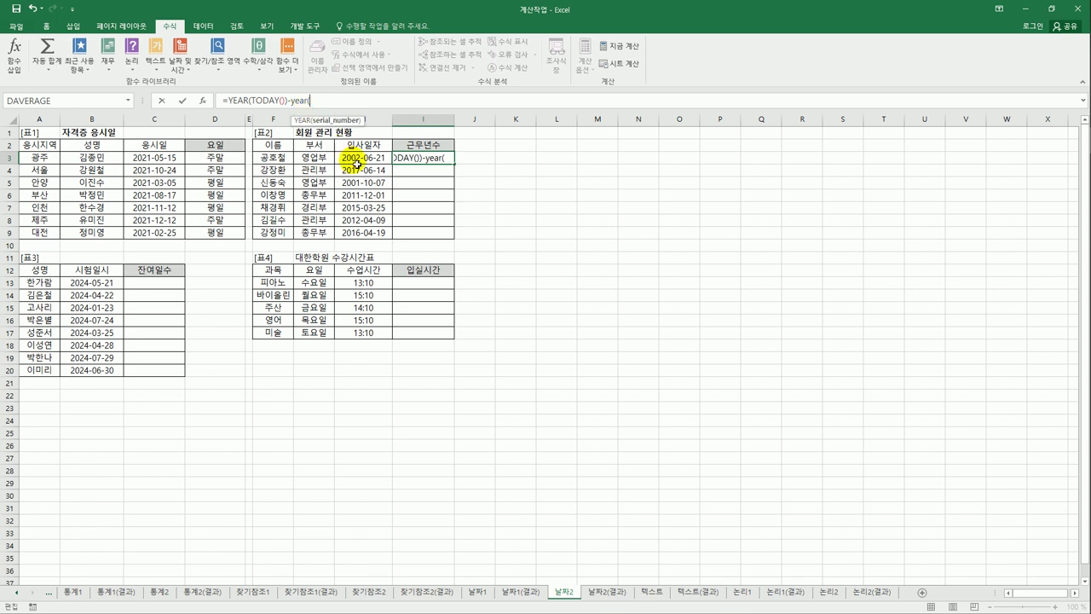
{"action": "left_click", "coordinate": [356, 162]}
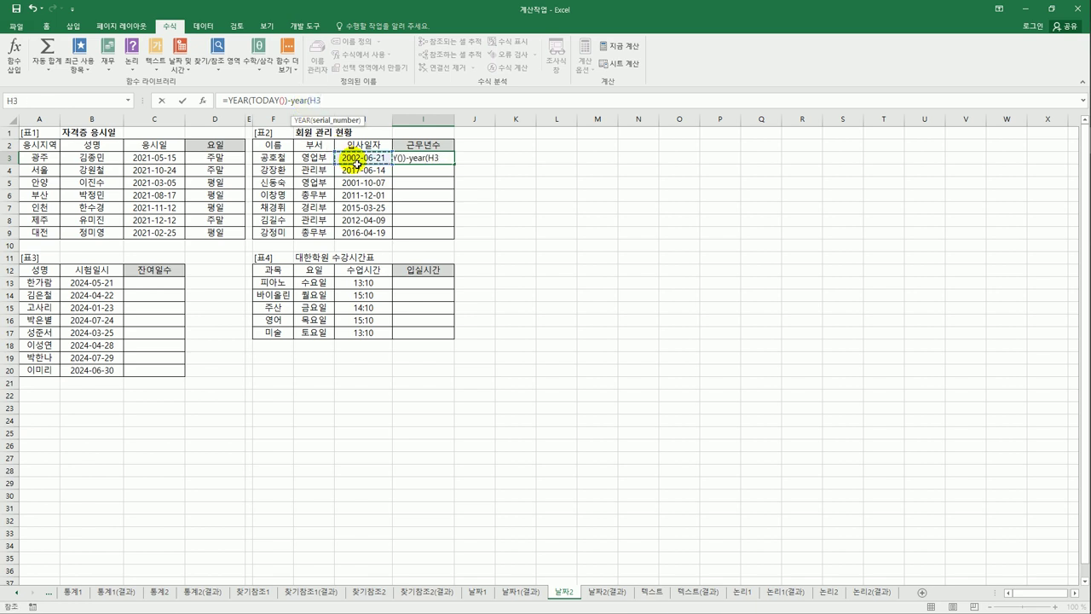
{"action": "type", "text": ")"}
{"action": "key", "text": "ctrl+Return"}
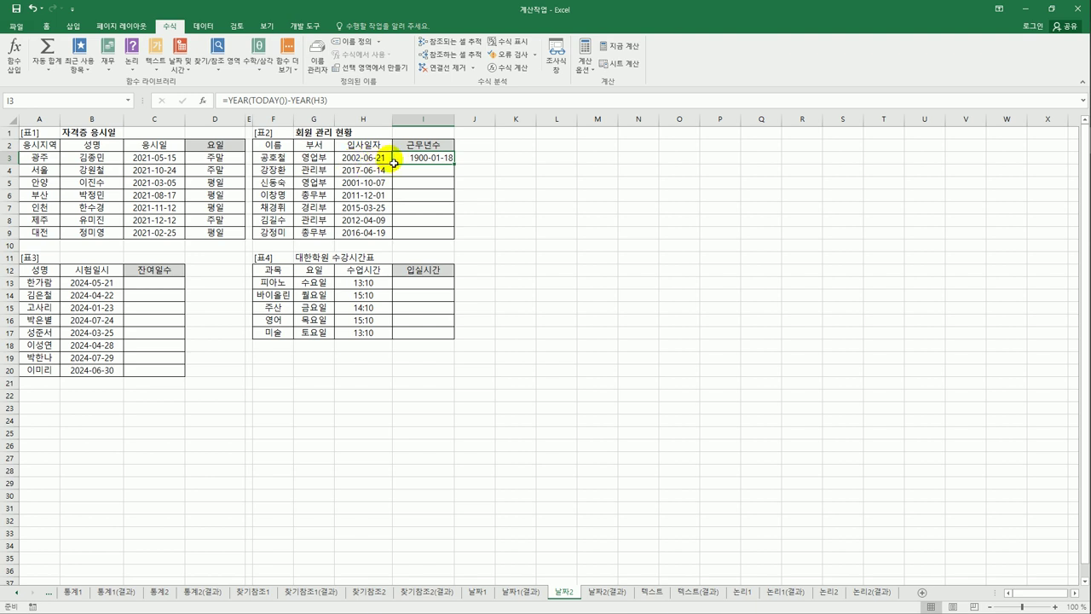
Set the number format of I3 to 일반 and fill its formula down to I9
{"action": "right_click", "coordinate": [439, 163]}
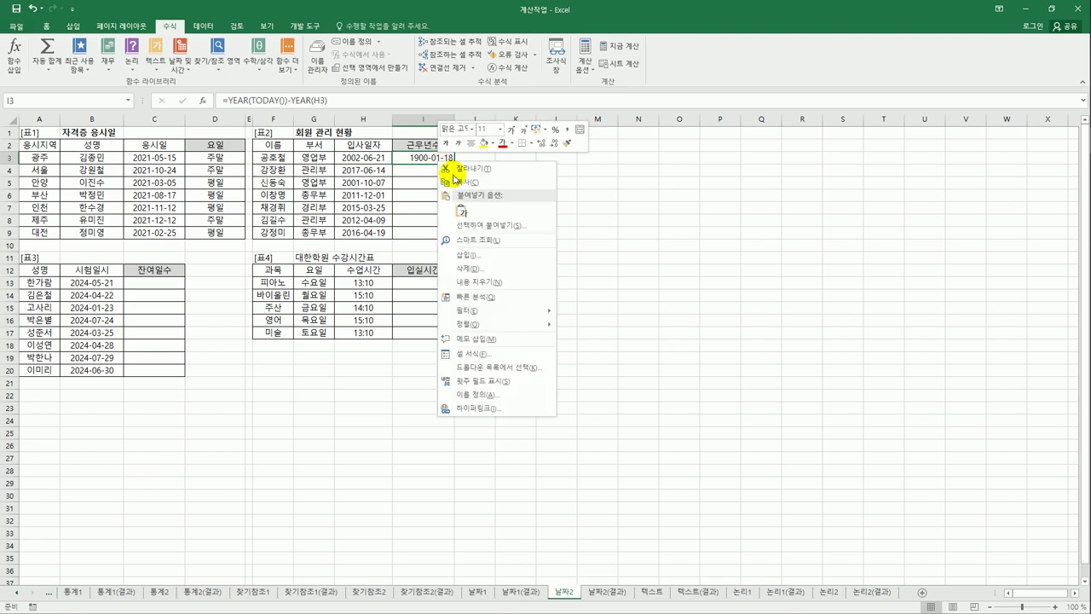
{"action": "left_click", "coordinate": [479, 353]}
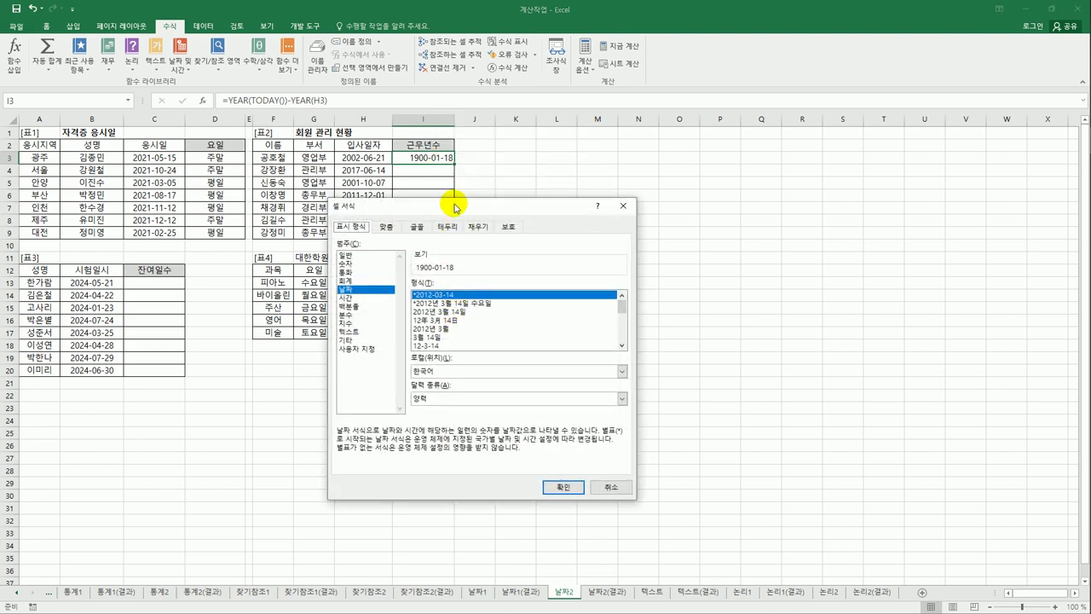
{"action": "left_click_drag", "start_coordinate": [454, 208], "coordinate": [611, 162]}
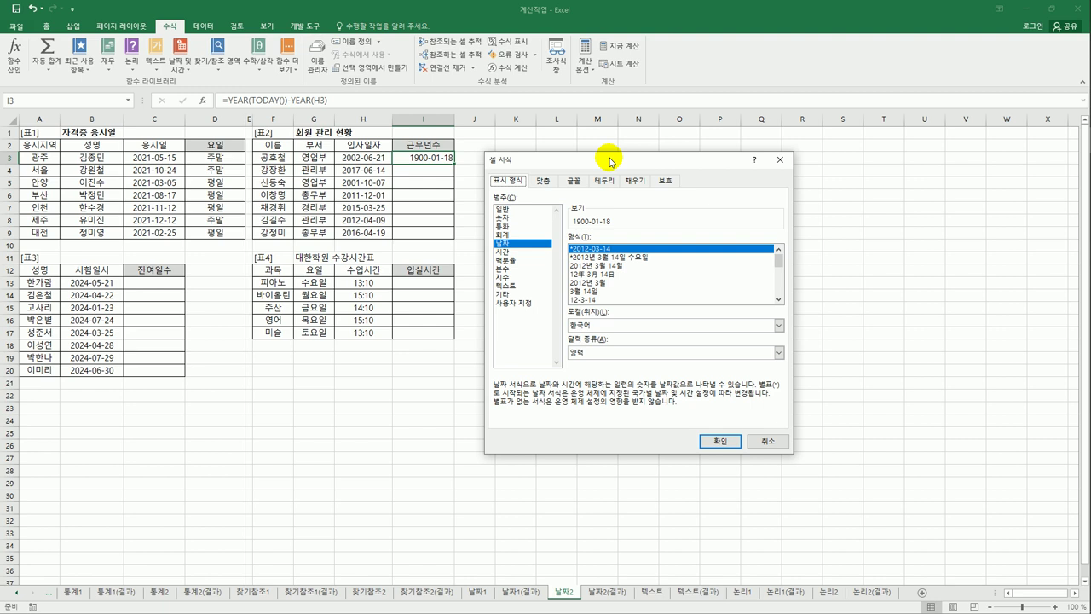
{"action": "left_click", "coordinate": [512, 209]}
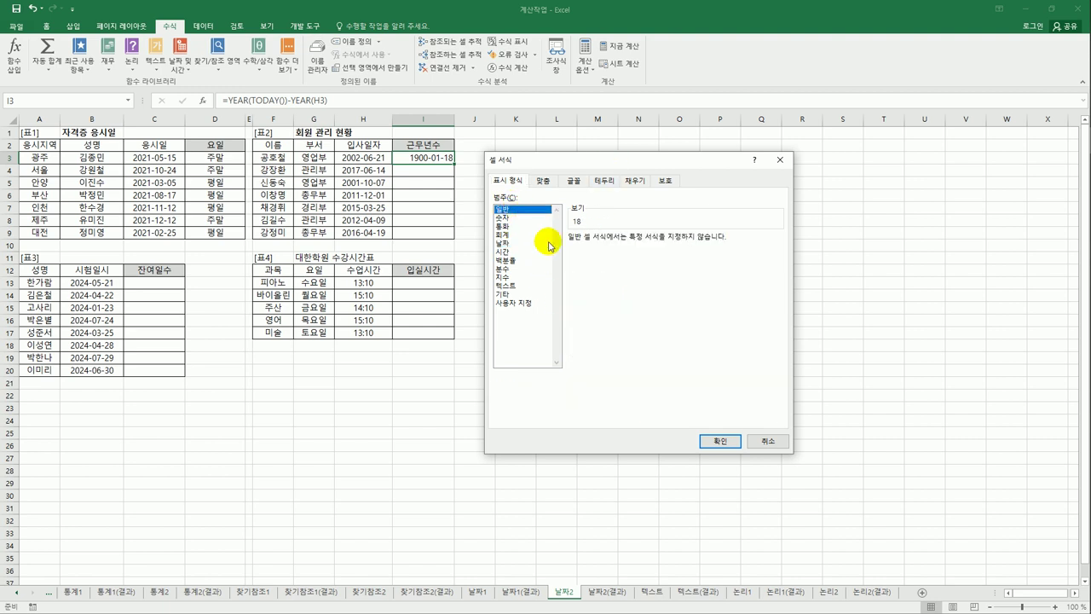
{"action": "left_click", "coordinate": [704, 440]}
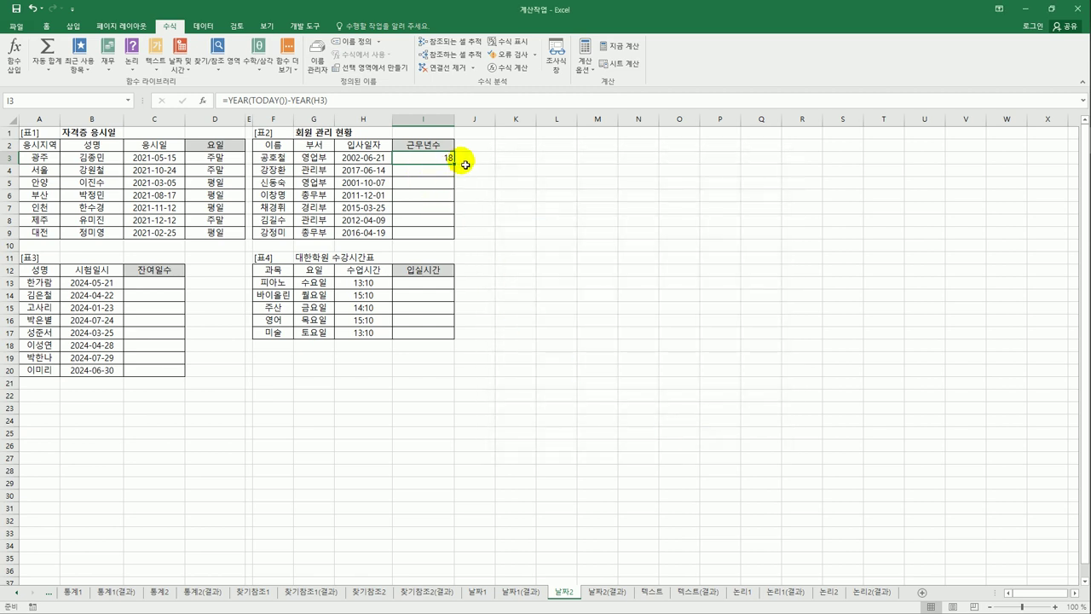
{"action": "left_click_drag", "start_coordinate": [454, 163], "coordinate": [453, 236]}
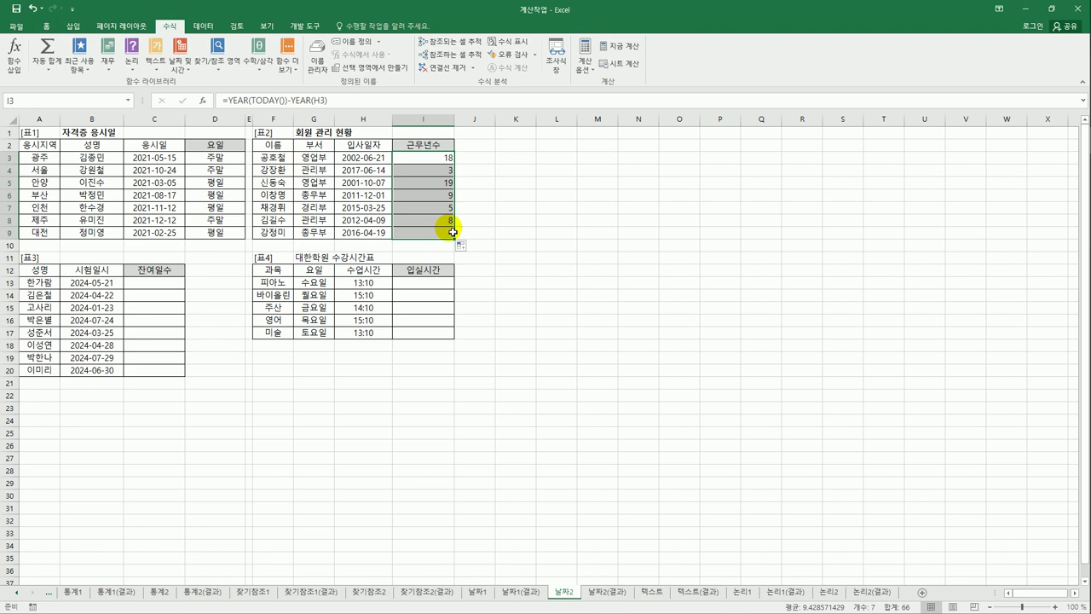
Start a DAYS formula in C13 of 표3 with the 시험일시 date in B13 as the end date
{"action": "left_click", "coordinate": [174, 286]}
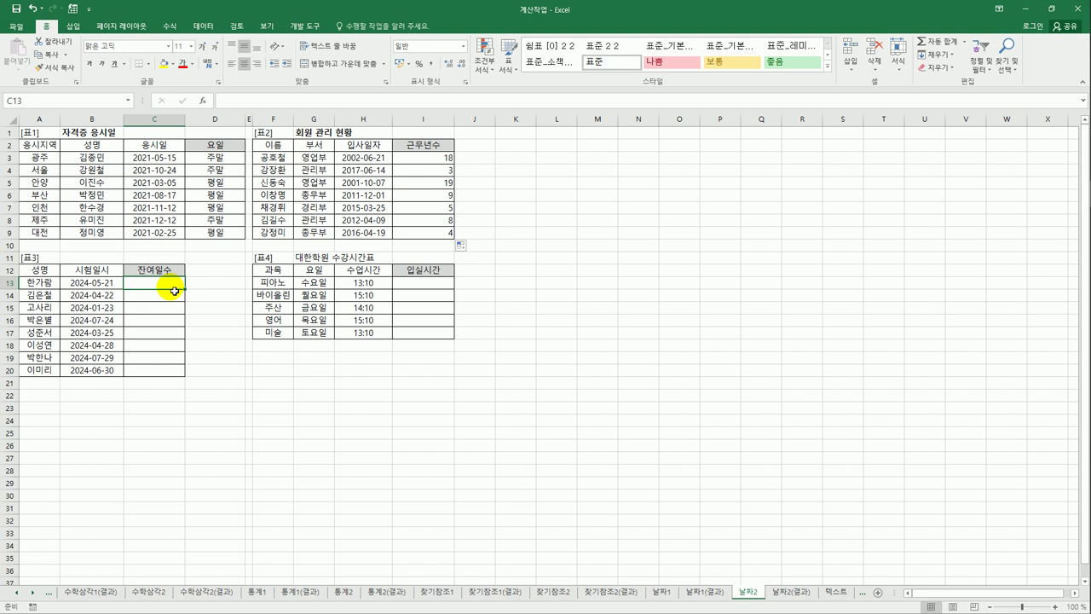
{"action": "left_click", "coordinate": [100, 284]}
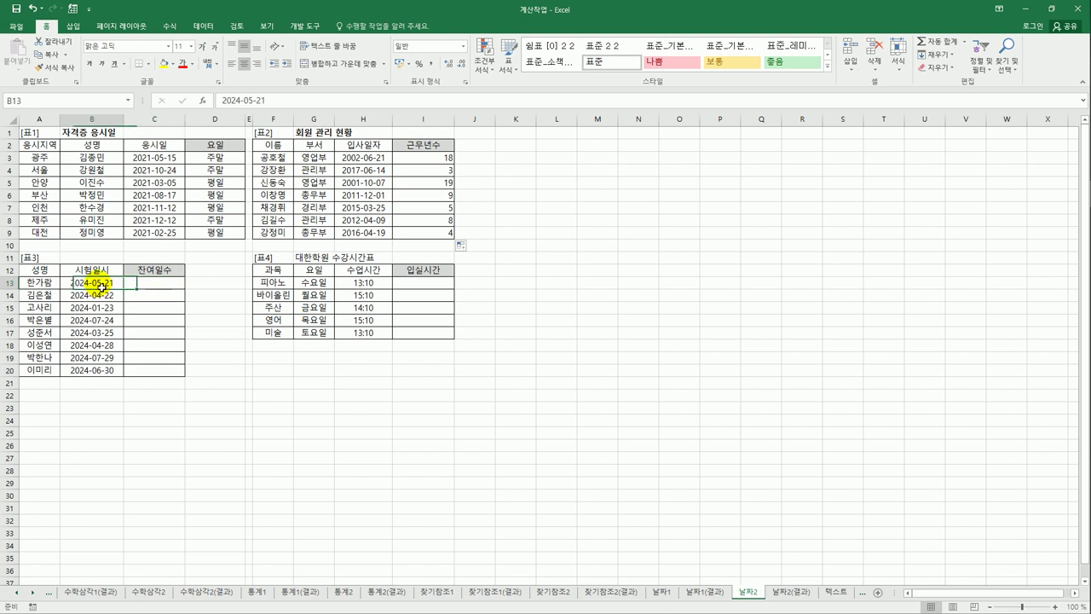
{"action": "left_click", "coordinate": [160, 287]}
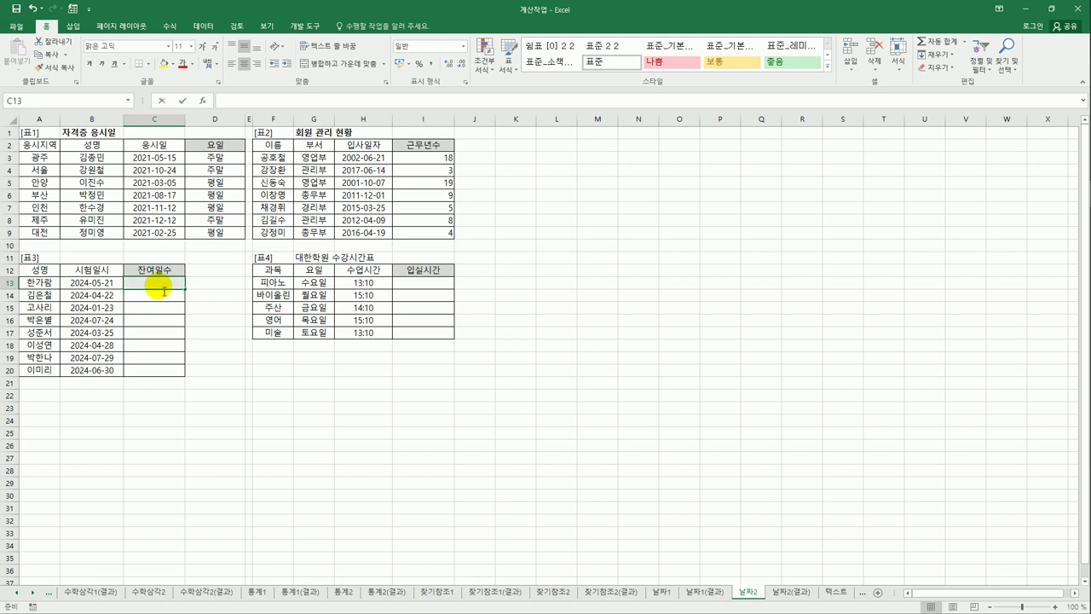
{"action": "type", "text": "=ㅇ"}
{"action": "key", "text": "BackSpace"}
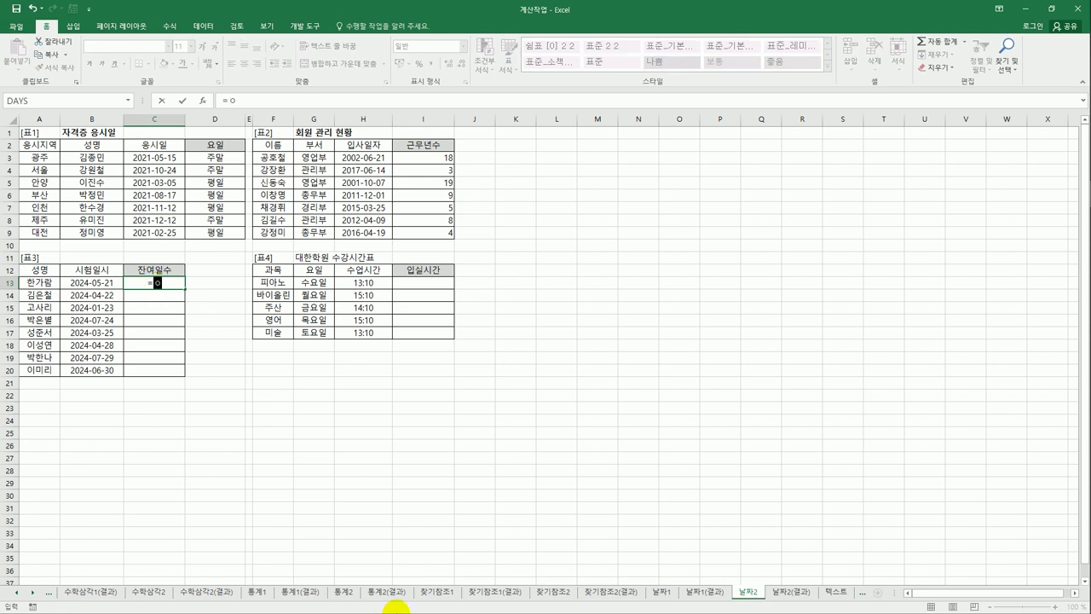
{"action": "key", "text": "Hangul"}
{"action": "type", "text": "d"}
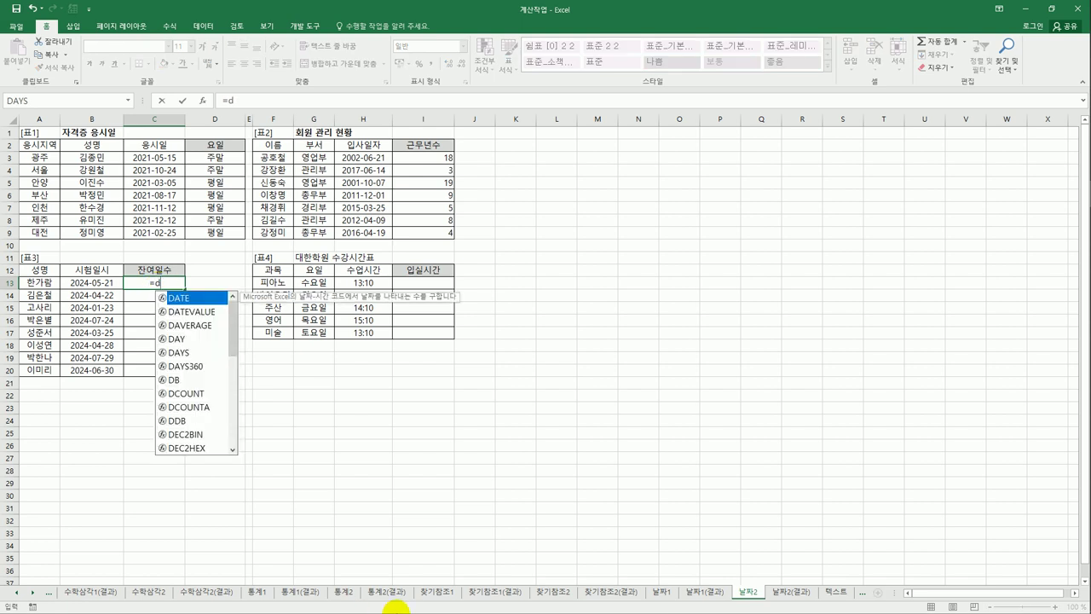
{"action": "left_click", "coordinate": [183, 355]}
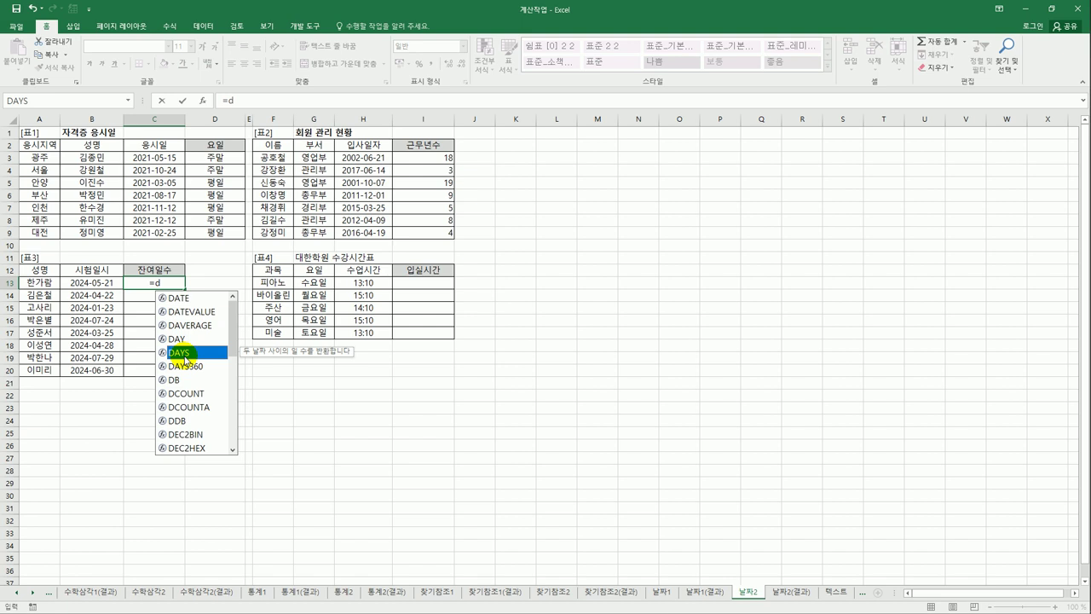
{"action": "double_click", "coordinate": [185, 356]}
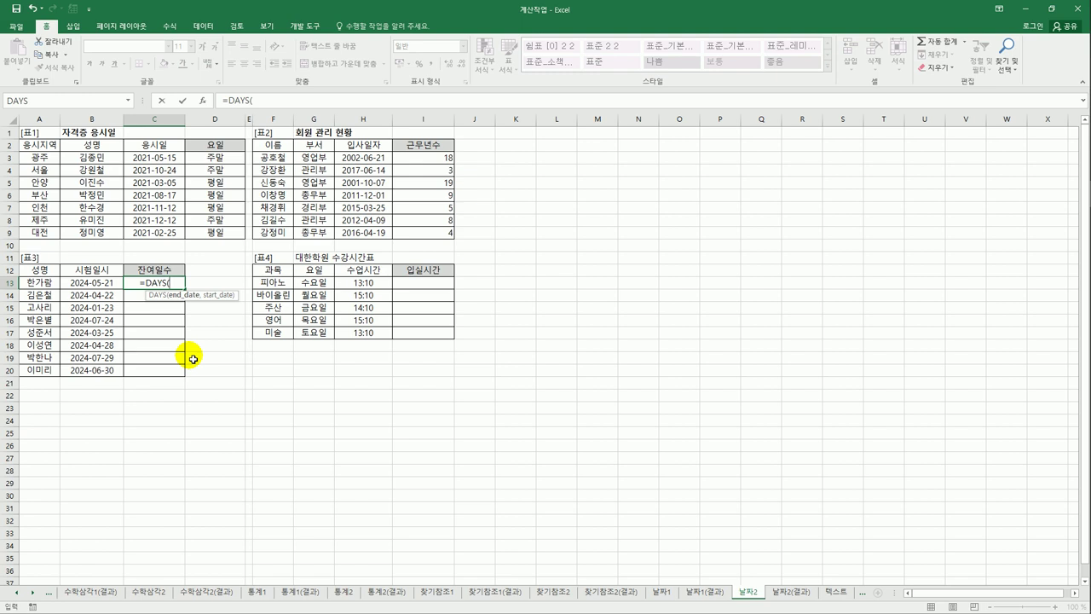
{"action": "left_click", "coordinate": [103, 286]}
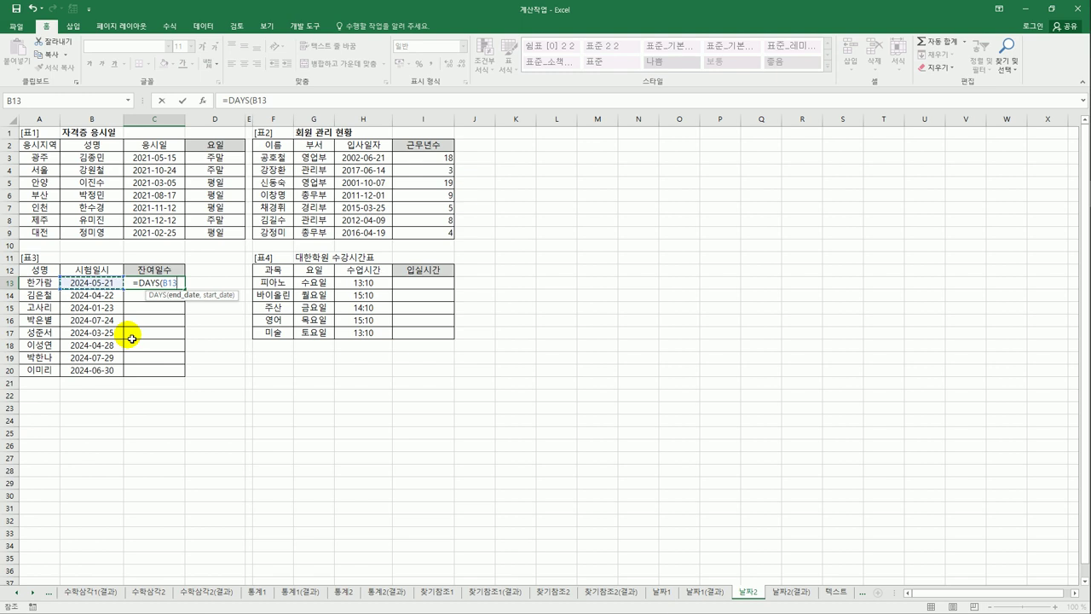
Complete the C13 formula as =DAYS(B13,TODAY()) and fill it down to C20
{"action": "type", "text": ","}
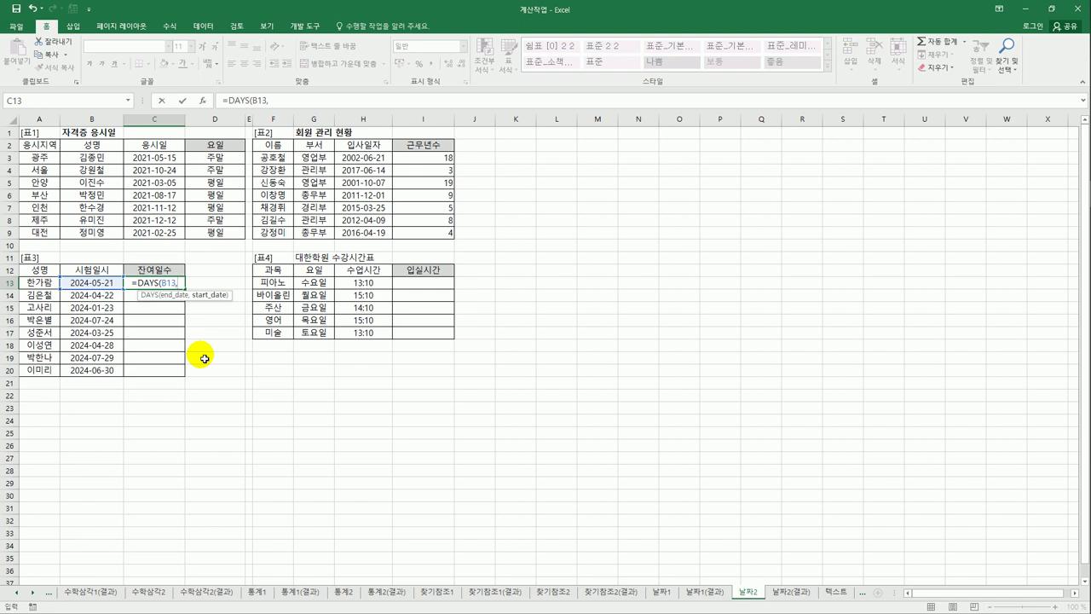
{"action": "type", "text": "to"}
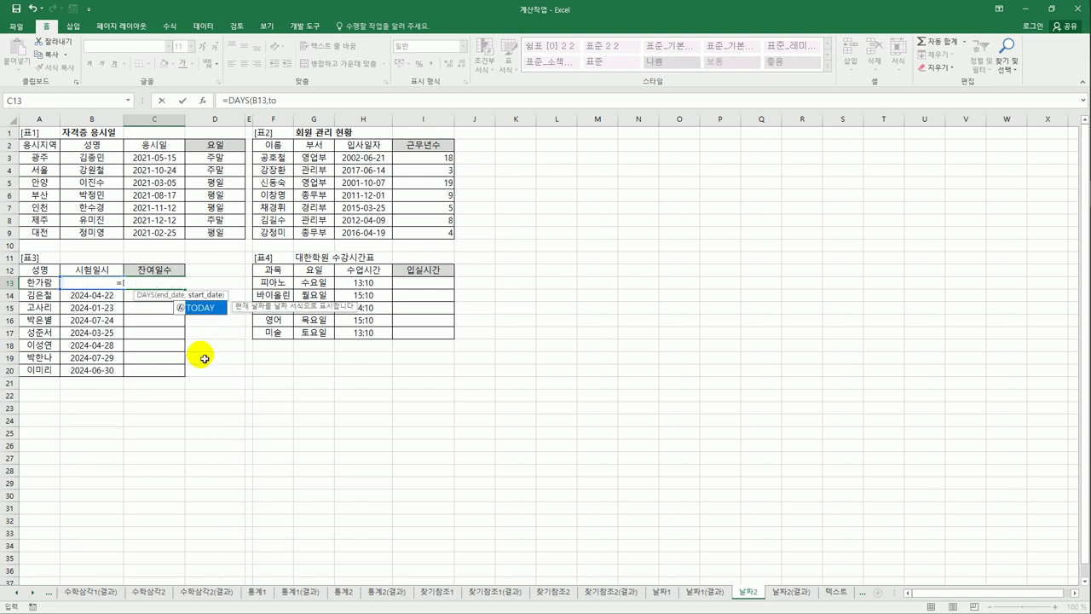
{"action": "key", "text": "Tab"}
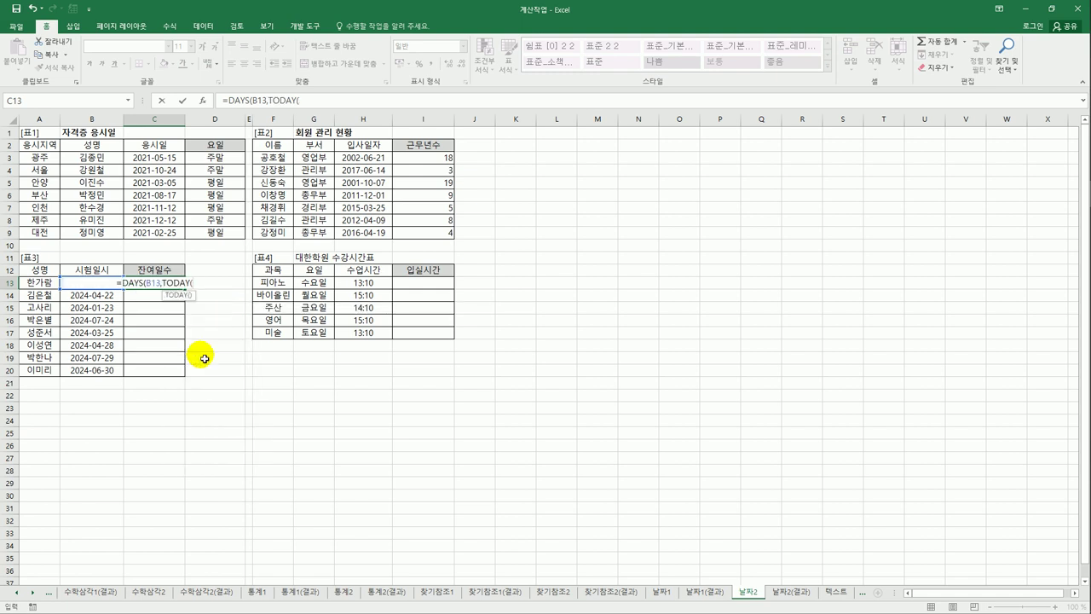
{"action": "type", "text": ")"}
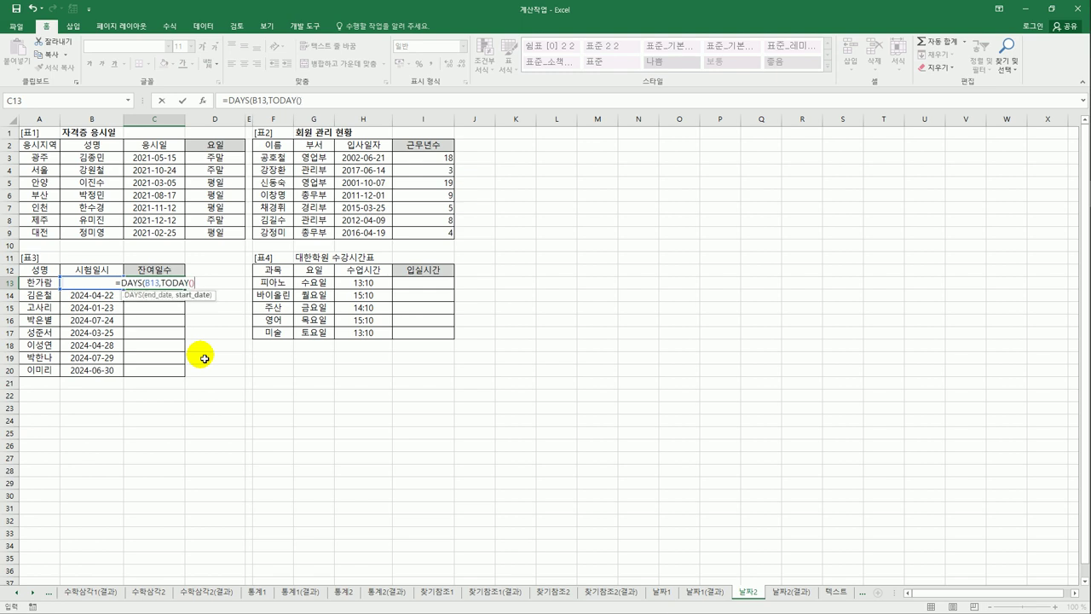
{"action": "type", "text": ")"}
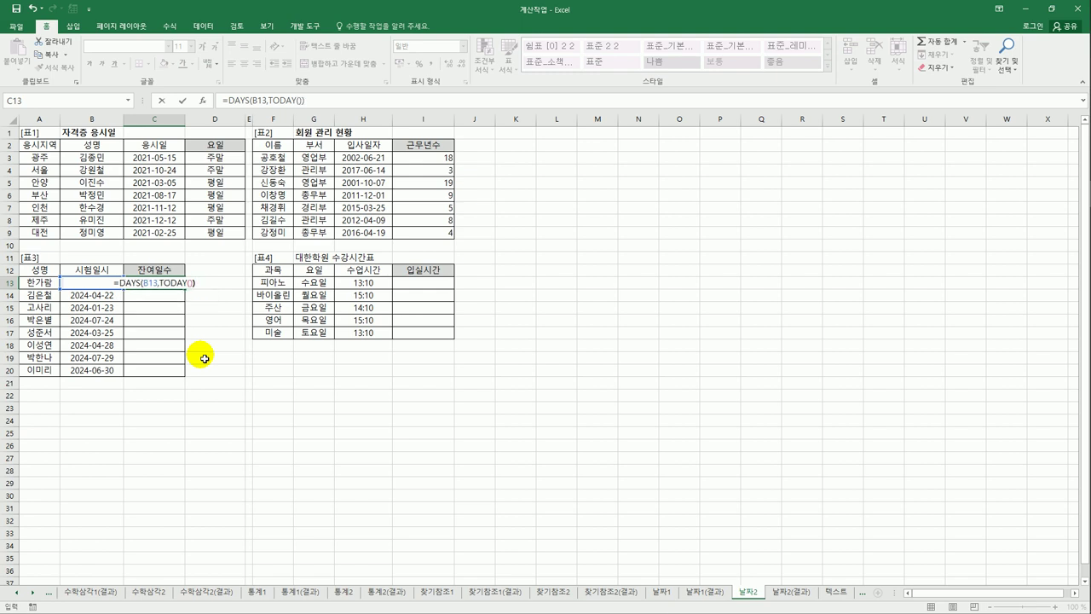
{"action": "key", "text": "Return"}
{"action": "key", "text": "Up"}
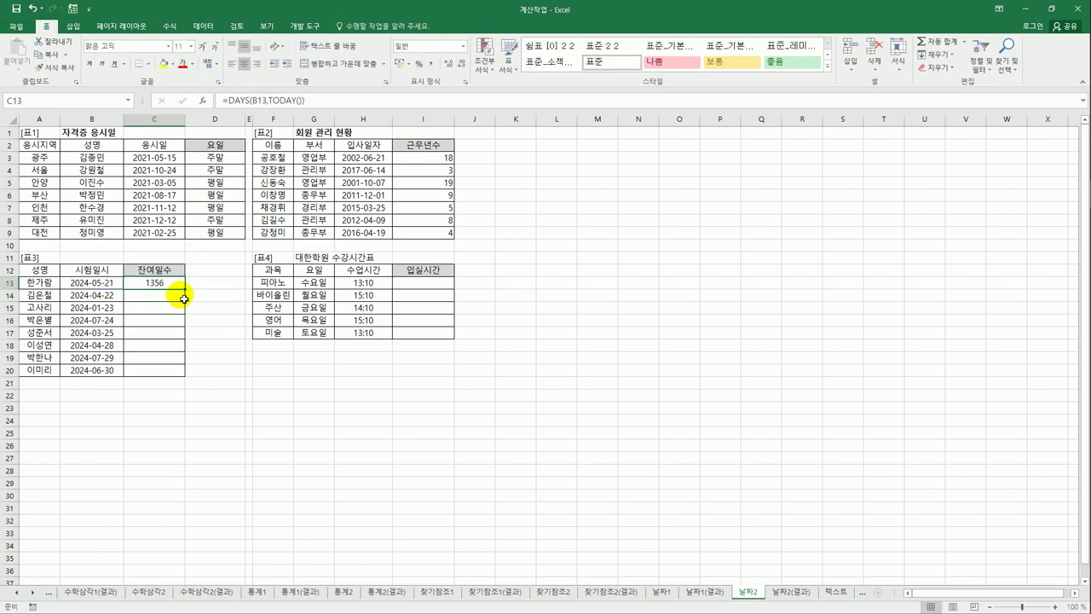
{"action": "left_click_drag", "start_coordinate": [187, 292], "coordinate": [191, 374]}
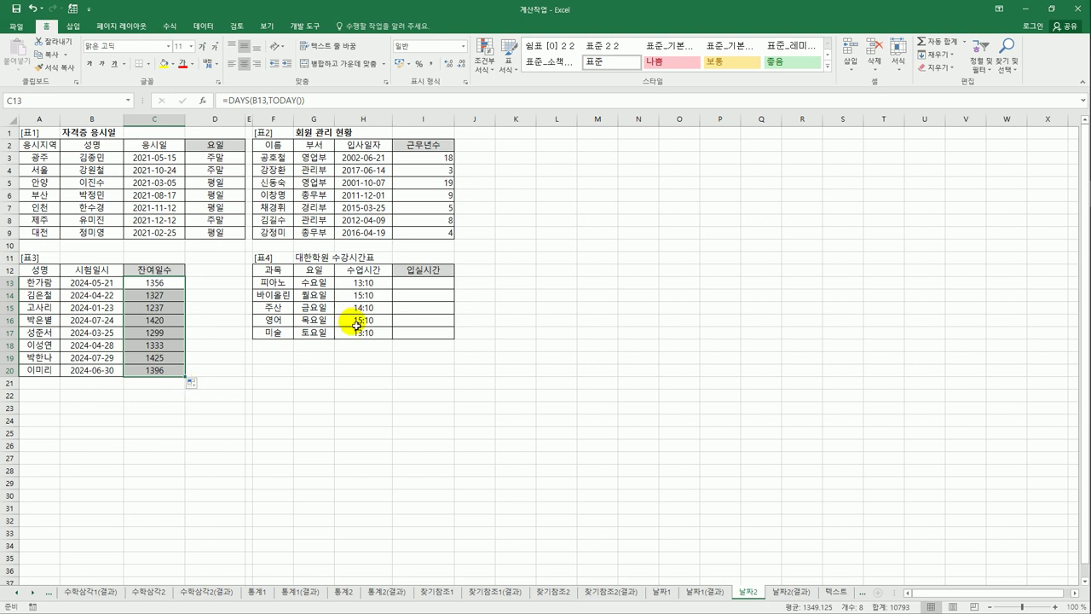
Enter the formula =HOUR(H13)&"시" in I13 of 표4 to show the 수업시간 hour as the 입실시간
{"action": "left_click", "coordinate": [417, 290]}
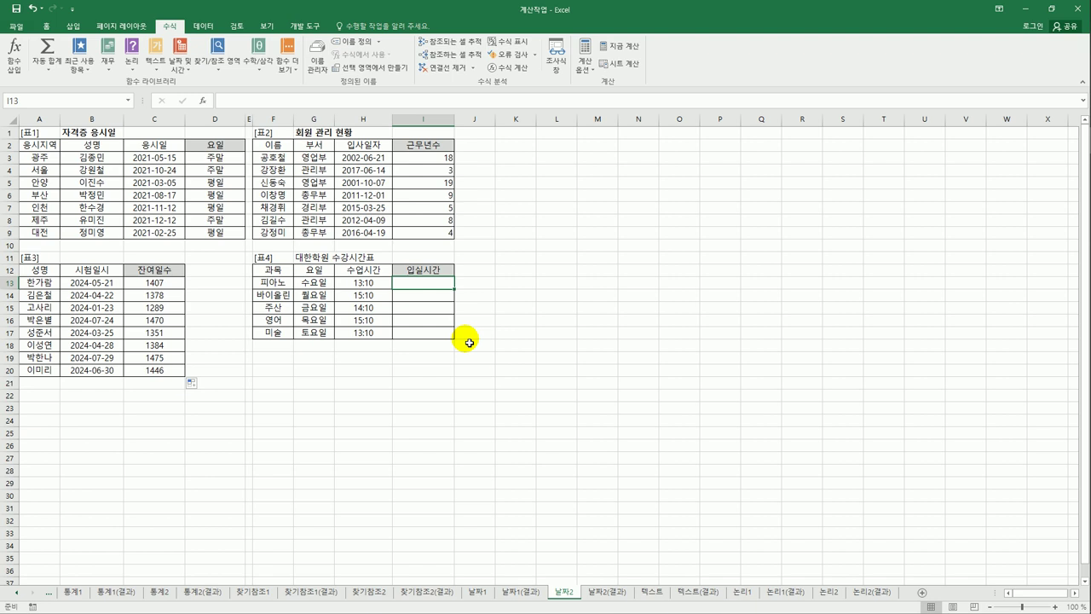
{"action": "key", "text": "F2"}
{"action": "type", "text": "=h"}
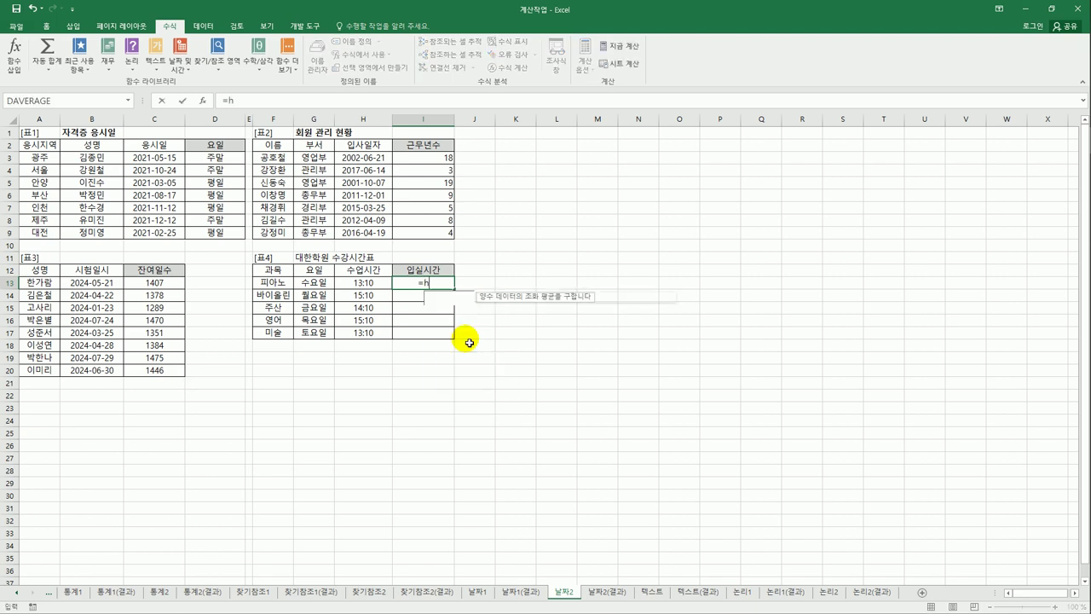
{"action": "type", "text": "o"}
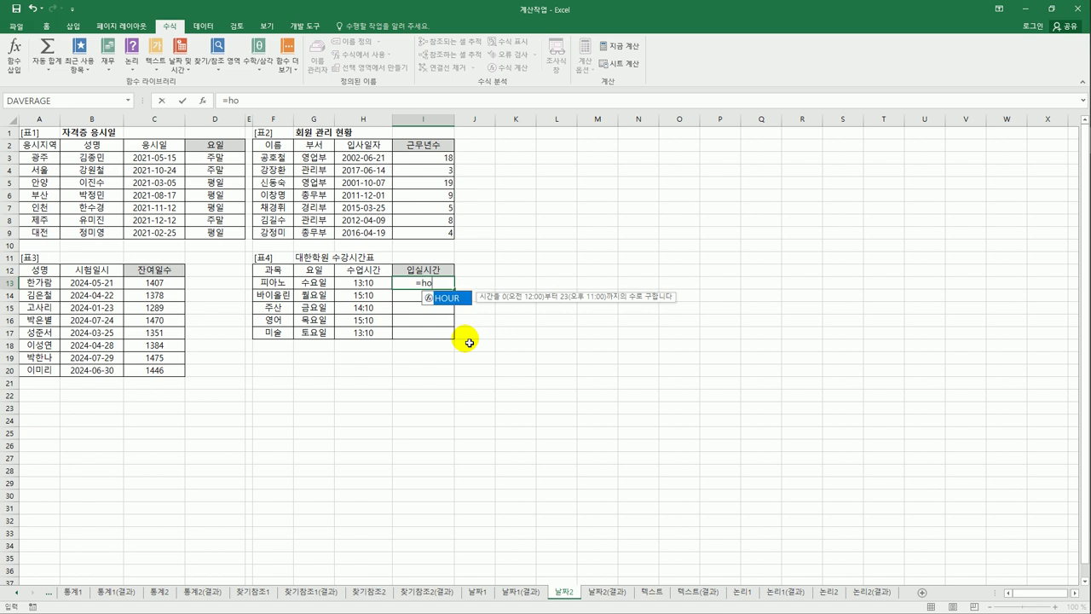
{"action": "double_click", "coordinate": [452, 300]}
{"action": "left_click", "coordinate": [371, 288]}
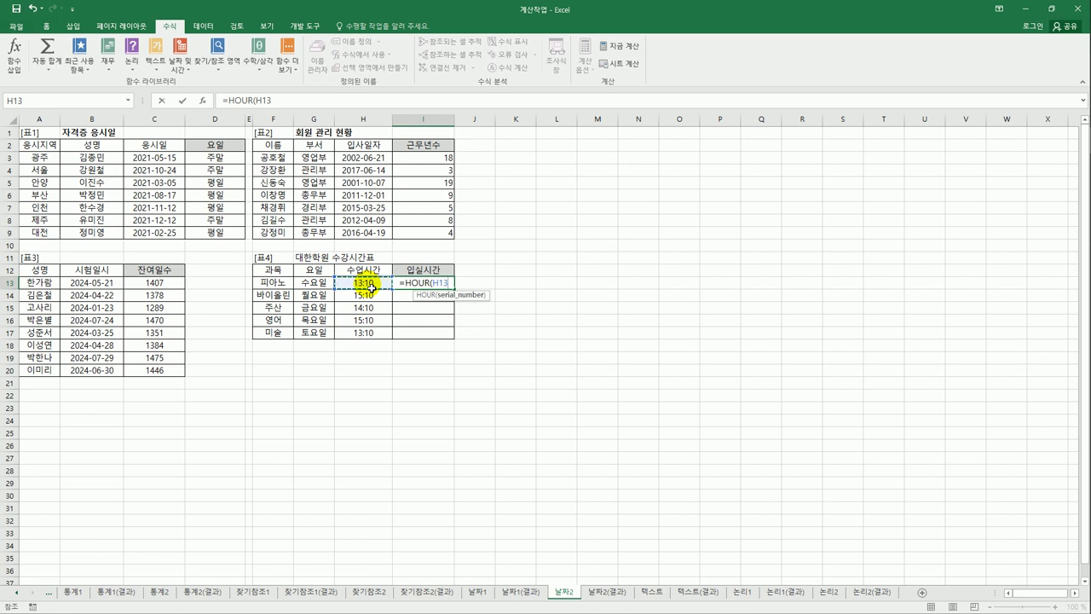
{"action": "type", "text": ")&"}
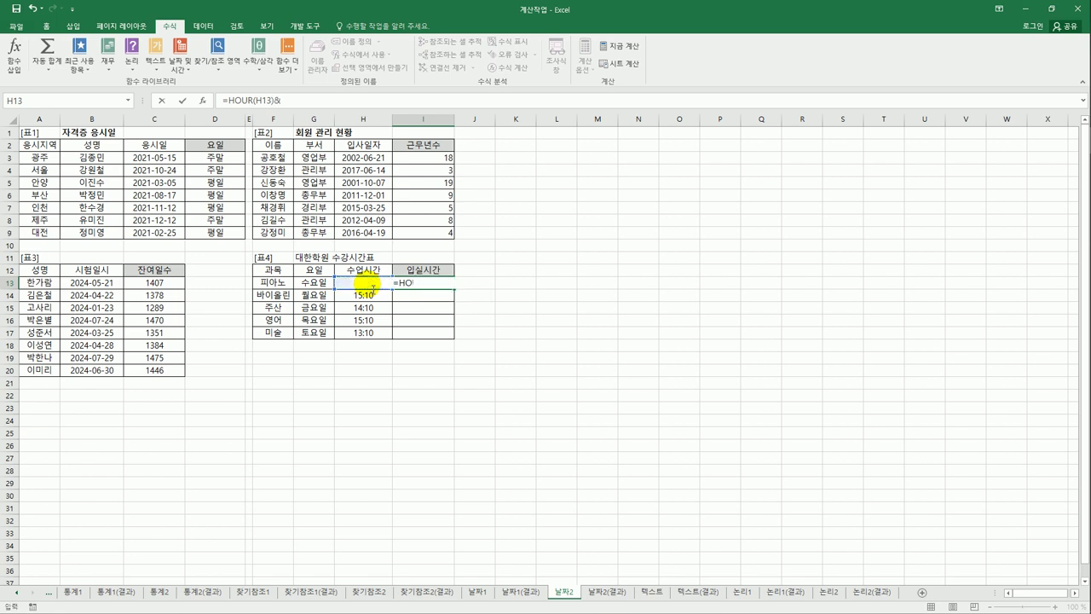
{"action": "type", "text": "\"시\""}
{"action": "key", "text": "Return"}
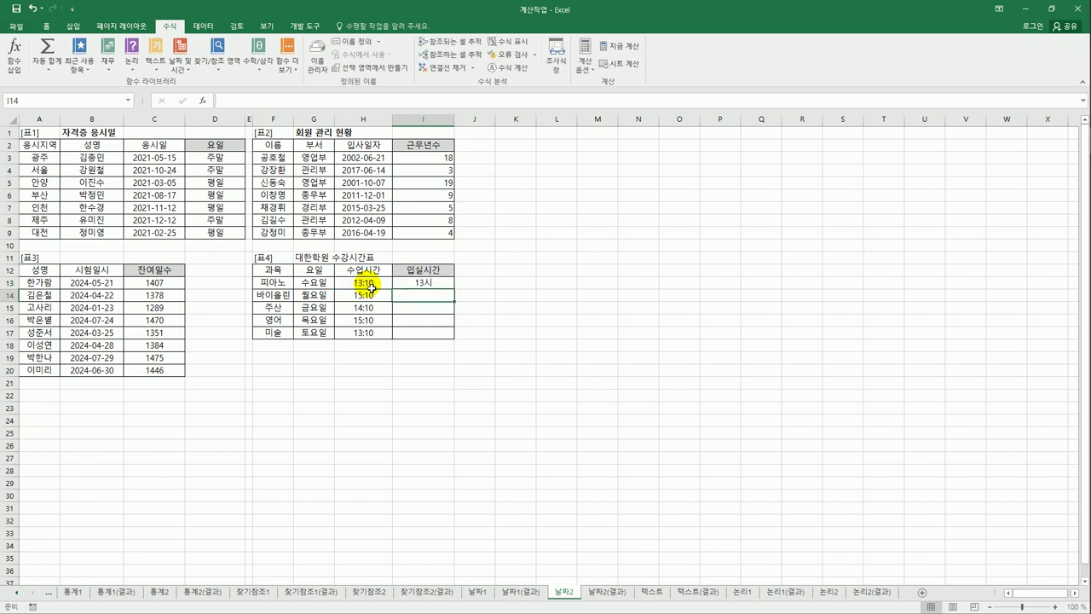
Fill the I13 formula down to I17 and compare the results with the 날짜2(결과) sheet
{"action": "left_click", "coordinate": [423, 283]}
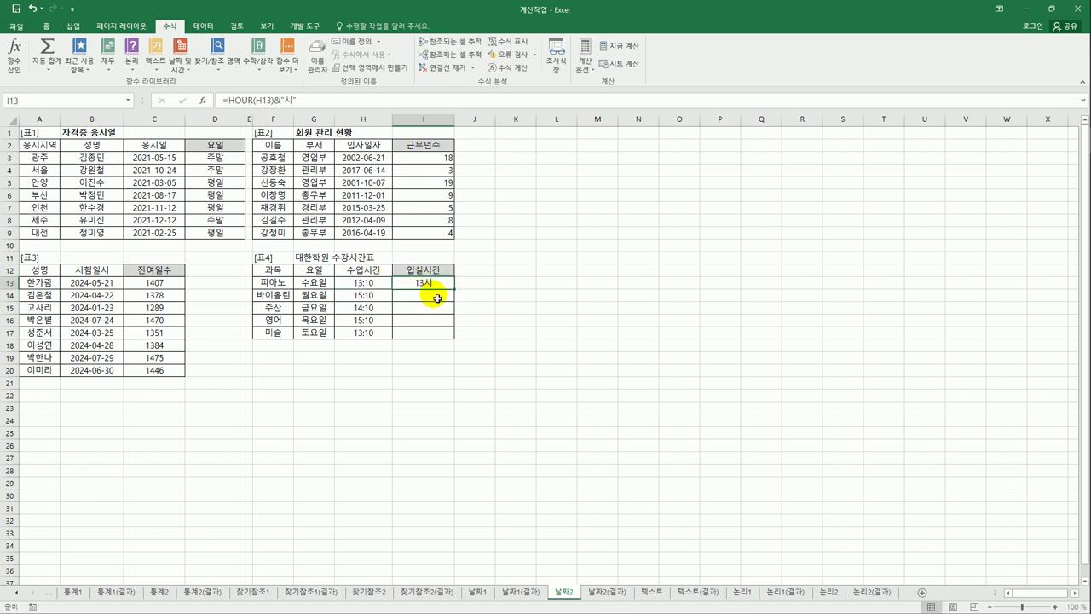
{"action": "left_click_drag", "start_coordinate": [453, 289], "coordinate": [453, 337]}
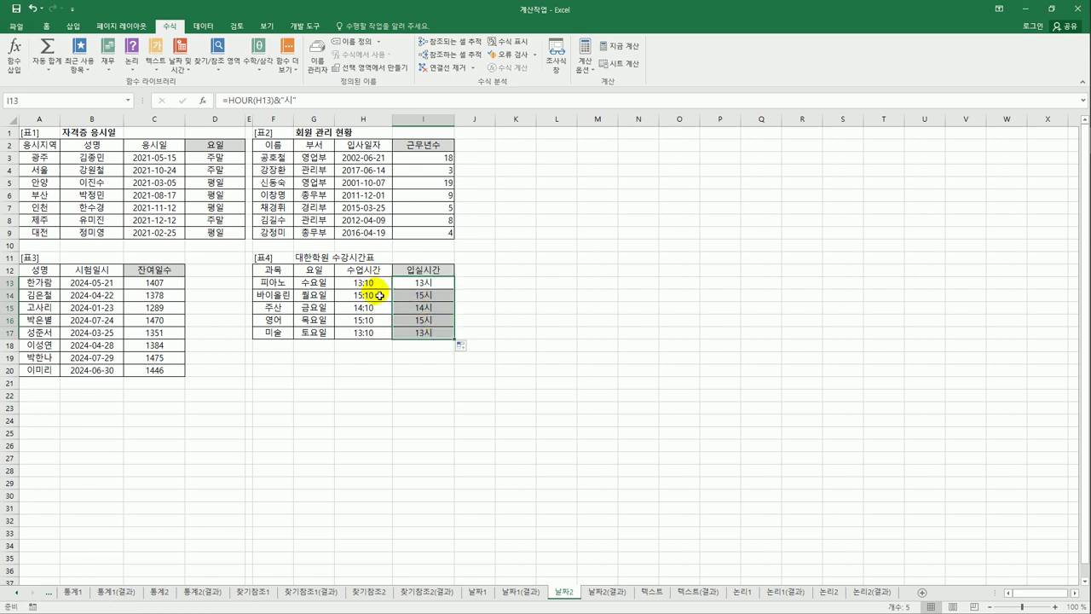
{"action": "left_click_drag", "start_coordinate": [423, 282], "coordinate": [425, 337]}
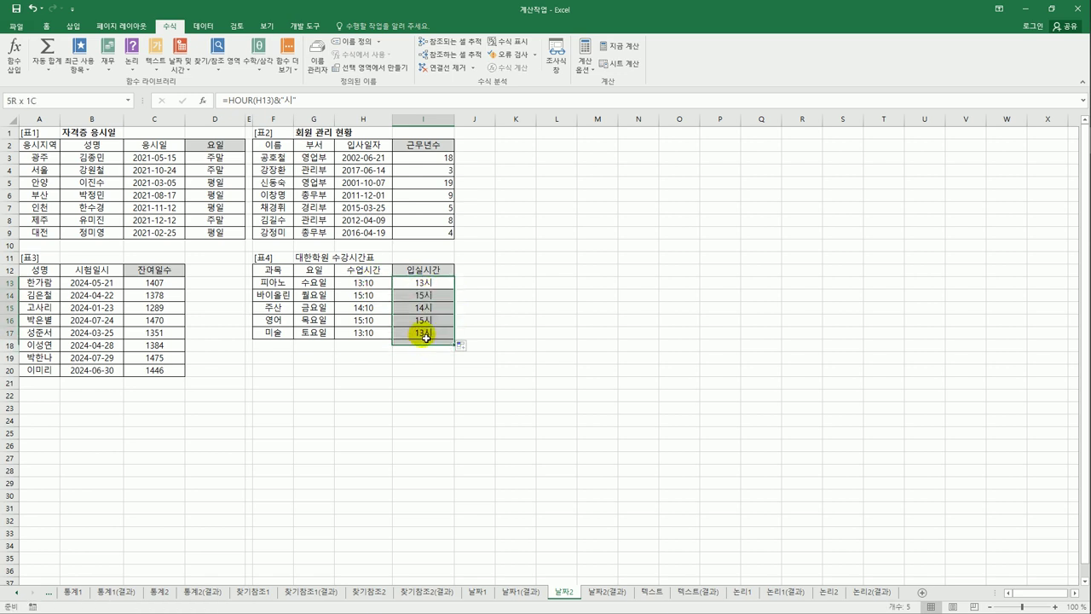
{"action": "left_click", "coordinate": [425, 337]}
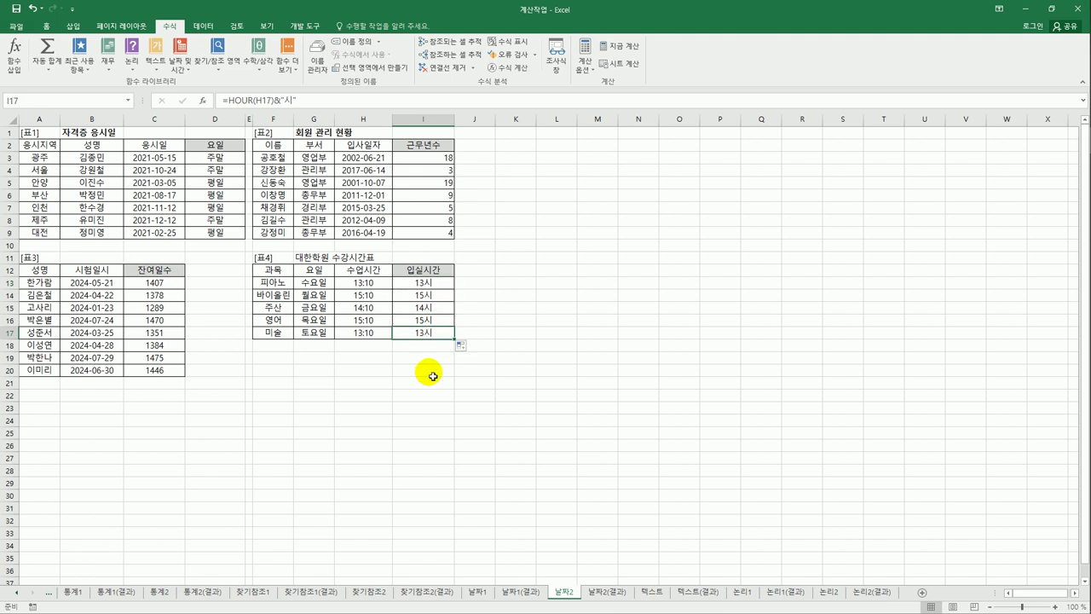
{"action": "left_click", "coordinate": [600, 594]}
{"action": "left_click", "coordinate": [563, 593]}
{"action": "left_click", "coordinate": [607, 593]}
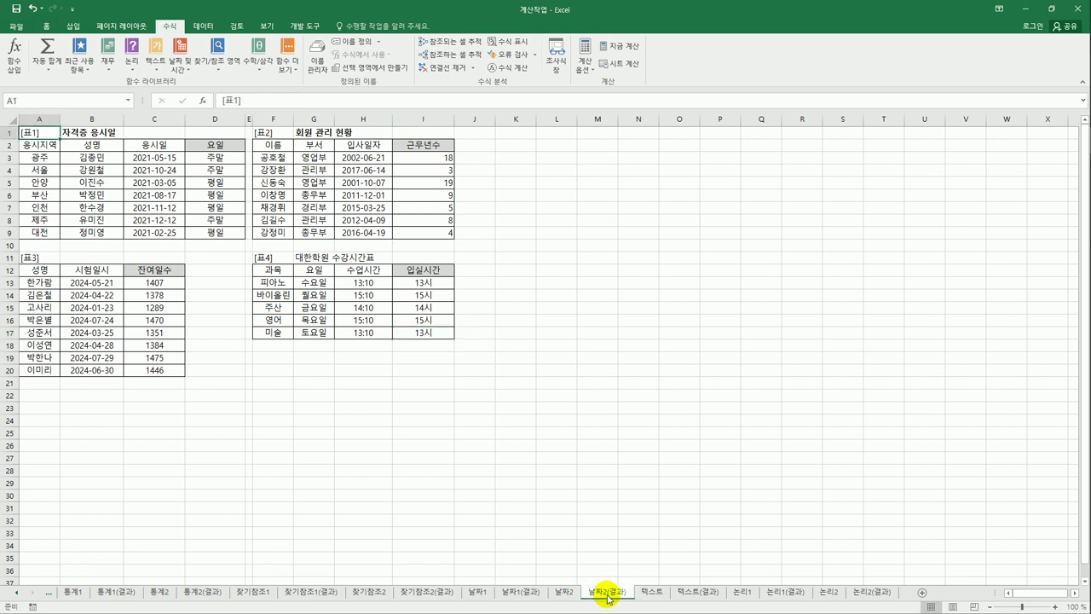
{"action": "left_click", "coordinate": [426, 333]}
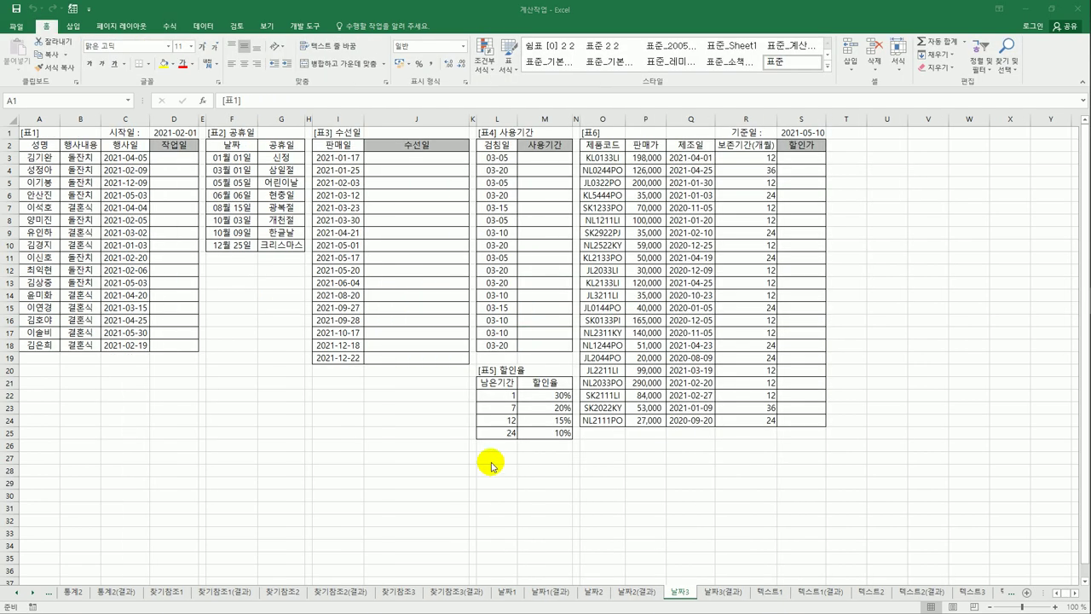
Start a NETWORKDAYS formula in D3 of 표1 on the 날짜3 sheet, with the 시작일 $D$1 as absolute start date
{"action": "left_click", "coordinate": [167, 162]}
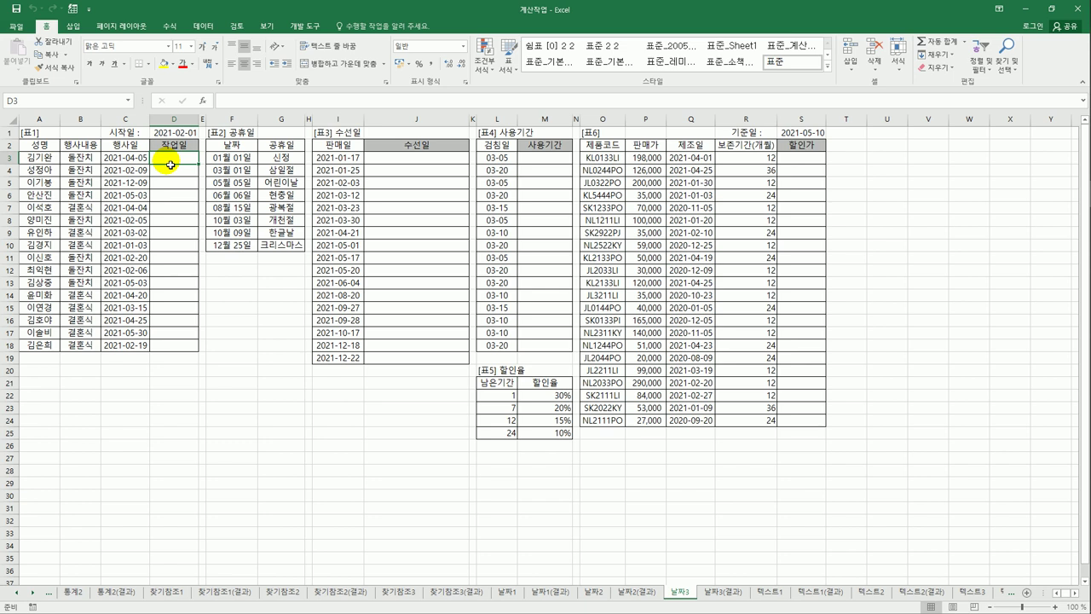
{"action": "left_click", "coordinate": [167, 134]}
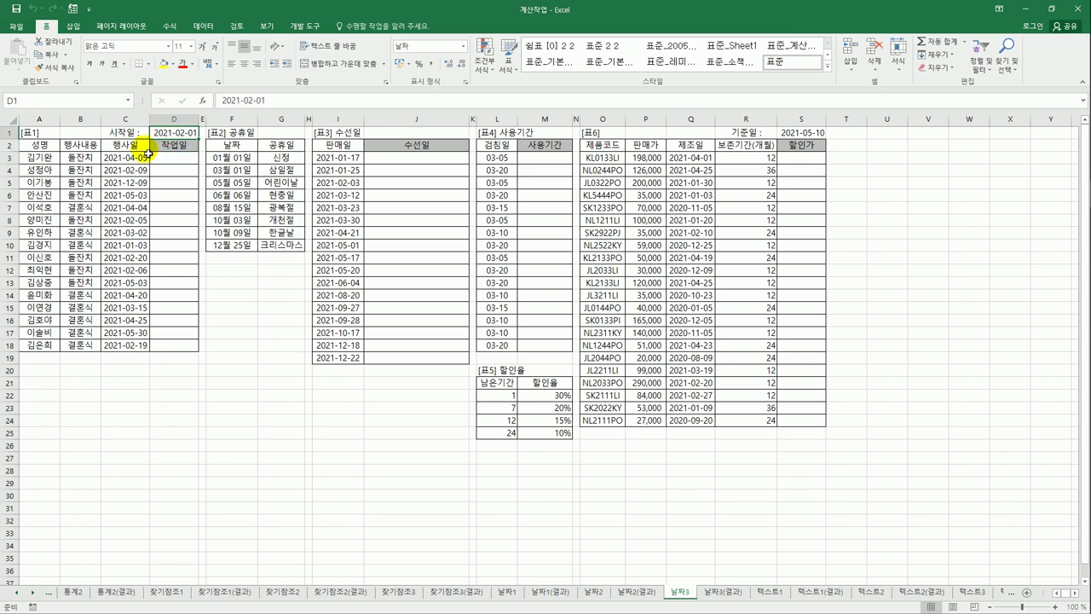
{"action": "left_click", "coordinate": [145, 161]}
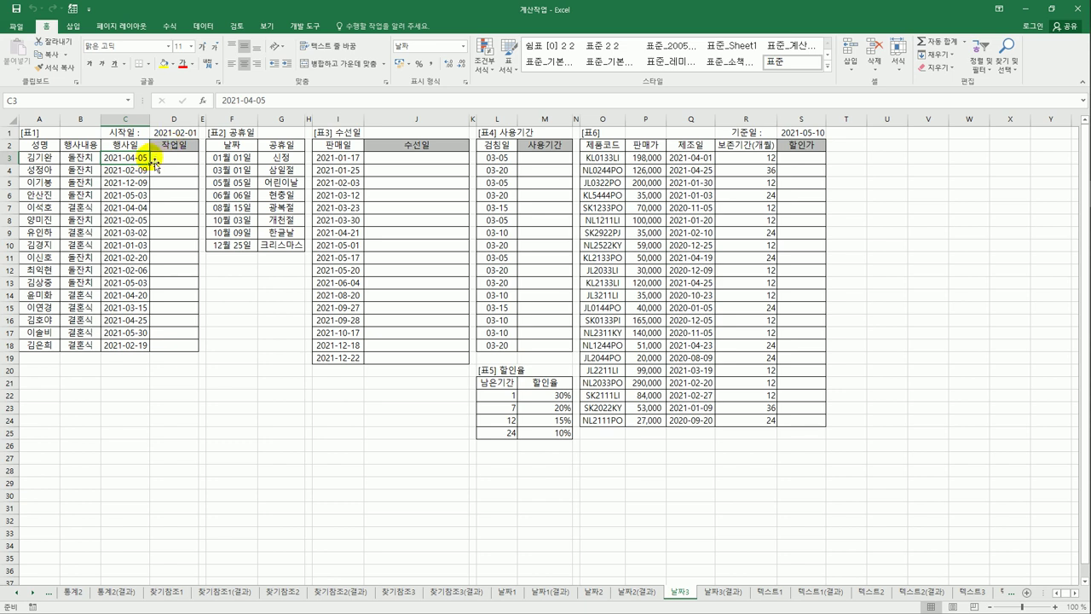
{"action": "left_click_drag", "start_coordinate": [230, 158], "coordinate": [284, 258]}
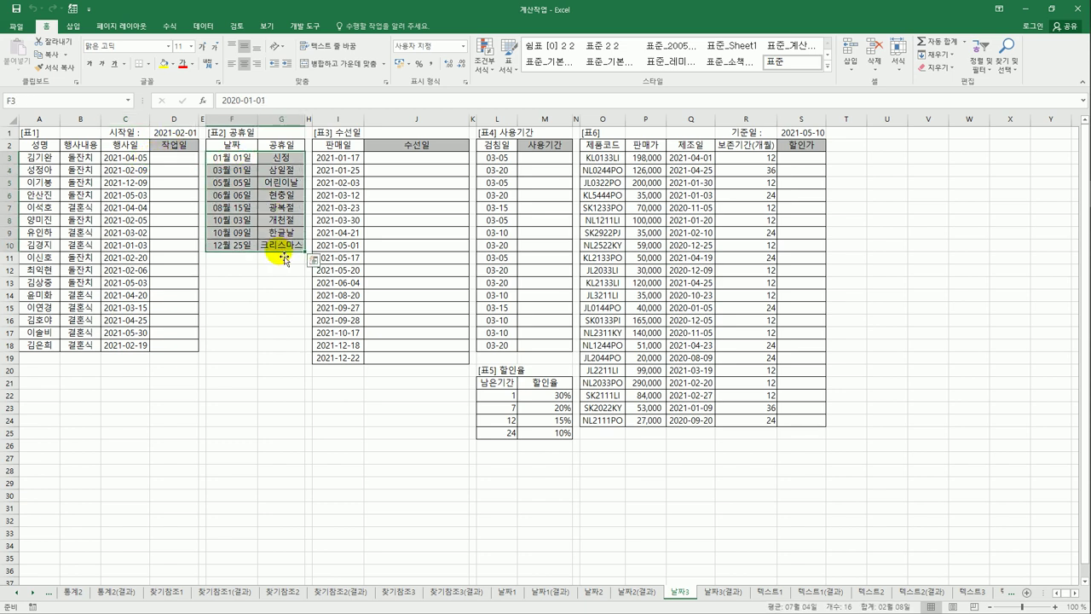
{"action": "left_click", "coordinate": [186, 161]}
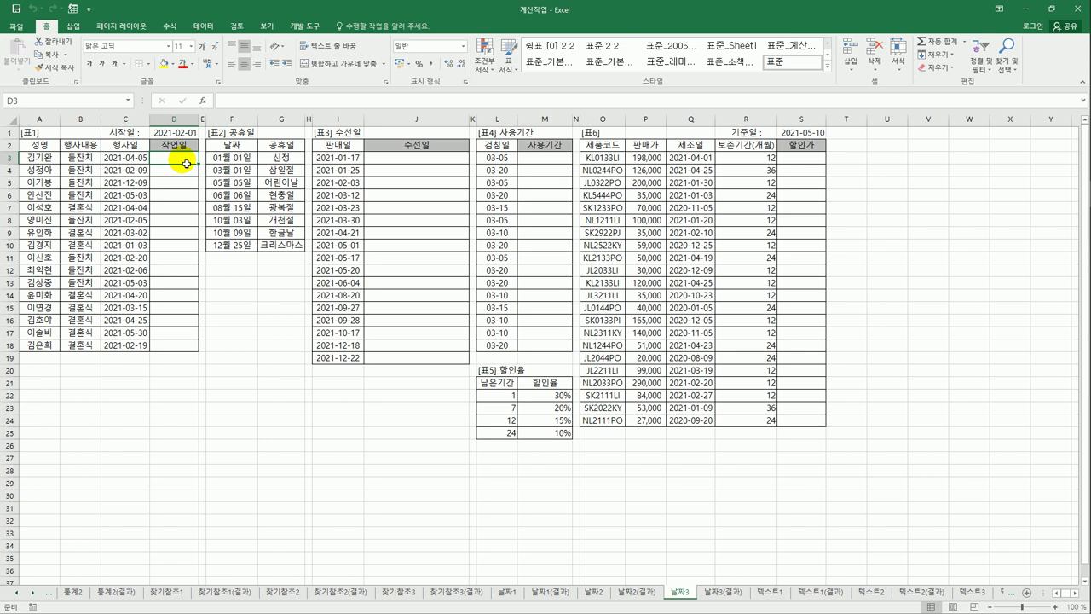
{"action": "type", "text": "="}
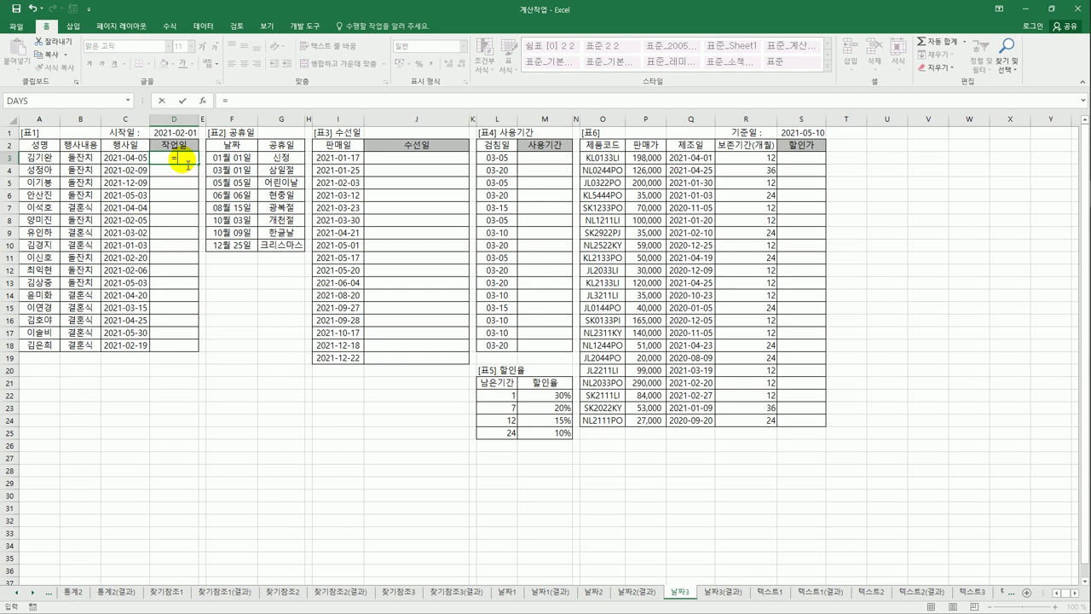
{"action": "type", "text": "ne"}
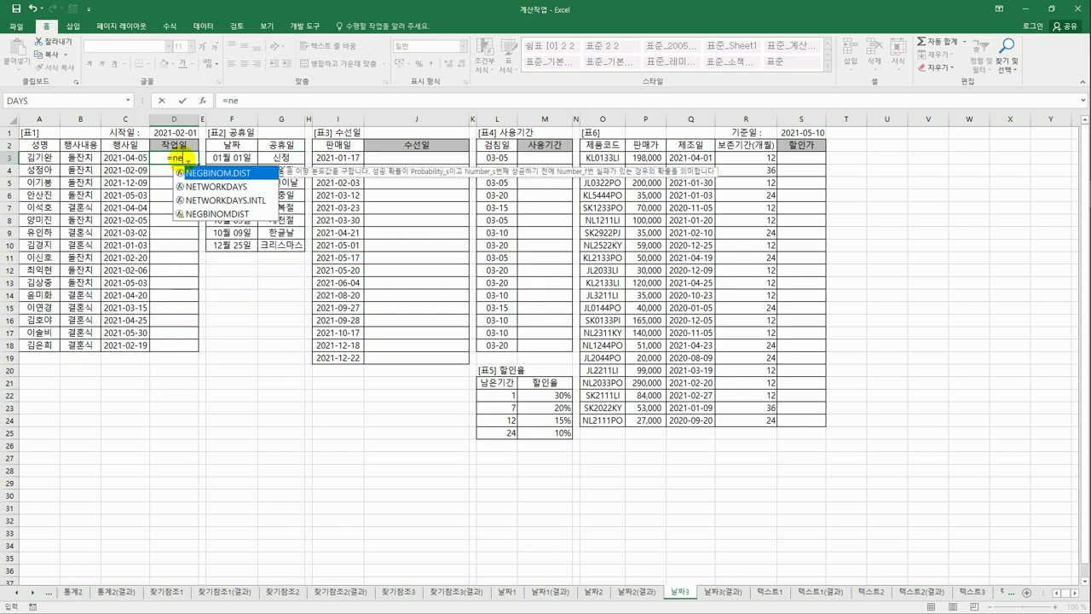
{"action": "type", "text": "t"}
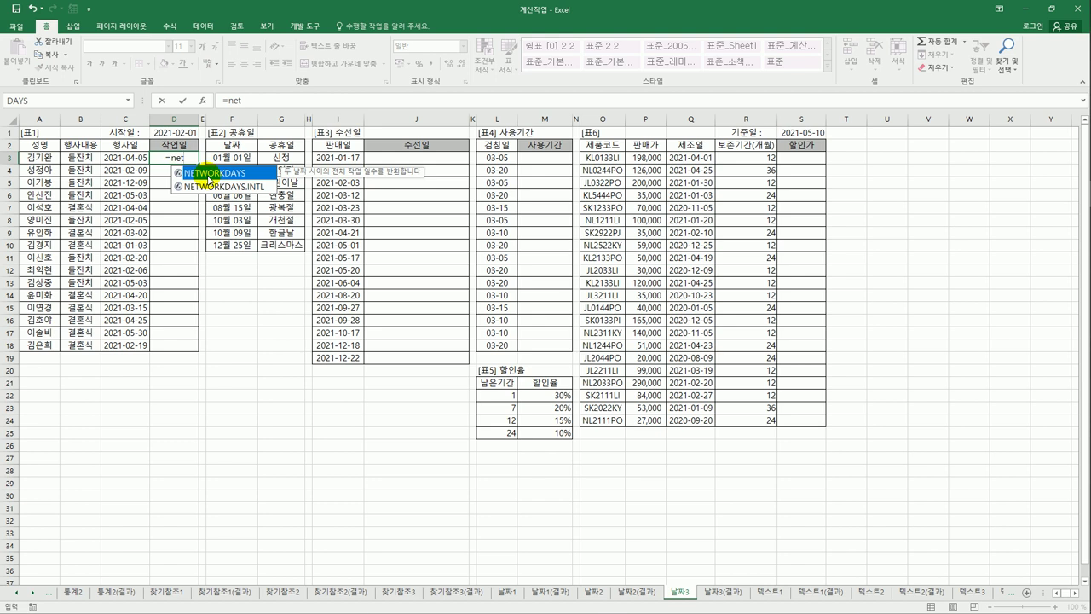
{"action": "double_click", "coordinate": [208, 175]}
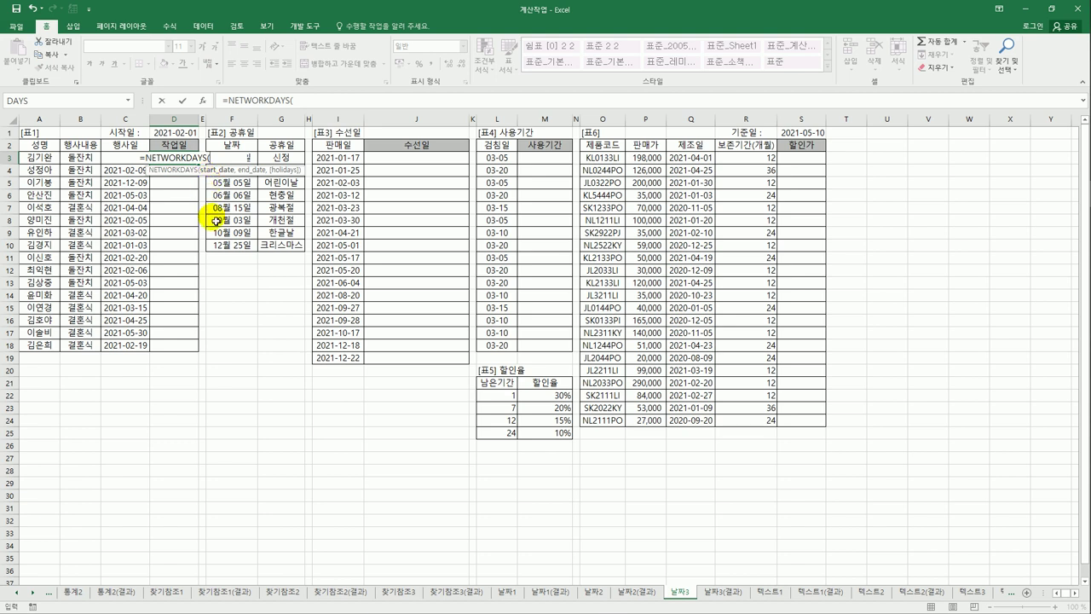
{"action": "left_click", "coordinate": [187, 134]}
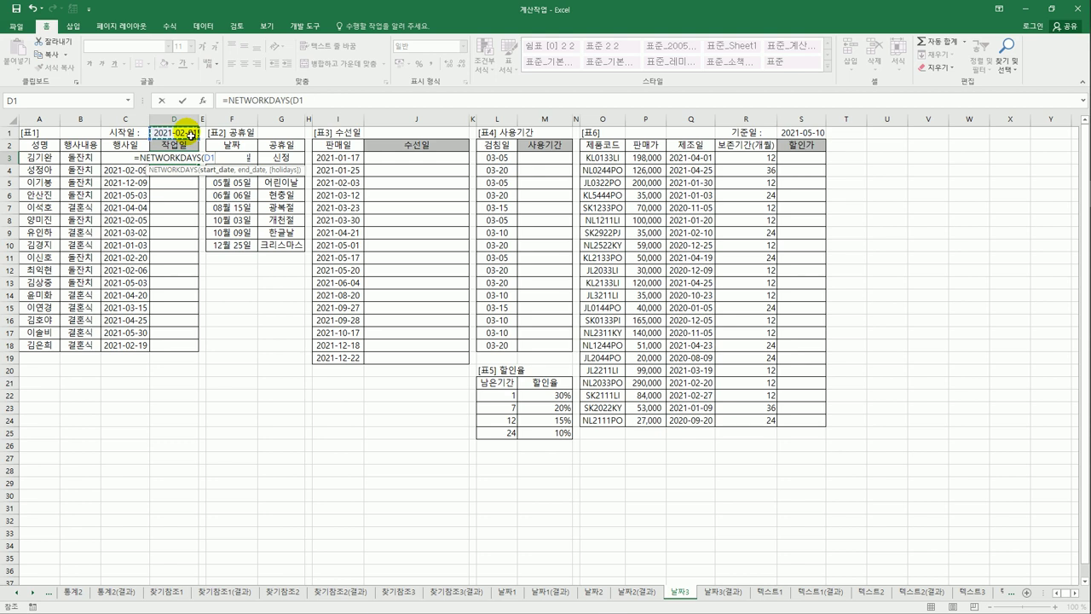
{"action": "key", "text": "F4"}
{"action": "type", "text": ","}
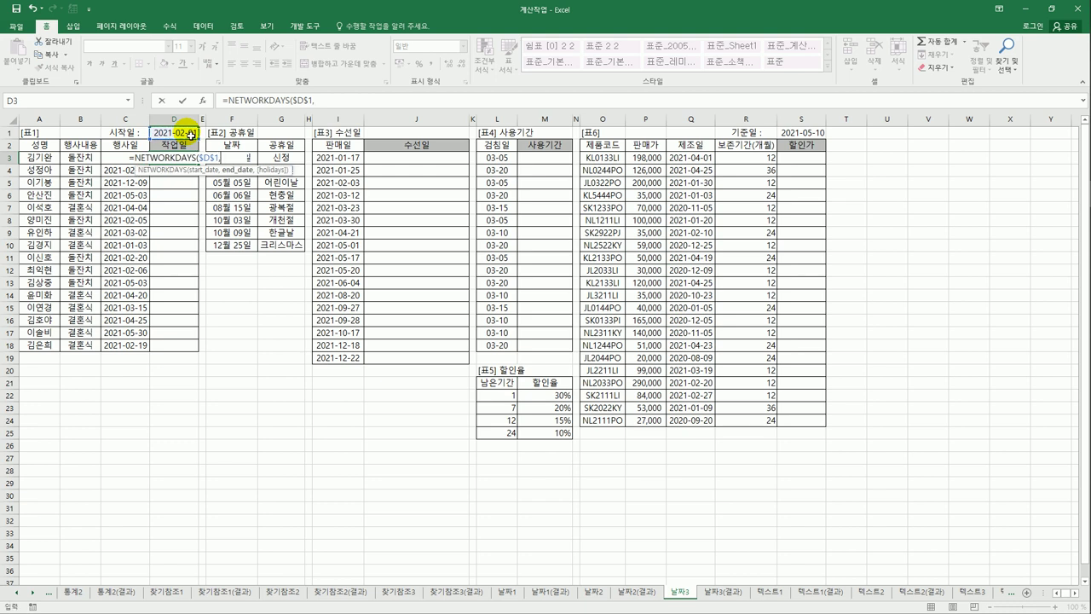
Complete the D3 formula as =NETWORKDAYS($D$1,C3,$F$3:$F$10) and fill it down to D18
{"action": "key", "text": "Left"}
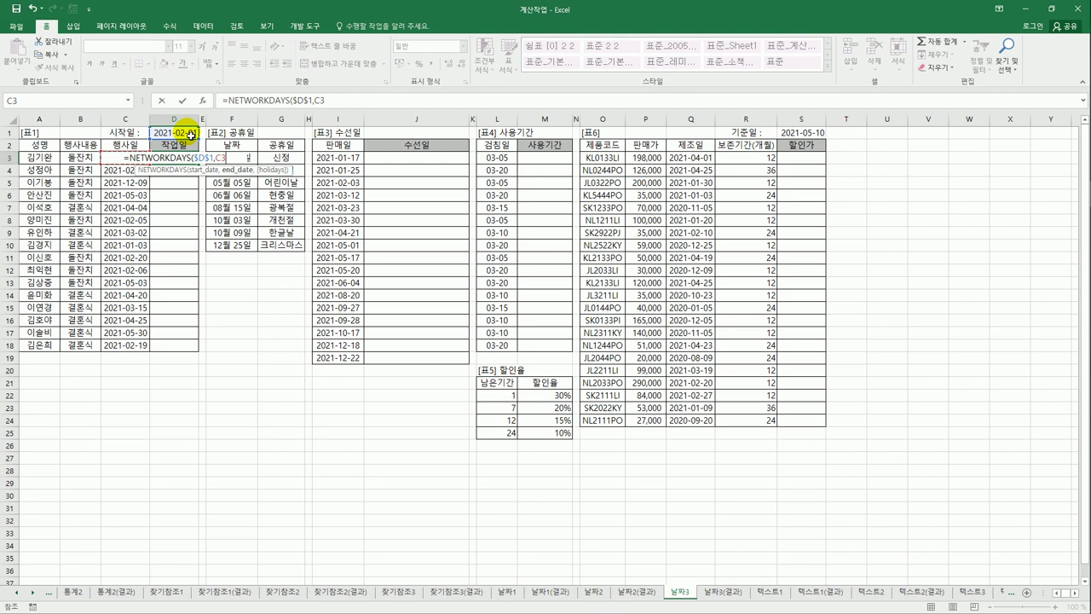
{"action": "type", "text": ","}
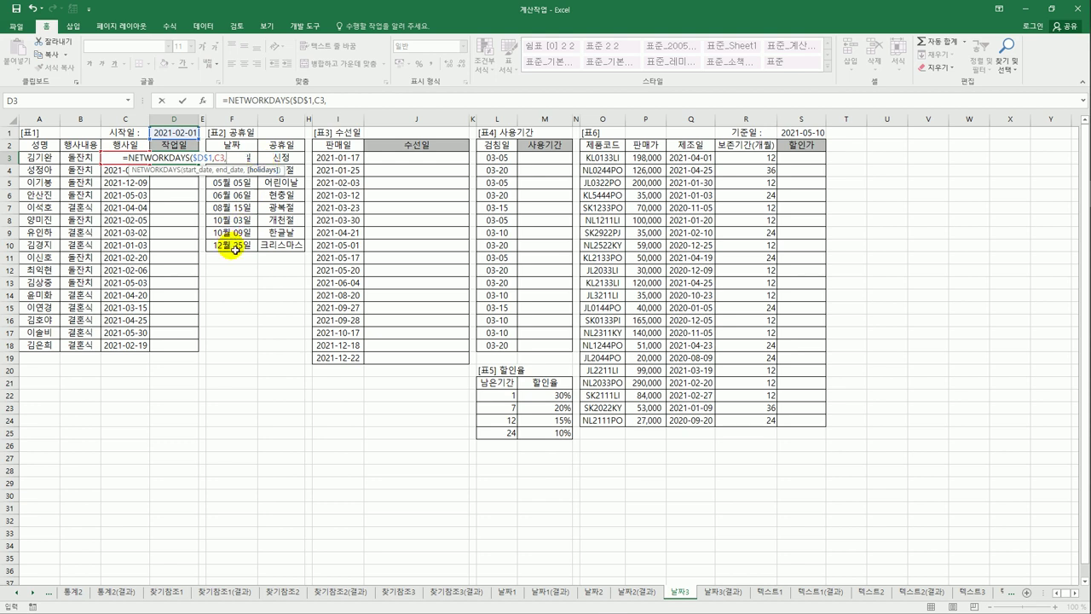
{"action": "left_click_drag", "start_coordinate": [257, 158], "coordinate": [252, 247]}
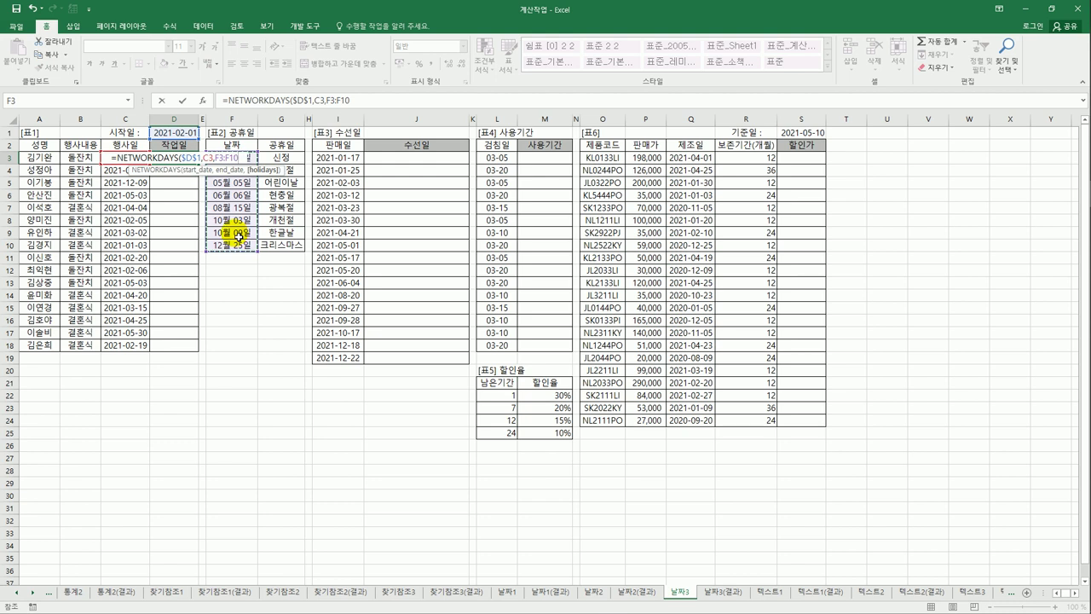
{"action": "key", "text": "F4"}
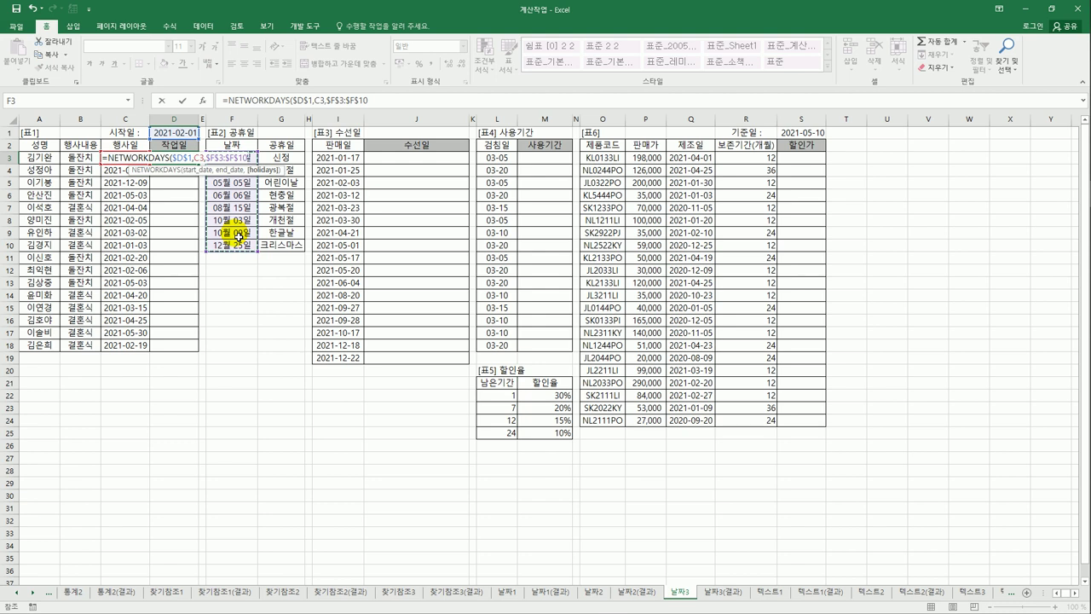
{"action": "type", "text": ")"}
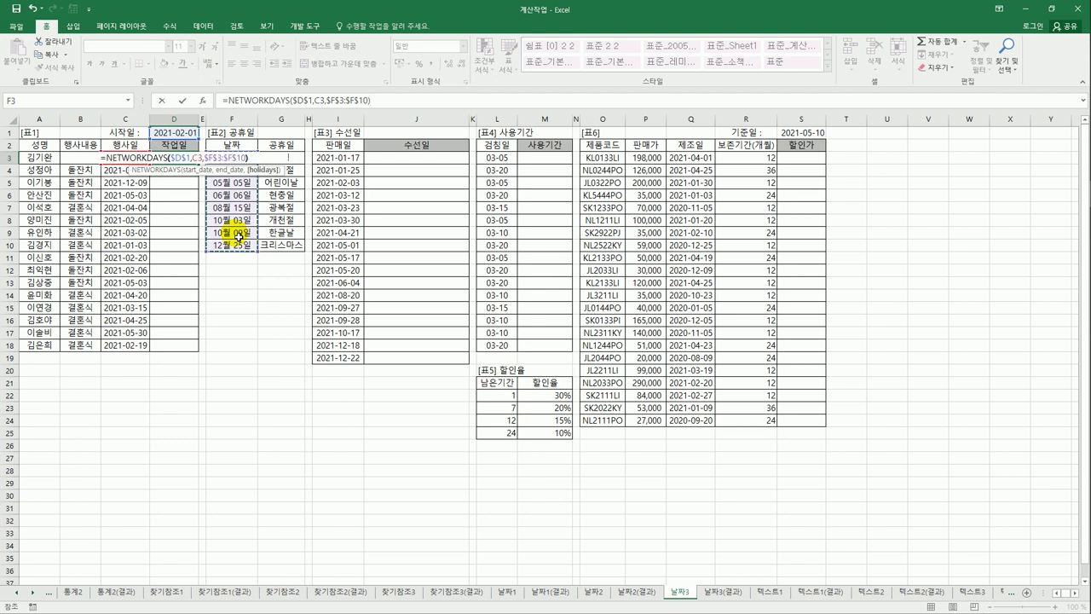
{"action": "key", "text": "ctrl+Return"}
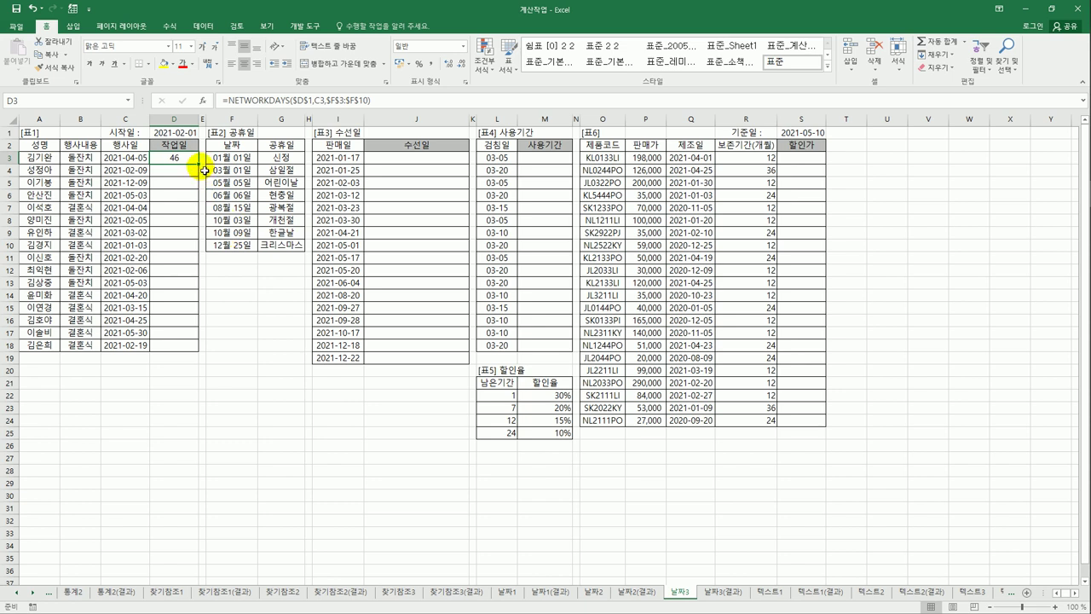
{"action": "left_click_drag", "start_coordinate": [199, 164], "coordinate": [197, 357]}
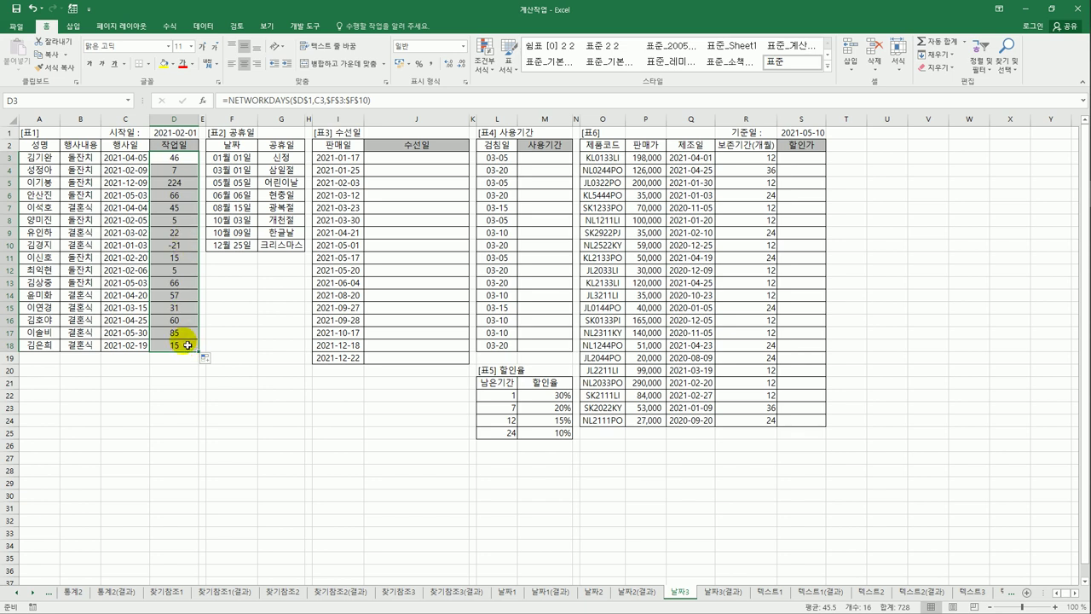
Wrap the D3 formula of 표1 in an IF that returns "" when the NETWORKDAYS result is <0, leaving the false value open
{"action": "left_click", "coordinate": [181, 245]}
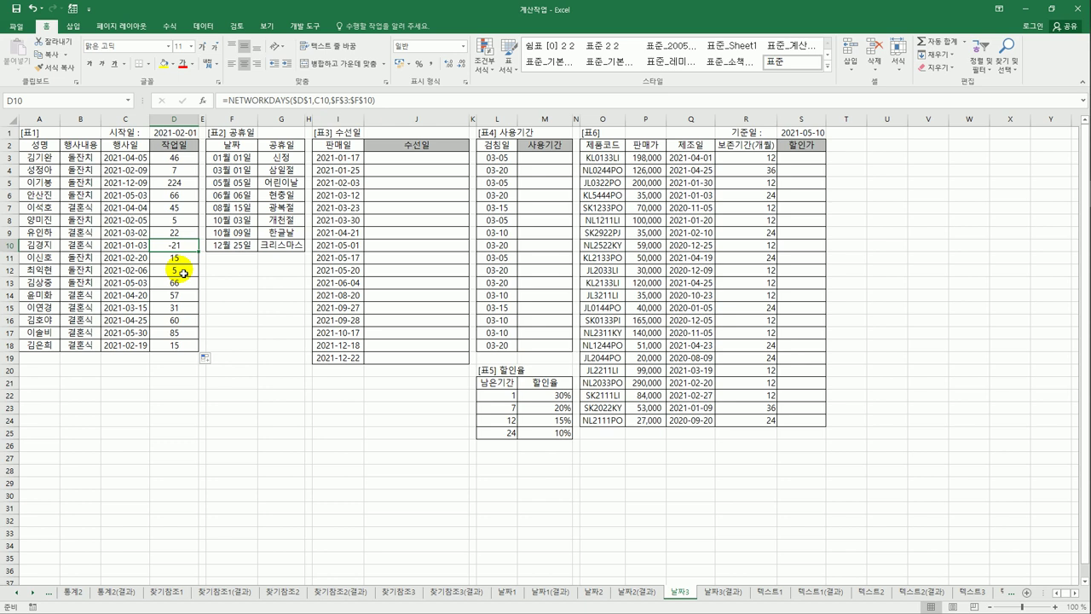
{"action": "left_click", "coordinate": [188, 160]}
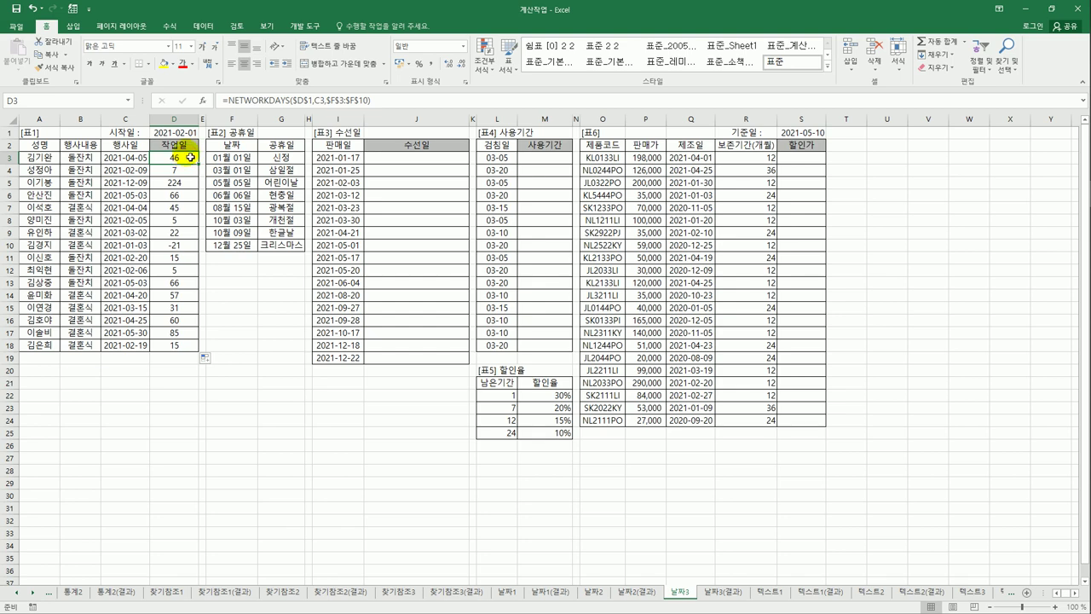
{"action": "left_click", "coordinate": [225, 101]}
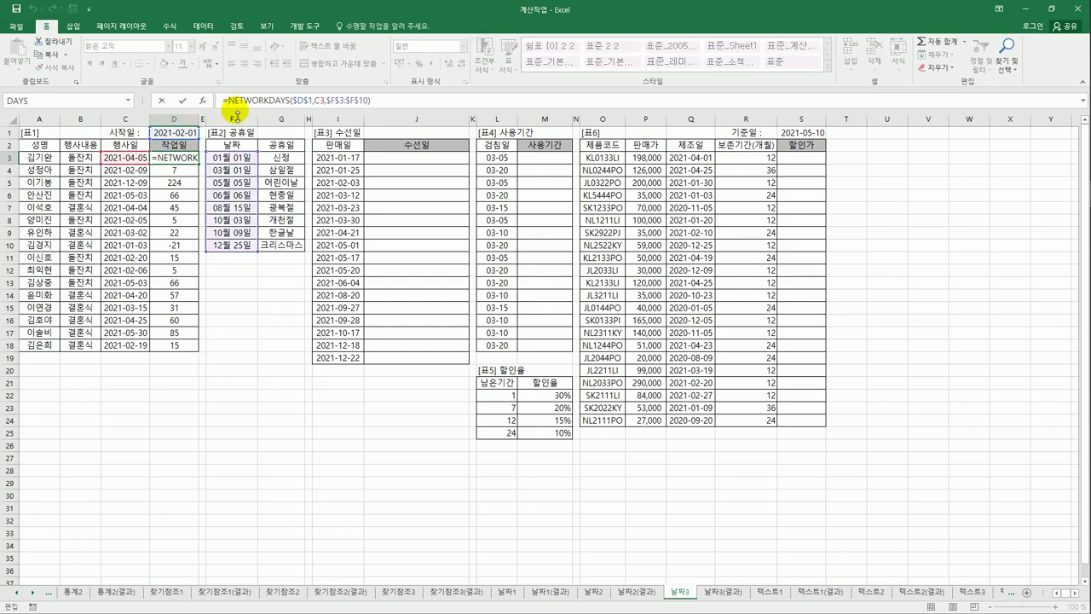
{"action": "type", "text": "IF("}
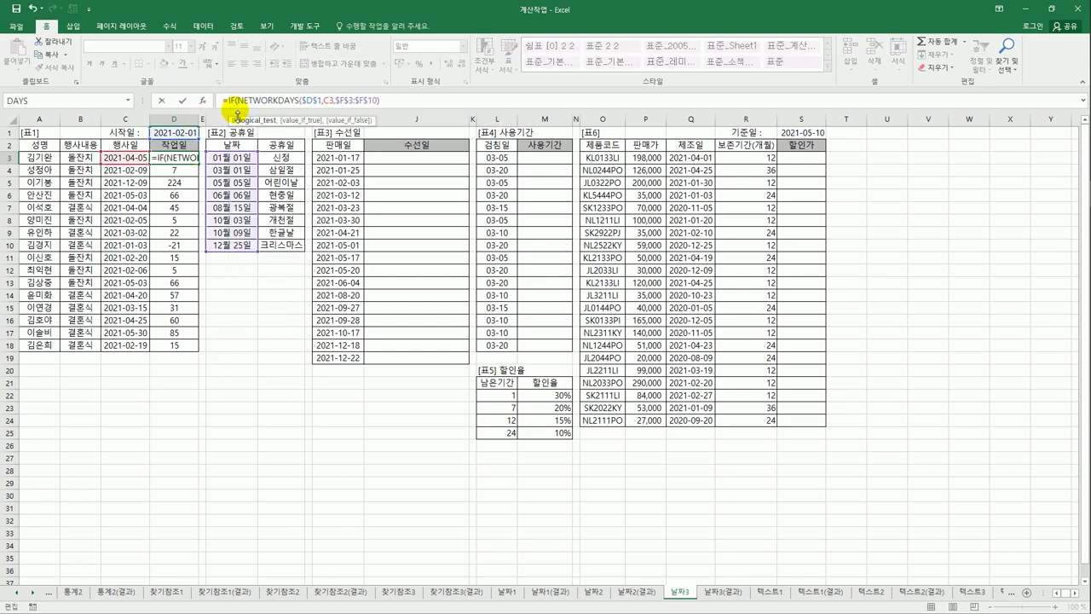
{"action": "left_click", "coordinate": [420, 103]}
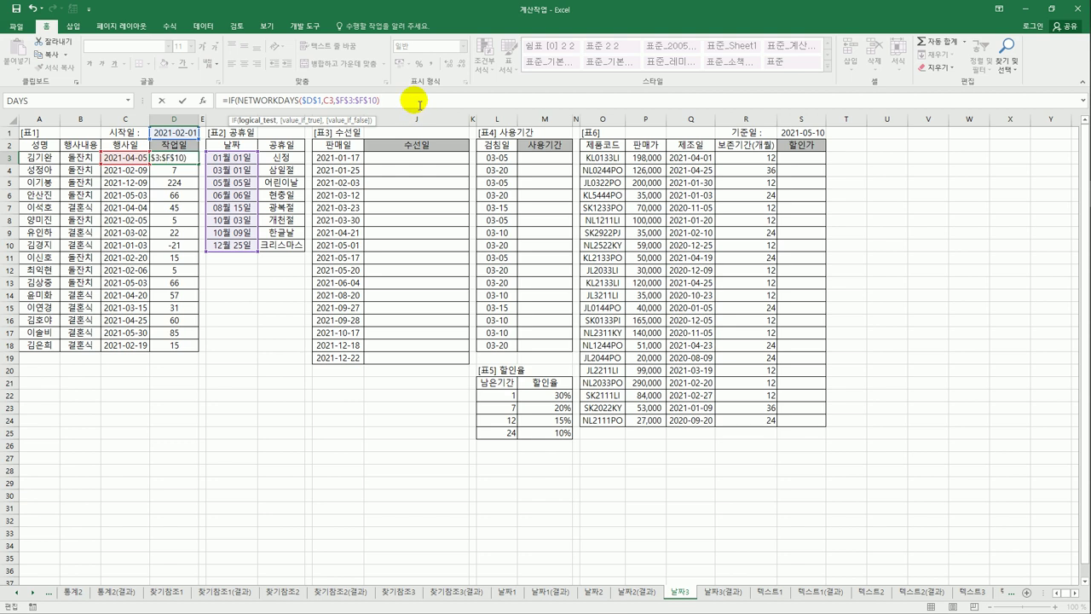
{"action": "type", "text": "<0,"}
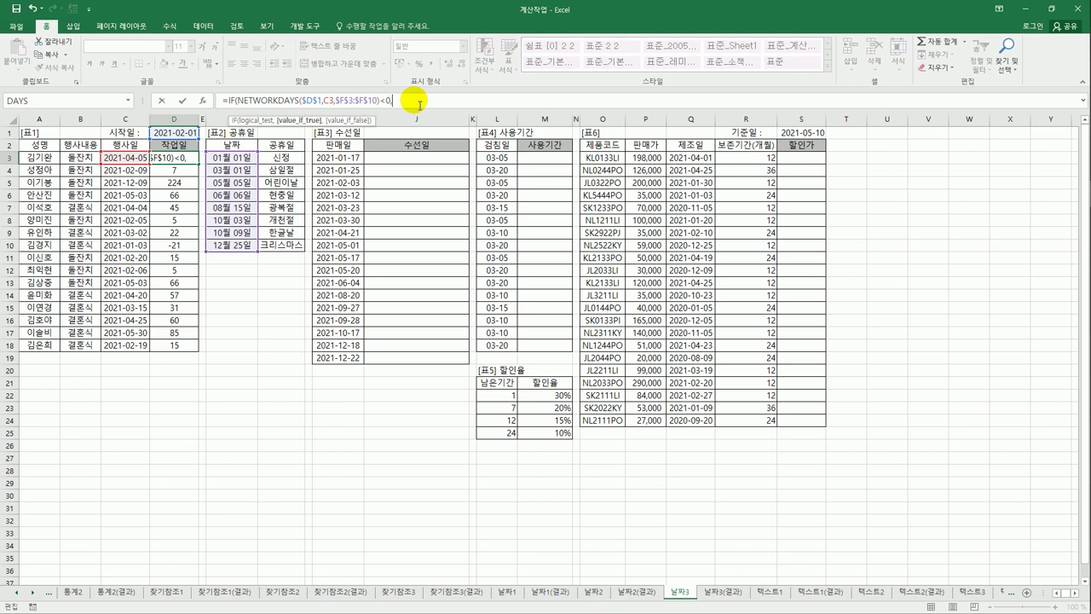
{"action": "type", "text": "\"\","}
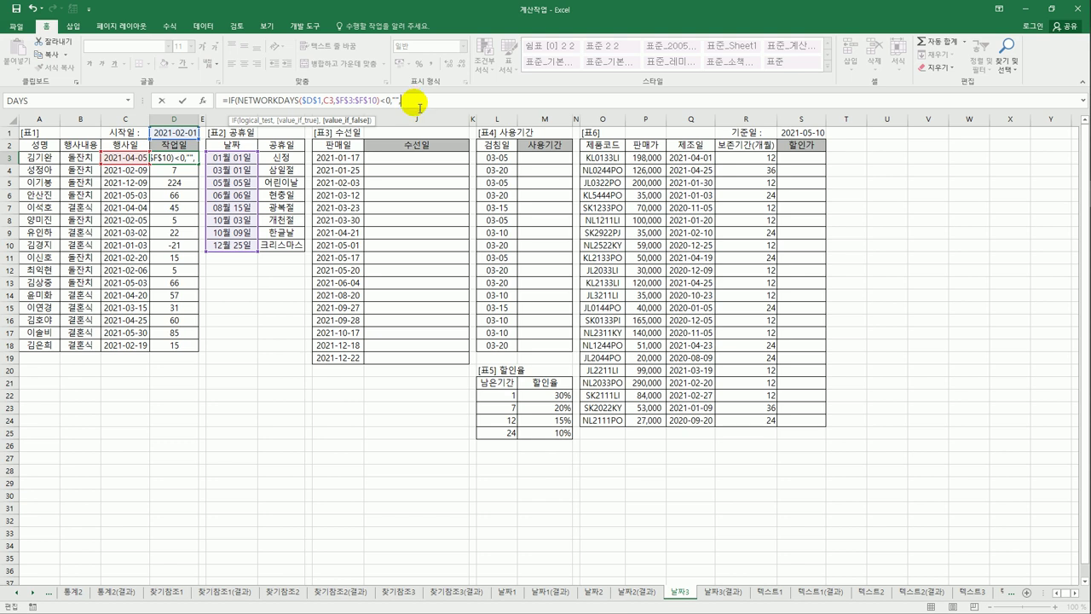
Complete the IF in D3 with TEXT(NETWORKDAYS($D$1,C3,$F$3:$F$10),"000") as false value and fill it down to D18
{"action": "type", "text": "text"}
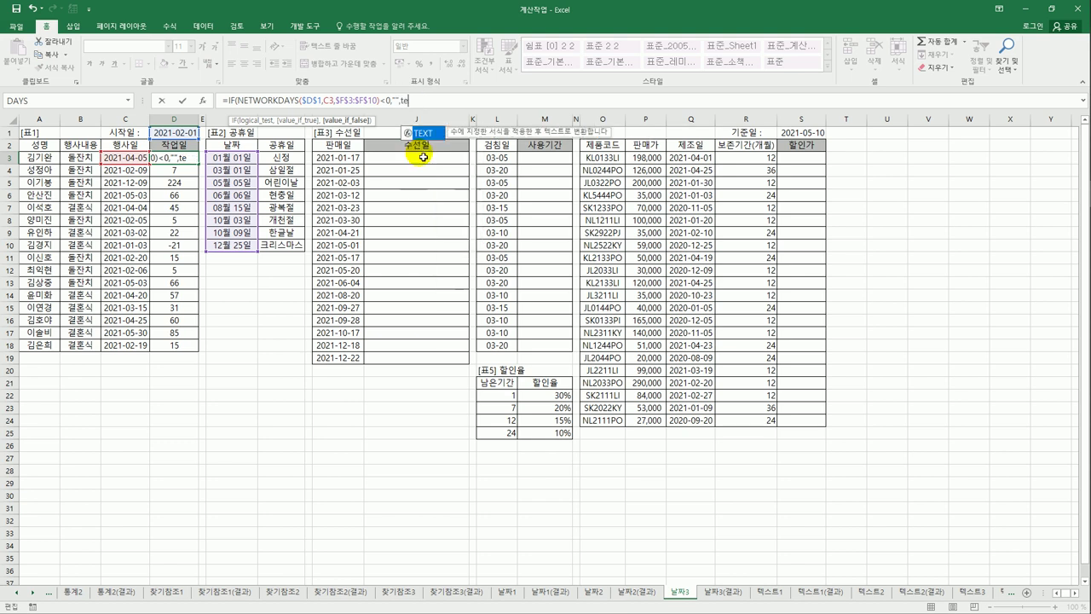
{"action": "key", "text": "Tab"}
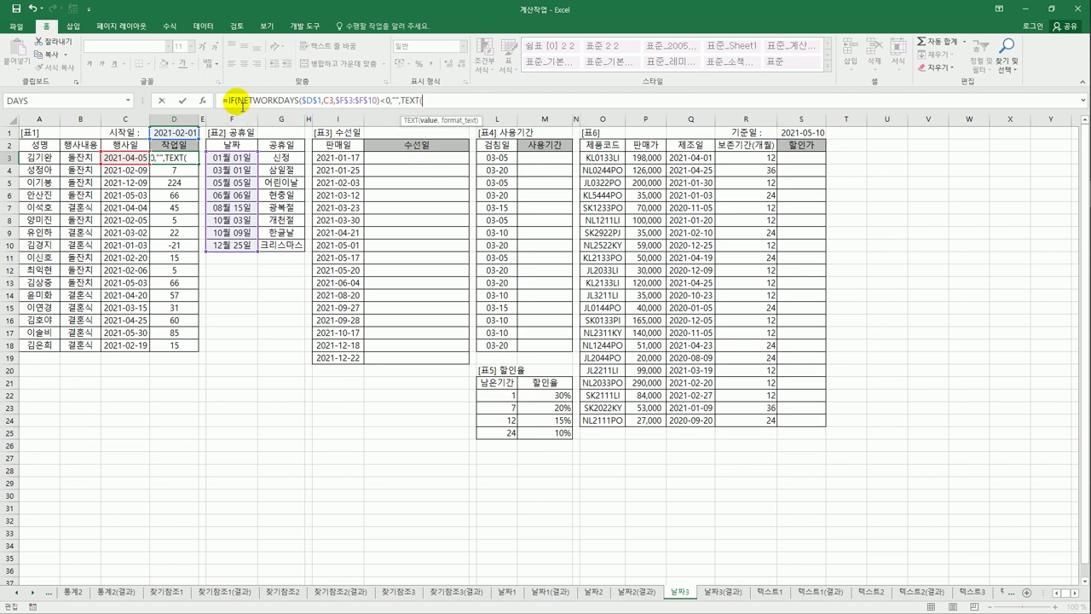
{"action": "left_click_drag", "start_coordinate": [240, 102], "coordinate": [382, 106]}
{"action": "key", "text": "ctrl+c"}
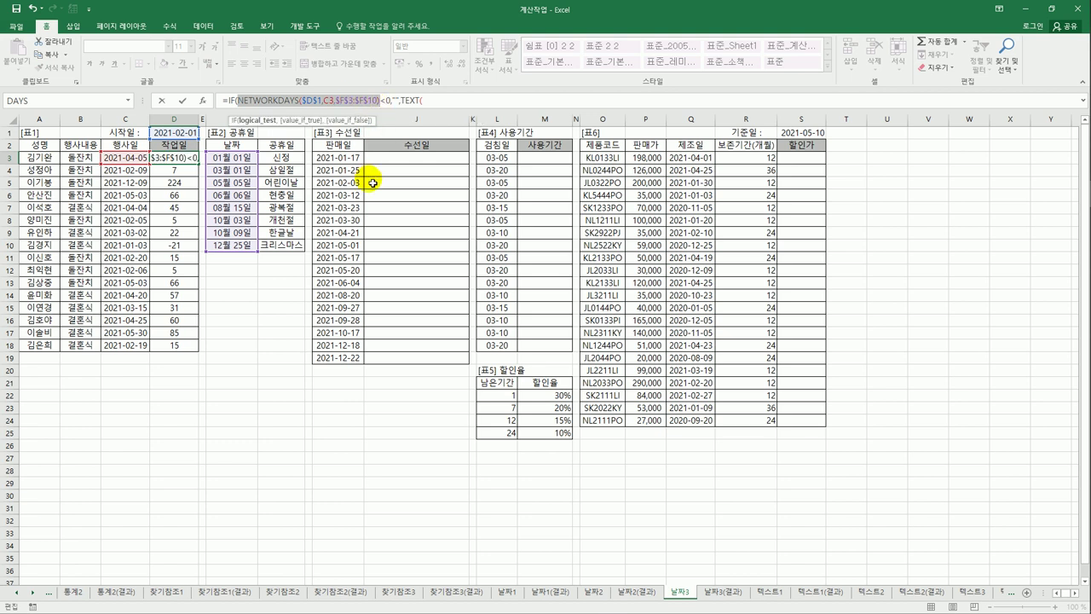
{"action": "left_click", "coordinate": [449, 103]}
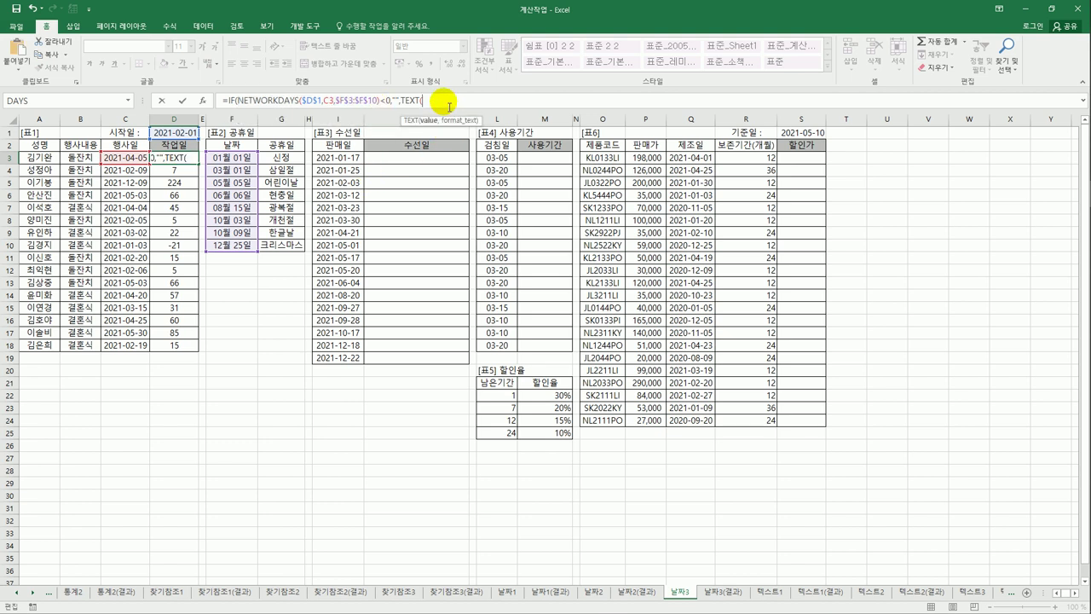
{"action": "key", "text": "ctrl+v"}
{"action": "type", "text": ","}
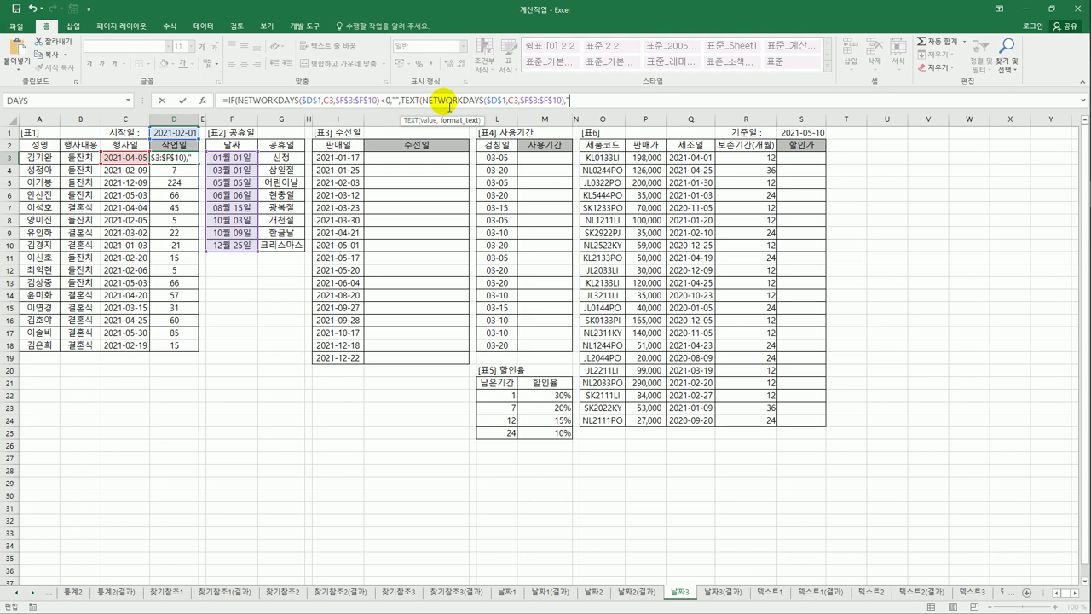
{"action": "type", "text": "\"000\")"}
{"action": "key", "text": "Return"}
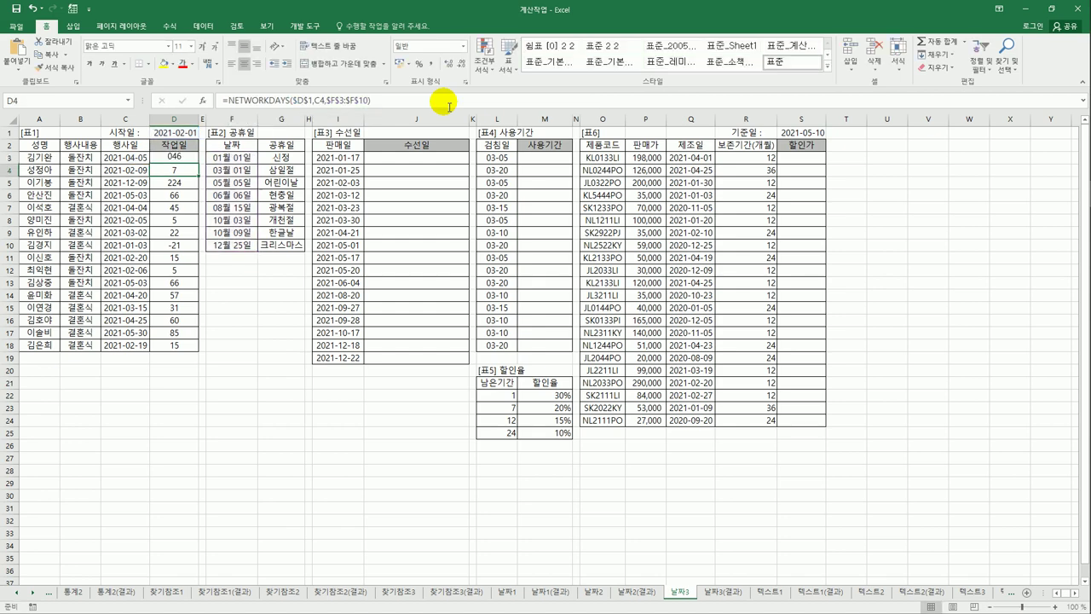
{"action": "key", "text": "Up"}
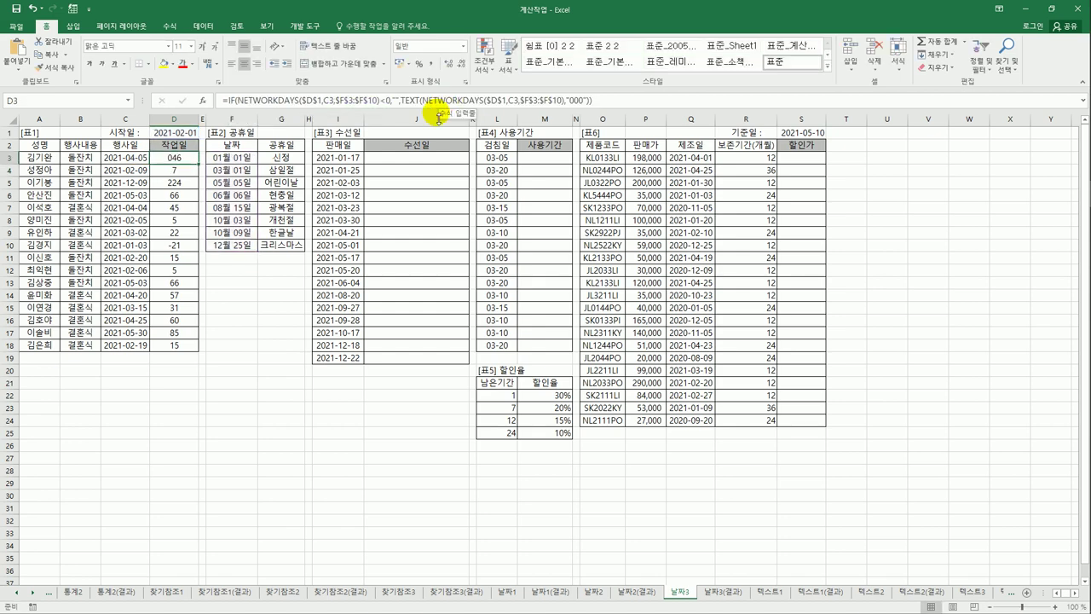
{"action": "left_click_drag", "start_coordinate": [199, 163], "coordinate": [188, 350]}
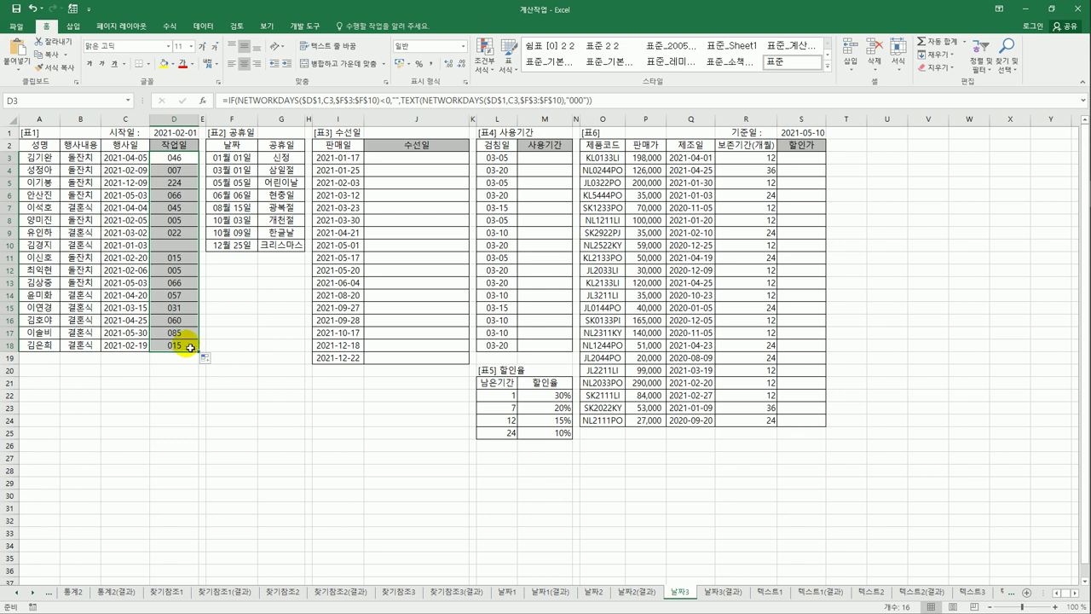
Enter =WORKDAY(I3,3,$F$3:$F$10) in J3 of 표3 to calculate the 수선일 from the 판매일
{"action": "left_click", "coordinate": [398, 164]}
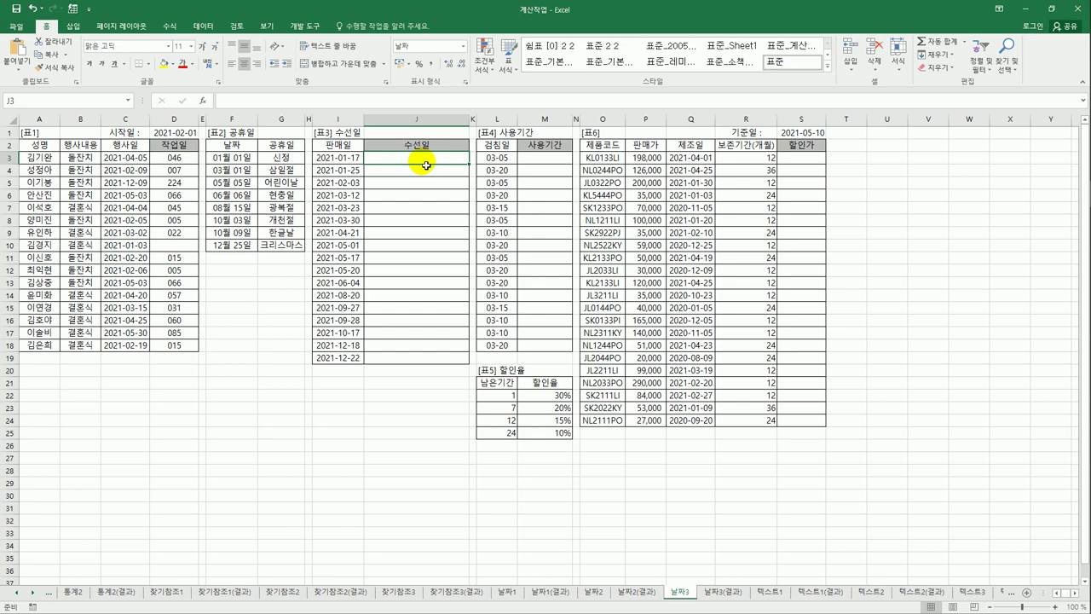
{"action": "type", "text": "=wo"}
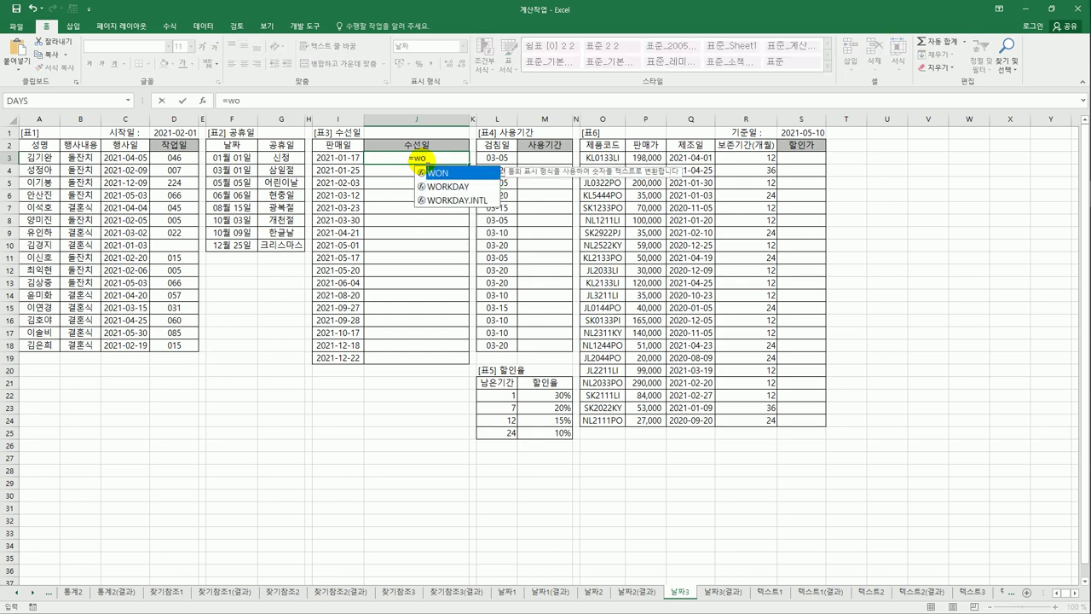
{"action": "key", "text": "Down"}
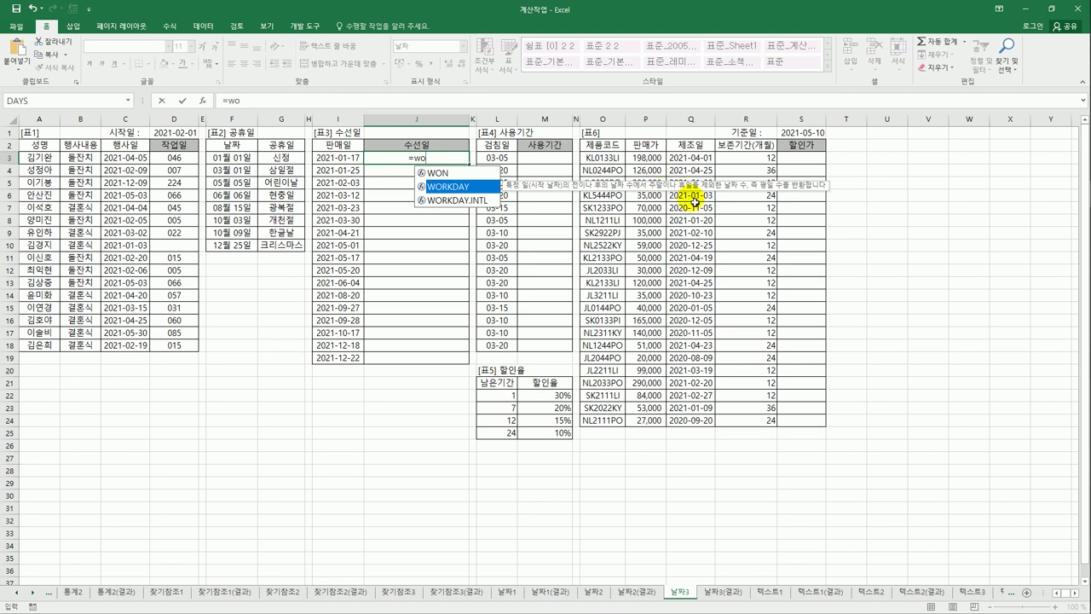
{"action": "double_click", "coordinate": [474, 186]}
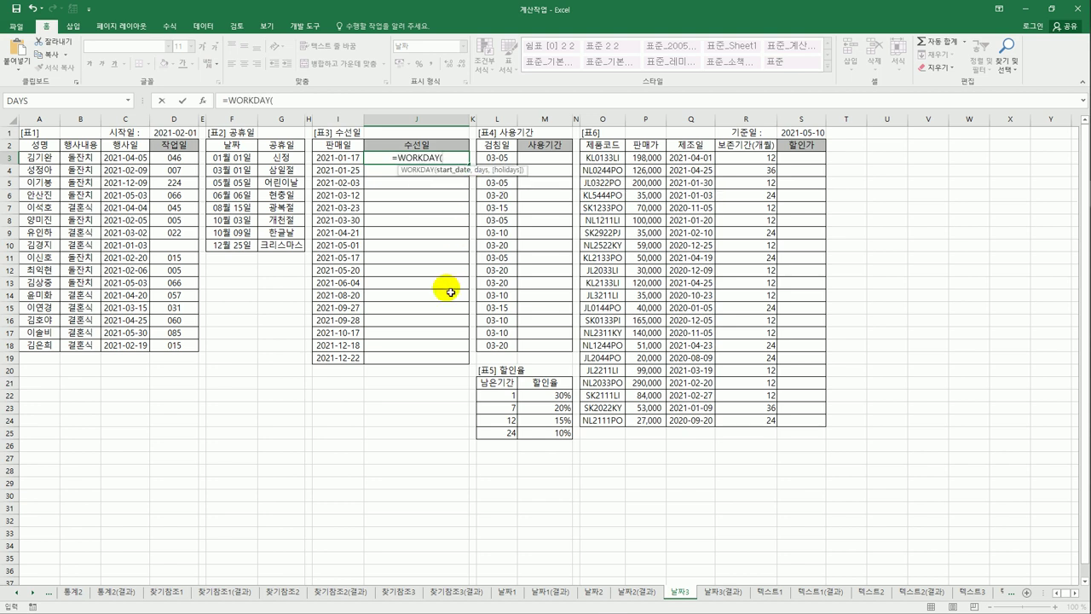
{"action": "left_click", "coordinate": [349, 161]}
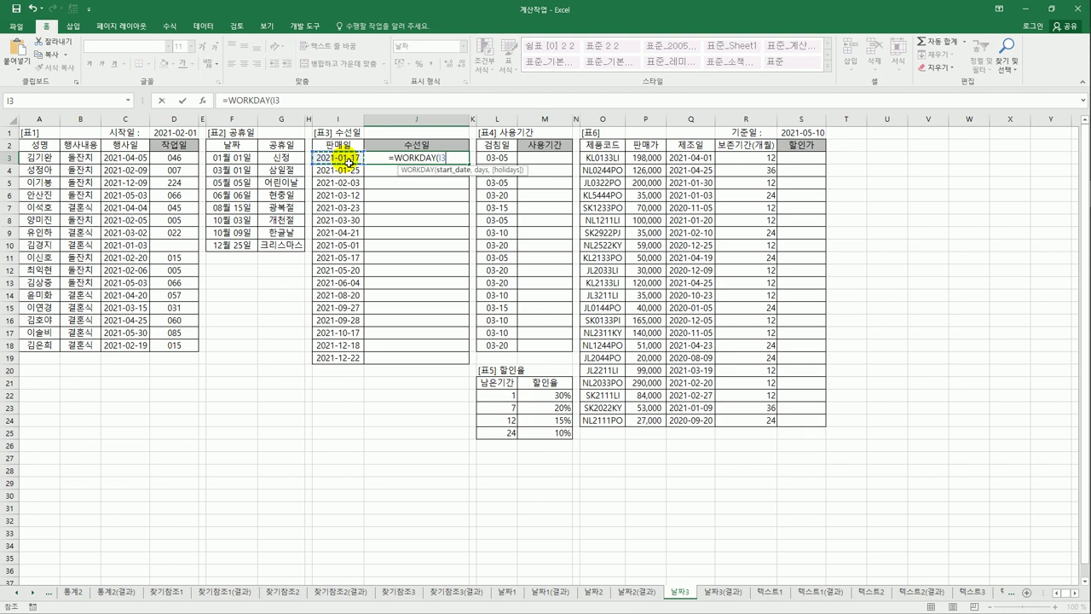
{"action": "type", "text": ","}
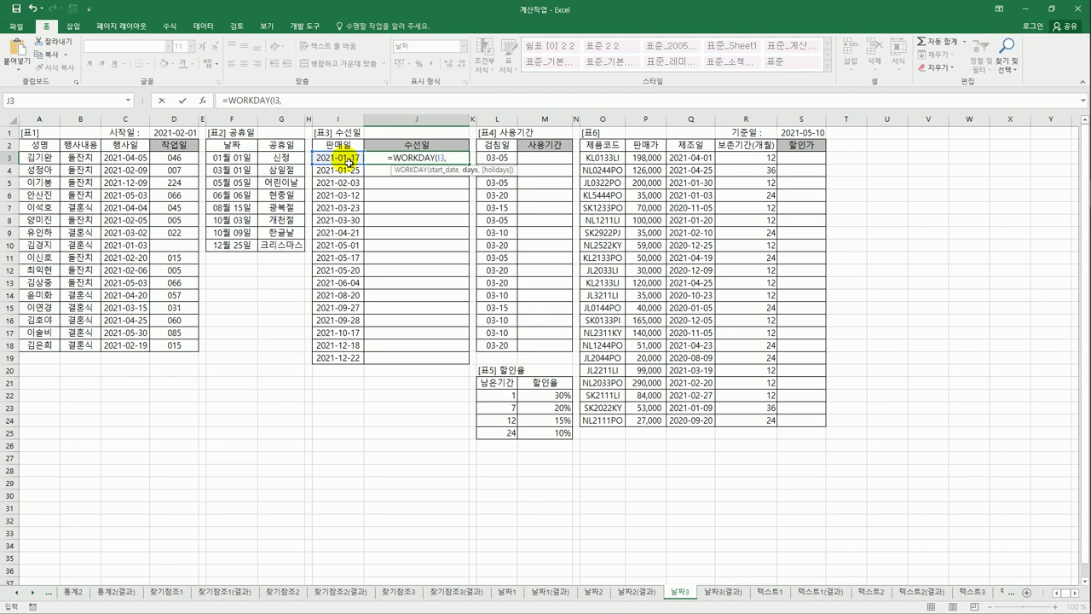
{"action": "type", "text": "3,"}
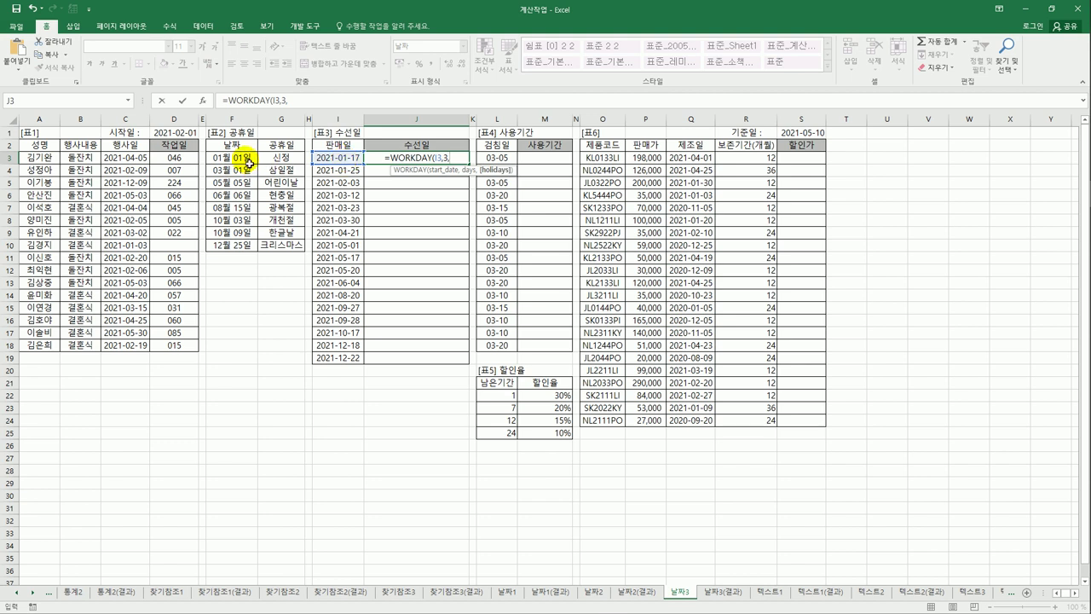
{"action": "left_click_drag", "start_coordinate": [249, 161], "coordinate": [247, 252]}
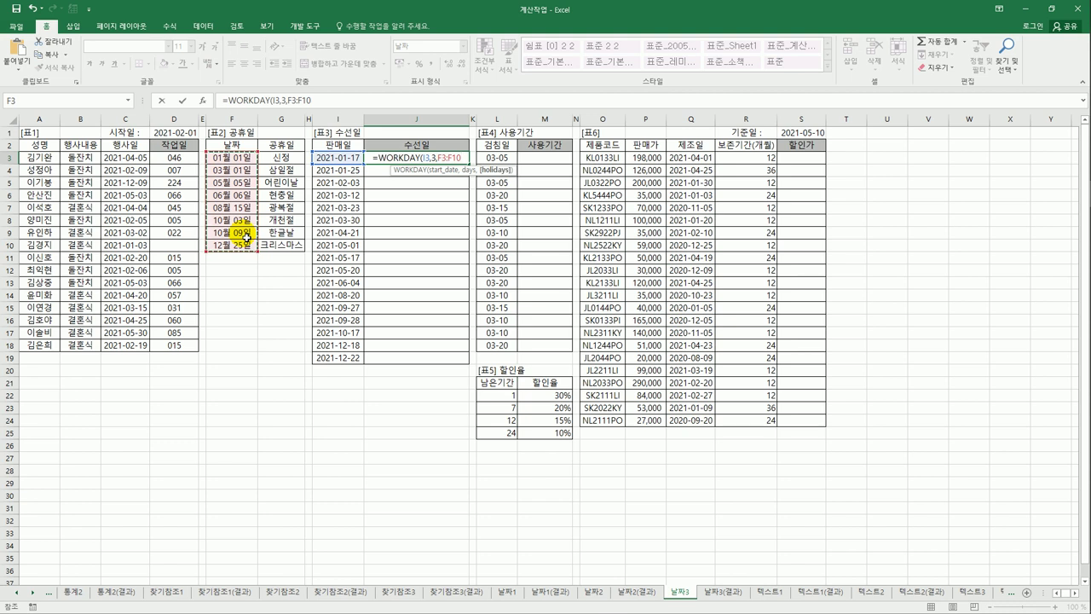
{"action": "key", "text": "F4"}
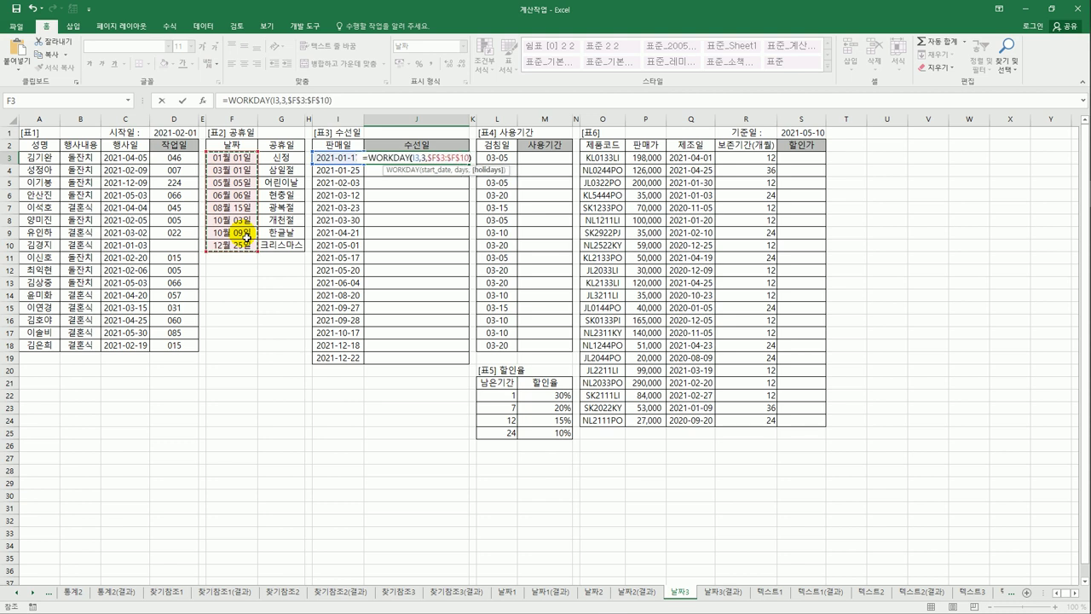
{"action": "key", "text": "ctrl+Return"}
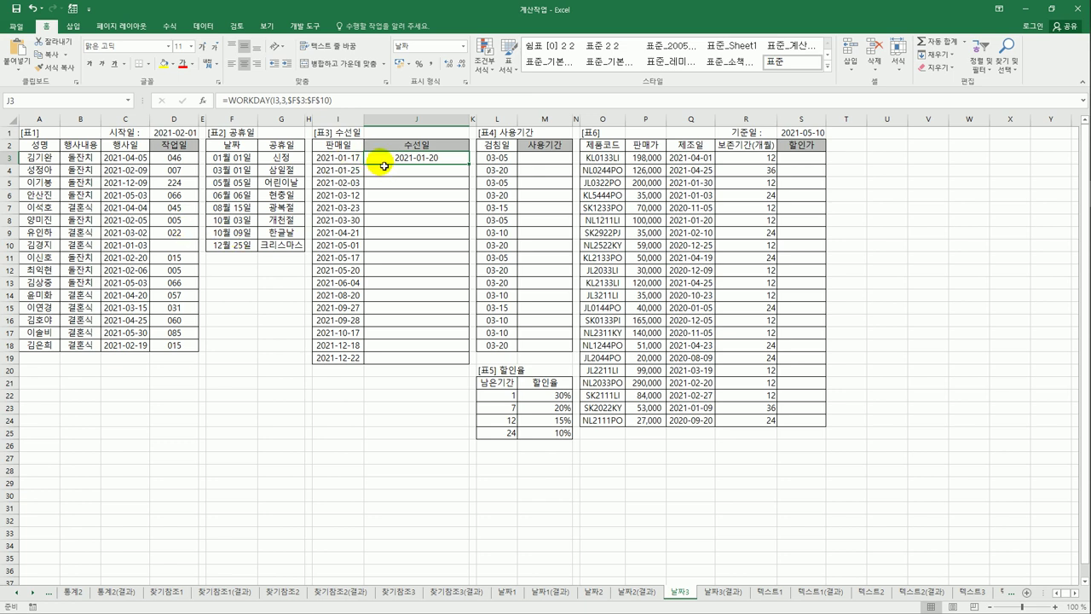
Wrap the J3 WORKDAY formula in a TEXT function and begin its format text with "yyyy년 mm월 dd
{"action": "left_click", "coordinate": [231, 102]}
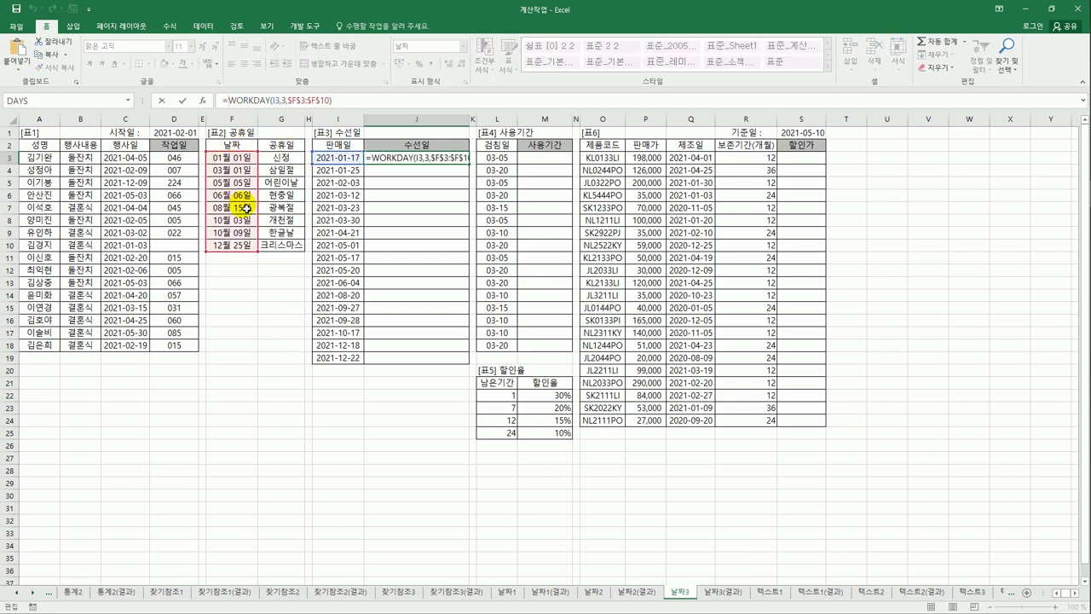
{"action": "type", "text": "text("}
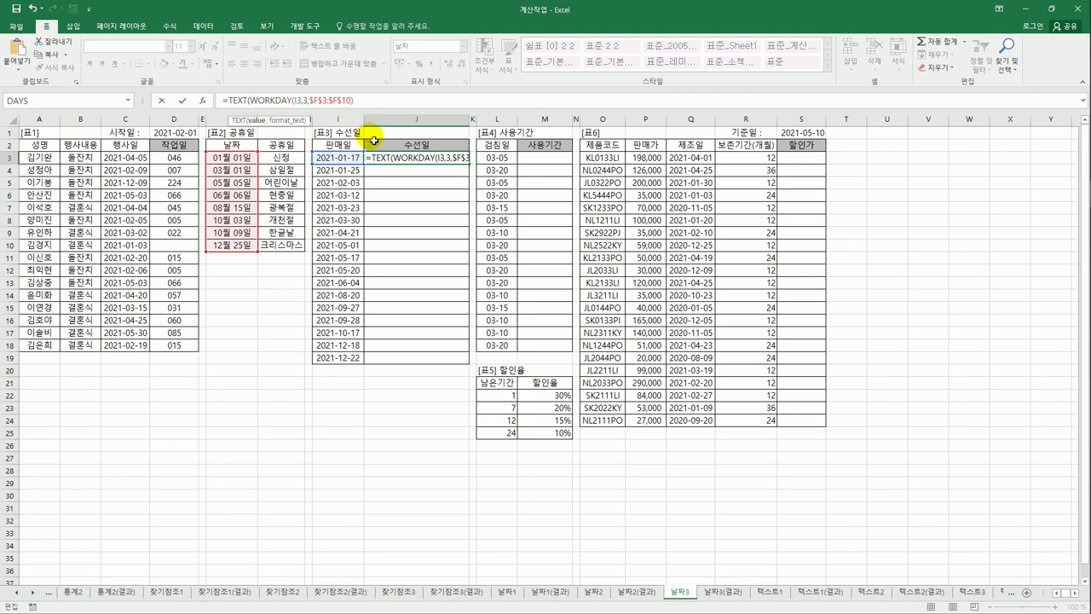
{"action": "type", "text": ","}
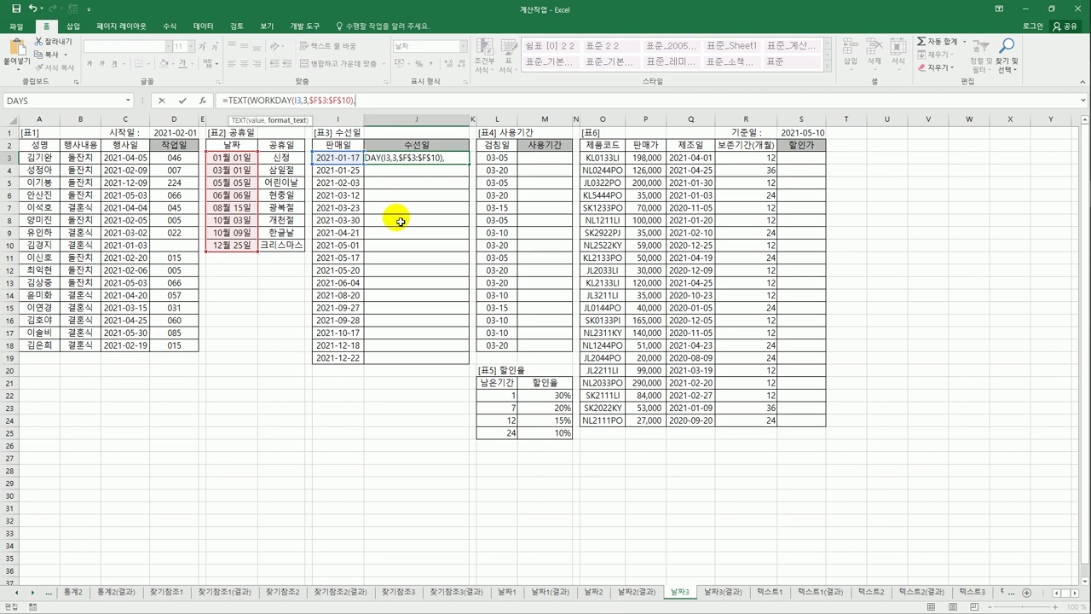
{"action": "type", "text": "\""}
{"action": "key", "text": "BackSpace"}
{"action": "type", "text": "\"yyyy"}
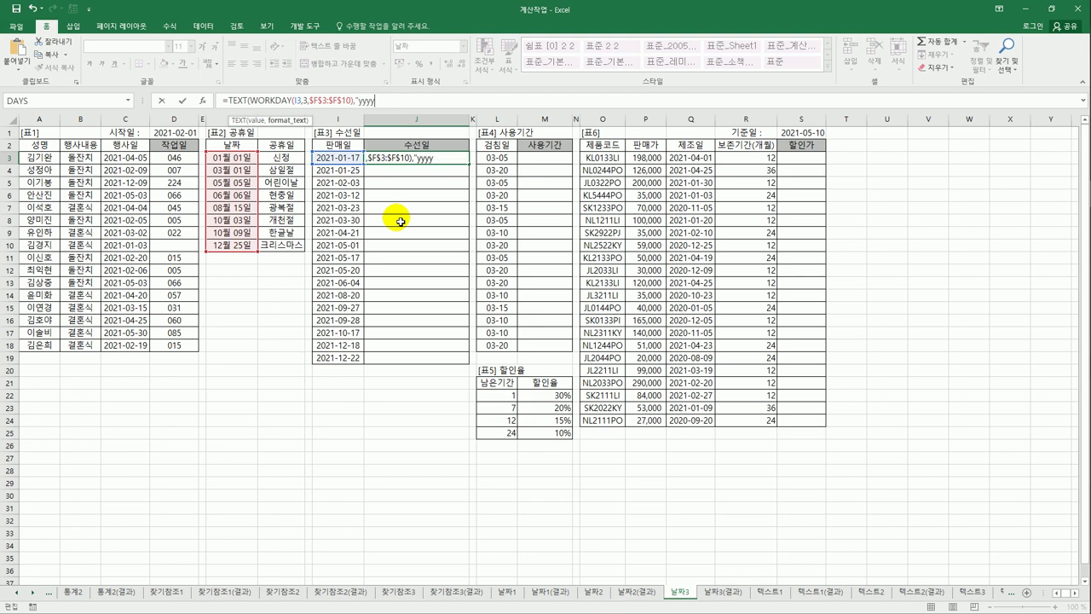
{"action": "type", "text": "ㄴ"}
{"action": "type", "text": "ㅕㄴ "}
{"action": "type", "text": "mm월 dd"}
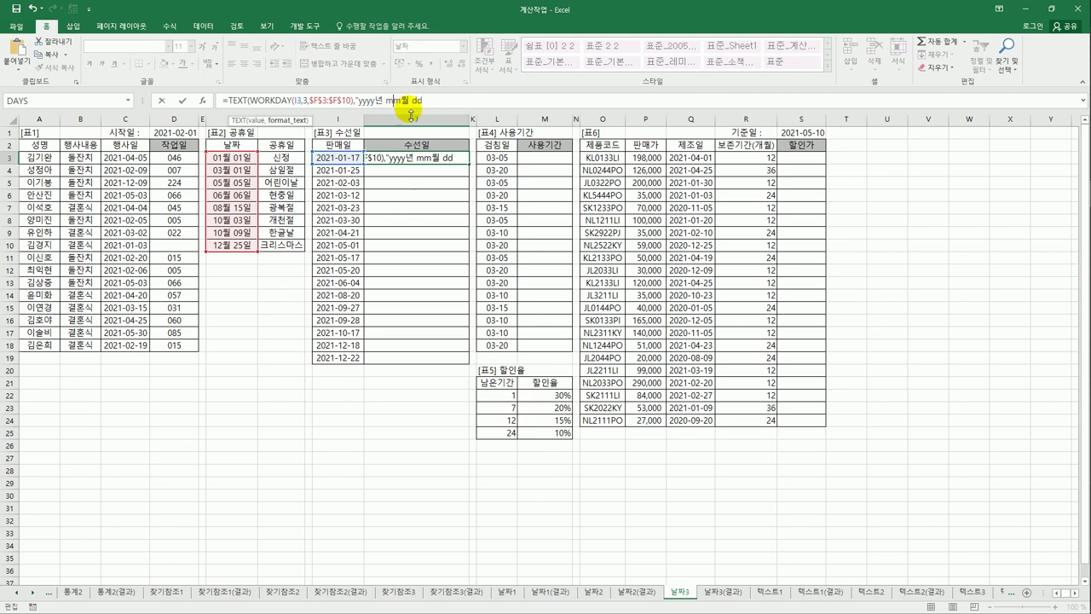
Change the J3 format text to "yyyy년 m월 d일 aaaa", close the formula and fill it down to J19
{"action": "key", "text": "BackSpace"}
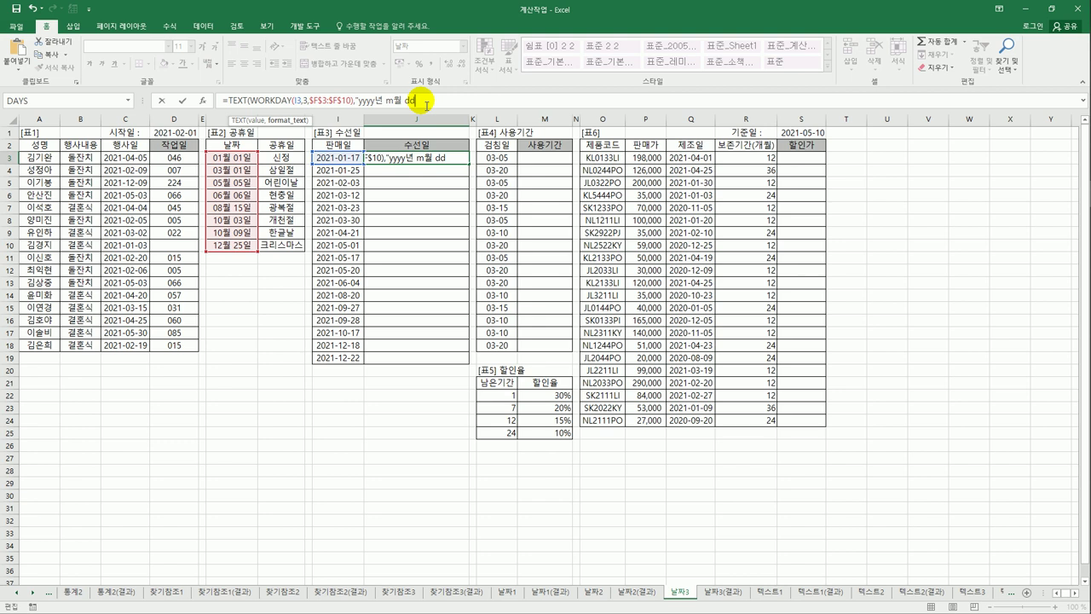
{"action": "key", "text": "BackSpace"}
{"action": "type", "text": "일 aaaa"}
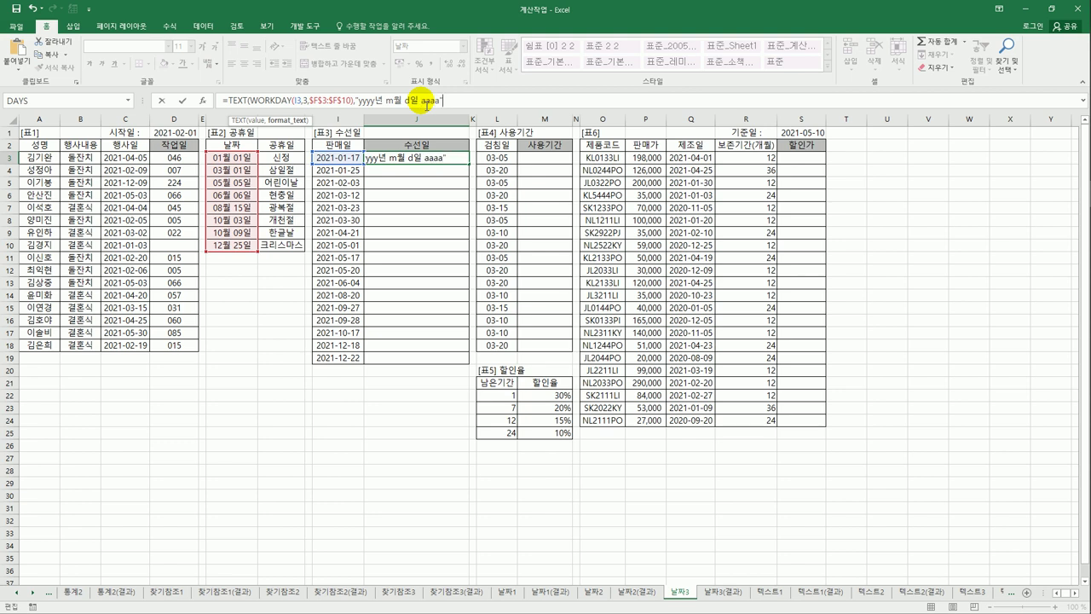
{"action": "type", "text": "\")"}
{"action": "key", "text": "ctrl+Return"}
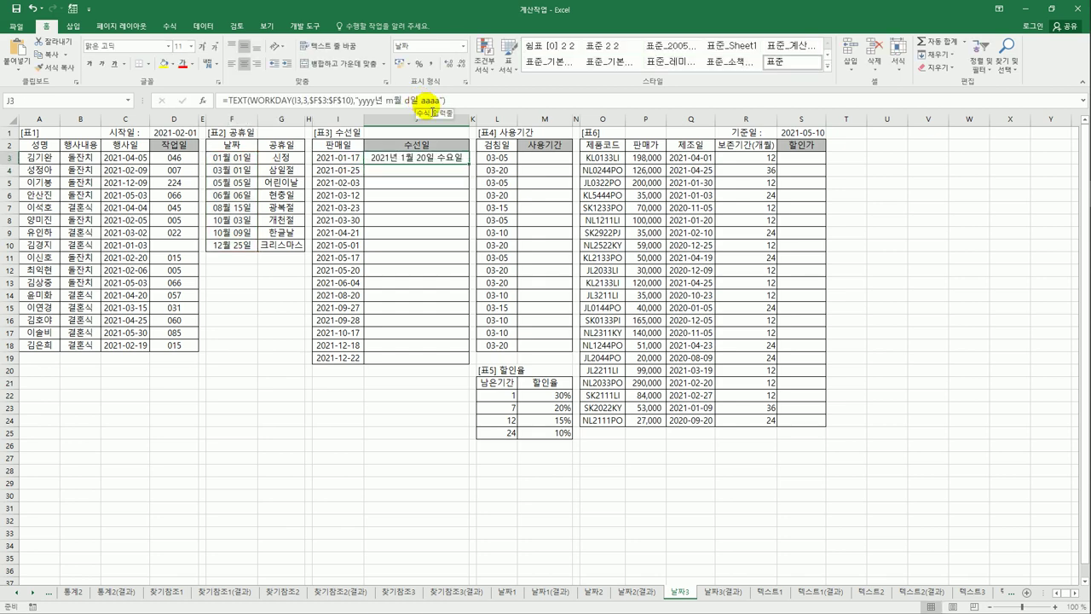
{"action": "left_click_drag", "start_coordinate": [470, 168], "coordinate": [453, 363]}
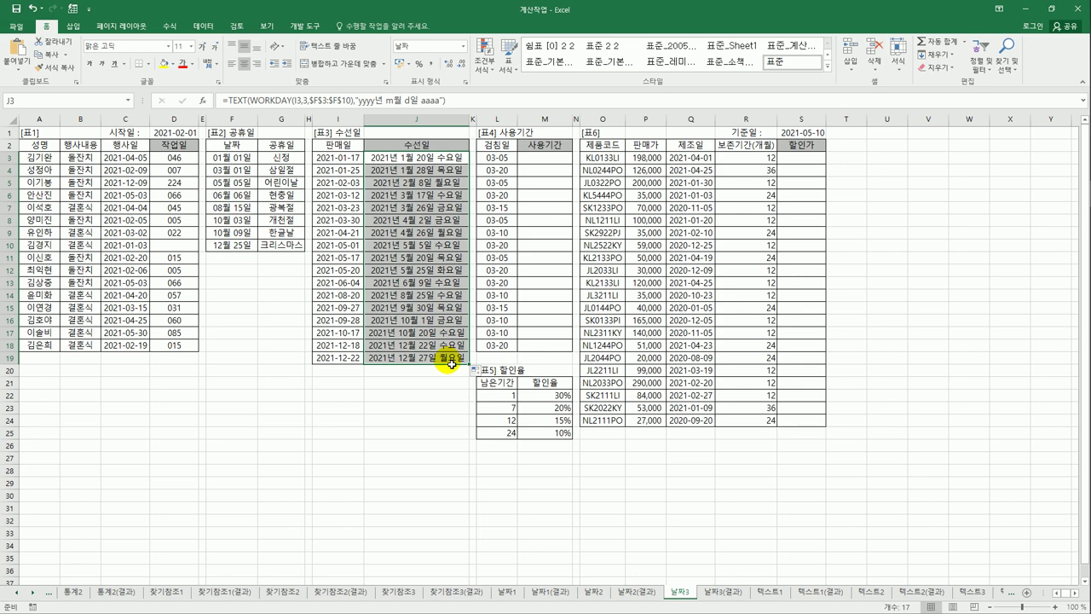
Enter =EDATE(L3,-1)+1 in M3 of 표4 to calculate the start date of the 사용기간 from the 검침일
{"action": "left_click", "coordinate": [558, 160]}
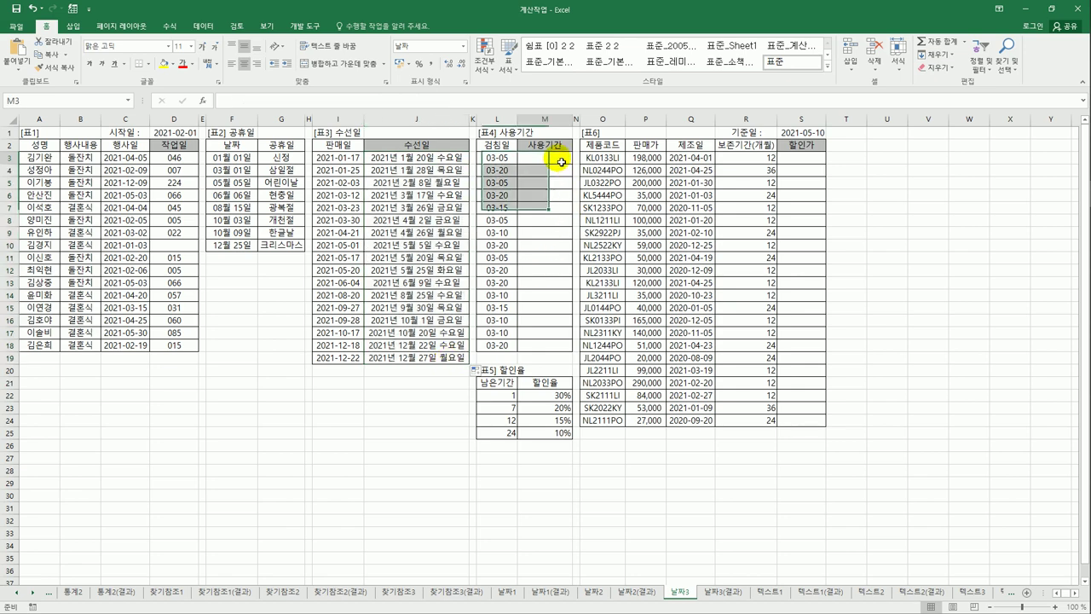
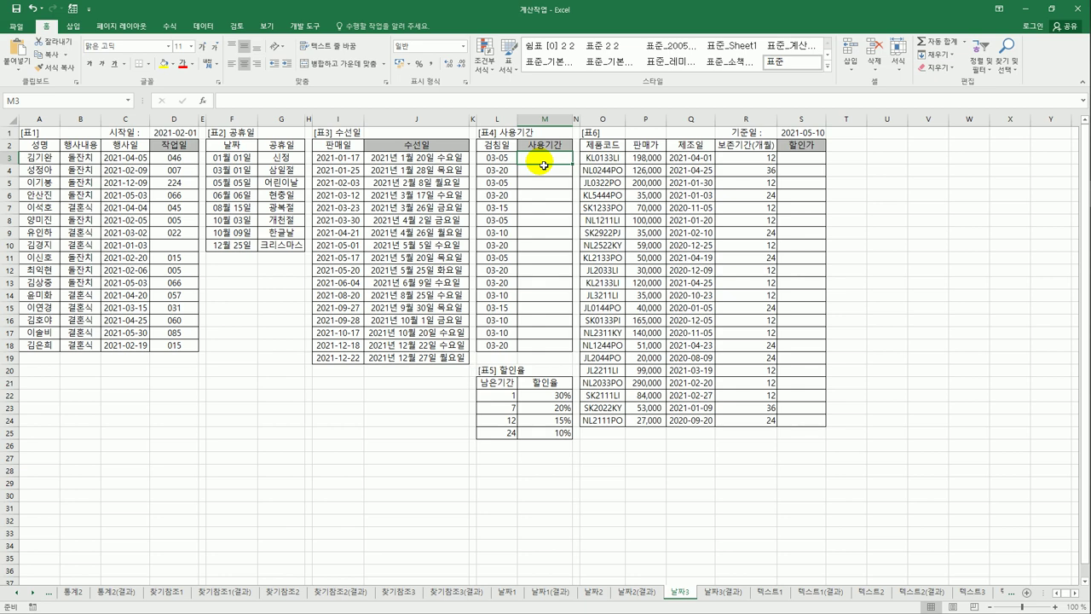
{"action": "type", "text": "="}
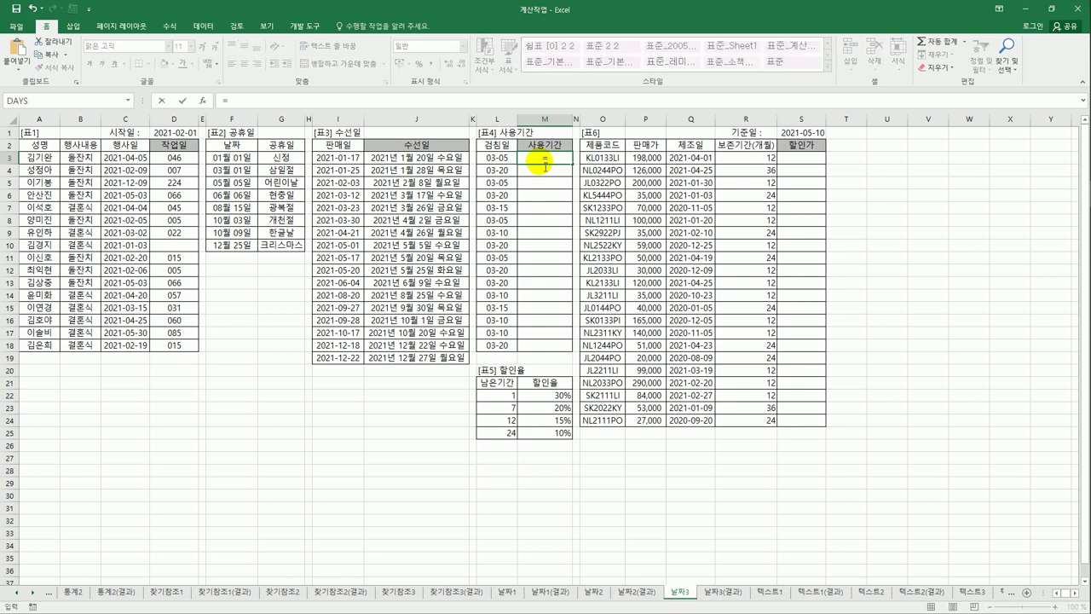
{"action": "type", "text": "ED"}
{"action": "key", "text": "Tab"}
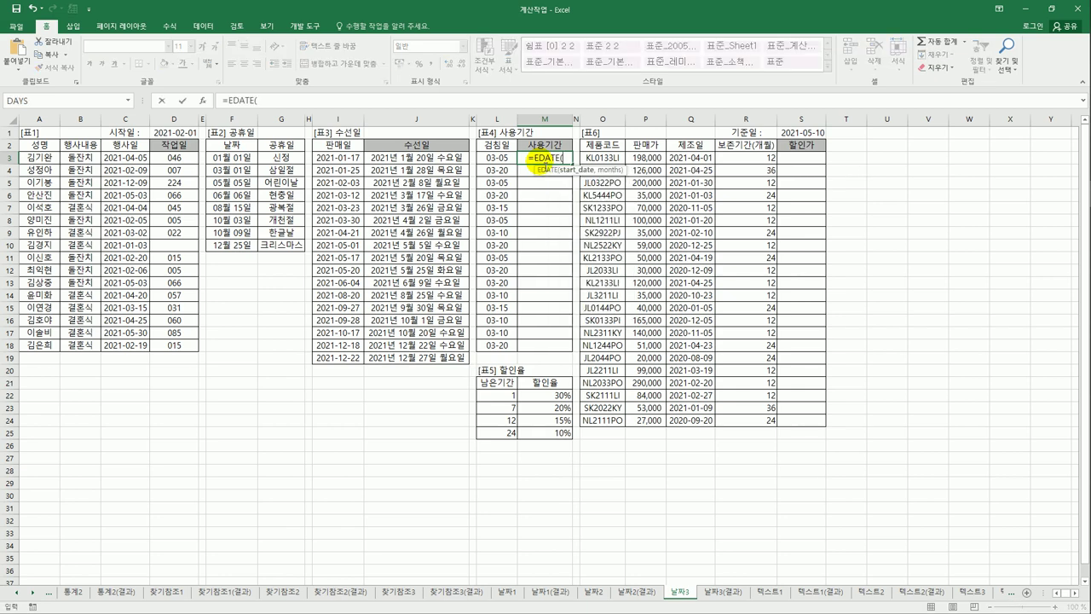
{"action": "left_click", "coordinate": [511, 158]}
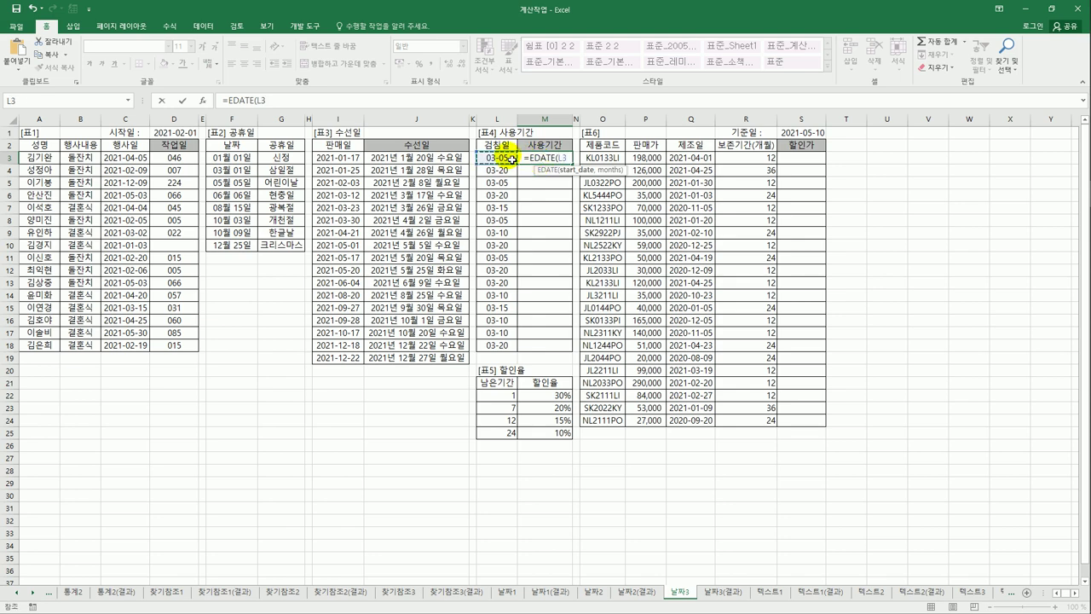
{"action": "type", "text": ","}
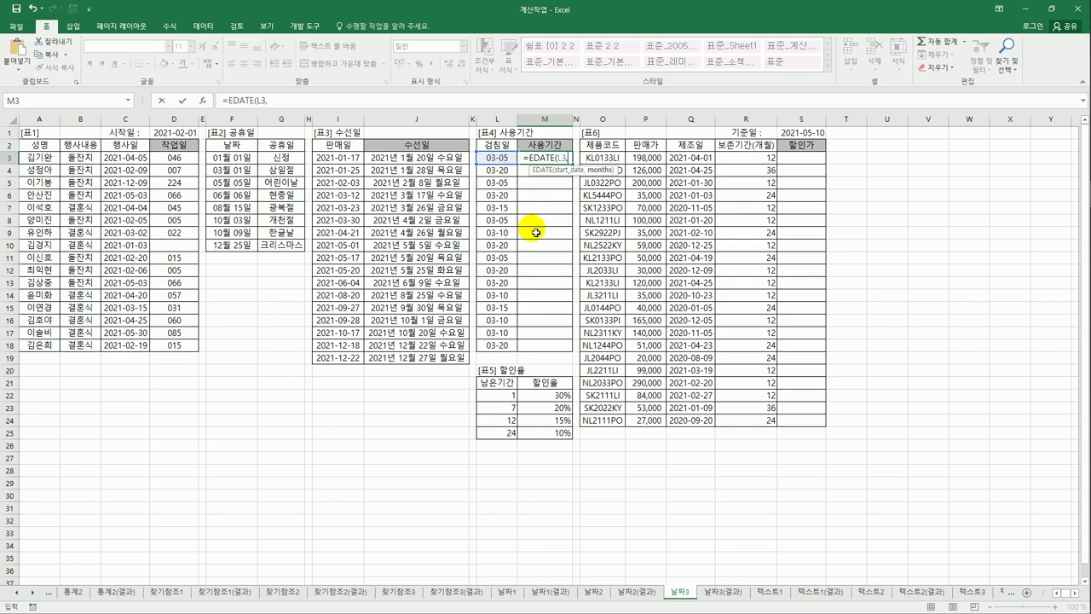
{"action": "type", "text": "1"}
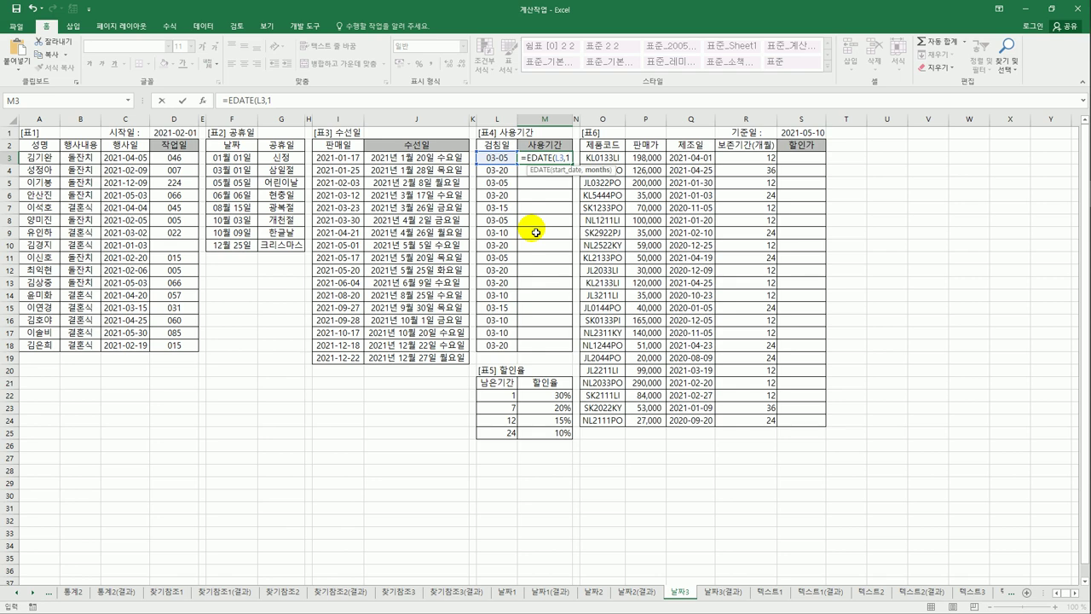
{"action": "key", "text": "BackSpace"}
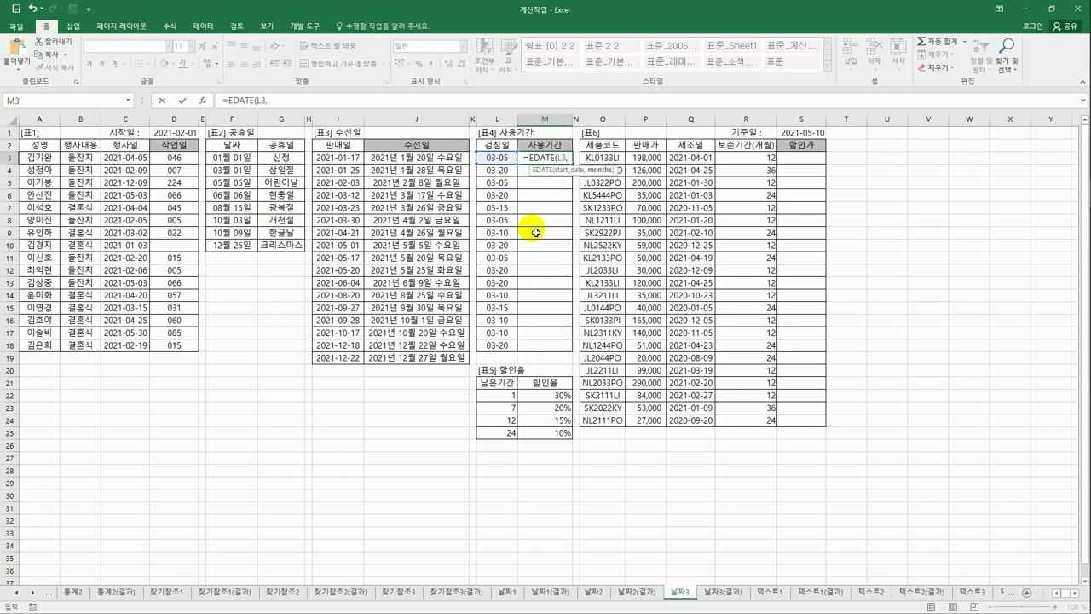
{"action": "type", "text": "-1"}
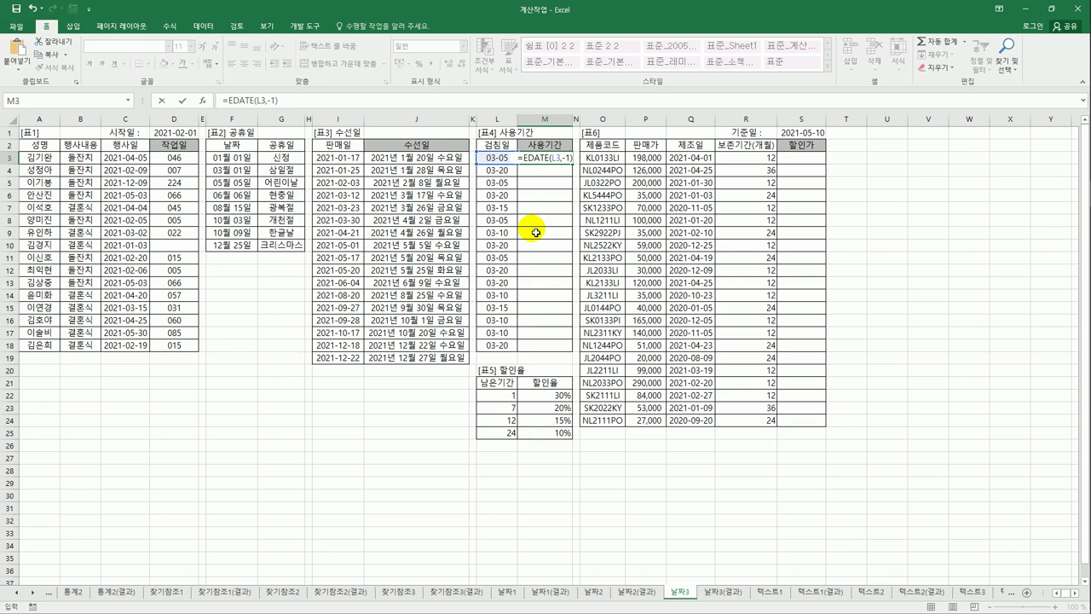
{"action": "type", "text": "+1"}
{"action": "key", "text": "ctrl+Return"}
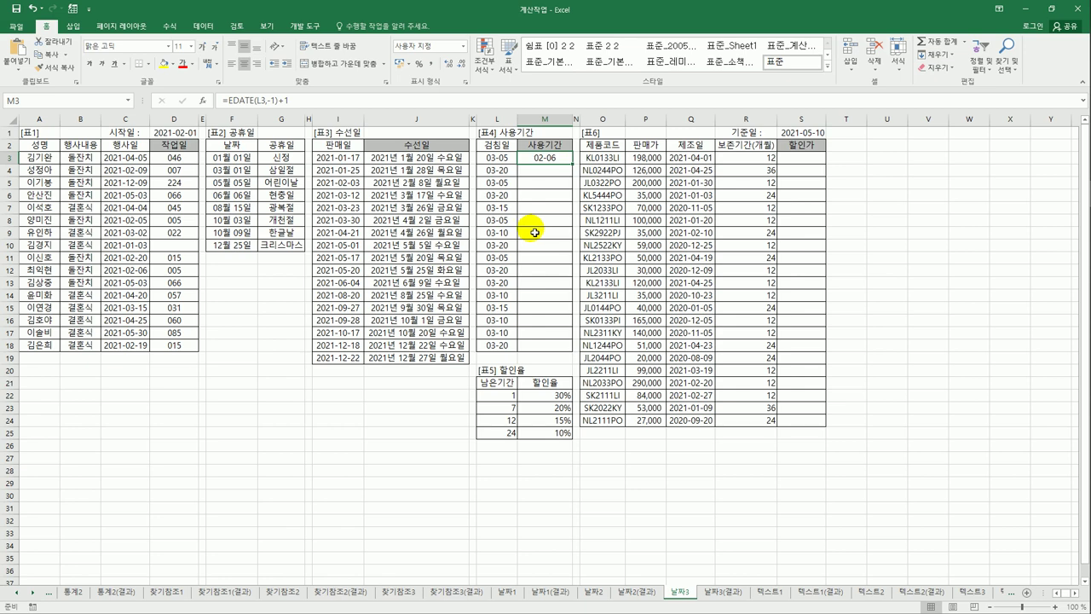
Wrap the M3 EDATE formula in a TEXT function with the format "mm/dd"
{"action": "left_click", "coordinate": [236, 102]}
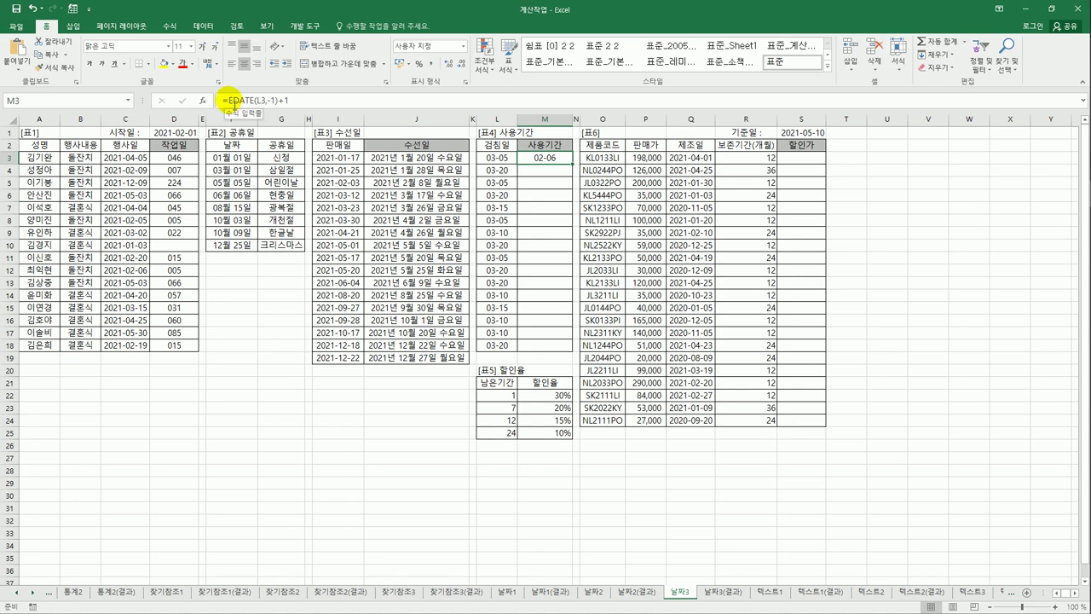
{"action": "type", "text": "TEXT("}
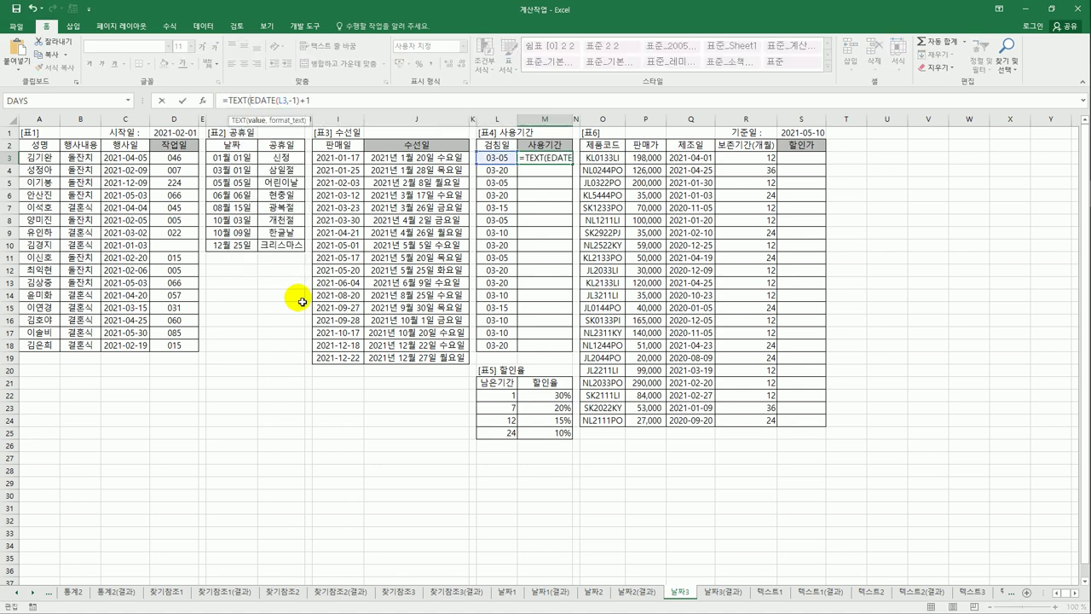
{"action": "left_click", "coordinate": [333, 109]}
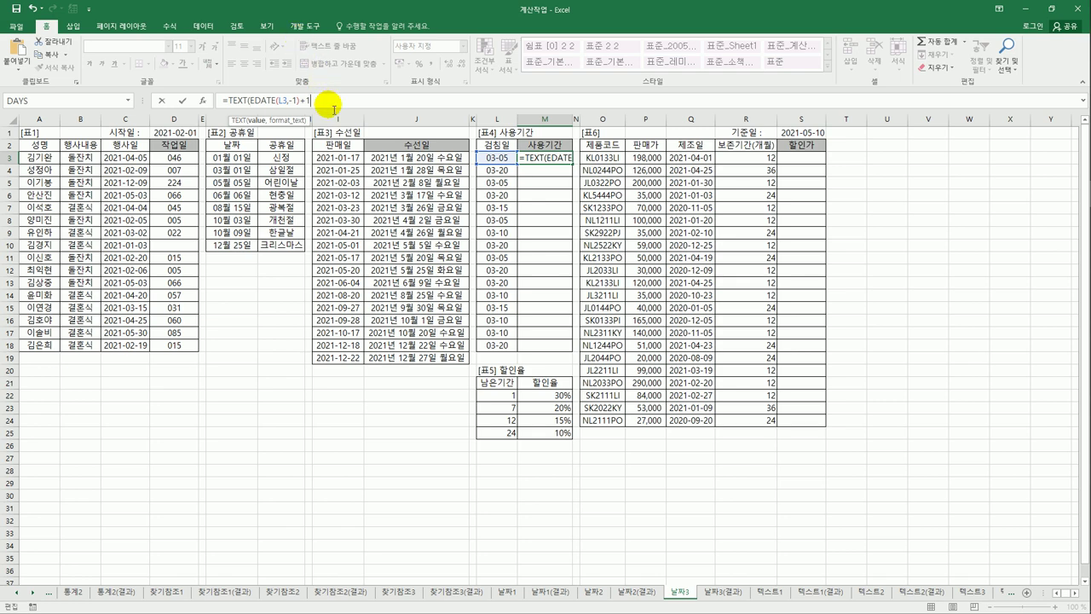
{"action": "type", "text": ","}
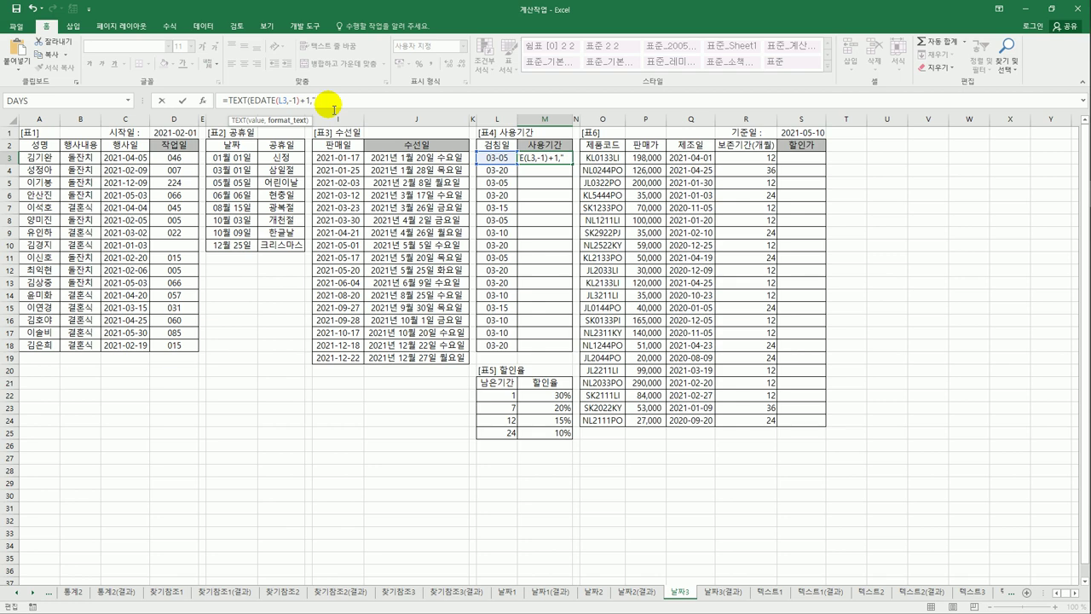
{"action": "type", "text": "mm/dd\")"}
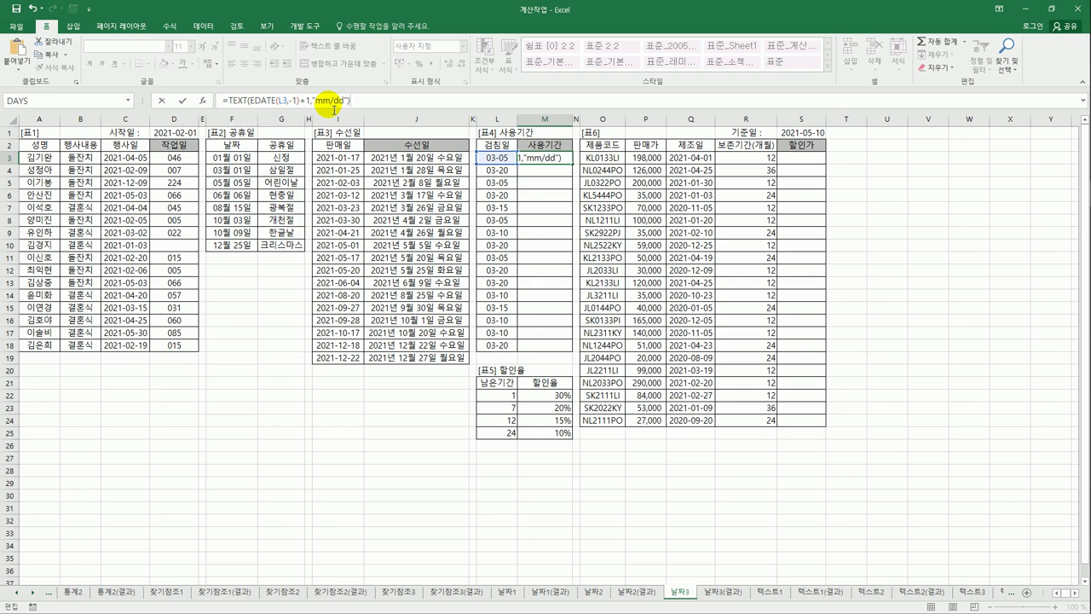
Append &"~"&TEXT(L3,"mm/dd") to the M3 formula and fill it down to M18
{"action": "type", "text": "&\"~\"&"}
{"action": "type", "text": "text("}
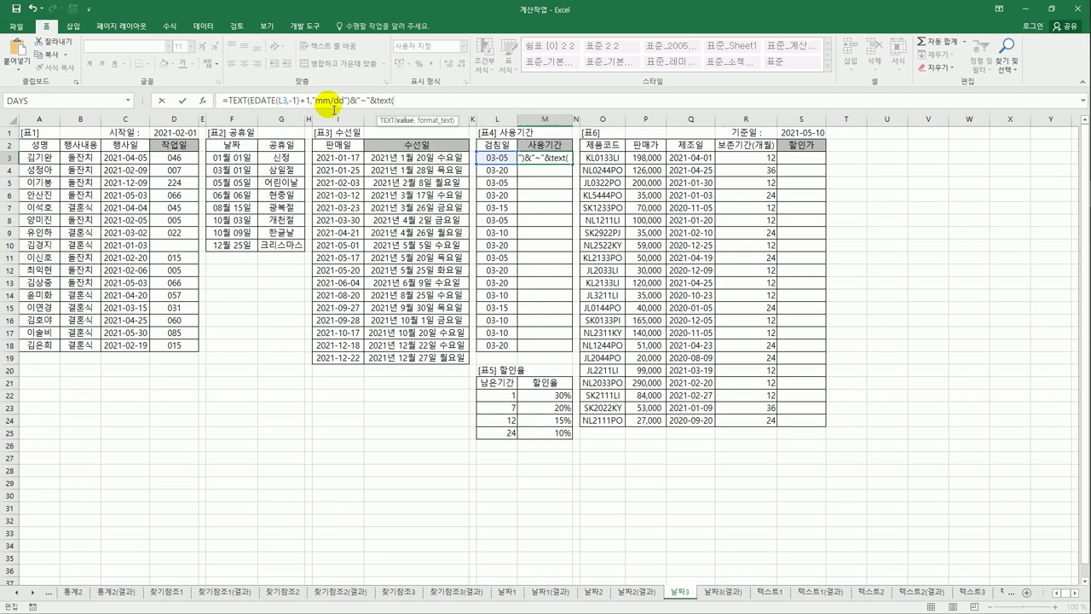
{"action": "left_click", "coordinate": [512, 161]}
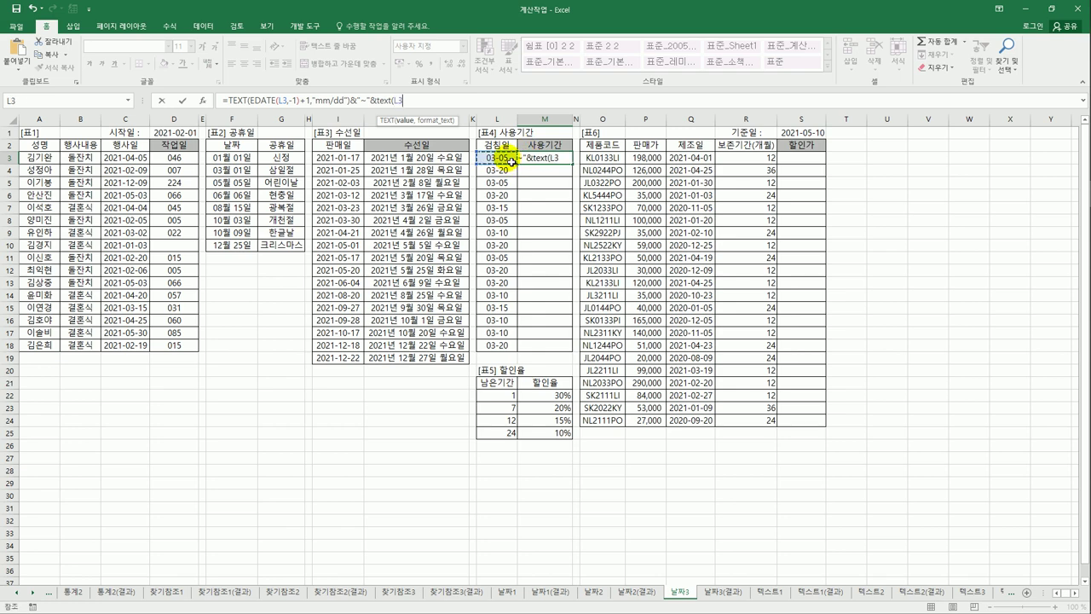
{"action": "type", "text": ",\"mm/dd"}
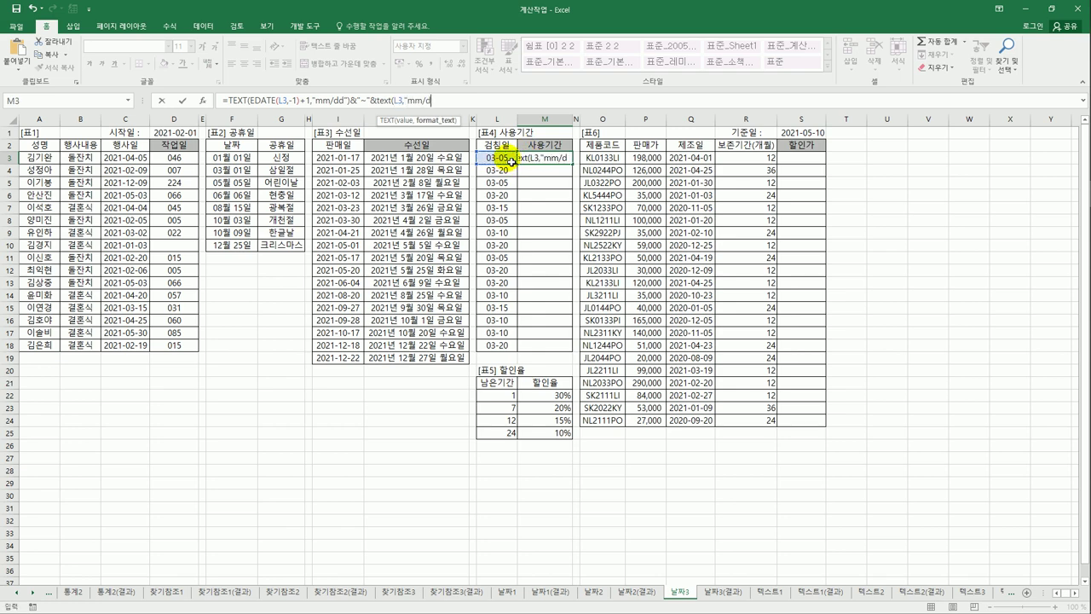
{"action": "type", "text": "\")"}
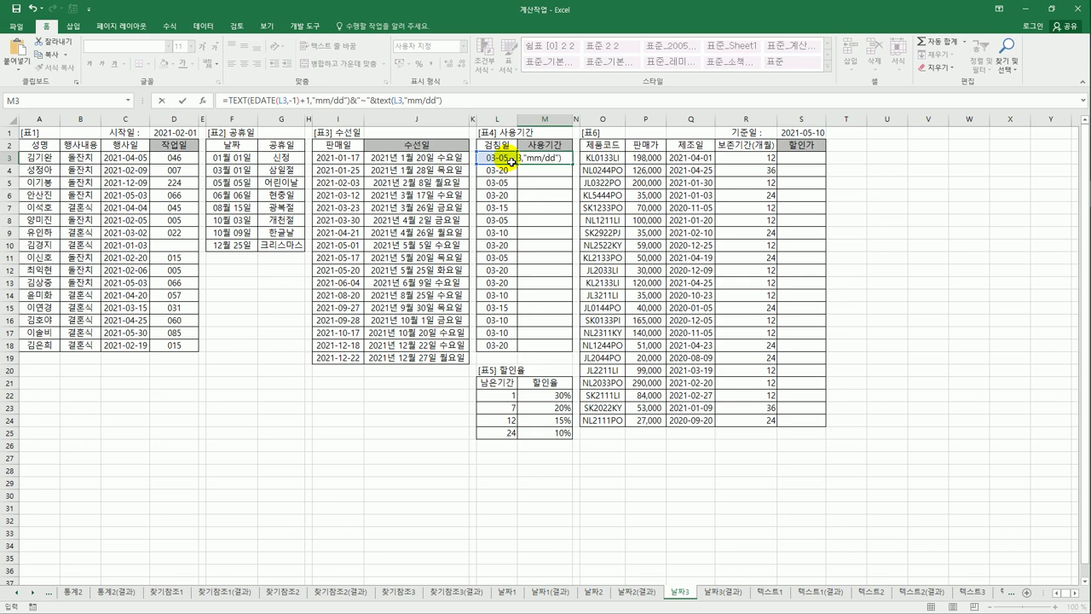
{"action": "key", "text": "Return"}
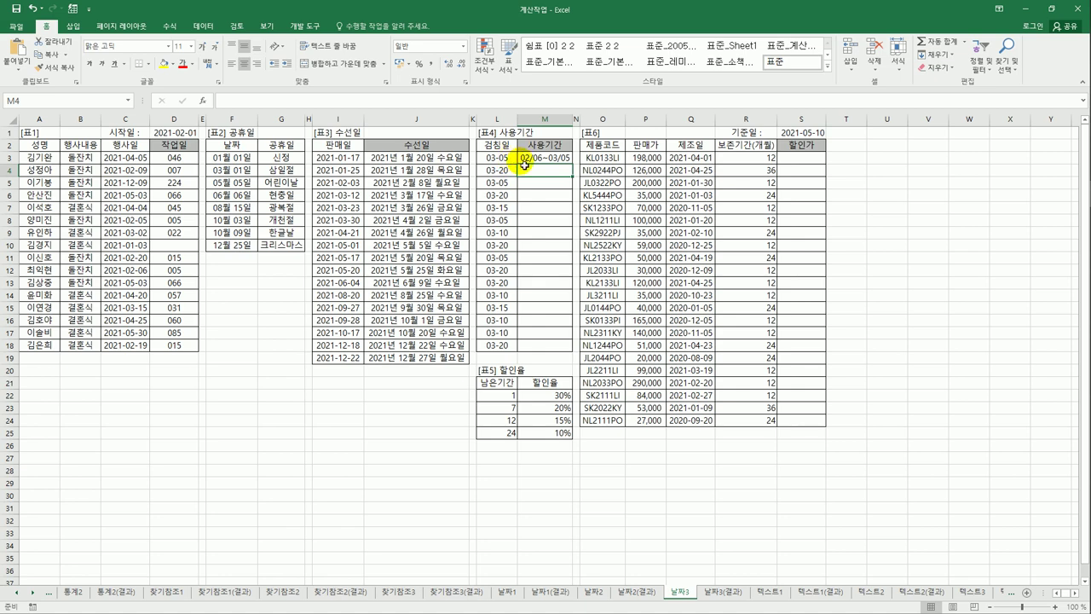
{"action": "left_click", "coordinate": [550, 160]}
{"action": "left_click_drag", "start_coordinate": [572, 164], "coordinate": [571, 350]}
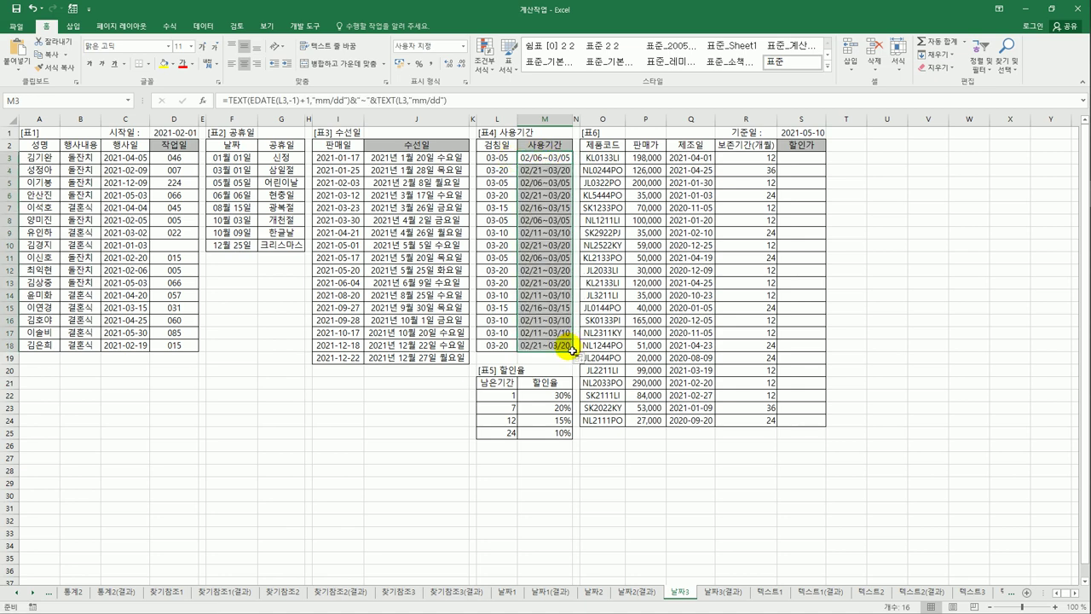
{"action": "left_click", "coordinate": [569, 349]}
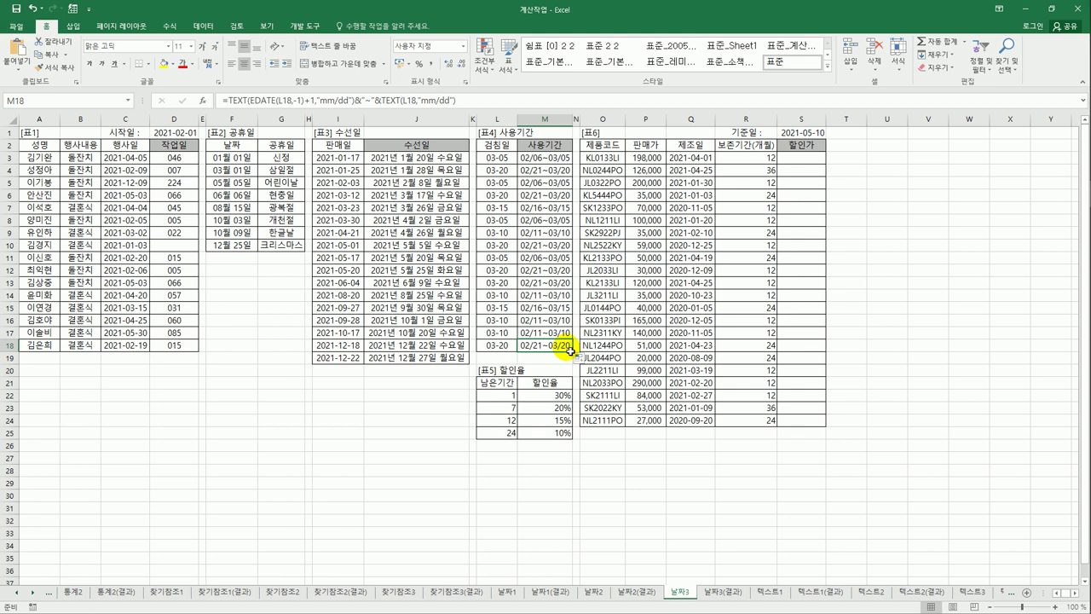
Examine the 기준일, 판매가, 제조일 and 보존기간 data of 표6 and the 표5 할인율 table needed for the 할인가 in S3
{"action": "left_click", "coordinate": [801, 164]}
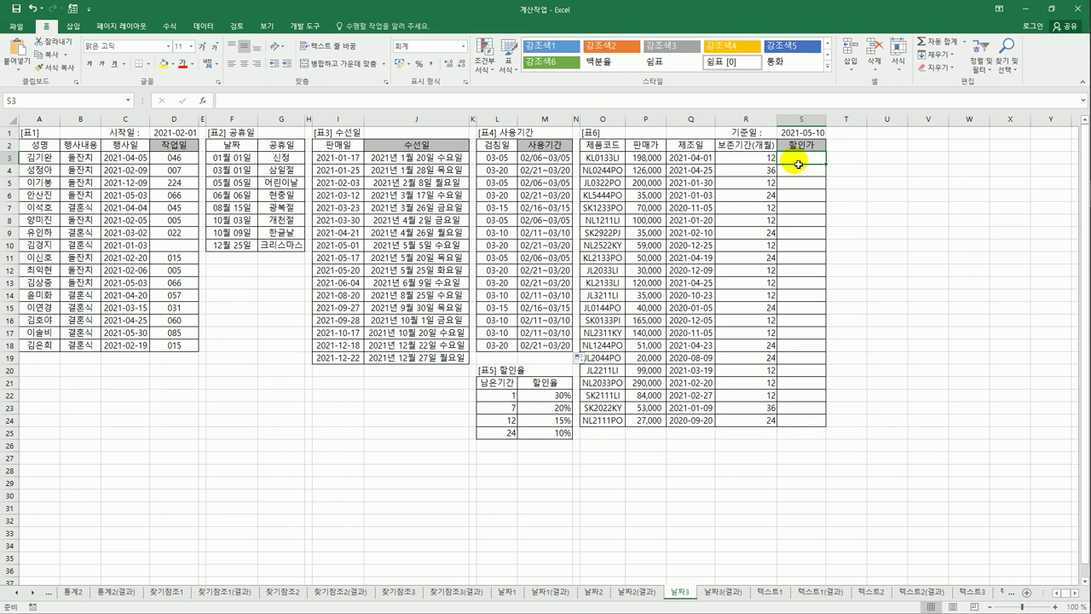
{"action": "left_click", "coordinate": [769, 157]}
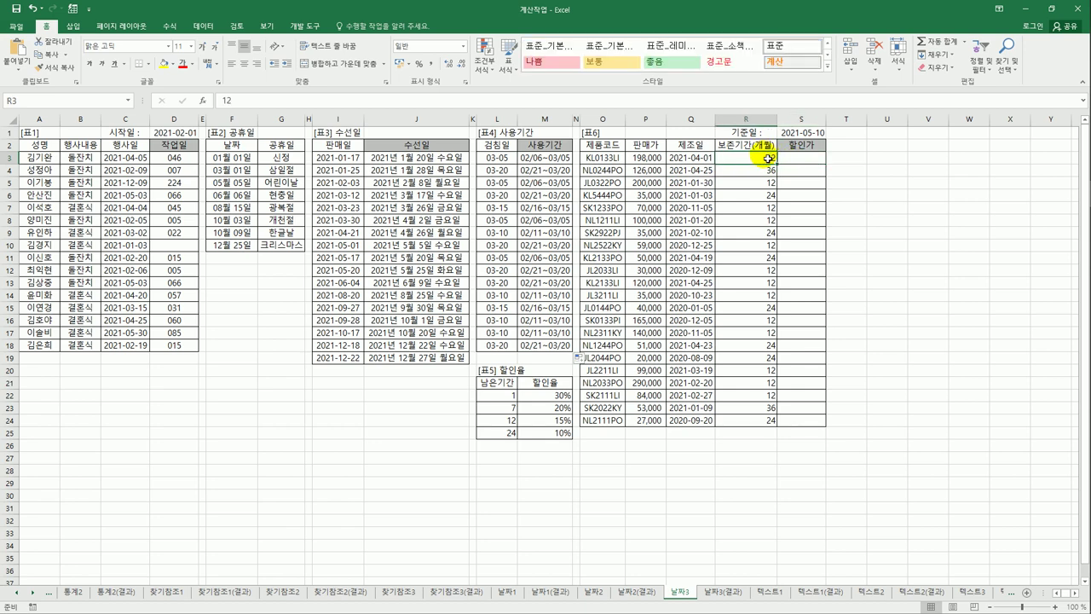
{"action": "left_click", "coordinate": [502, 385]}
{"action": "left_click", "coordinate": [544, 433], "text": "shift"}
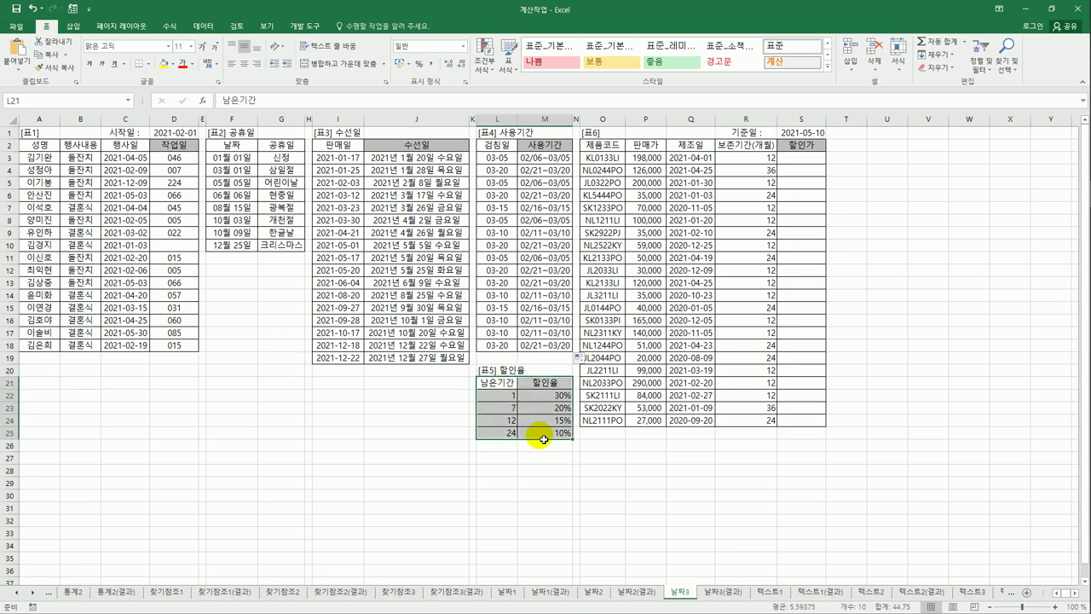
{"action": "left_click", "coordinate": [805, 158]}
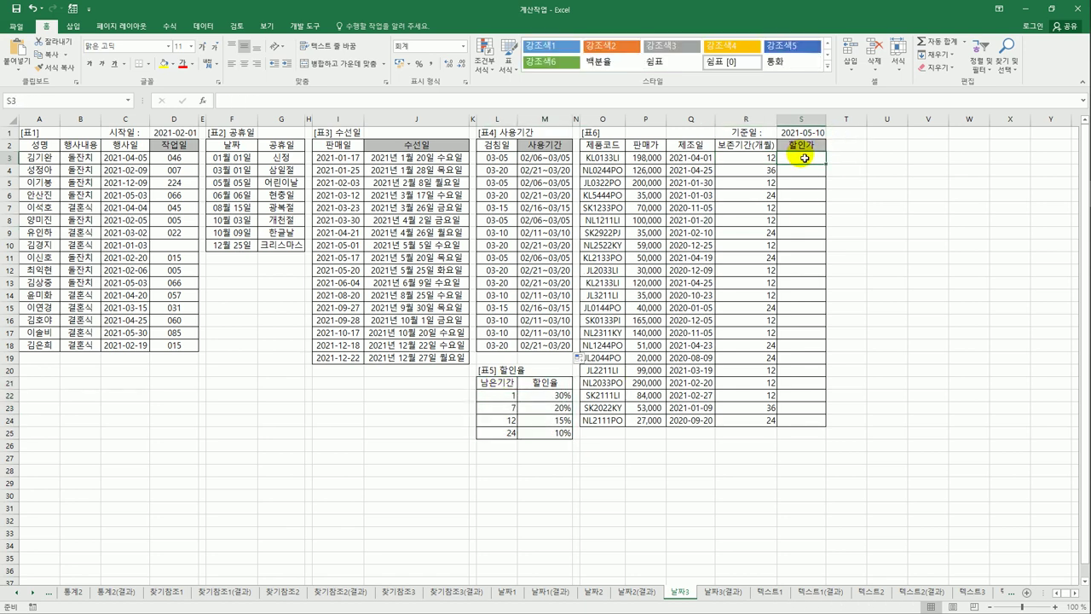
{"action": "left_click", "coordinate": [646, 158]}
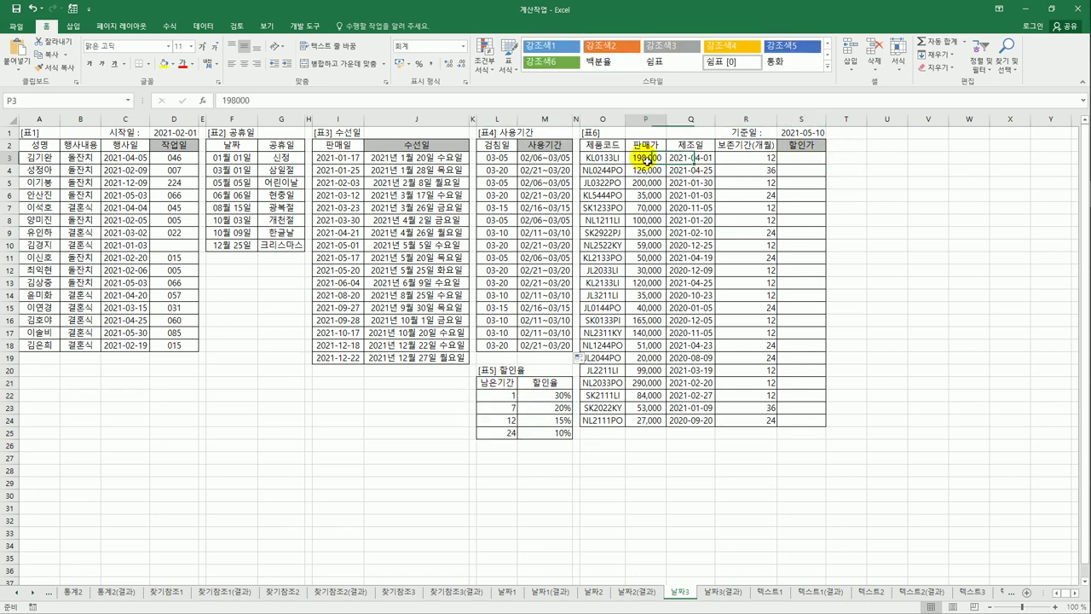
{"action": "left_click", "coordinate": [741, 159]}
{"action": "left_click", "coordinate": [803, 159]}
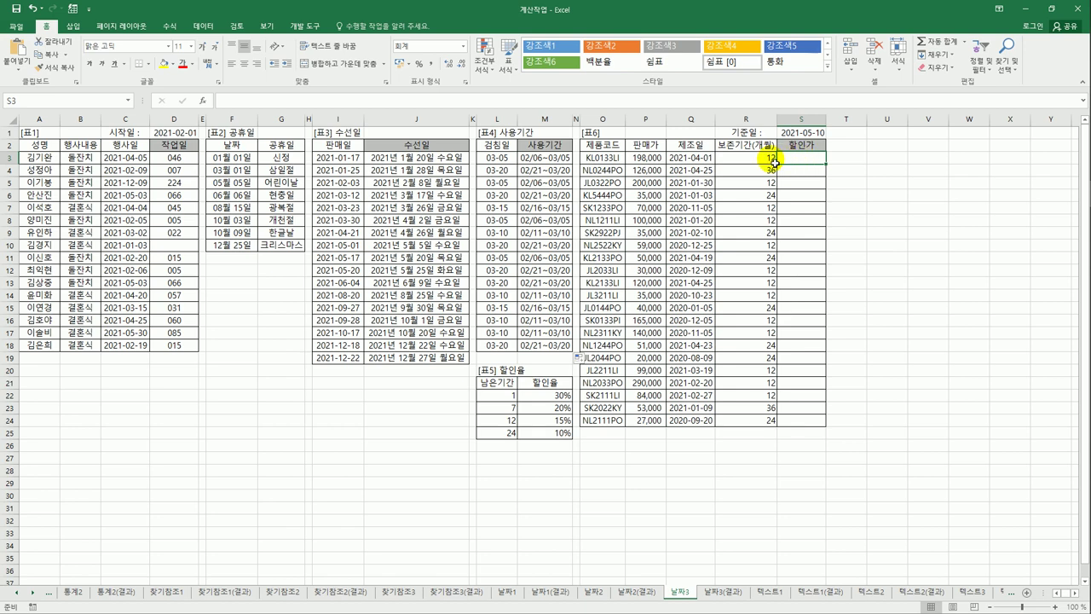
{"action": "left_click_drag", "start_coordinate": [772, 159], "coordinate": [771, 223]}
{"action": "left_click", "coordinate": [801, 134]}
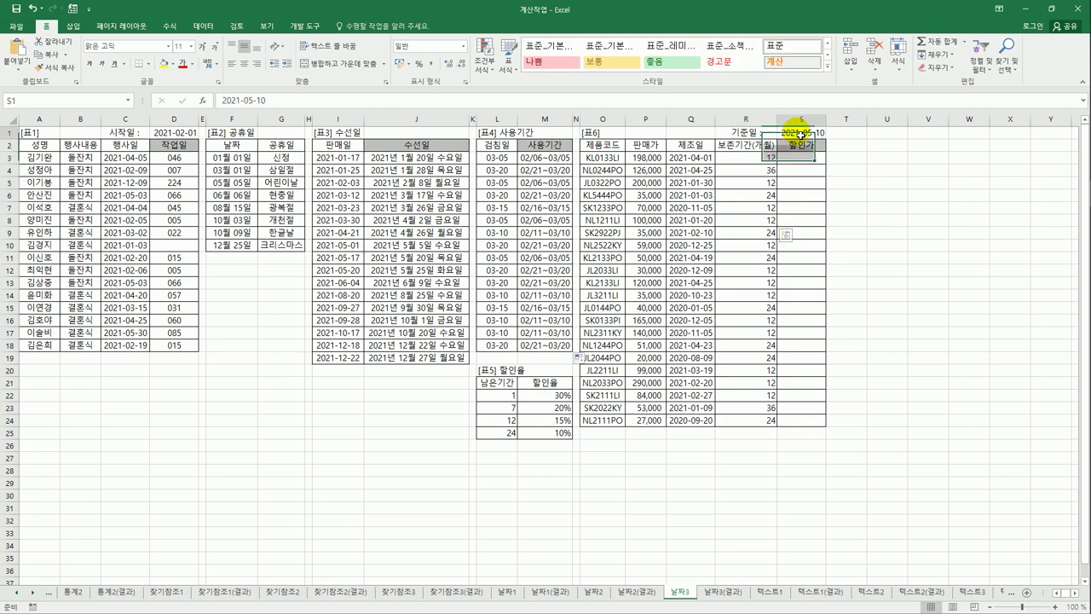
{"action": "left_click_drag", "start_coordinate": [801, 134], "coordinate": [801, 136]}
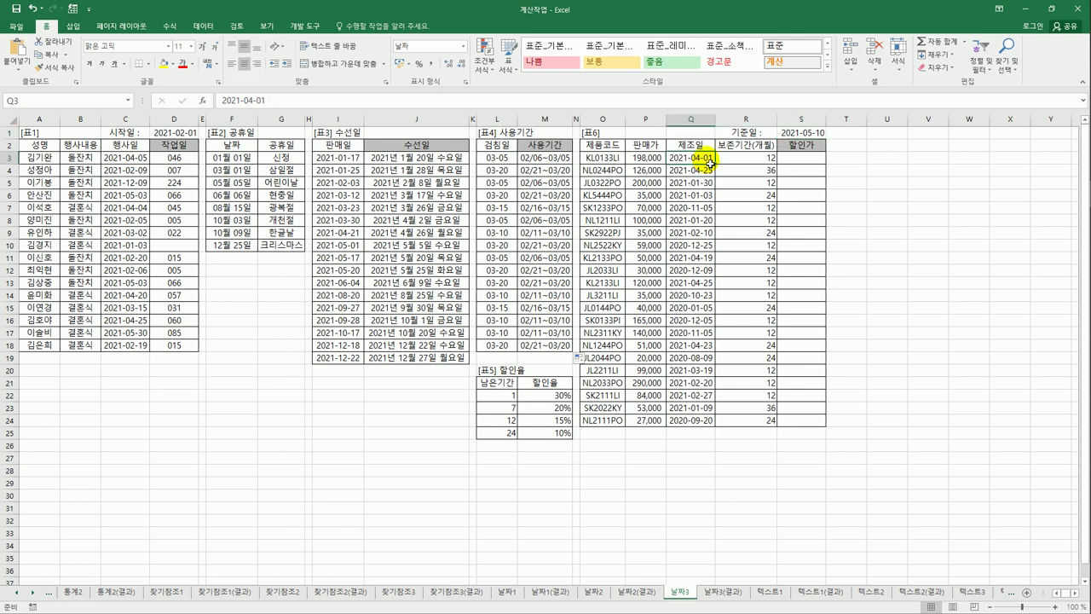
{"action": "left_click", "coordinate": [746, 158]}
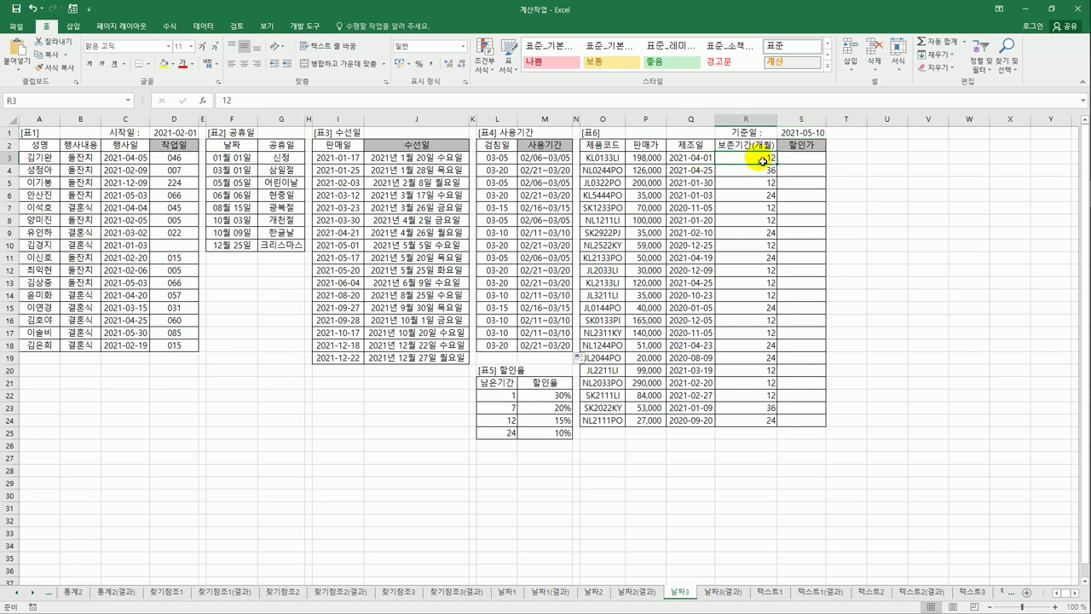
{"action": "left_click", "coordinate": [790, 159]}
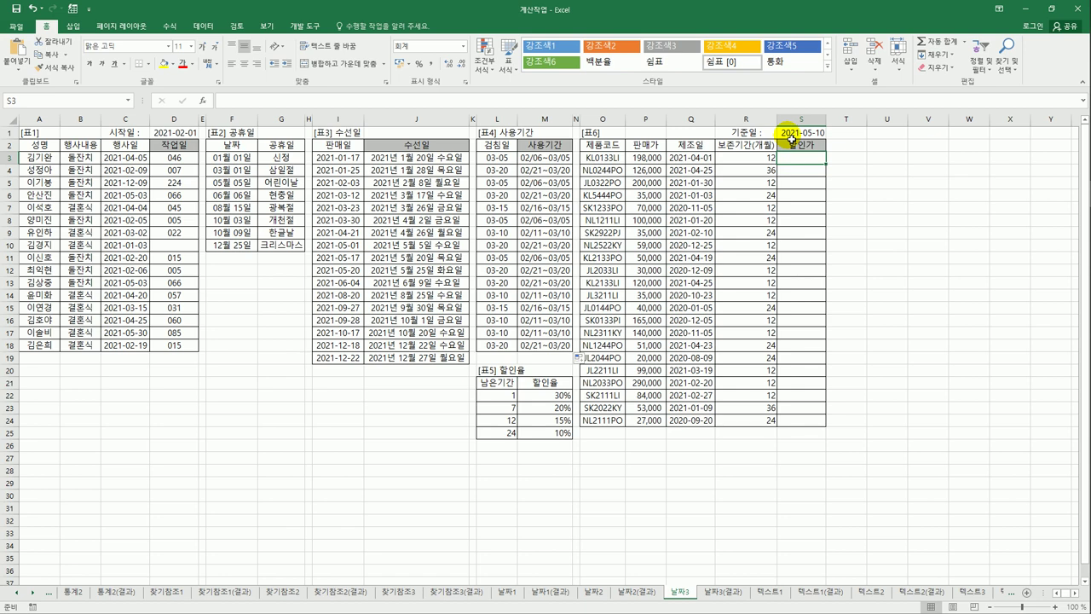
{"action": "left_click", "coordinate": [509, 396]}
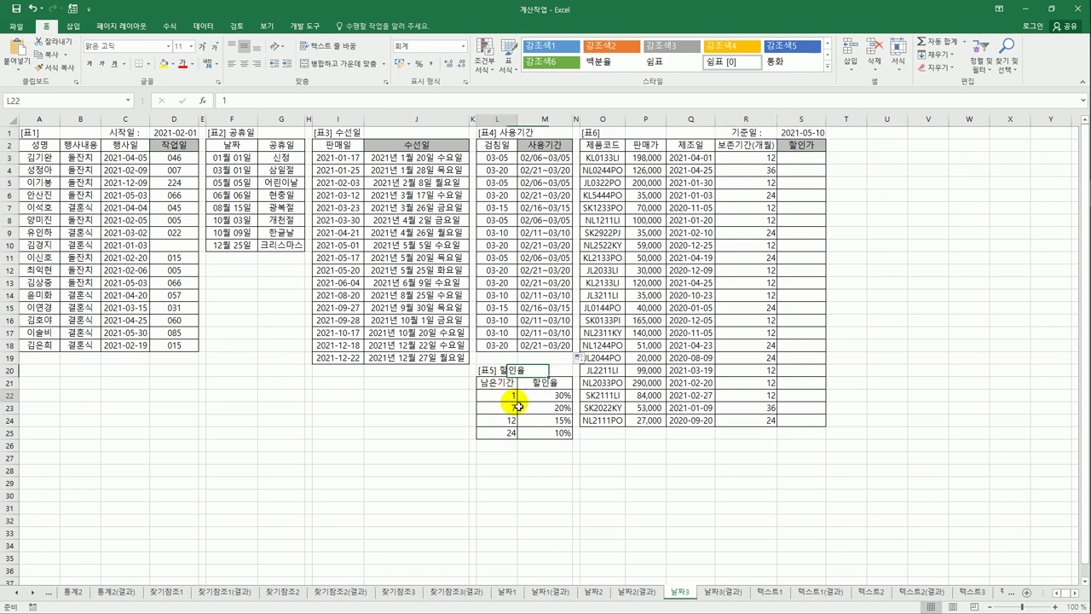
{"action": "left_click_drag", "start_coordinate": [517, 407], "coordinate": [540, 437]}
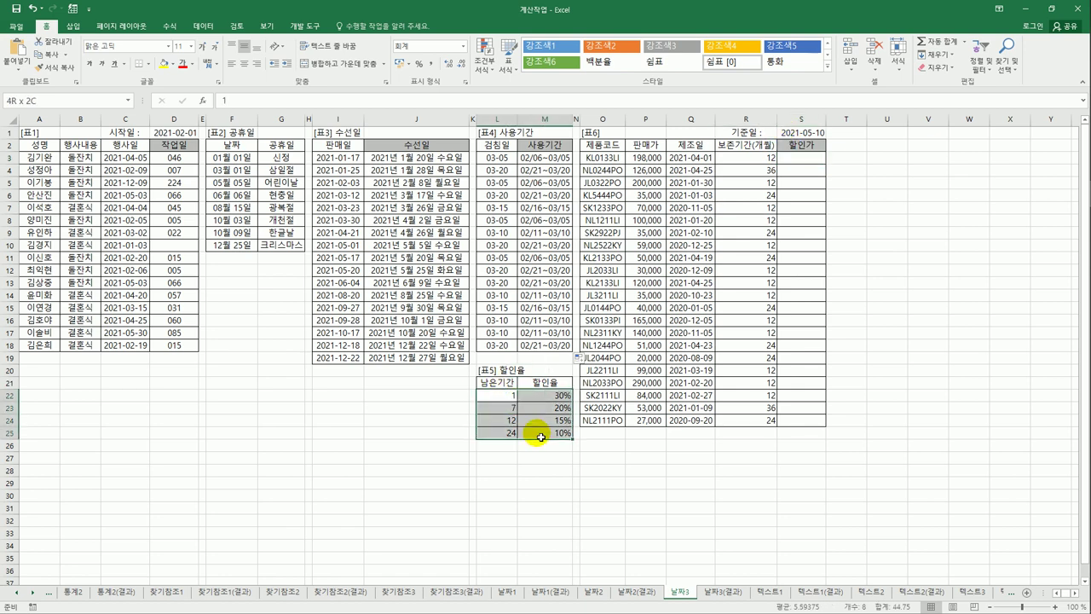
{"action": "left_click", "coordinate": [802, 158]}
{"action": "left_click", "coordinate": [800, 162]}
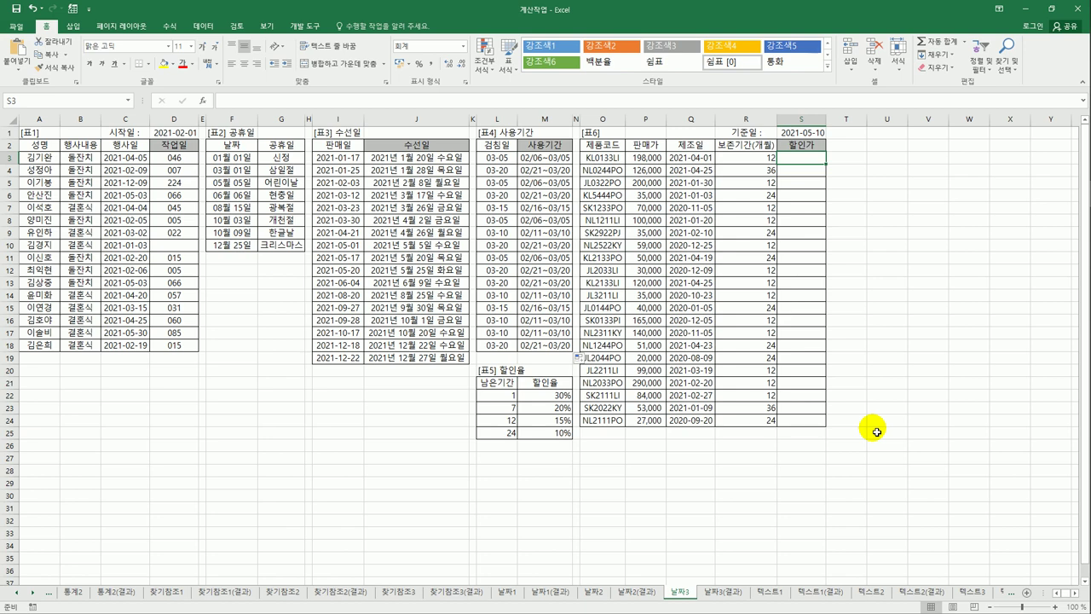
Enter =EDATE(Q3,R3)-$S$1 in S3 of 표6 to calculate the days remaining from the 기준일 to the end of the 보존기간
{"action": "type", "text": "="}
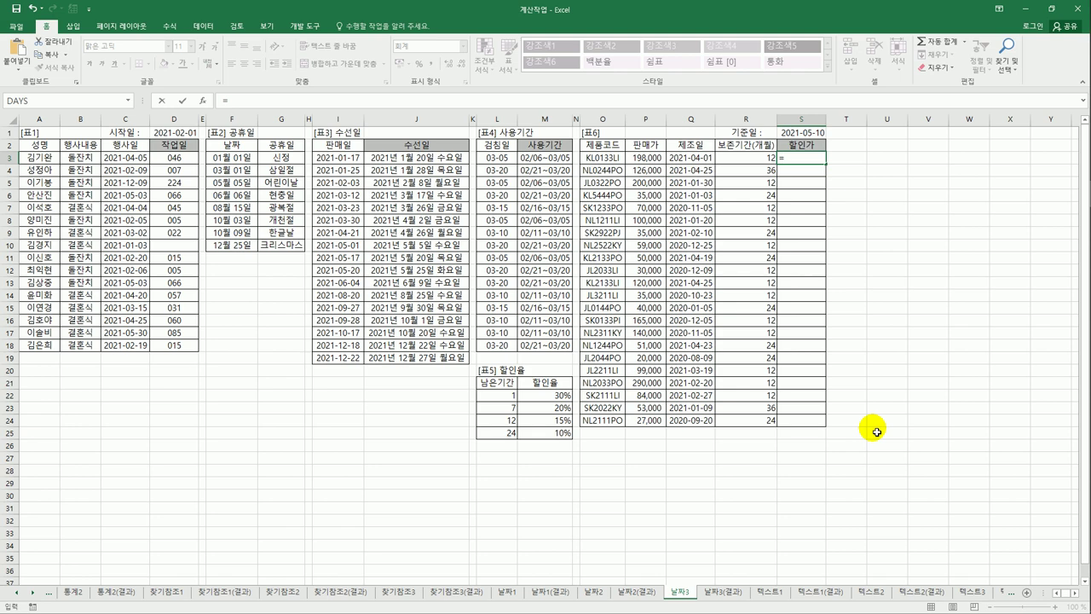
{"action": "type", "text": "e"}
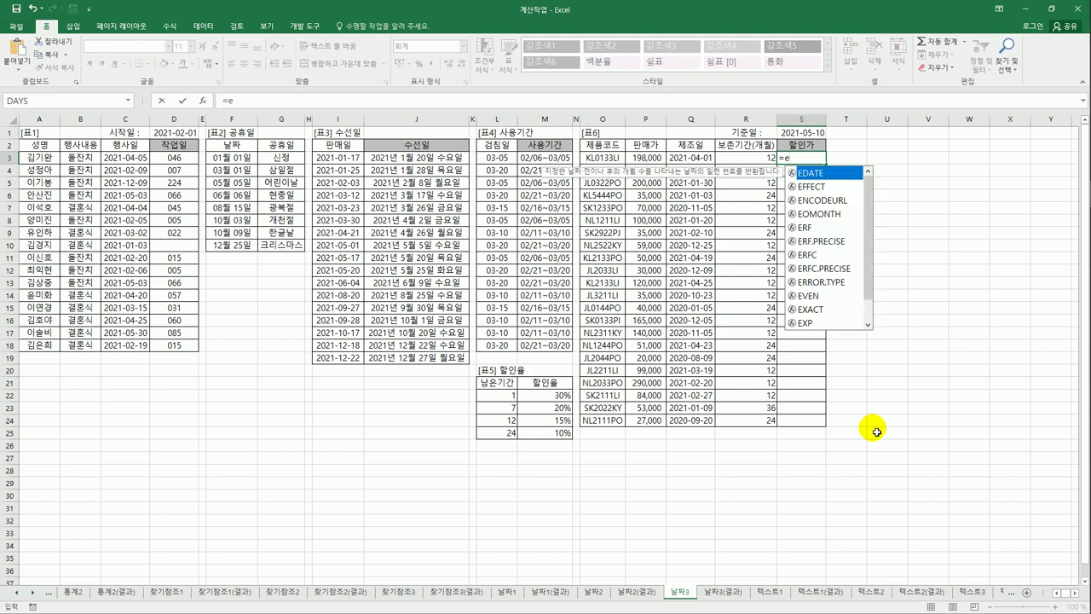
{"action": "key", "text": "Tab"}
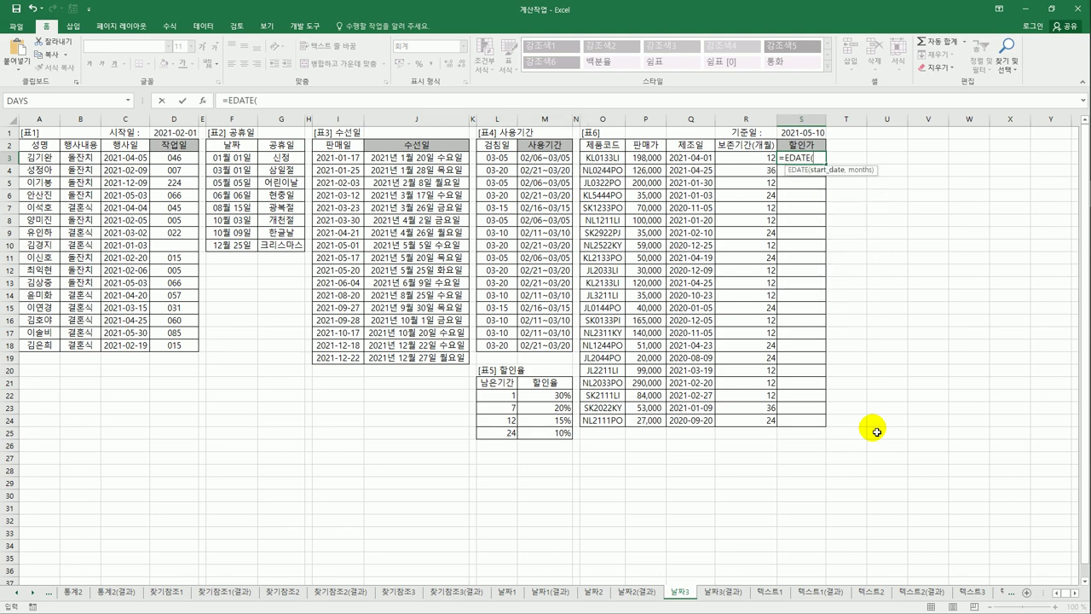
{"action": "left_click", "coordinate": [686, 159]}
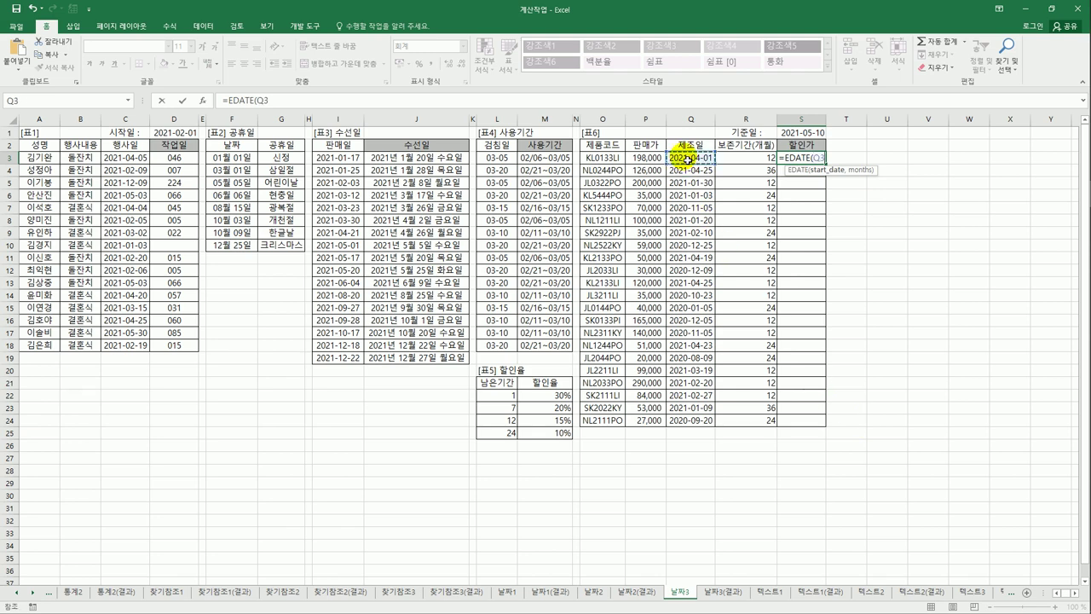
{"action": "type", "text": ","}
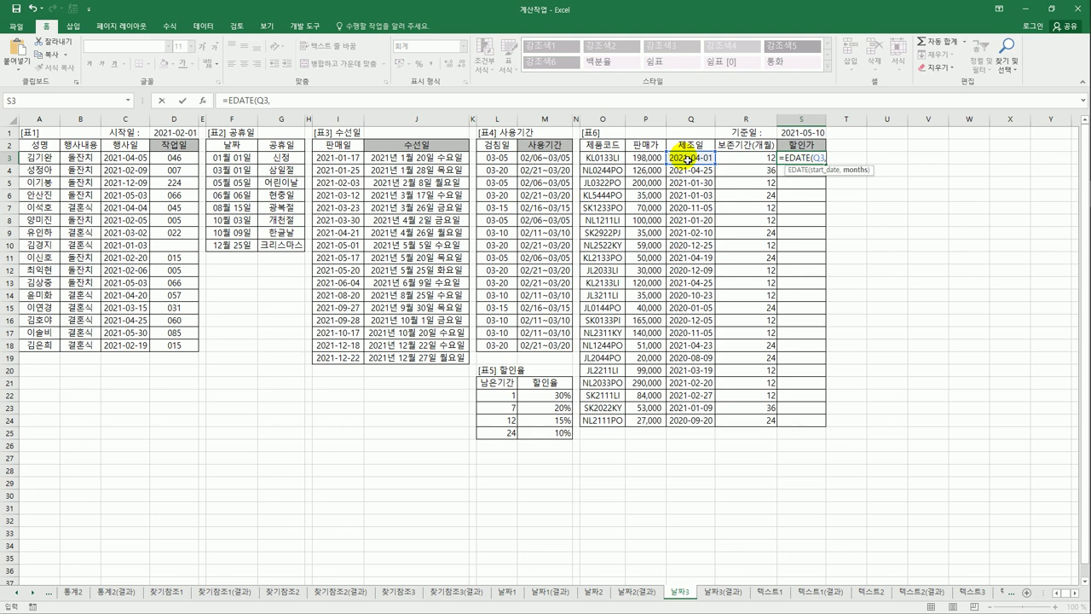
{"action": "left_click", "coordinate": [731, 162]}
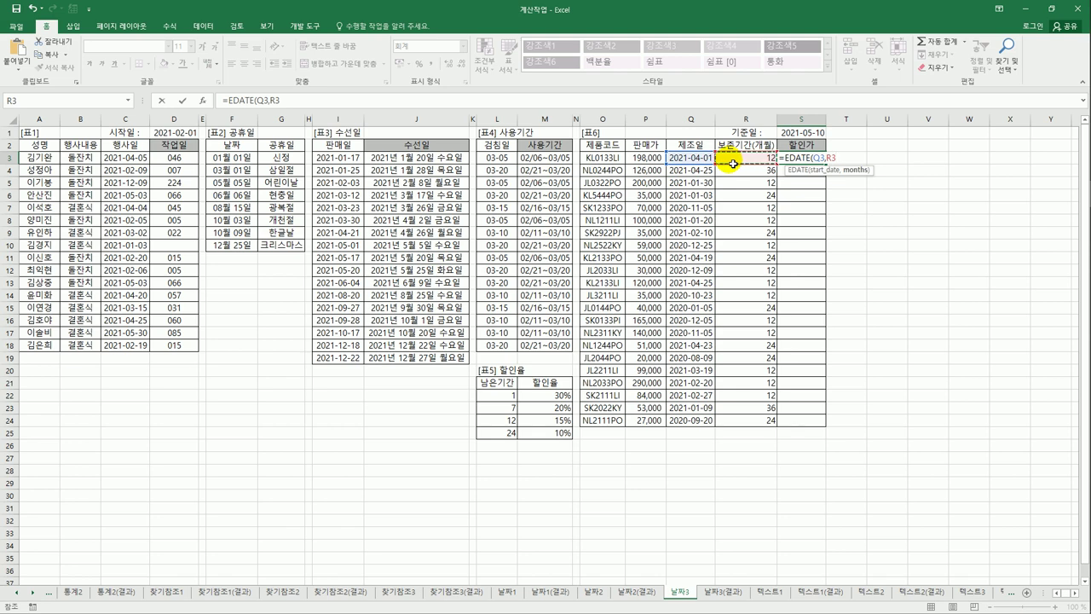
{"action": "type", "text": ")"}
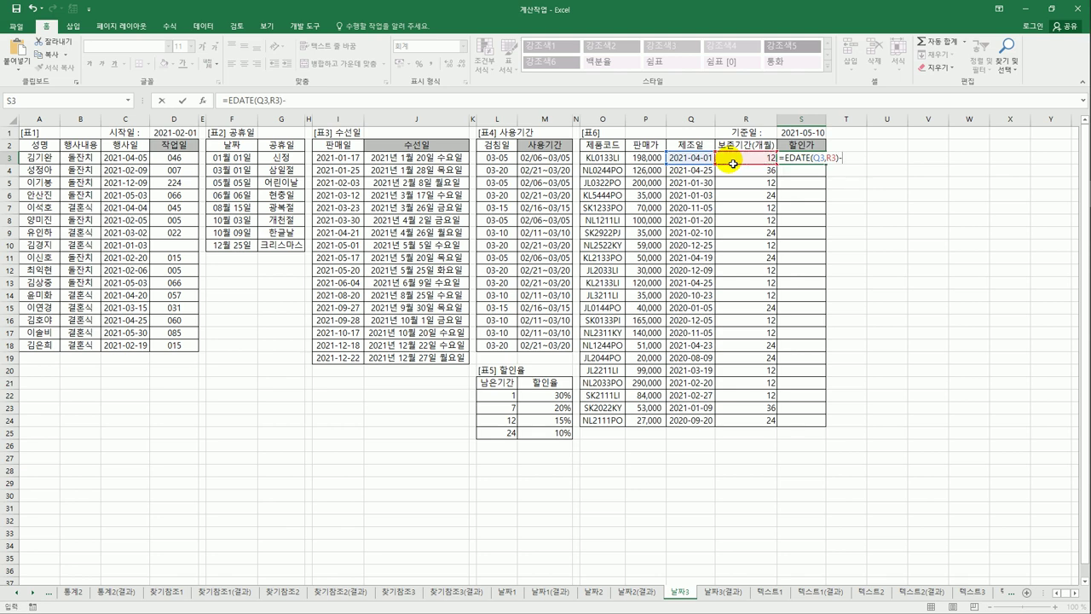
{"action": "type", "text": "-"}
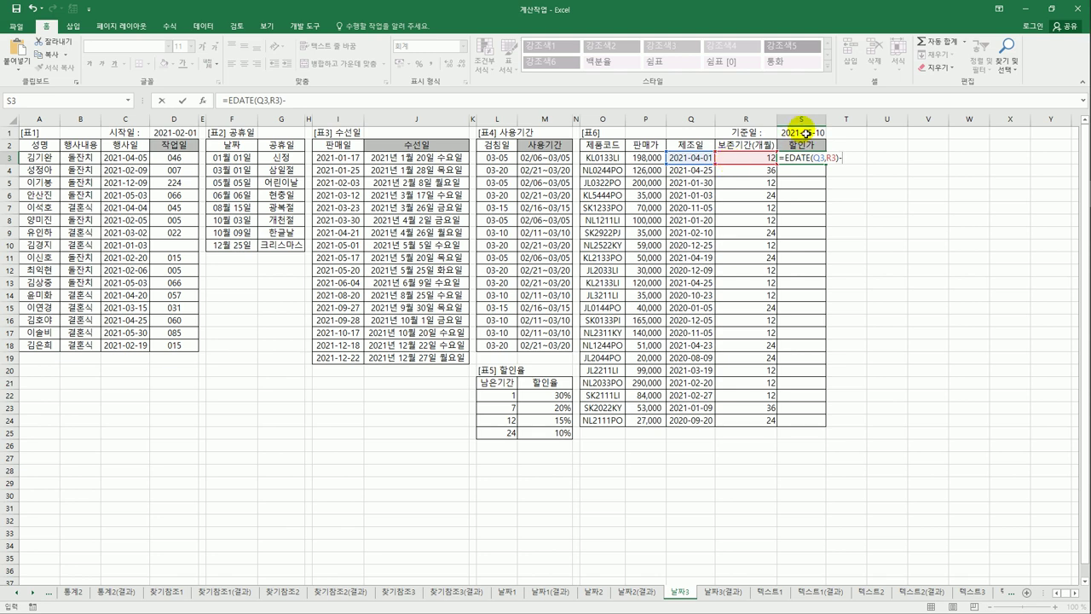
{"action": "left_click", "coordinate": [801, 133]}
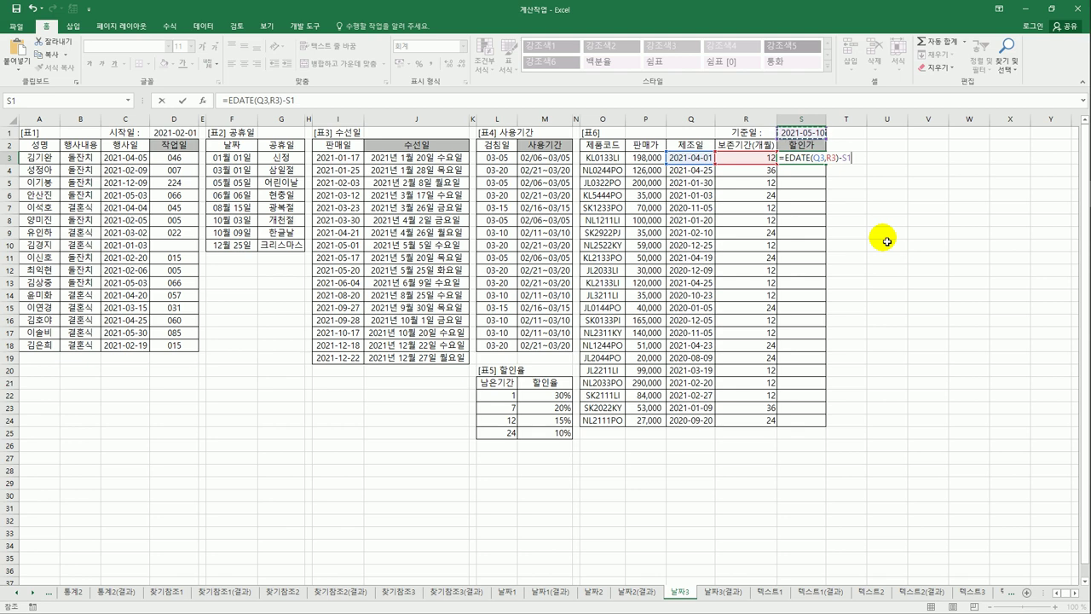
{"action": "key", "text": "F4"}
{"action": "key", "text": "Return"}
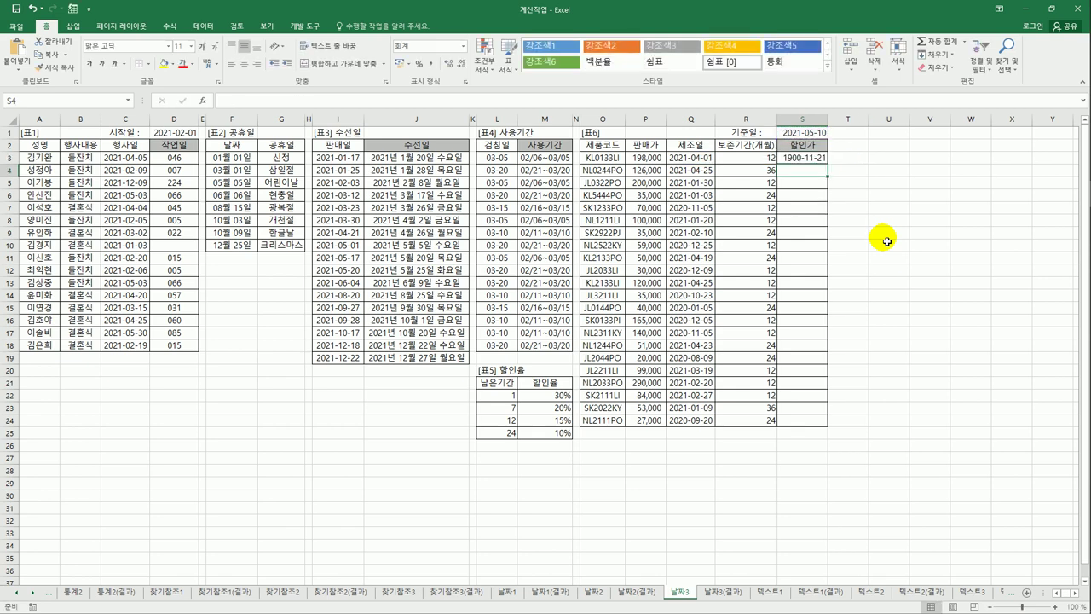
Preview the S3 result in the 일반 number format without applying it
{"action": "left_click", "coordinate": [807, 157]}
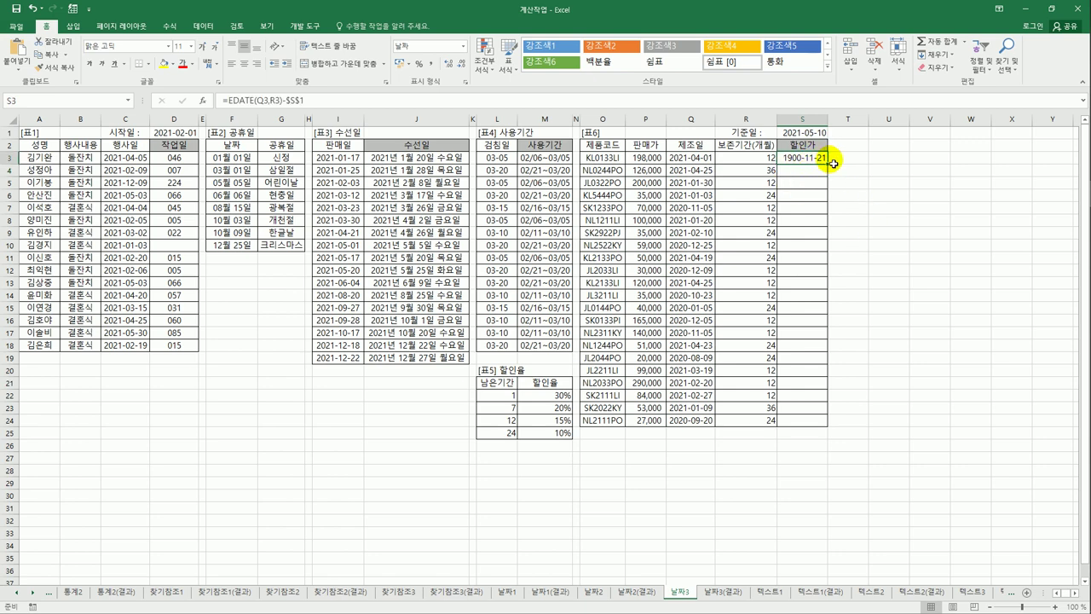
{"action": "right_click", "coordinate": [790, 164]}
{"action": "left_click", "coordinate": [814, 351]}
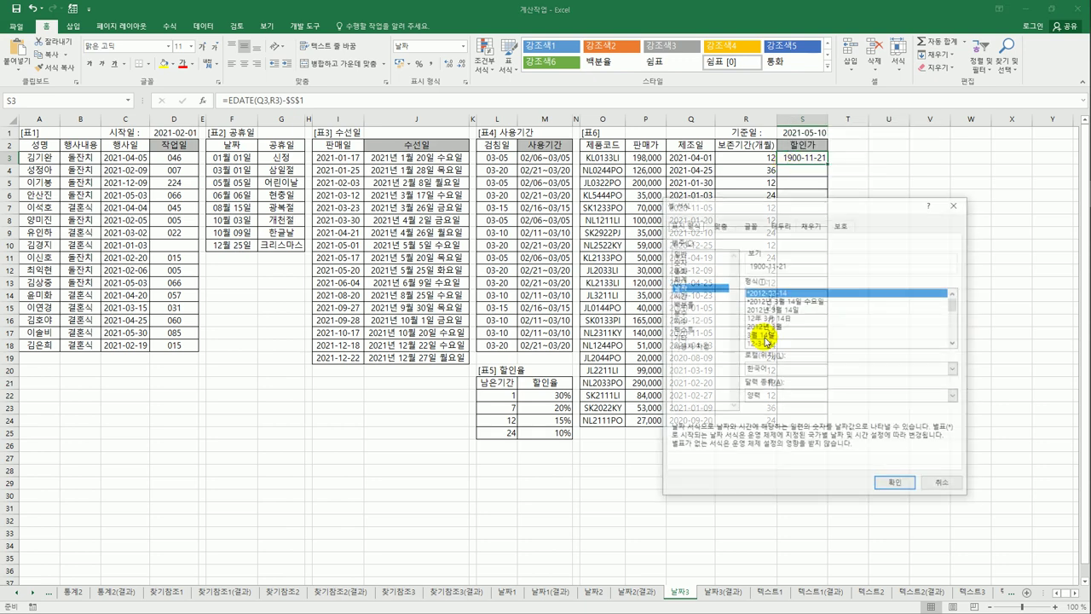
{"action": "left_click", "coordinate": [685, 253]}
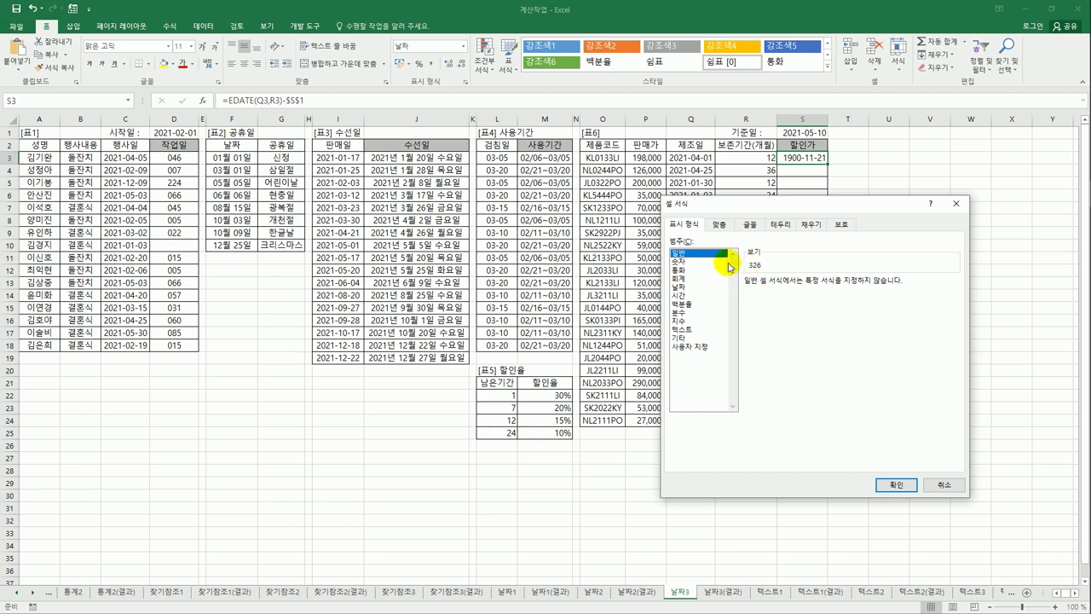
{"action": "left_click", "coordinate": [953, 485]}
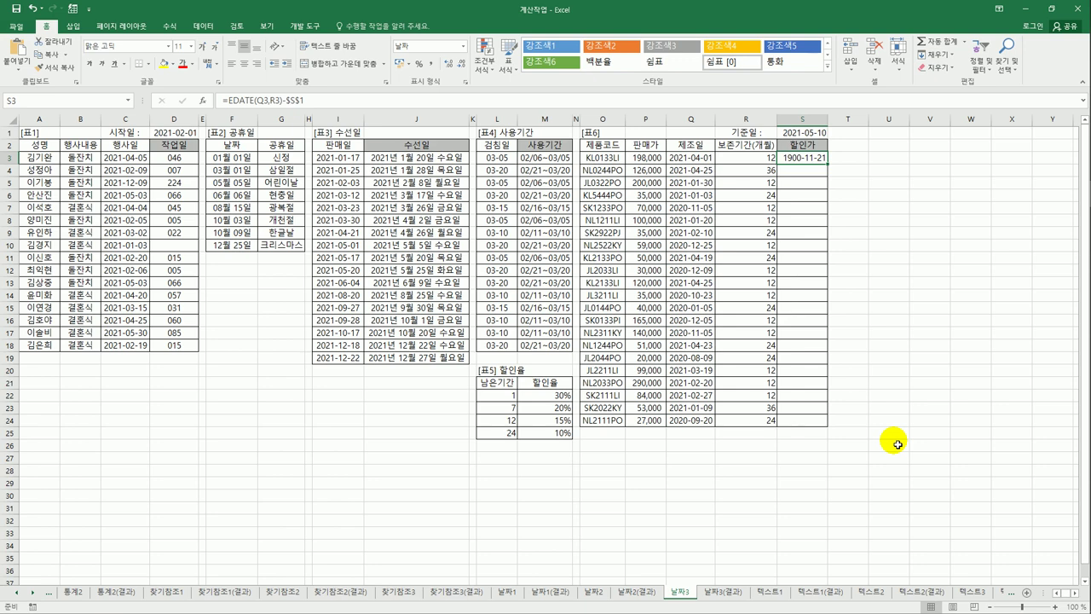
Wrap the S3 formula in a QUOTIENT function with divisor 30 to convert the remaining days to months
{"action": "left_click", "coordinate": [226, 99]}
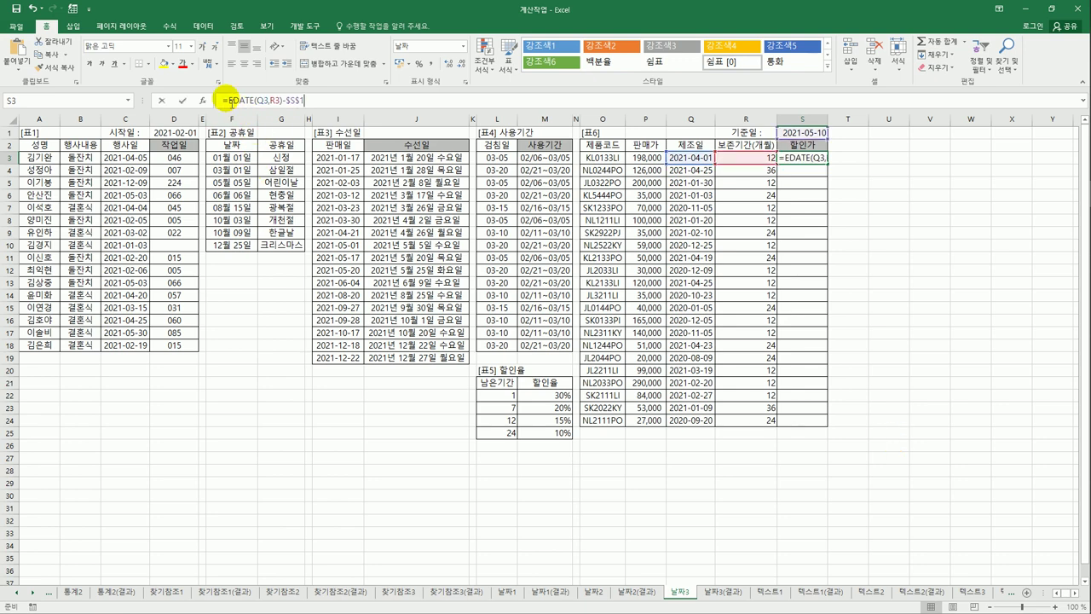
{"action": "type", "text": "qu"}
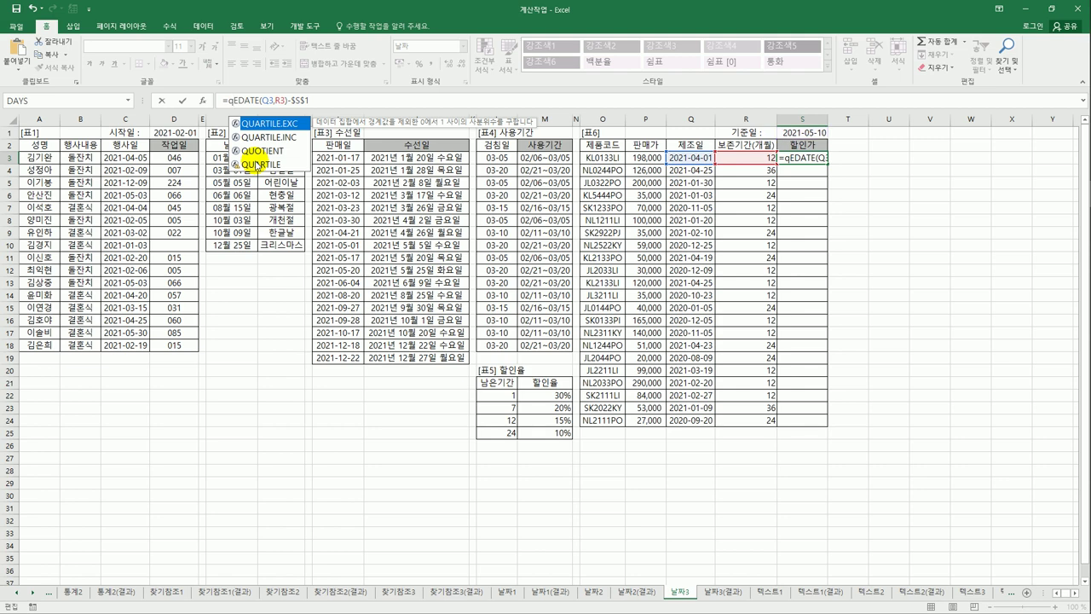
{"action": "key", "text": "Down"}
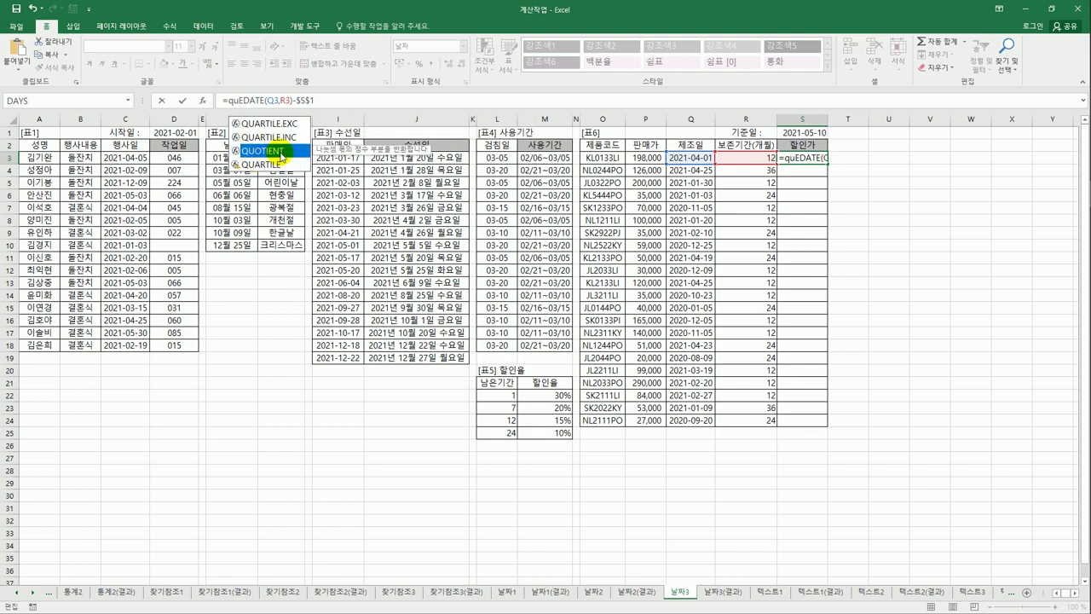
{"action": "double_click", "coordinate": [281, 152]}
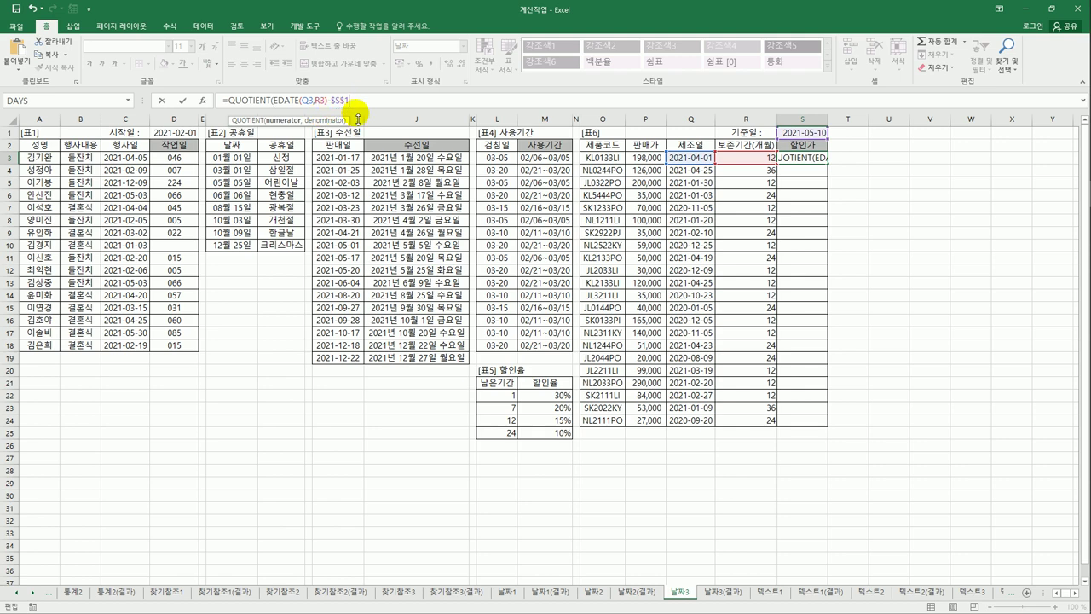
{"action": "type", "text": ","}
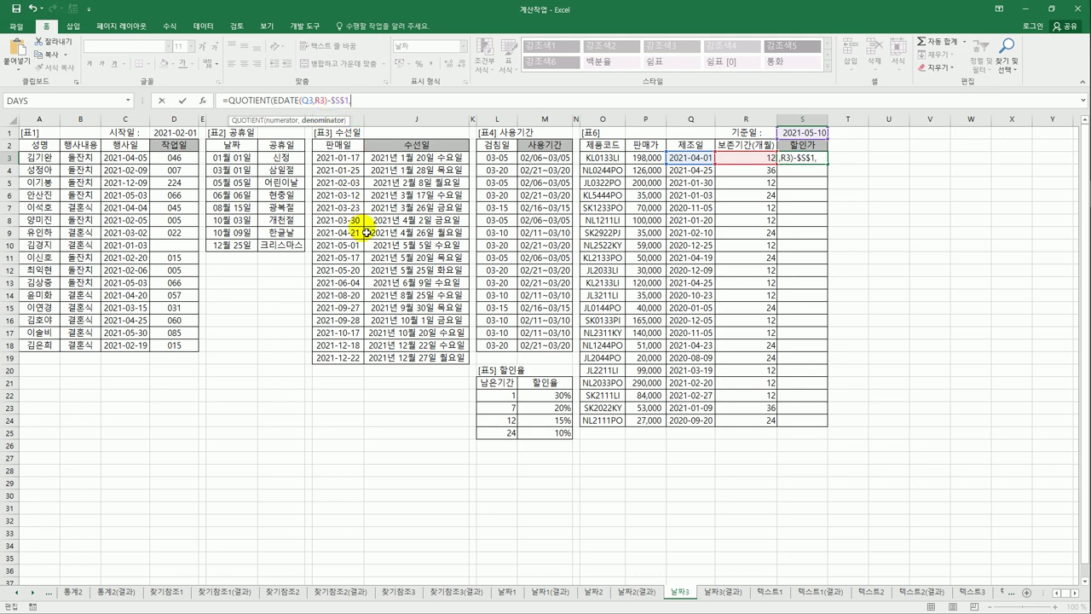
{"action": "type", "text": "30)"}
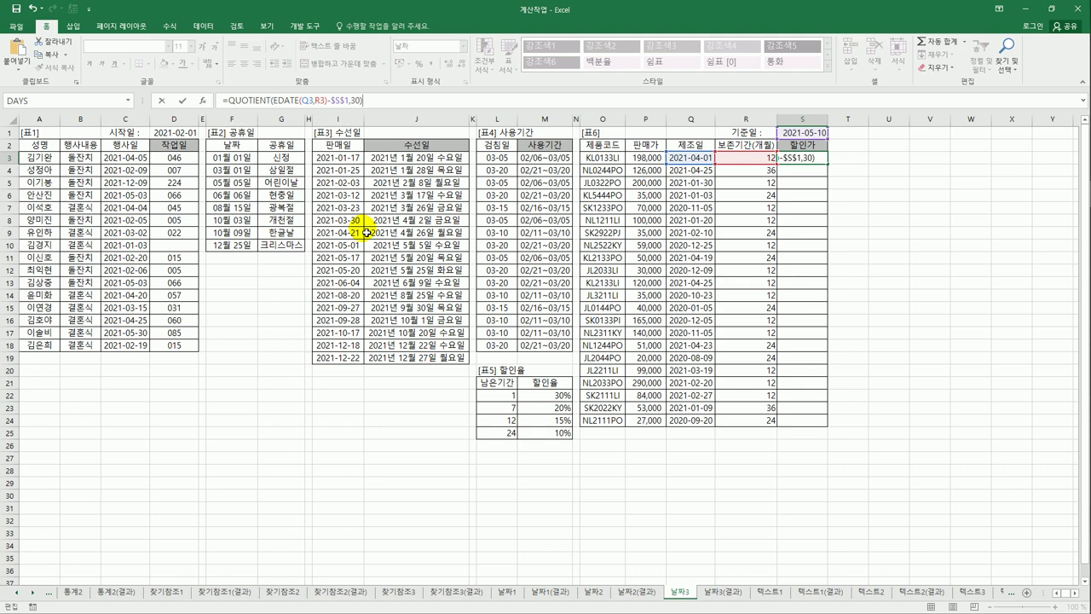
{"action": "key", "text": "ctrl+Return"}
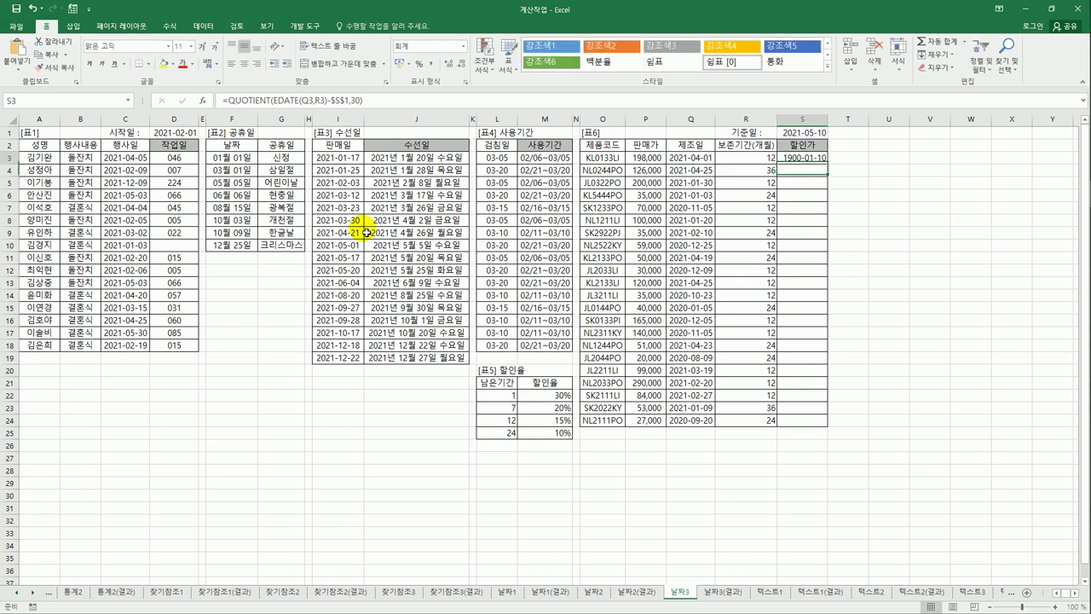
Preview the S3 quotient in the 일반 format and check the number format assigned to S6, leaving both formats unapplied
{"action": "right_click", "coordinate": [801, 158]}
{"action": "left_click", "coordinate": [835, 349]}
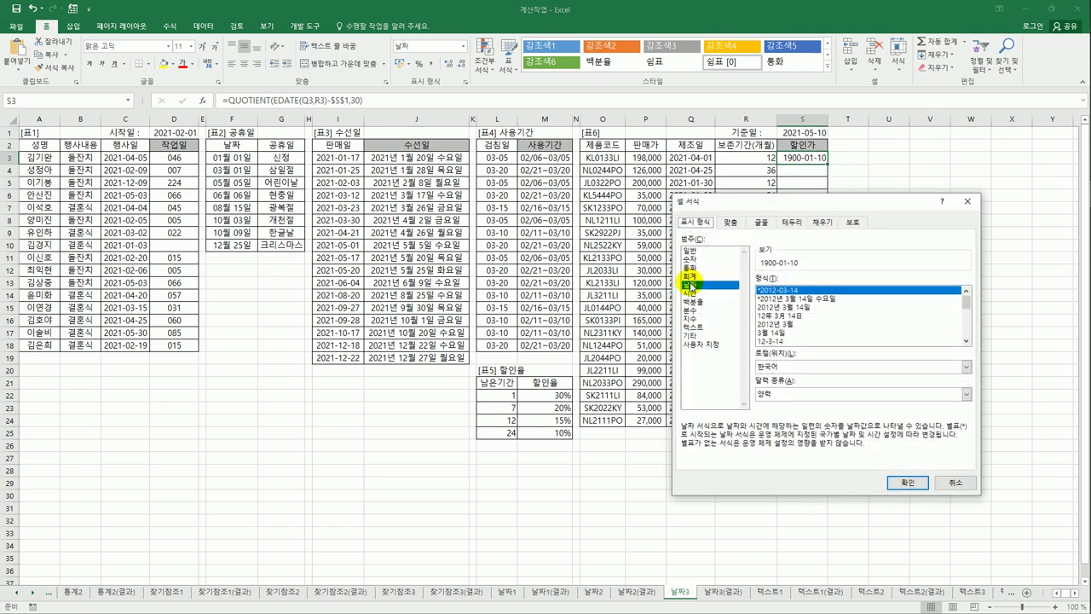
{"action": "left_click", "coordinate": [695, 250]}
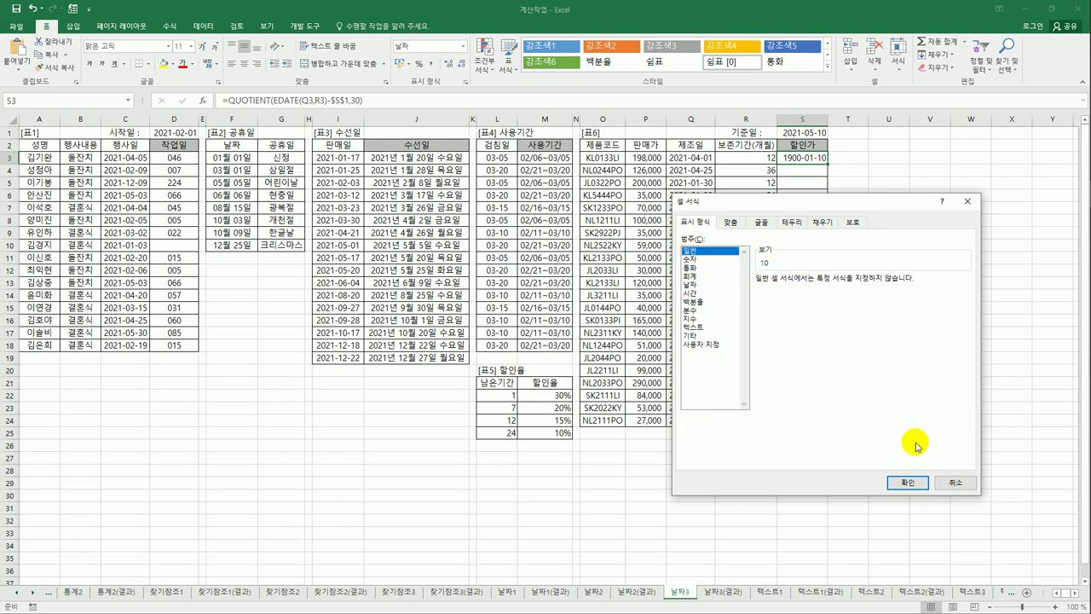
{"action": "left_click", "coordinate": [946, 483]}
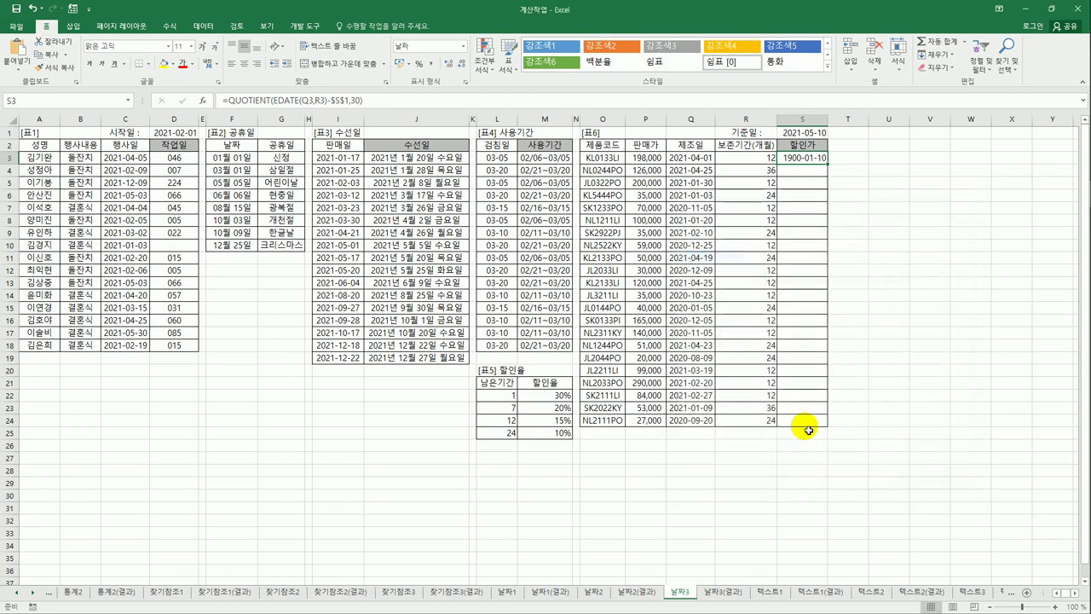
{"action": "left_click", "coordinate": [802, 196]}
{"action": "right_click", "coordinate": [804, 197]}
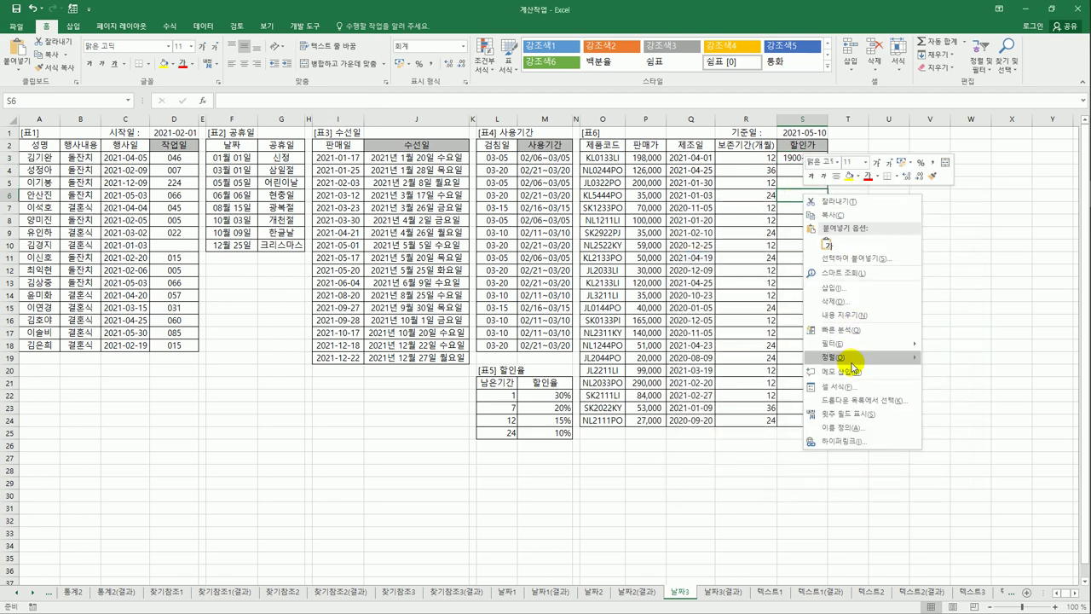
{"action": "left_click", "coordinate": [782, 377]}
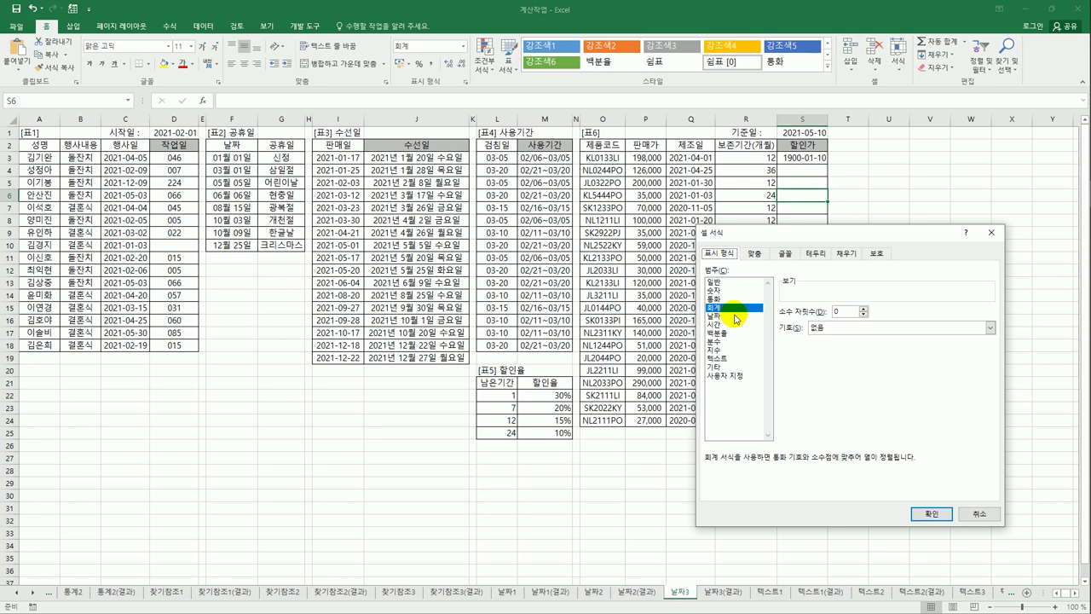
{"action": "left_click", "coordinate": [974, 515]}
Set the number format of S3 to 일반
{"action": "left_click", "coordinate": [809, 161]}
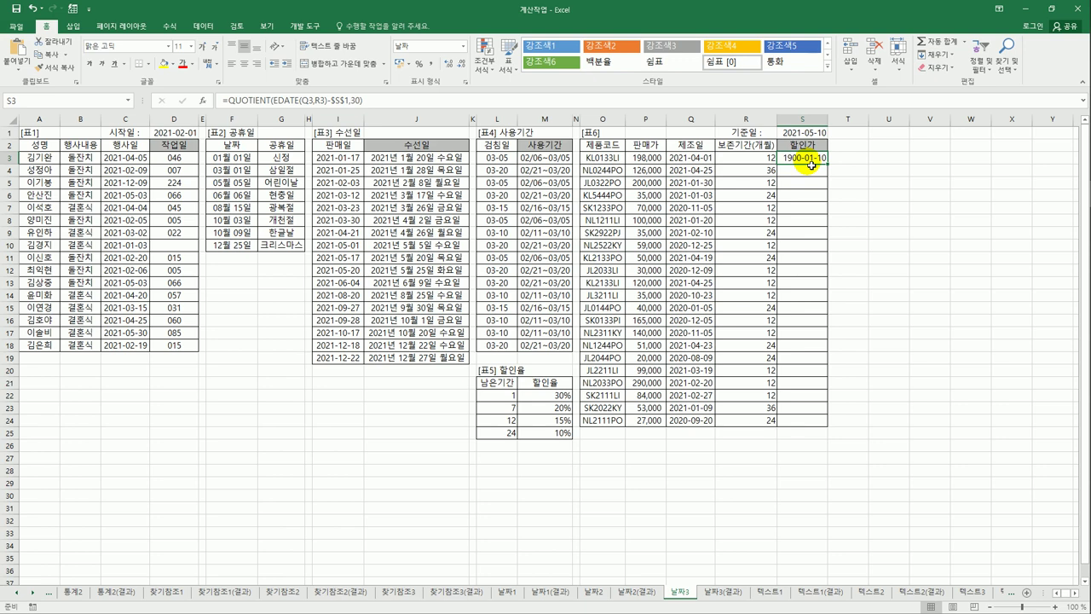
{"action": "right_click", "coordinate": [810, 158]}
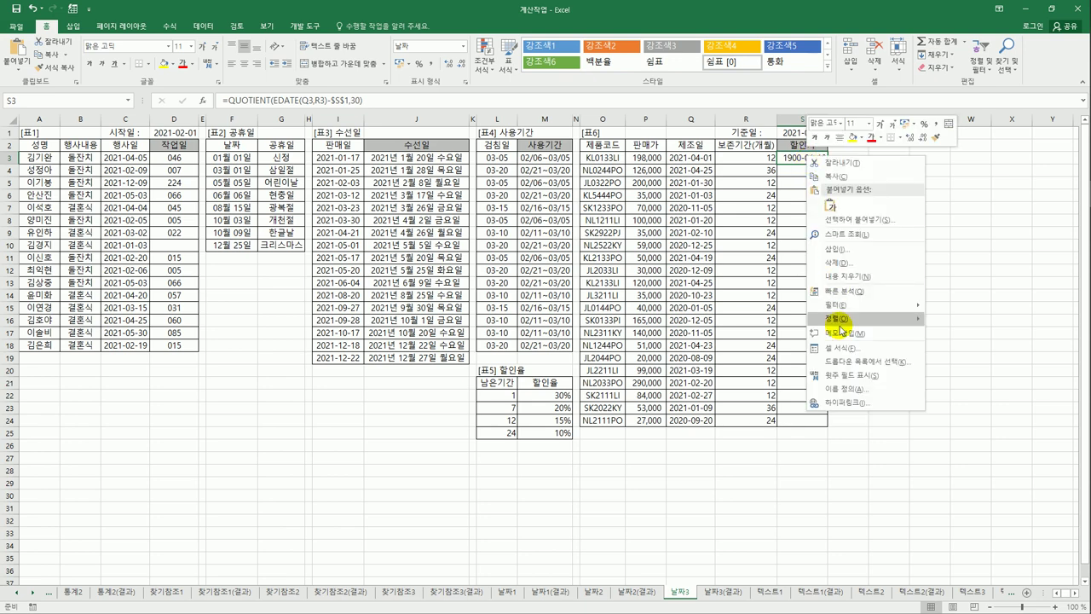
{"action": "left_click", "coordinate": [840, 350]}
{"action": "left_click", "coordinate": [710, 249]}
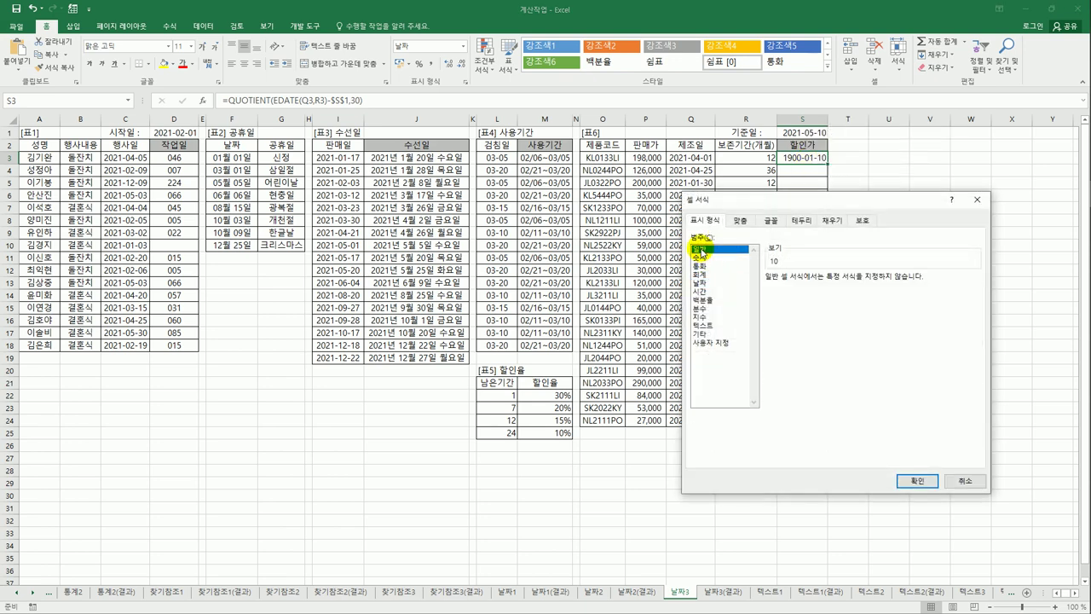
{"action": "left_click", "coordinate": [905, 481]}
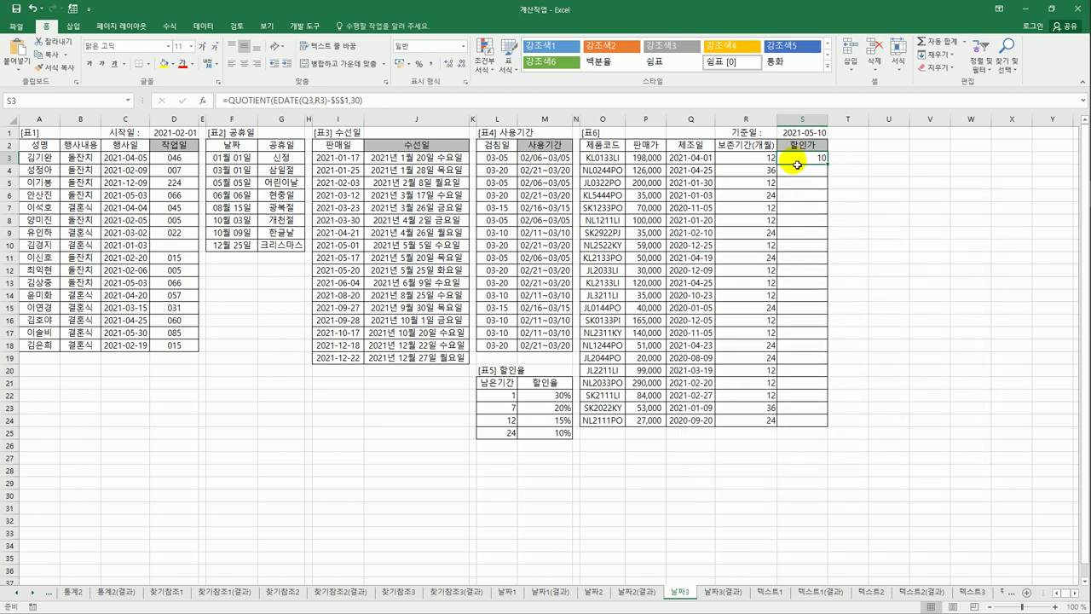
Wrap the S3 formula in a VLOOKUP that searches $L$22:$M$25 of 표5 and returns column 2
{"action": "left_click_drag", "start_coordinate": [501, 395], "coordinate": [537, 435]}
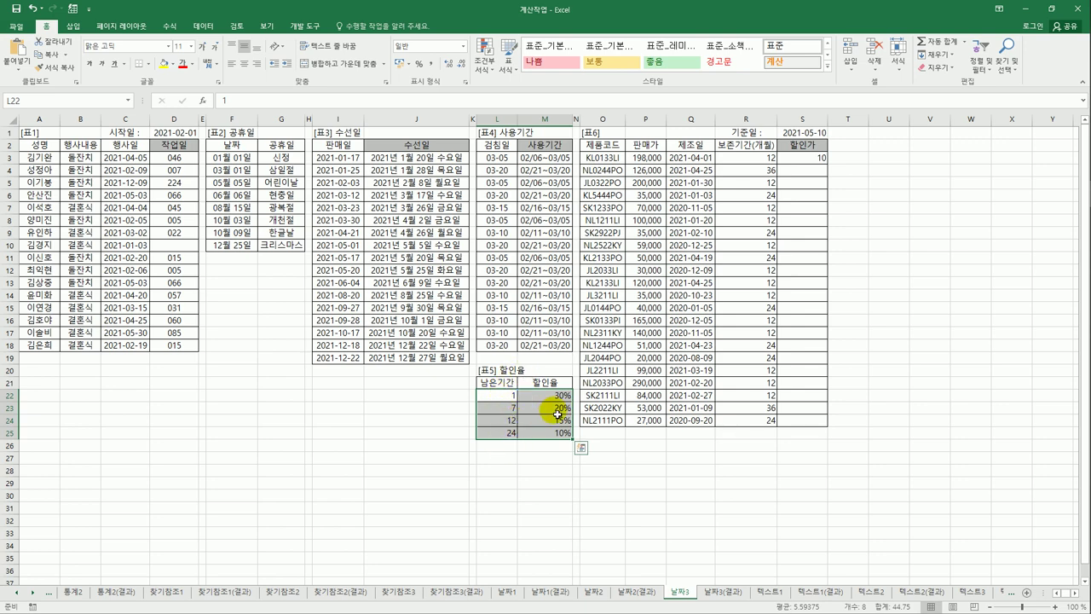
{"action": "left_click", "coordinate": [795, 158]}
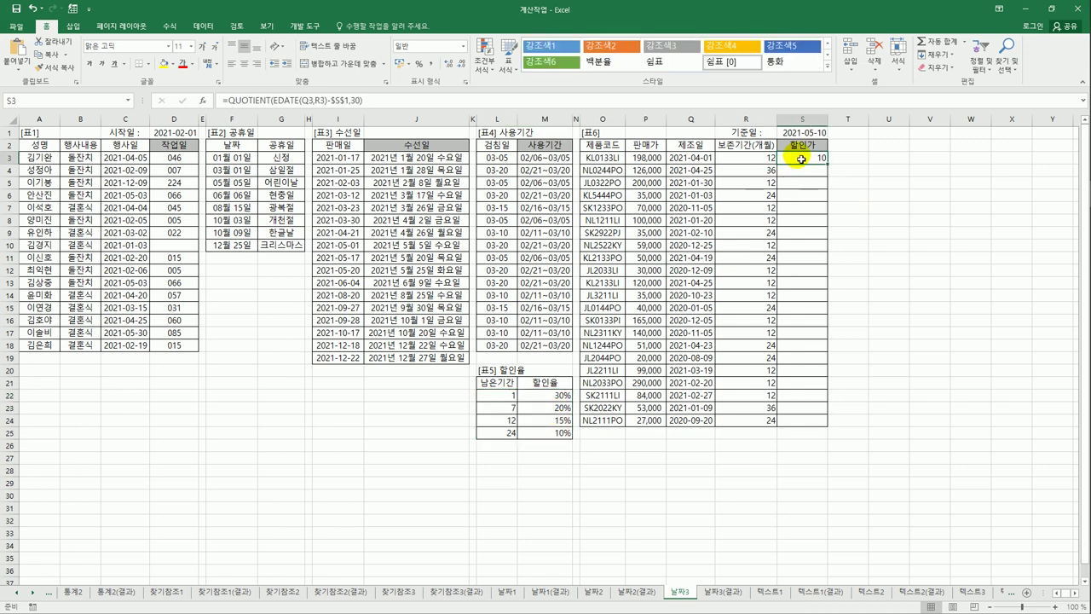
{"action": "left_click", "coordinate": [226, 100]}
{"action": "type", "text": "VLOOKUP("}
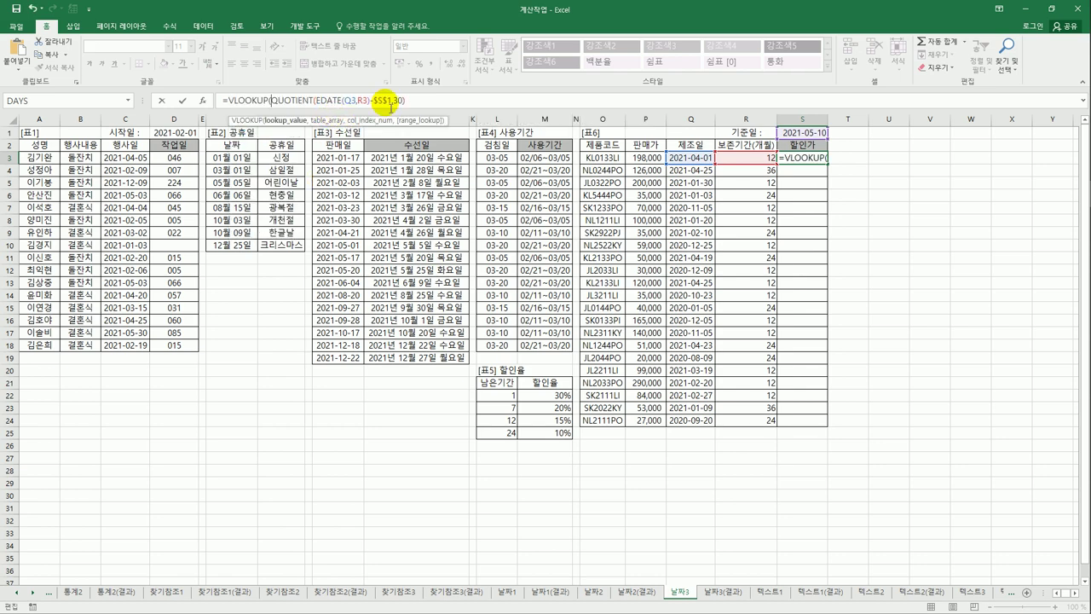
{"action": "left_click", "coordinate": [422, 106]}
{"action": "type", "text": ","}
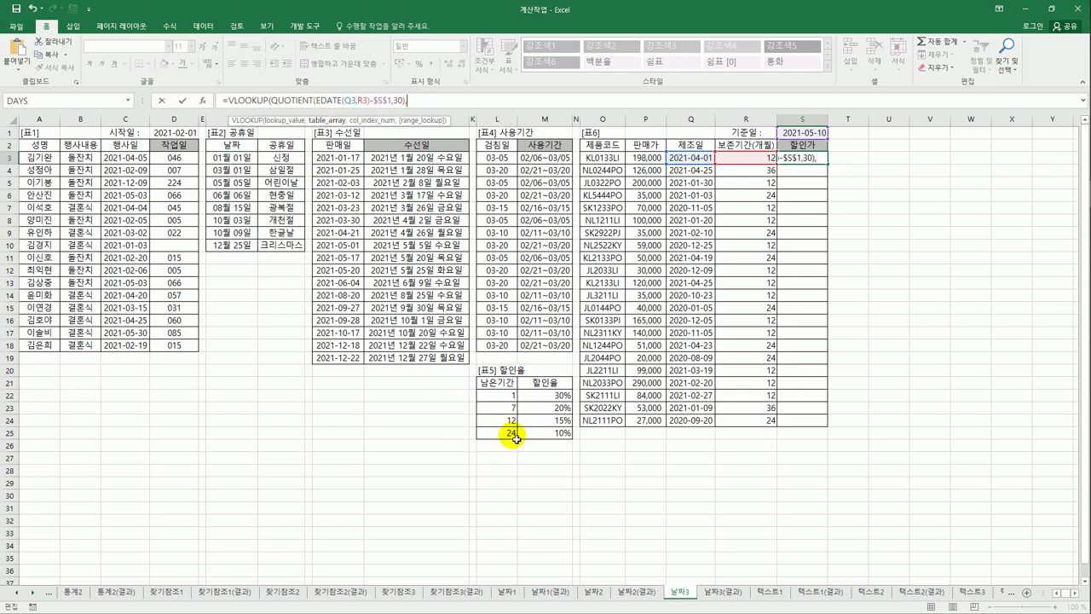
{"action": "left_click_drag", "start_coordinate": [506, 396], "coordinate": [550, 435]}
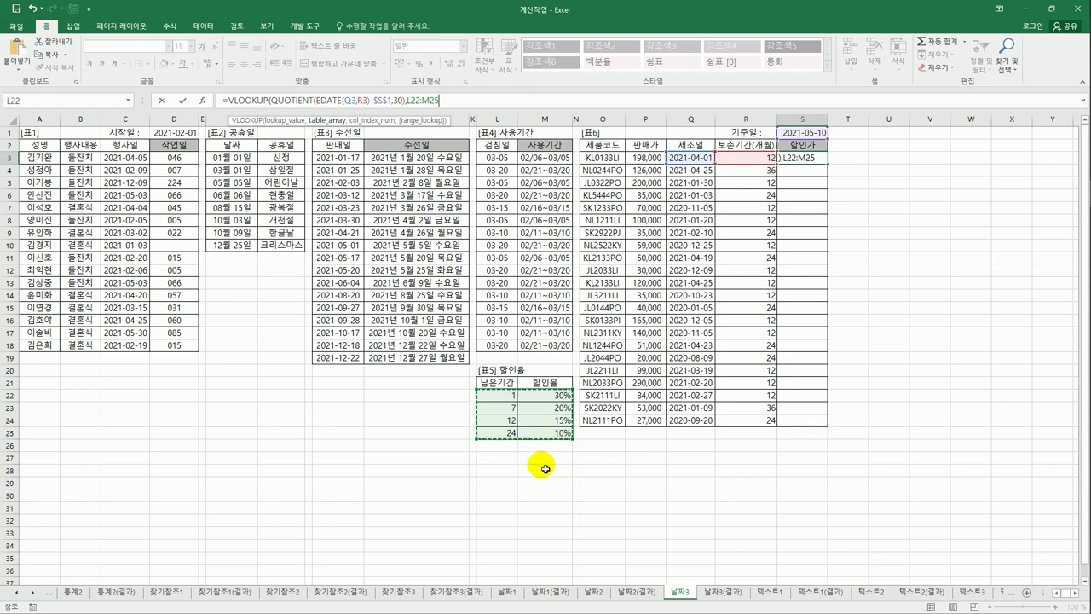
{"action": "key", "text": "F4"}
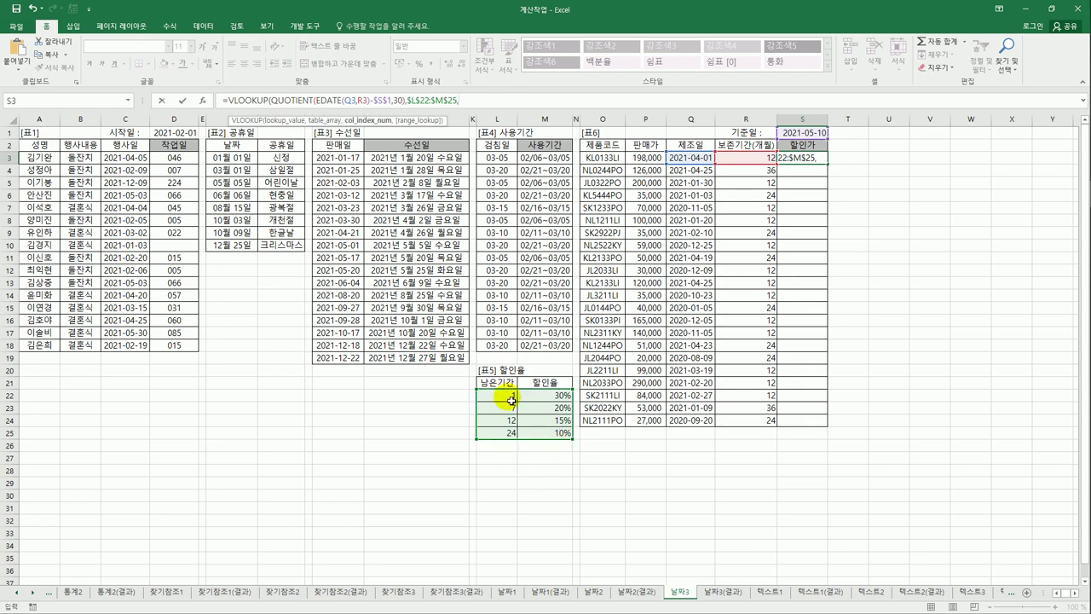
{"action": "type", "text": ","}
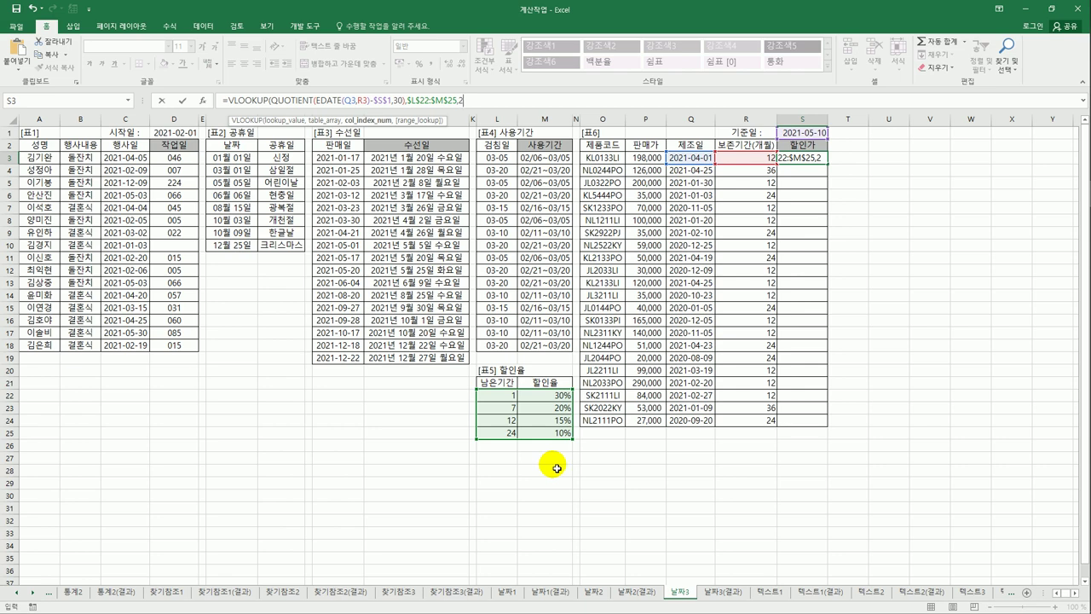
{"action": "key", "text": "Return"}
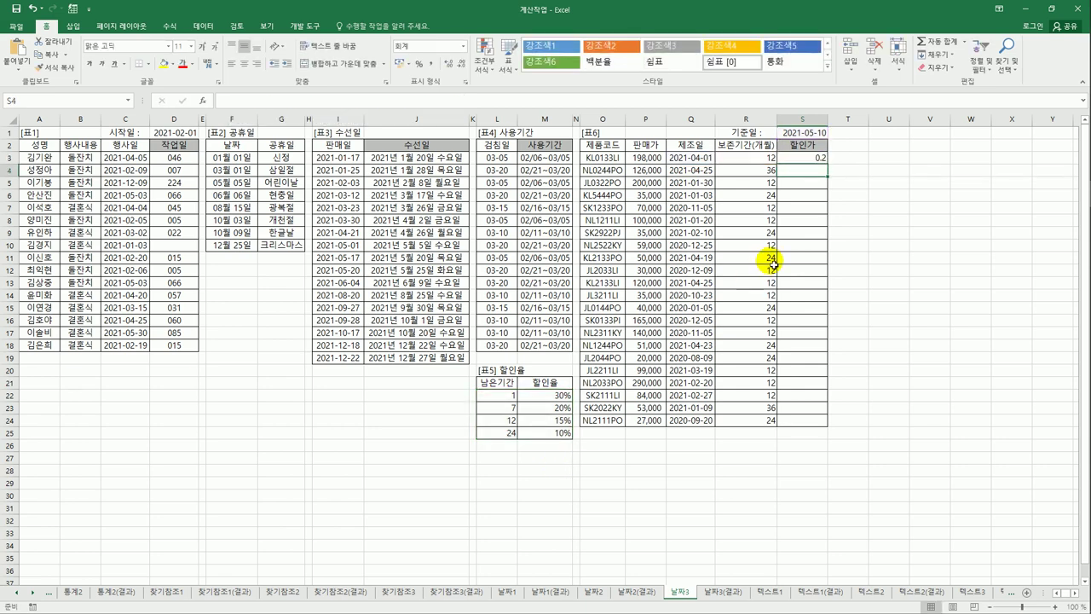
Extend the S3 formula to multiply the 판매가 in P3 by 1 minus the VLOOKUP discount rate
{"action": "left_click", "coordinate": [814, 157]}
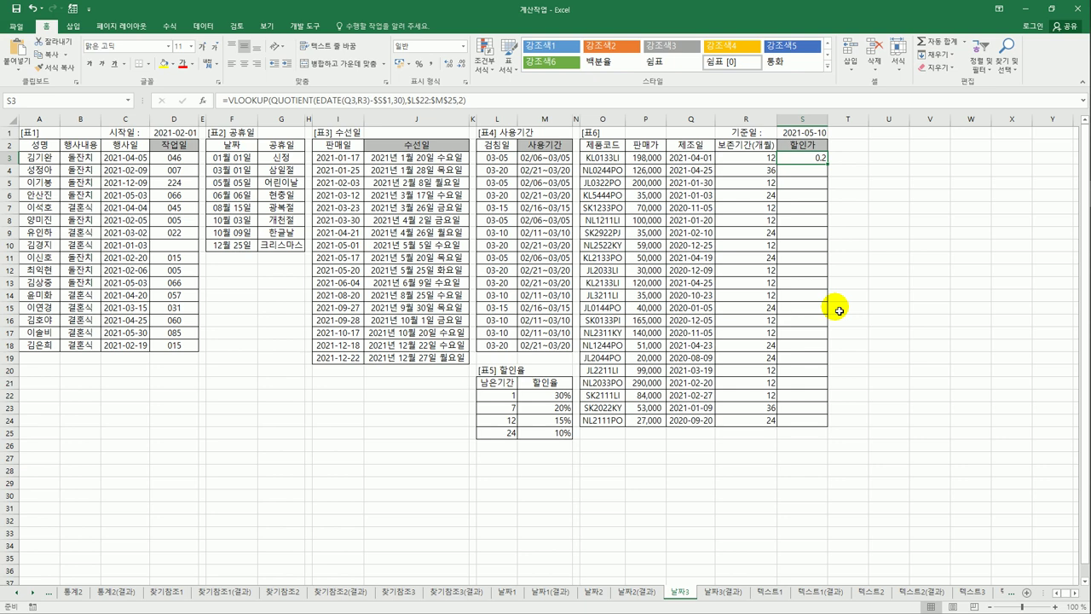
{"action": "left_click", "coordinate": [226, 99]}
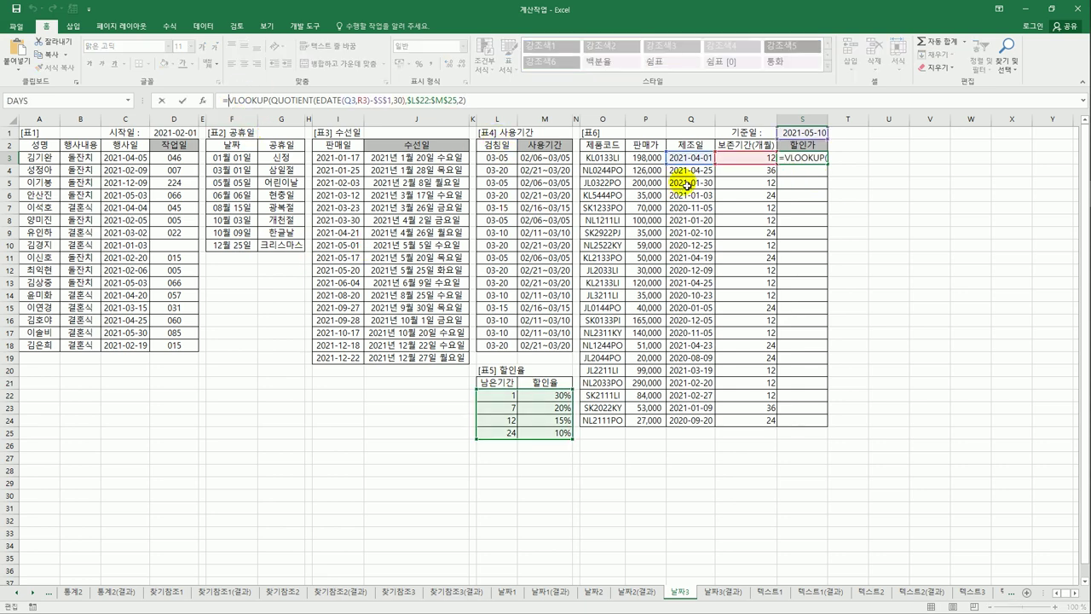
{"action": "left_click", "coordinate": [653, 158]}
{"action": "type", "text": "*(1"}
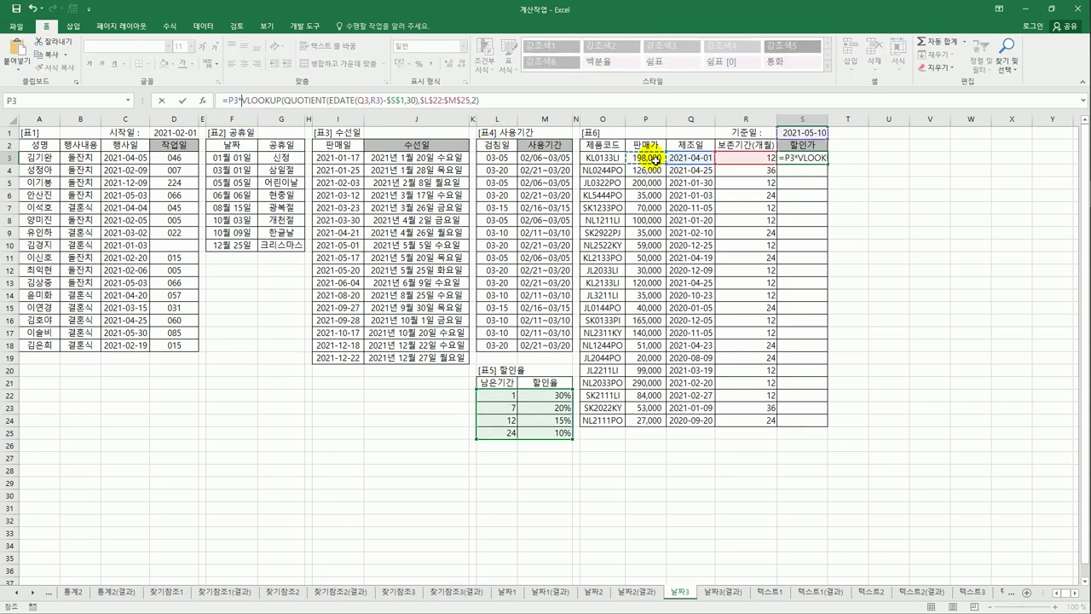
{"action": "type", "text": "-"}
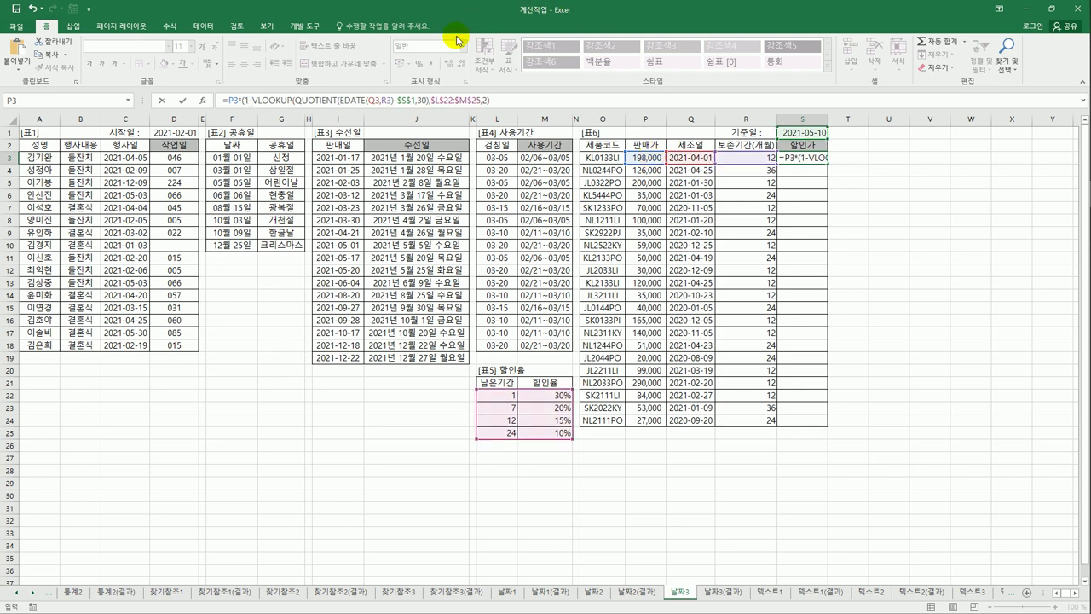
{"action": "left_click", "coordinate": [523, 108]}
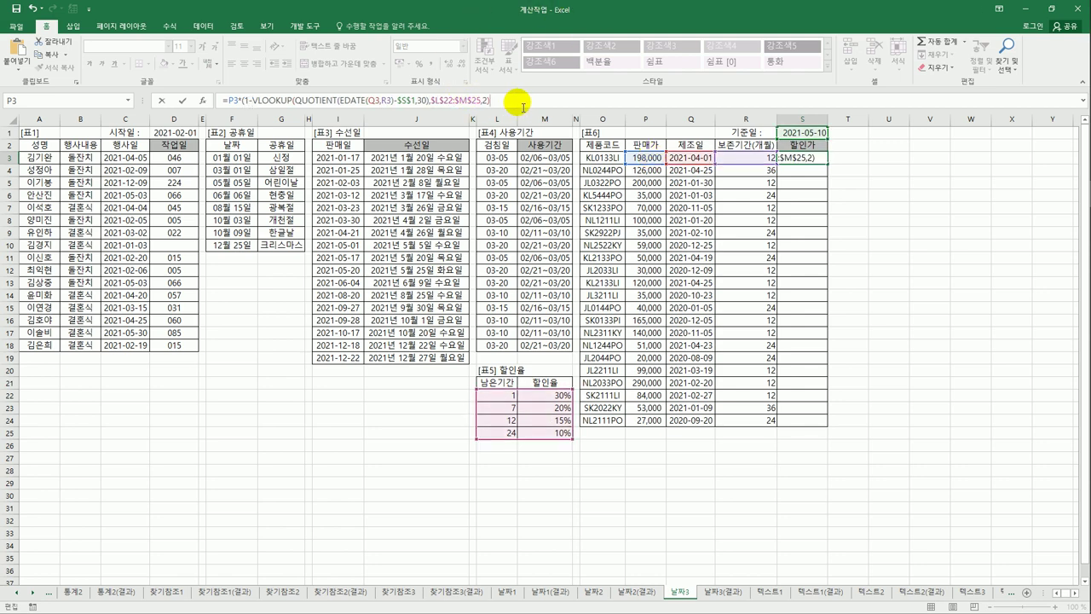
{"action": "key", "text": "ctrl+Return"}
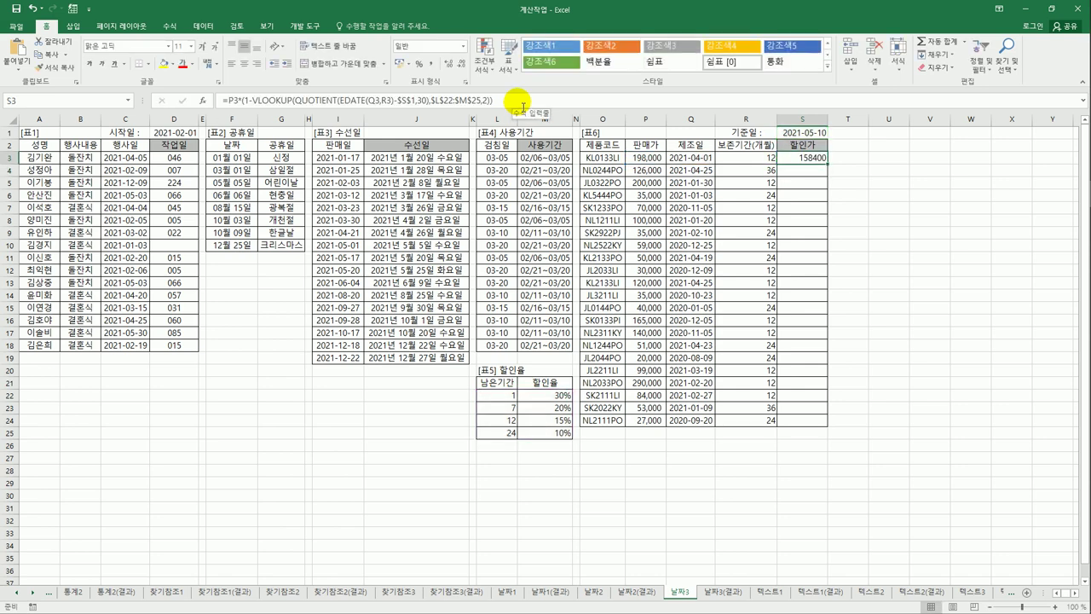
Check the number format assigned to the empty cell S6, leaving it unchanged
{"action": "left_click", "coordinate": [801, 197]}
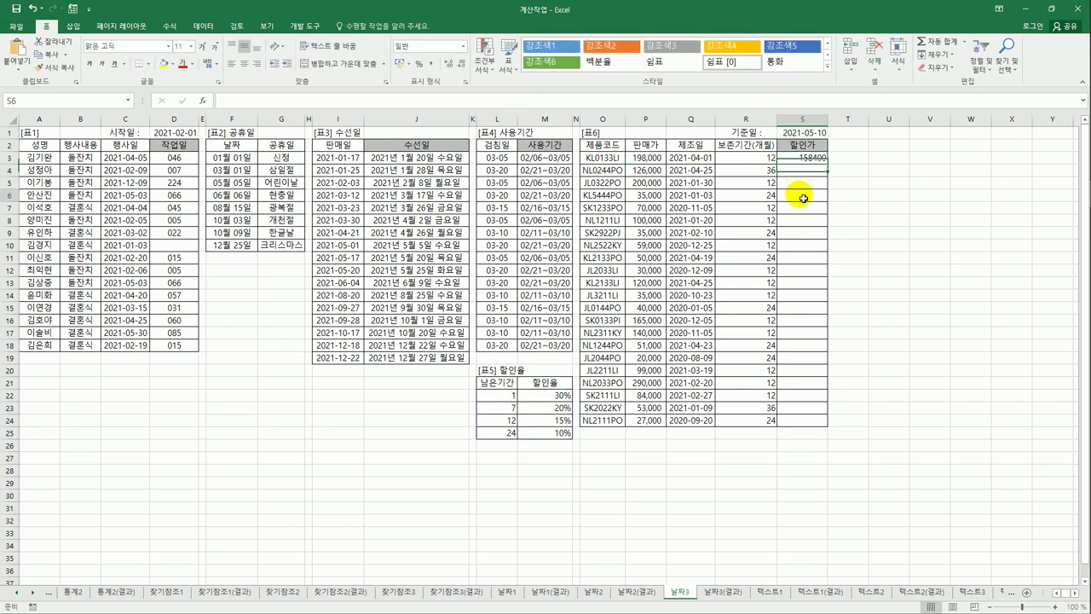
{"action": "right_click", "coordinate": [801, 197]}
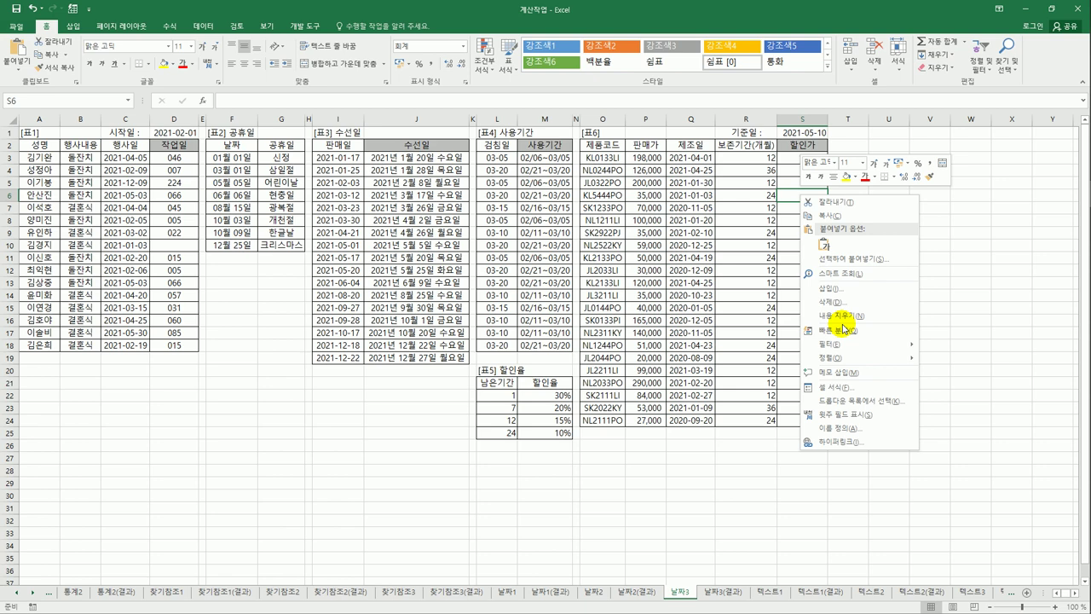
{"action": "left_click", "coordinate": [853, 381]}
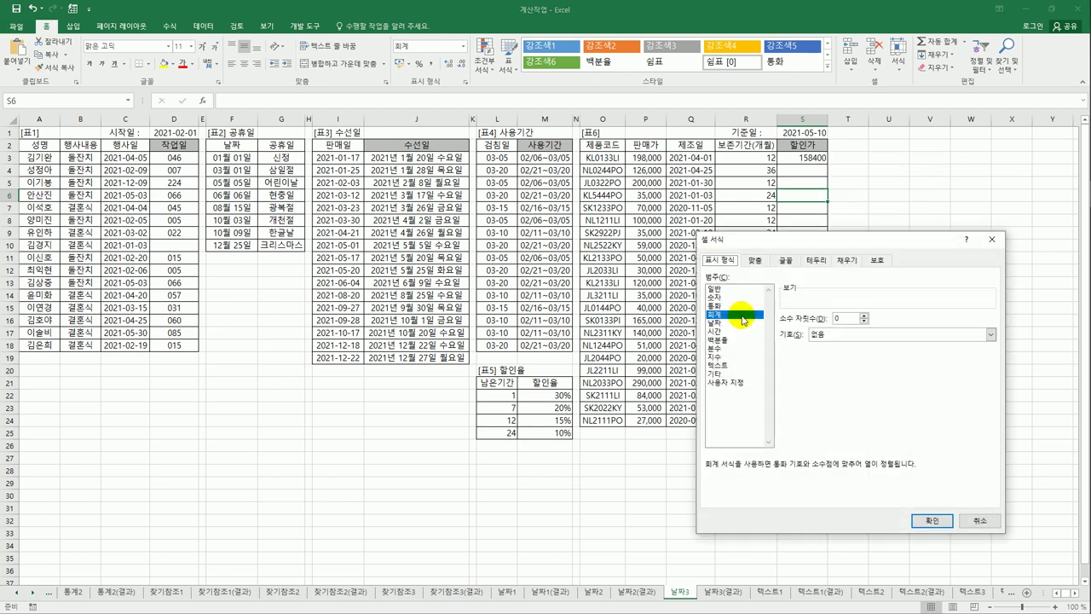
{"action": "left_click", "coordinate": [993, 526]}
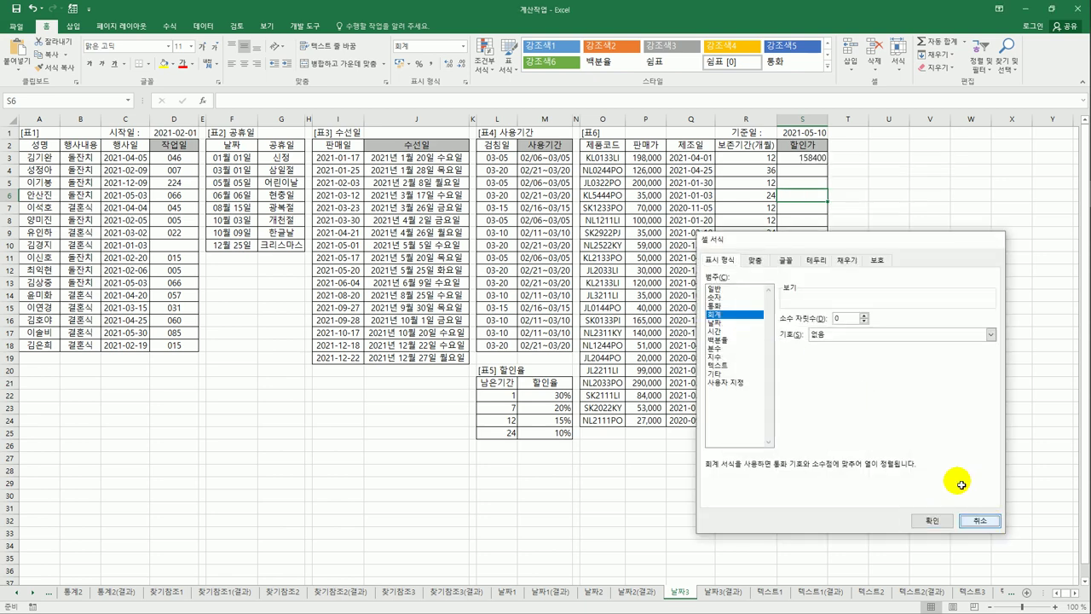
Apply the 회계 number format with the ₩ symbol and 0 decimal places to S3
{"action": "left_click", "coordinate": [814, 158]}
{"action": "right_click", "coordinate": [814, 158]}
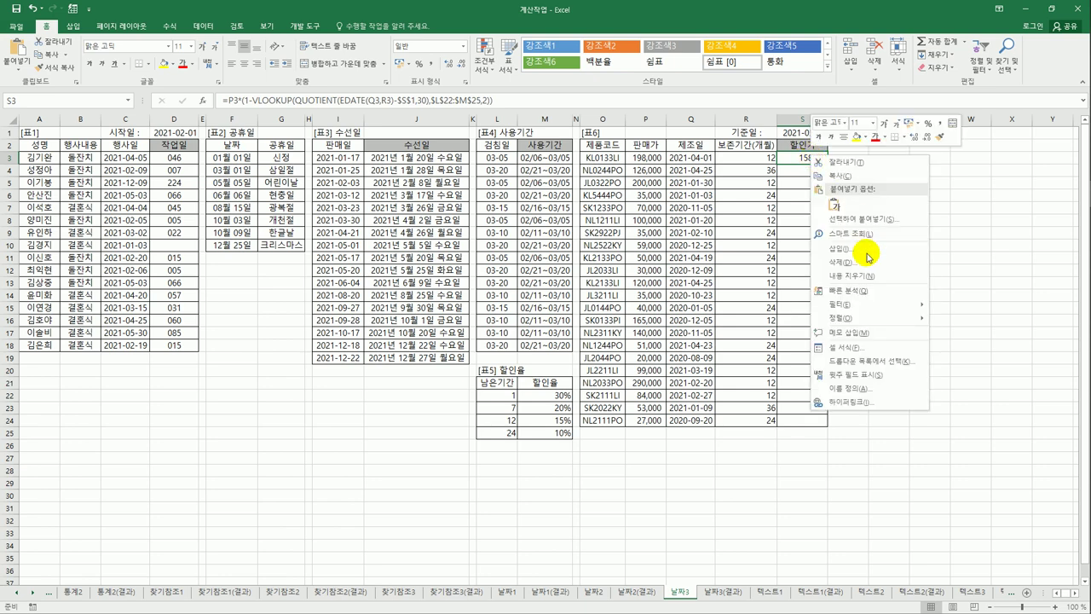
{"action": "left_click", "coordinate": [854, 348]}
{"action": "left_click", "coordinate": [721, 272]}
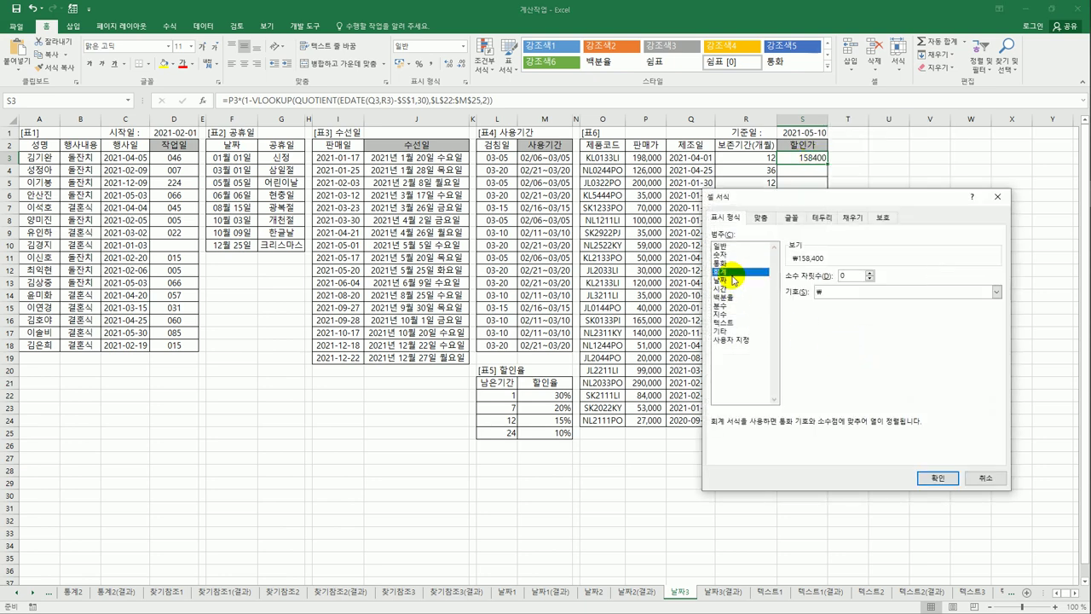
{"action": "left_click", "coordinate": [935, 475]}
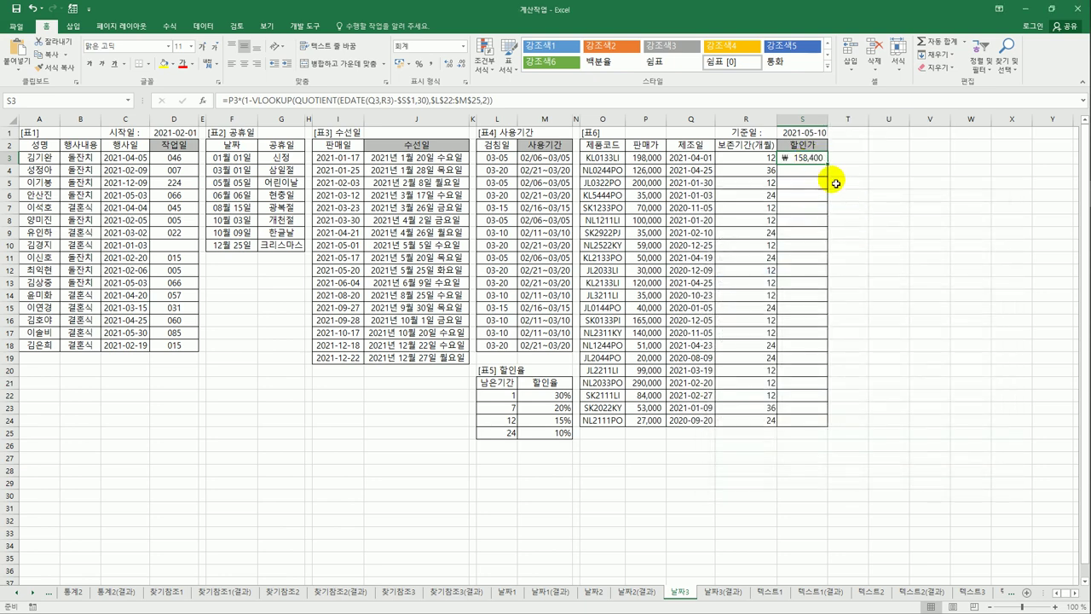
Try filling the 할인가 formula from S3 down to S24, inspect S20, and undo the fill
{"action": "left_click_drag", "start_coordinate": [832, 167], "coordinate": [825, 433]}
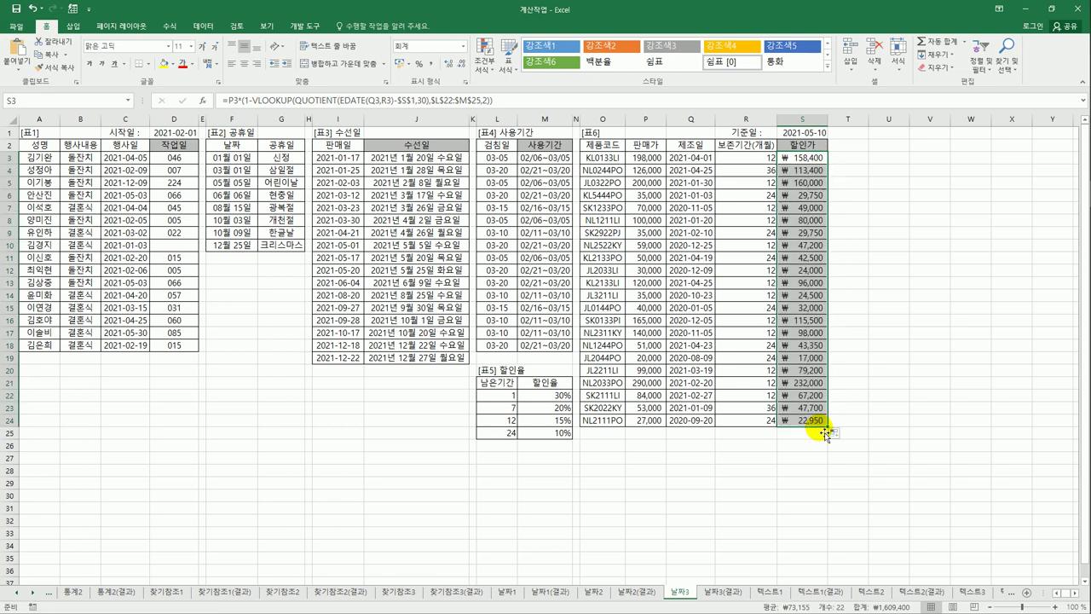
{"action": "left_click", "coordinate": [819, 370]}
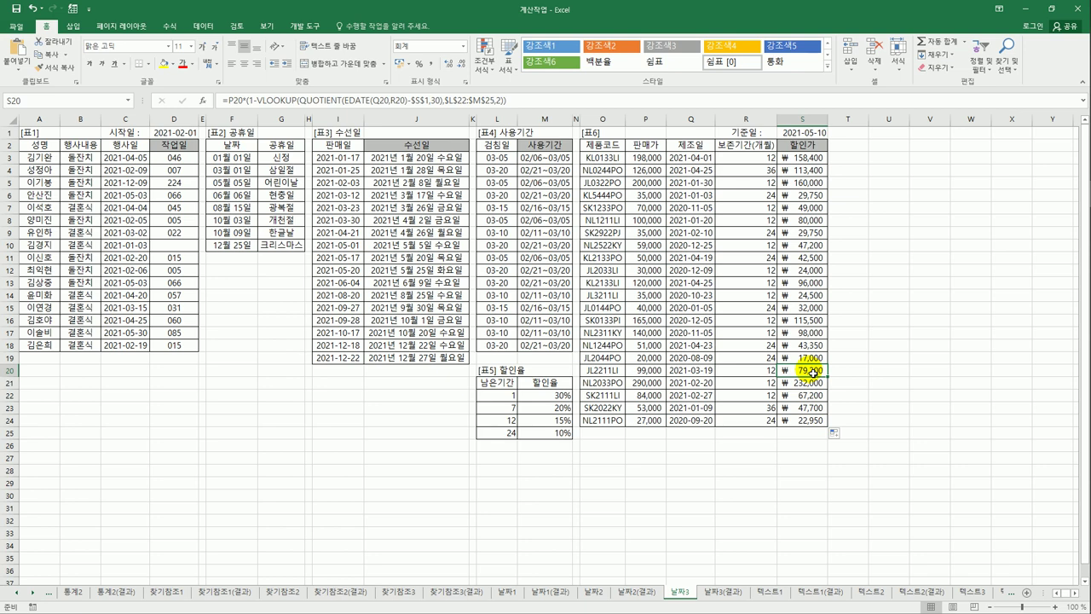
{"action": "left_click", "coordinate": [34, 9]}
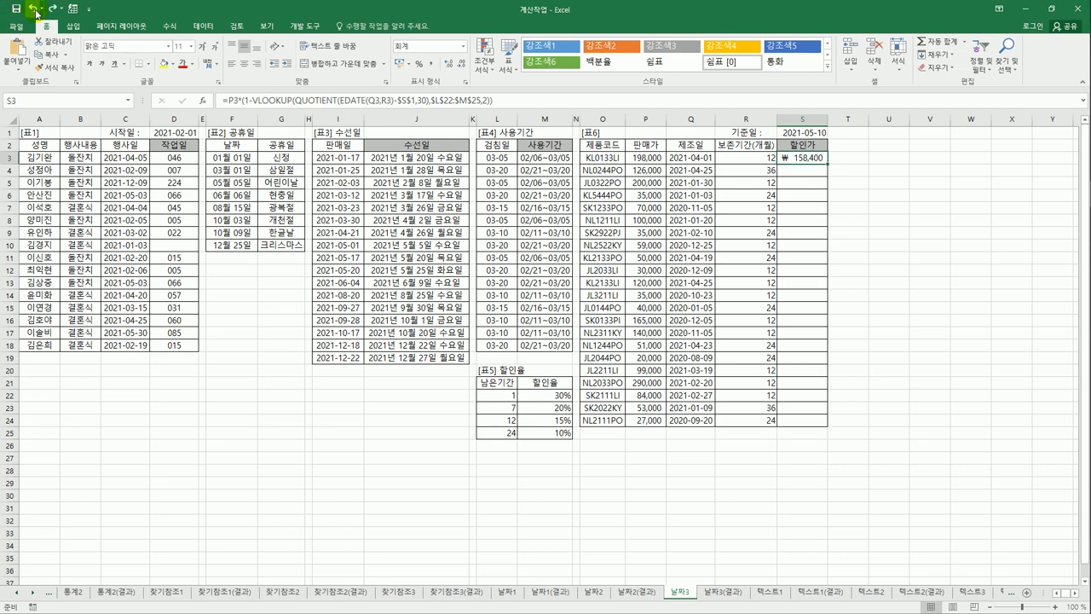
Check the symbol setting in the number format of the empty cell S13 without changing it
{"action": "right_click", "coordinate": [824, 288]}
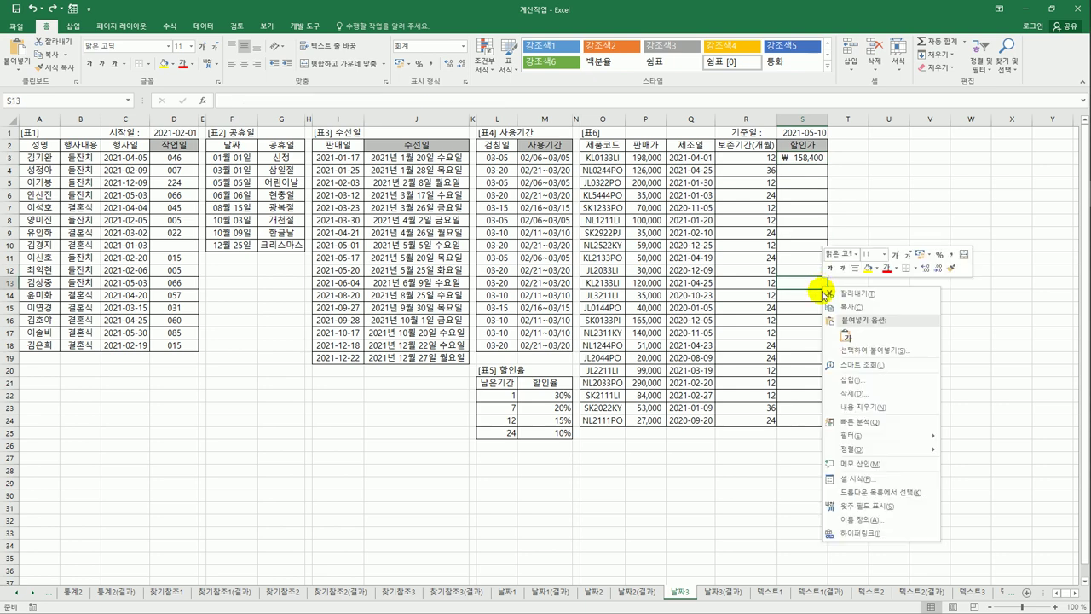
{"action": "left_click", "coordinate": [887, 478]}
{"action": "left_click_drag", "start_coordinate": [795, 320], "coordinate": [771, 213]}
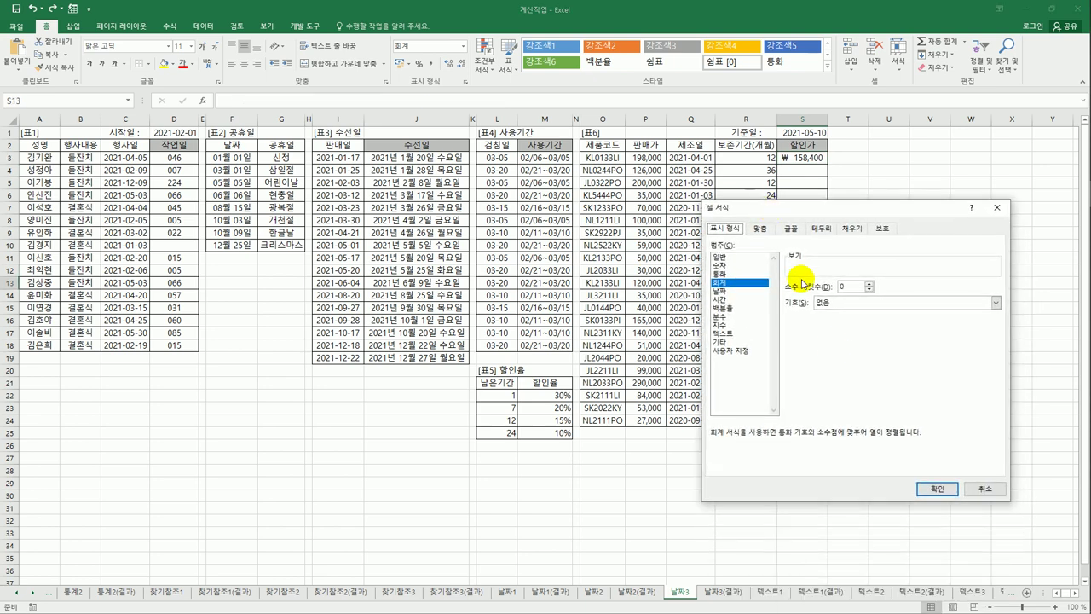
{"action": "left_click", "coordinate": [976, 488]}
Set the currency symbol of the 회계 format in S3 to 없음
{"action": "left_click", "coordinate": [799, 158]}
{"action": "right_click", "coordinate": [800, 158]}
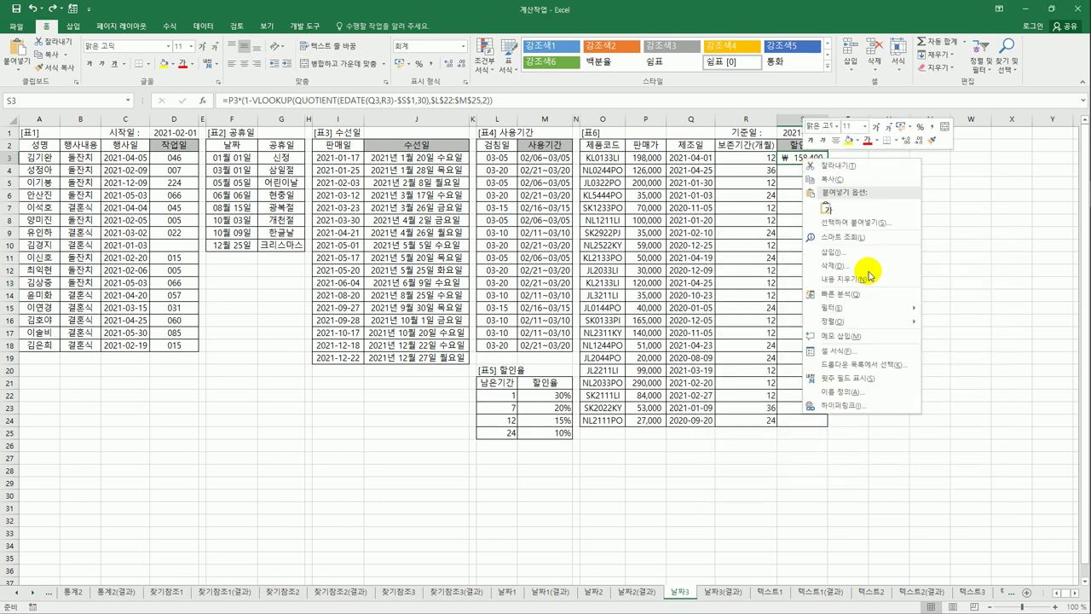
{"action": "left_click", "coordinate": [863, 352]}
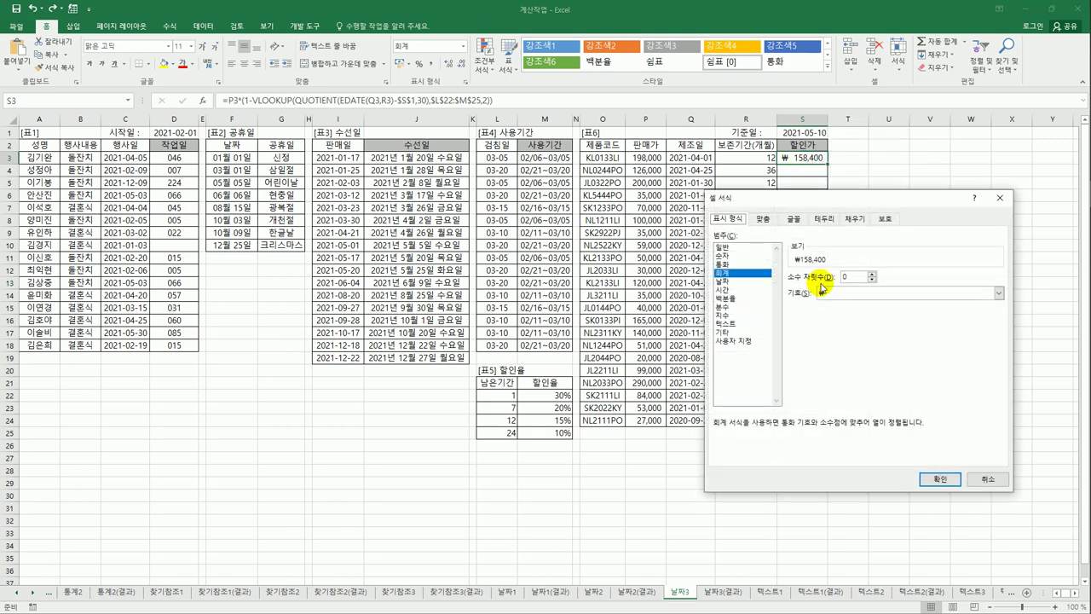
{"action": "left_click", "coordinate": [855, 293]}
{"action": "left_click", "coordinate": [852, 304]}
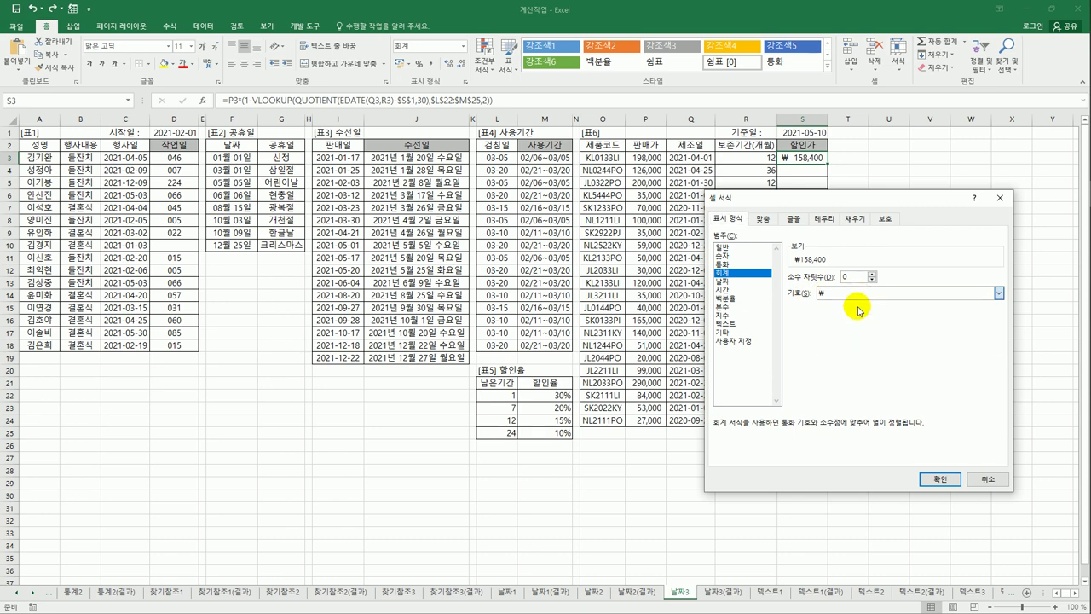
{"action": "left_click", "coordinate": [939, 479]}
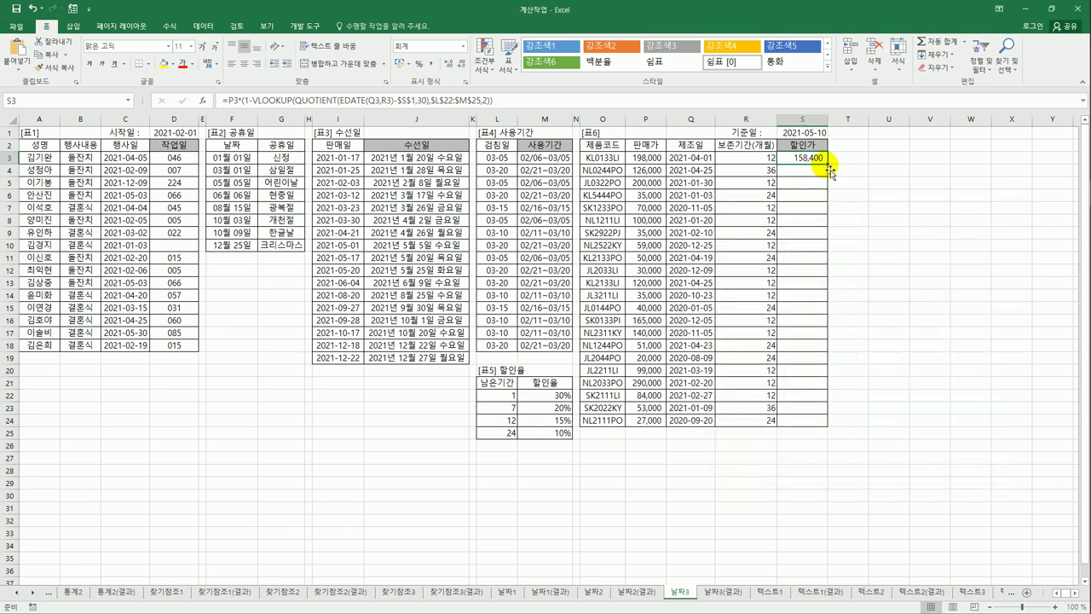
Fill the 할인가 formula from S3 down to S24 and check the copied formula in S24
{"action": "left_click_drag", "start_coordinate": [831, 169], "coordinate": [828, 427]}
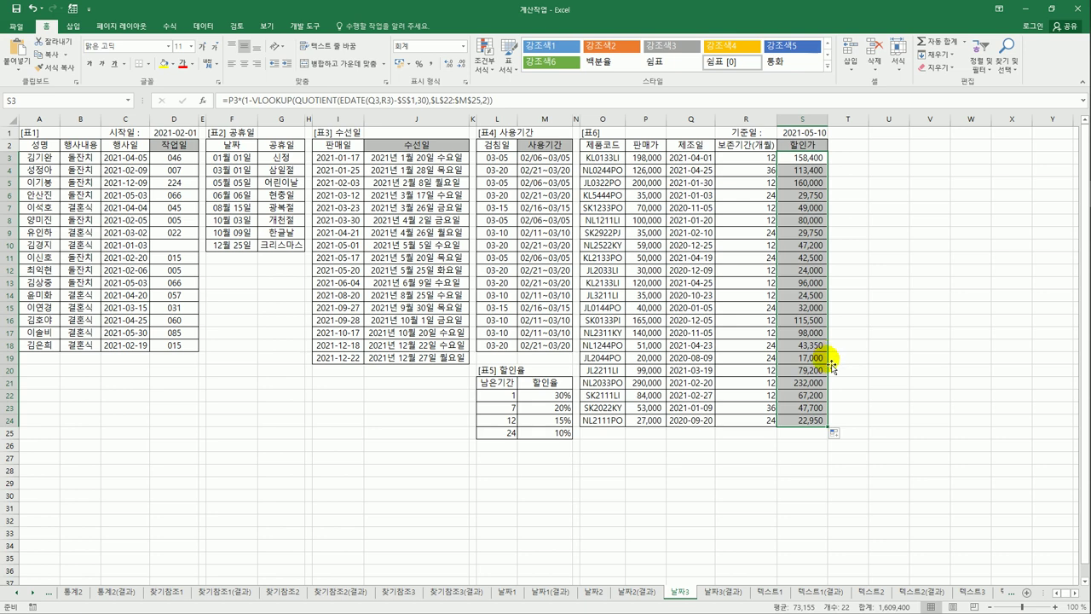
{"action": "left_click", "coordinate": [802, 420]}
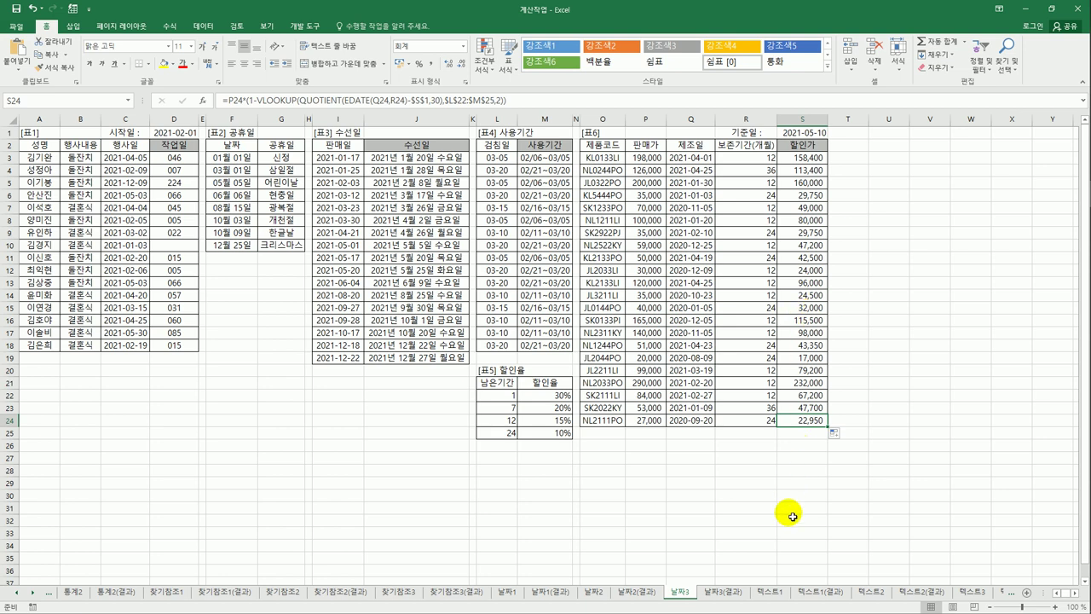
{"action": "left_click", "coordinate": [841, 451]}
{"action": "left_click", "coordinate": [887, 502]}
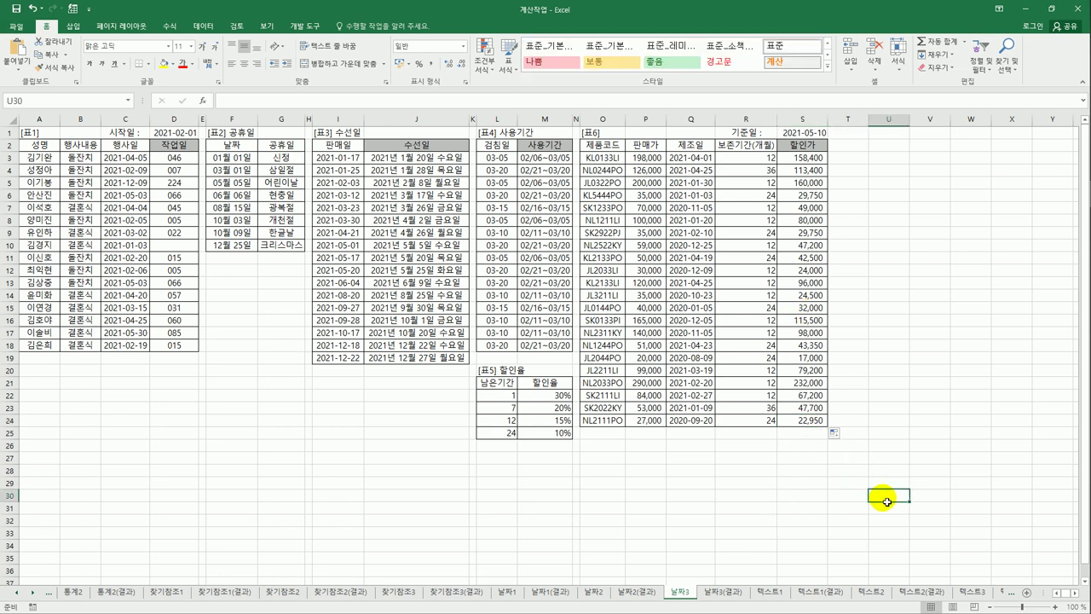